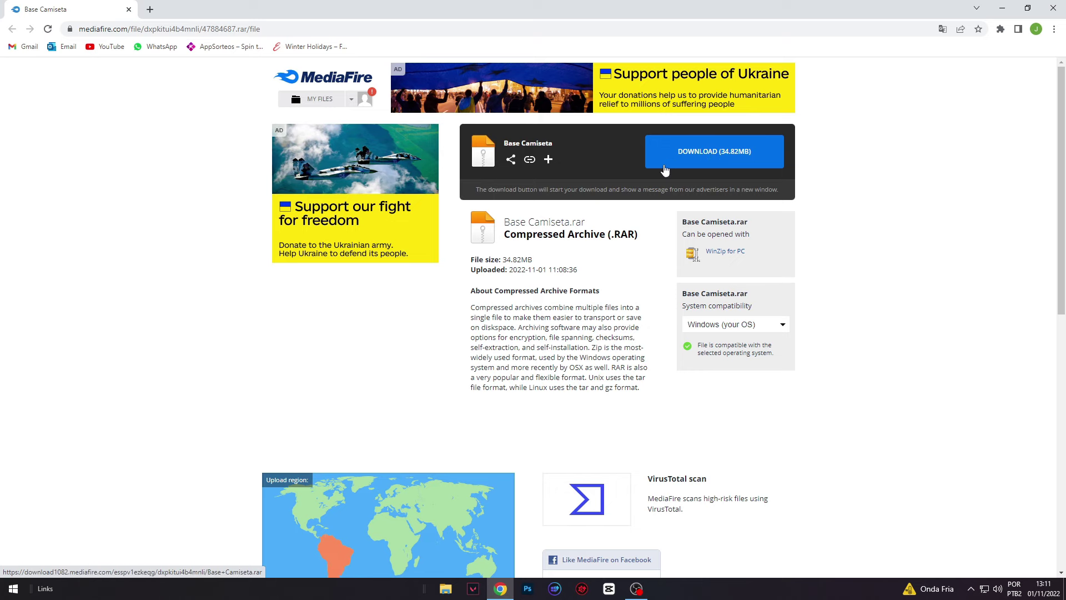
- Download the 34.8 MB Base Camiseta.rar archive from MediaFire
click(673, 158)
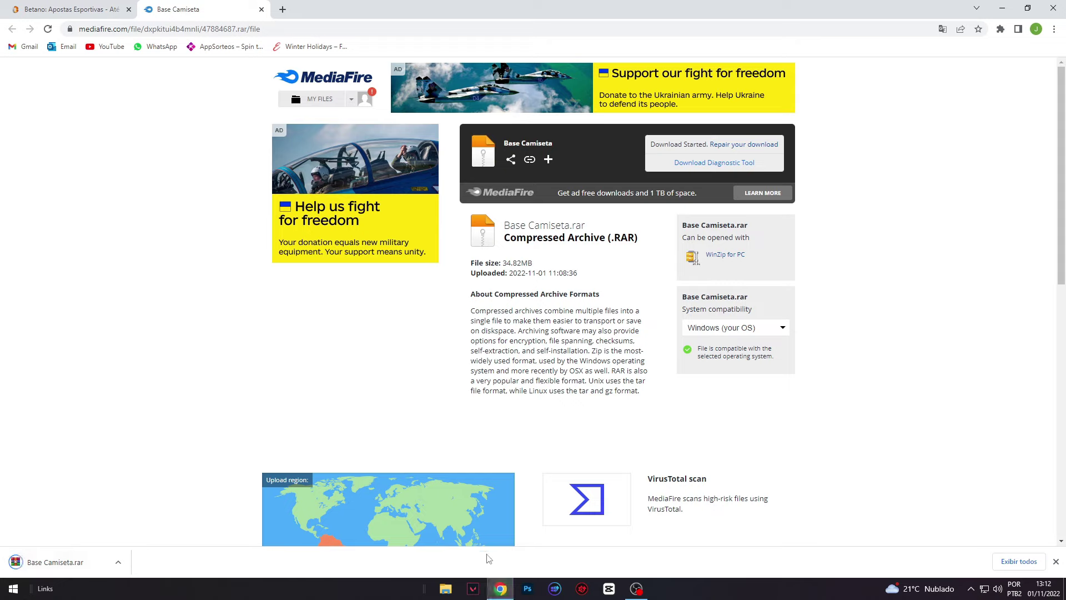
right_click(50, 564)
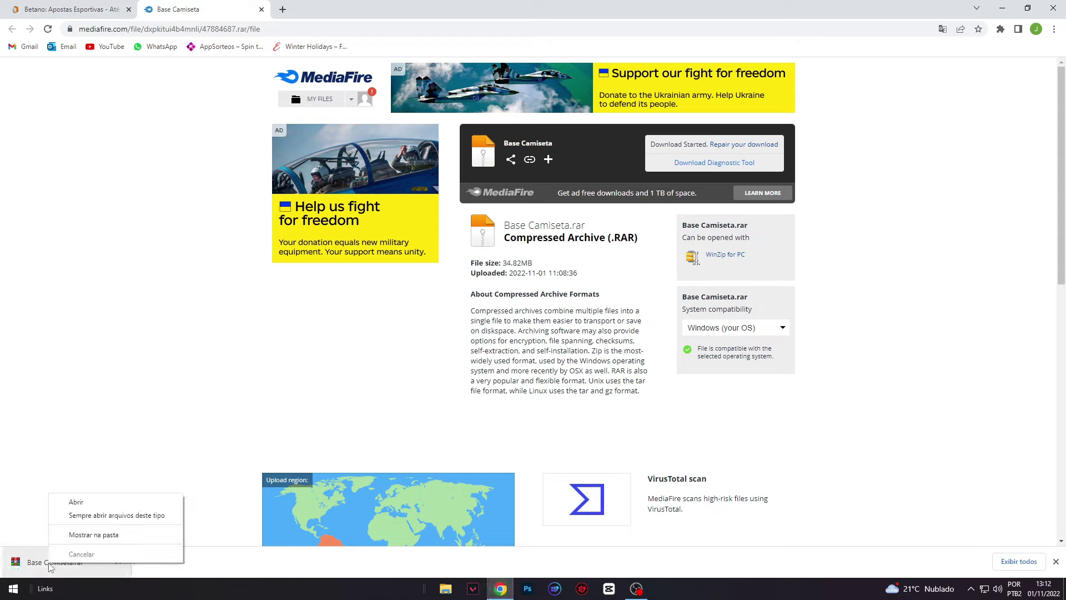
- Extract the Base Camiseta archive into the Downloads folder
click(104, 535)
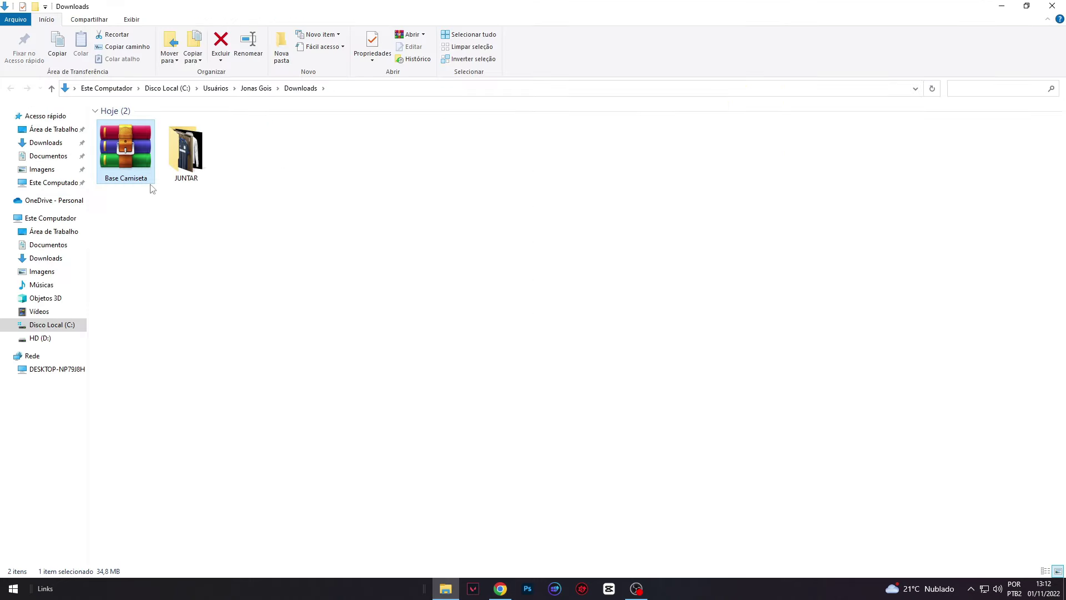
click(378, 269)
right_click(326, 206)
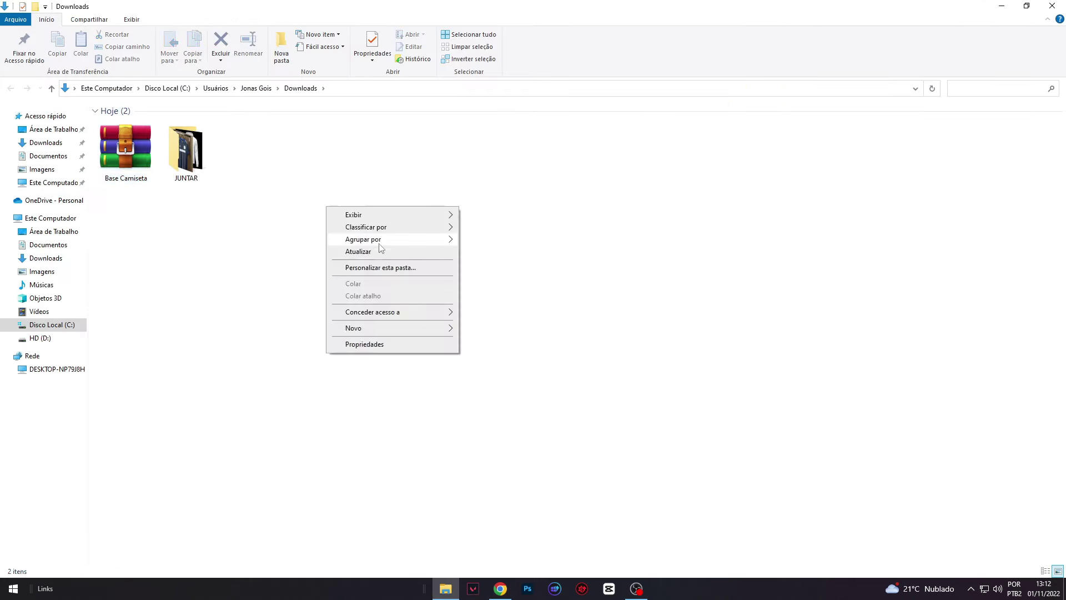
click(367, 248)
right_click(254, 135)
click(285, 181)
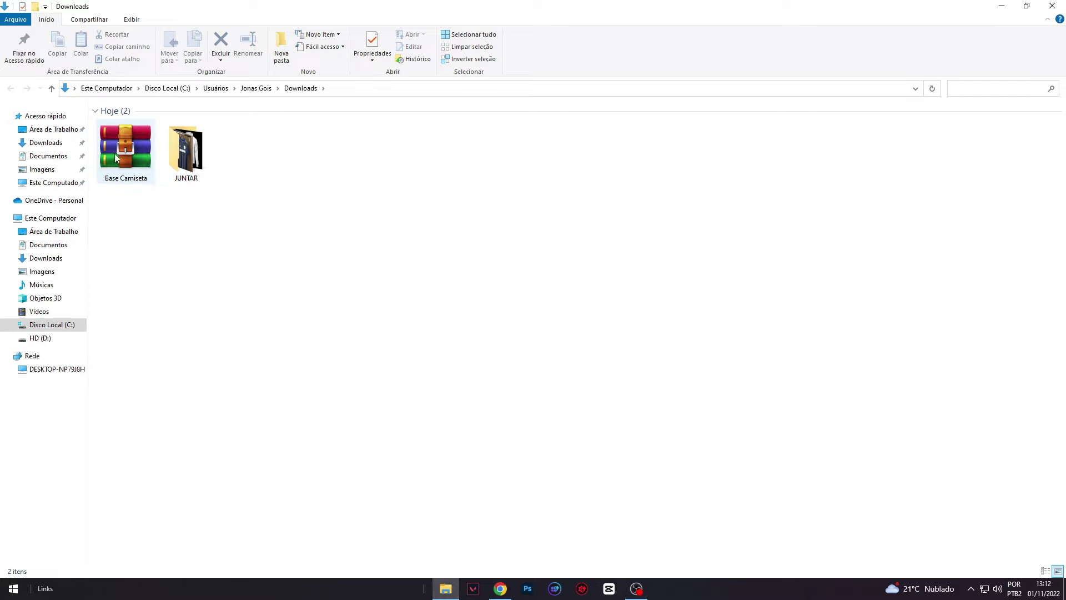
click(114, 135)
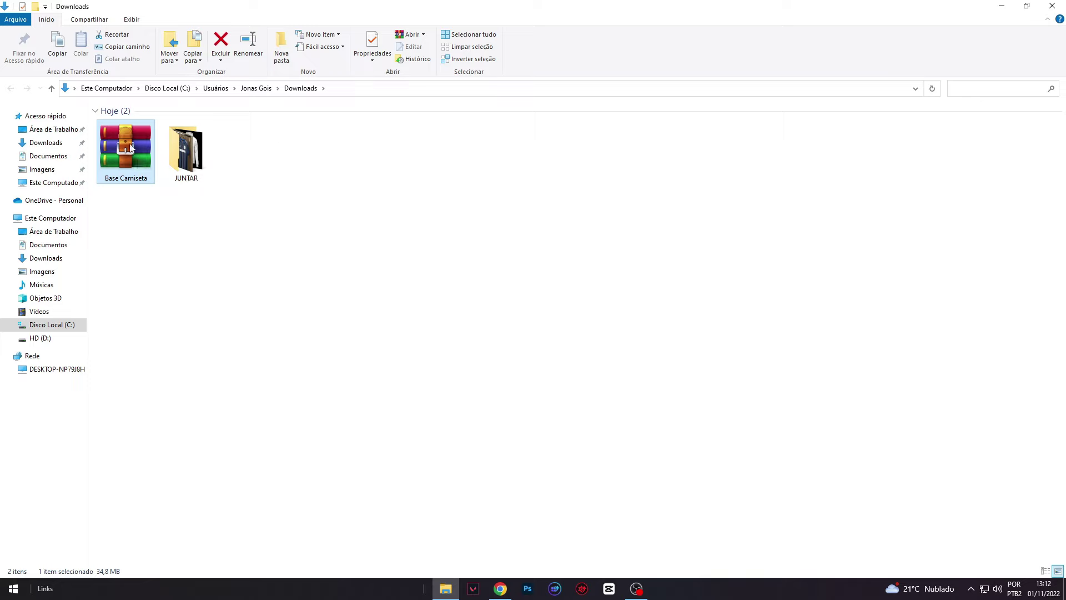
right_click(131, 147)
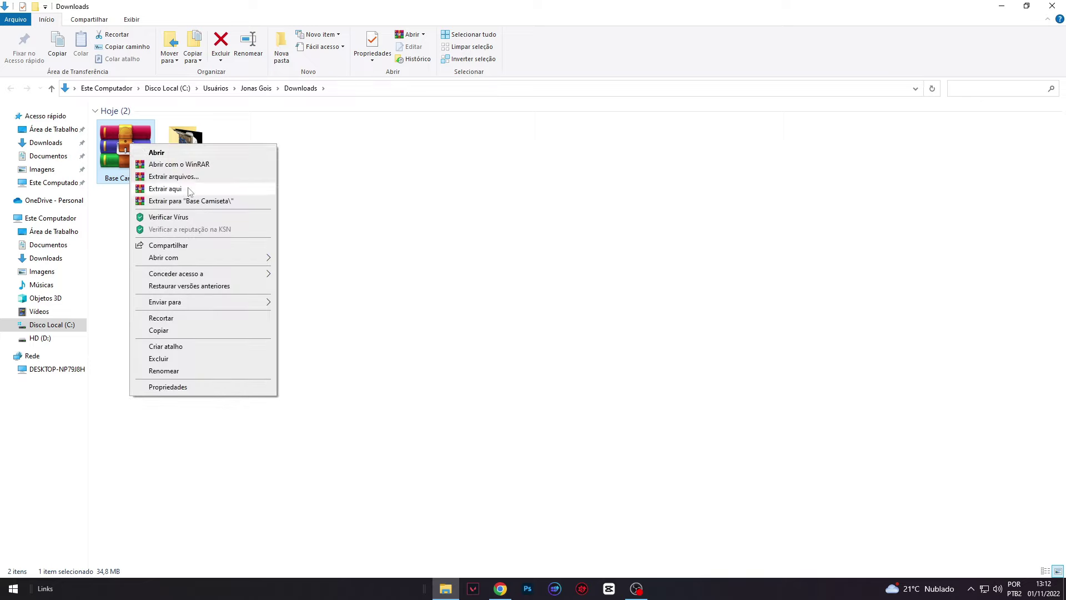
click(174, 190)
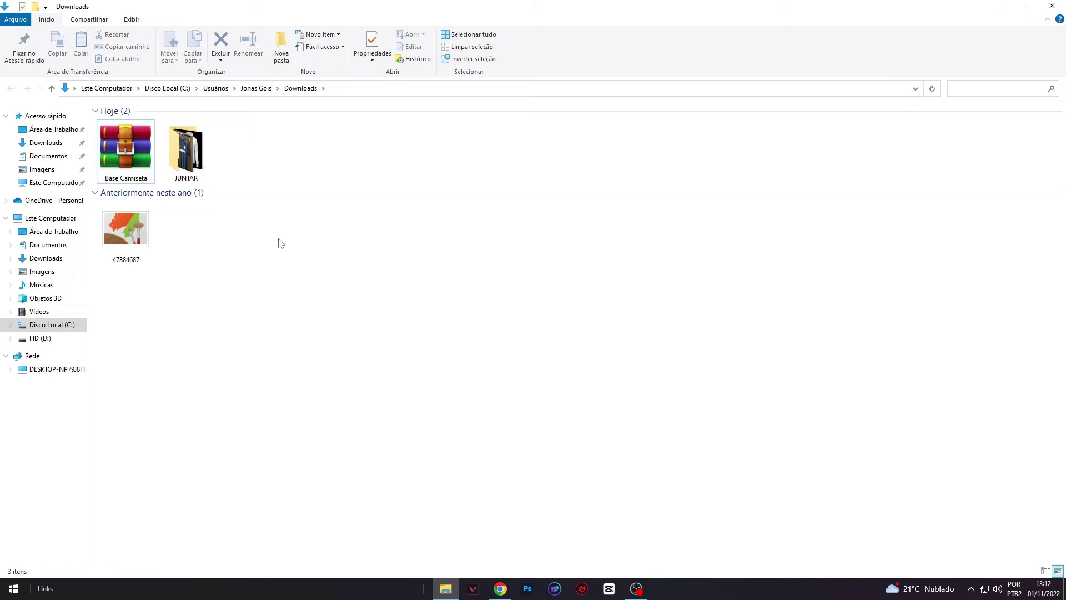
- Preview the extracted 47884687 jersey image, then close the viewer
right_click(225, 261)
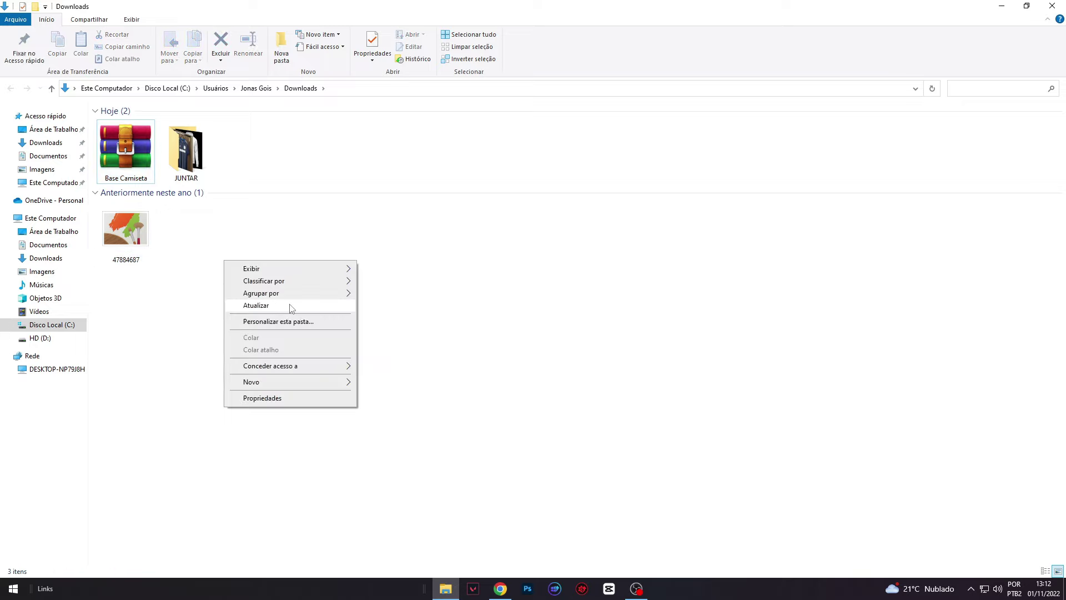
click(264, 308)
click(113, 232)
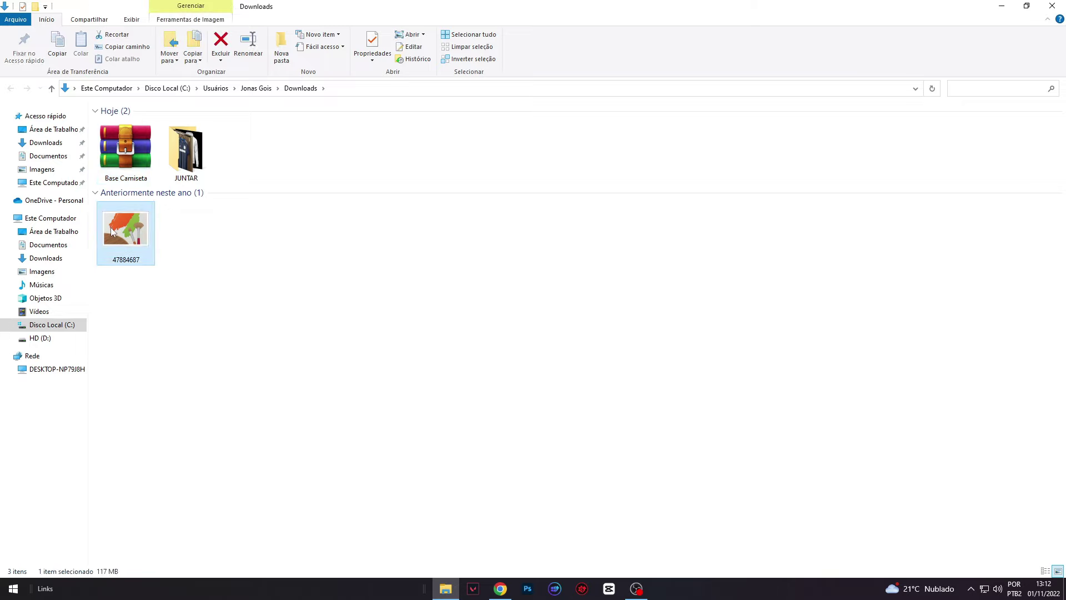
double_click(113, 232)
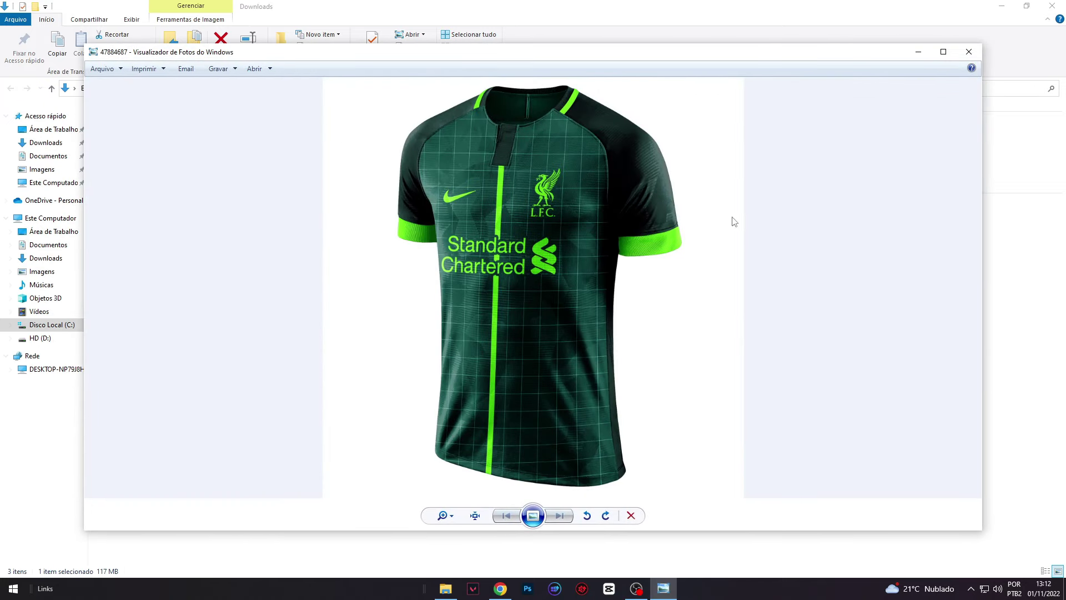
click(969, 52)
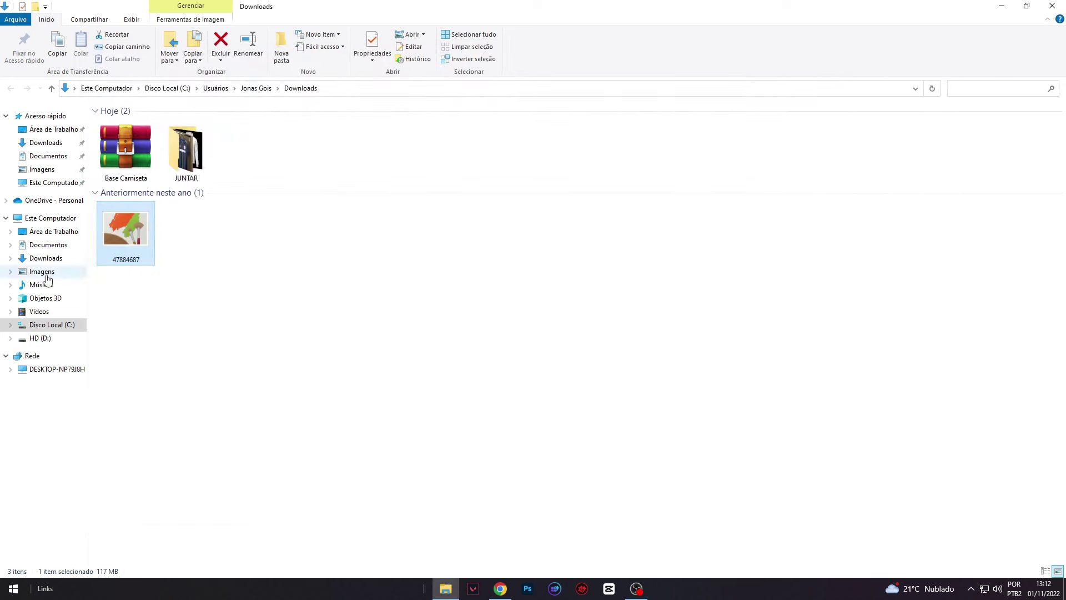
- Switch to Photoshop and browse its recent mockup files, including 47884687.tif
click(527, 590)
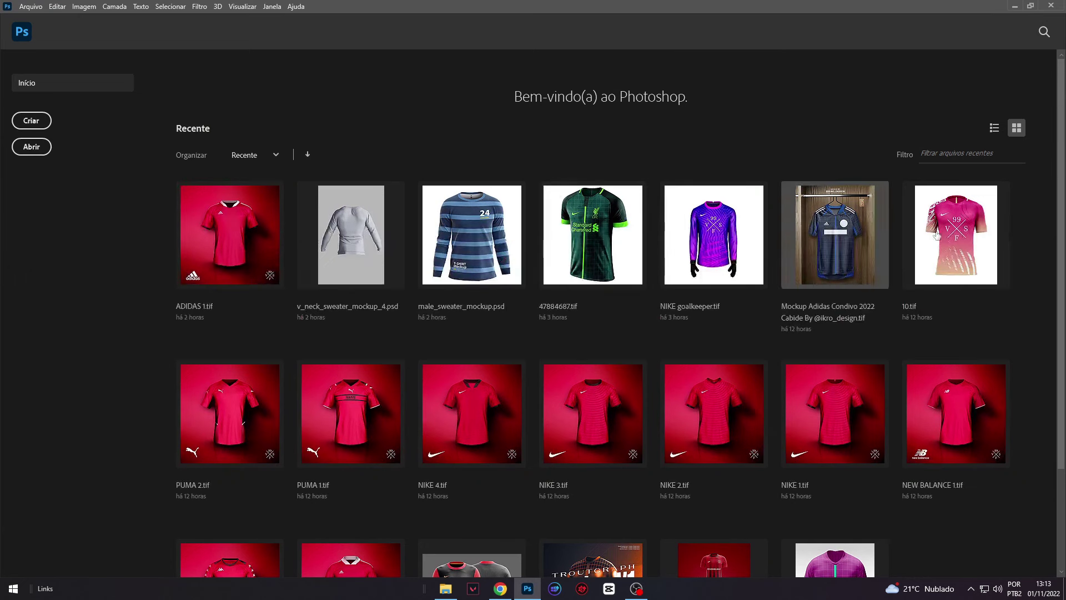
scroll(441, 369, down, 2)
scroll(383, 364, up, 2)
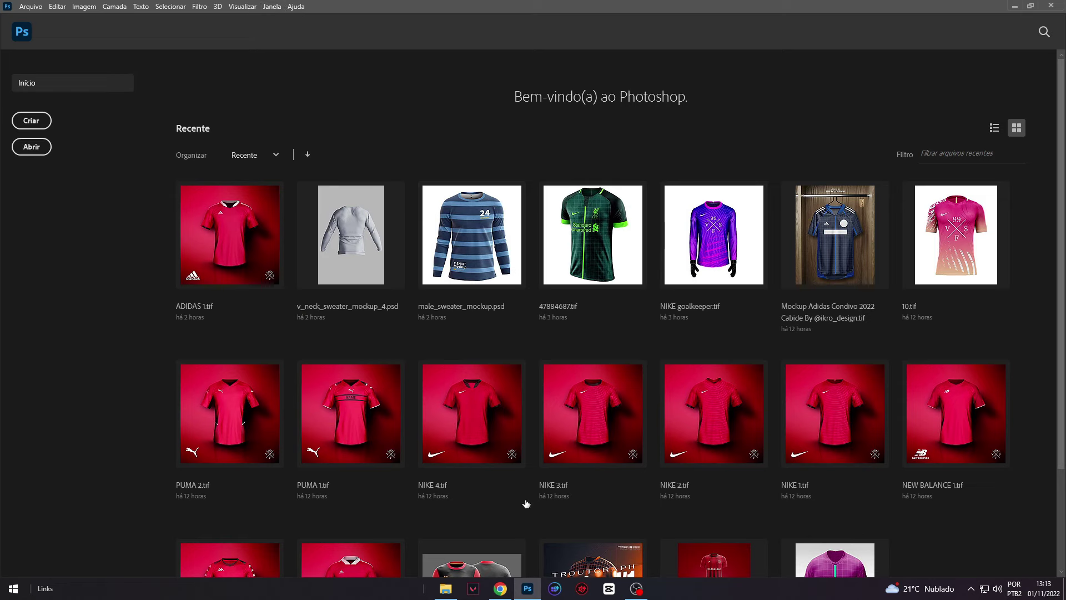
- Open 47884687.tif from Downloads and move the missing-profile warning aside
click(25, 147)
right_click(242, 285)
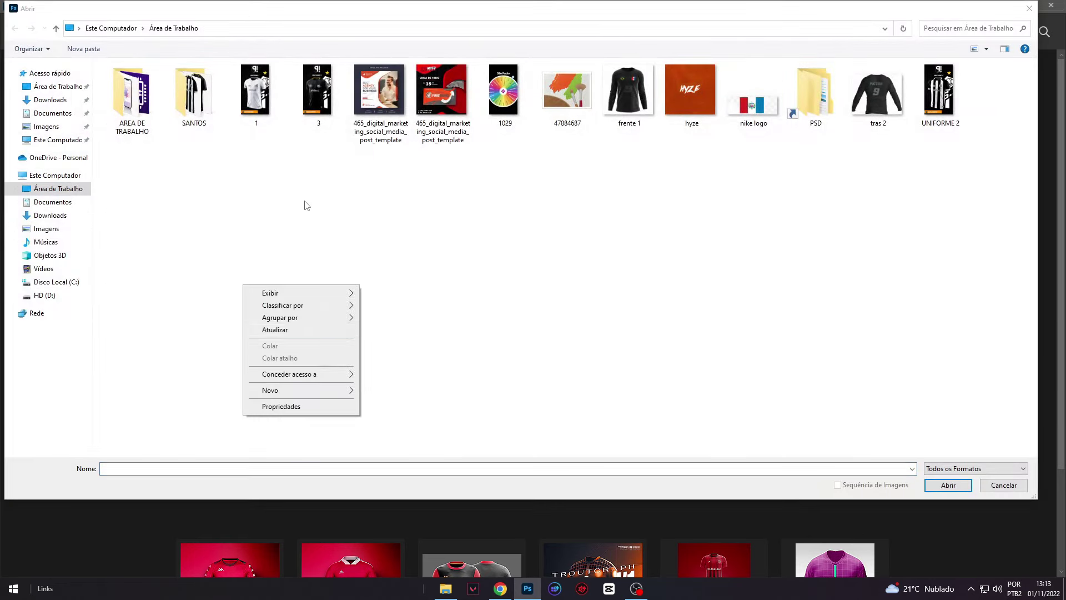
key(Escape)
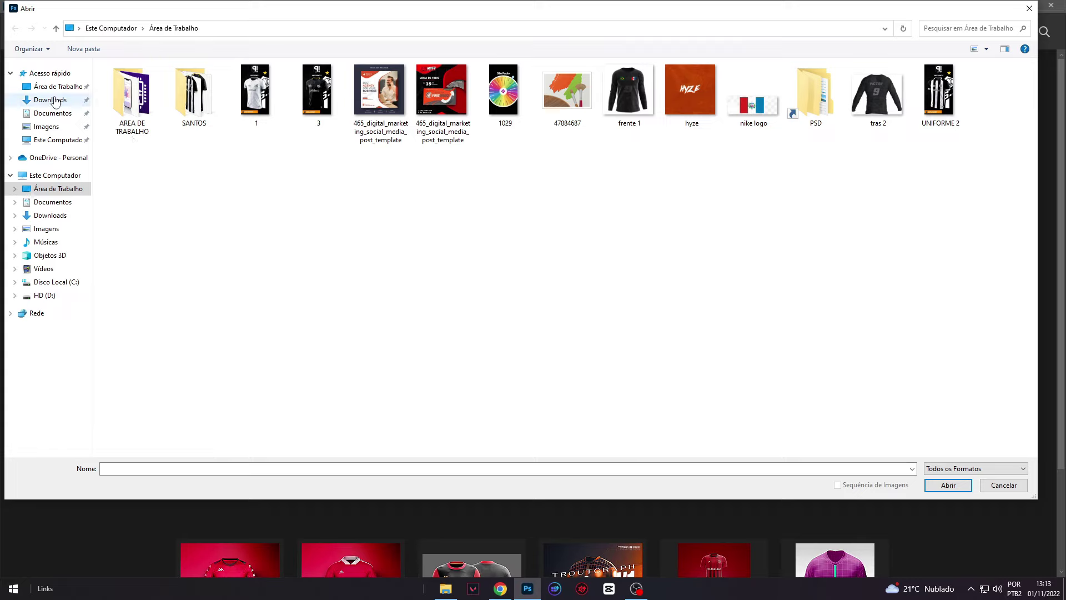
click(53, 100)
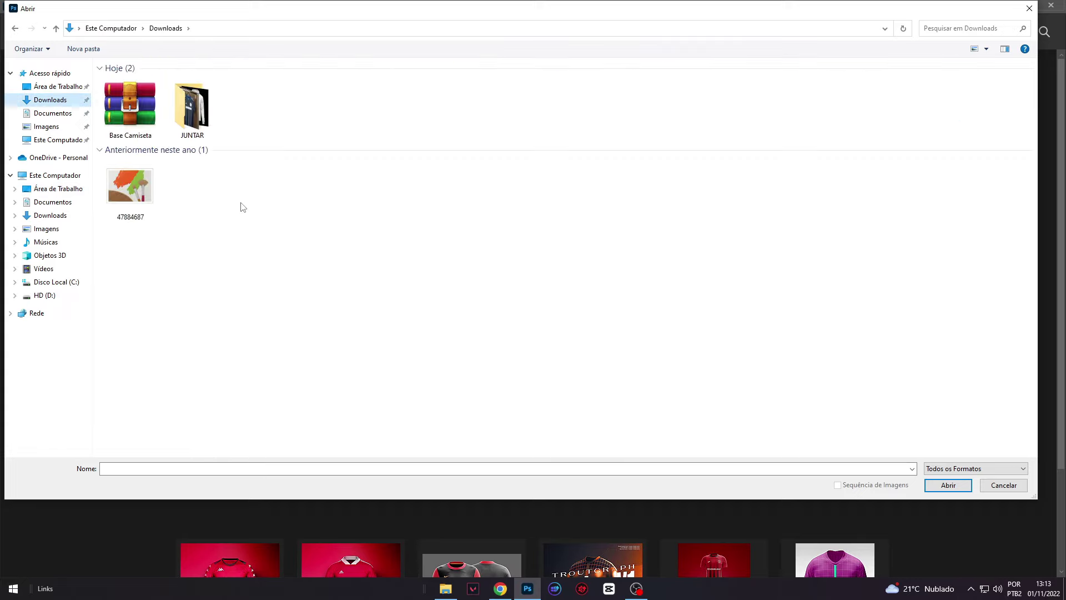
click(127, 189)
right_click(194, 184)
click(228, 228)
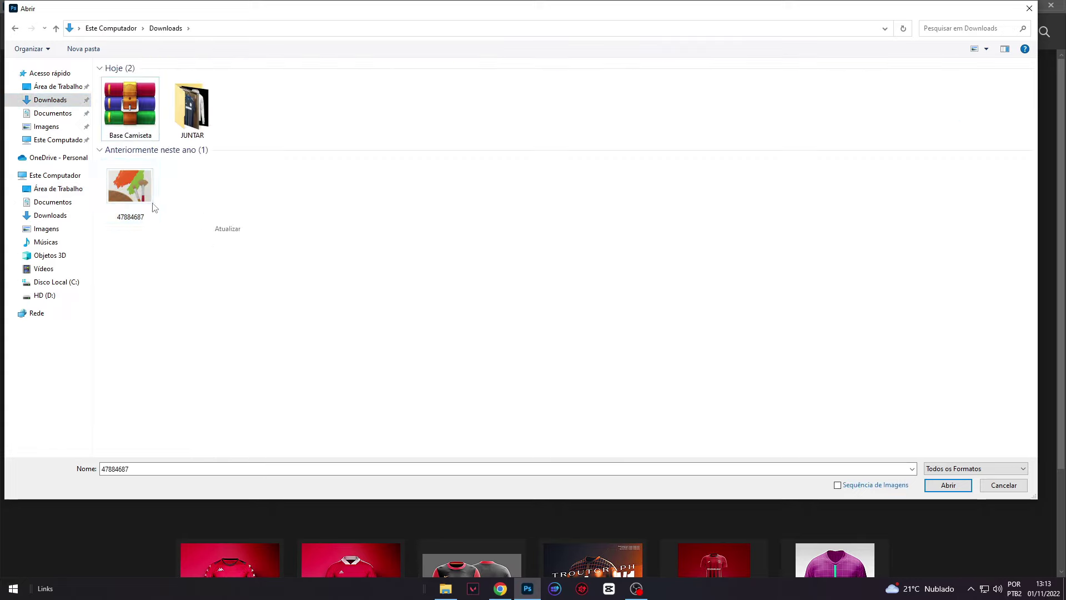
click(154, 207)
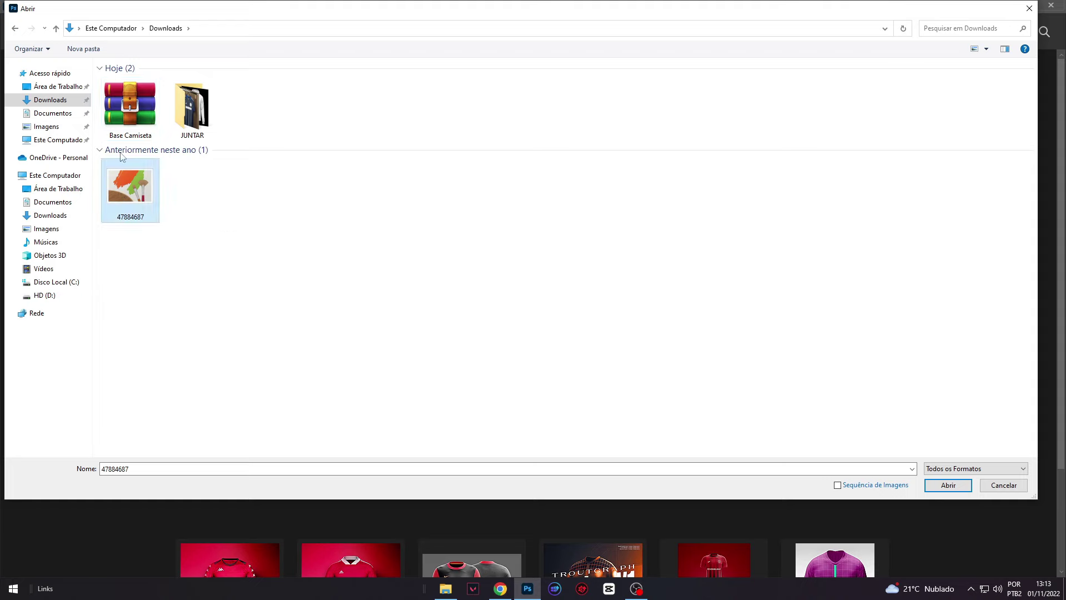
double_click(114, 189)
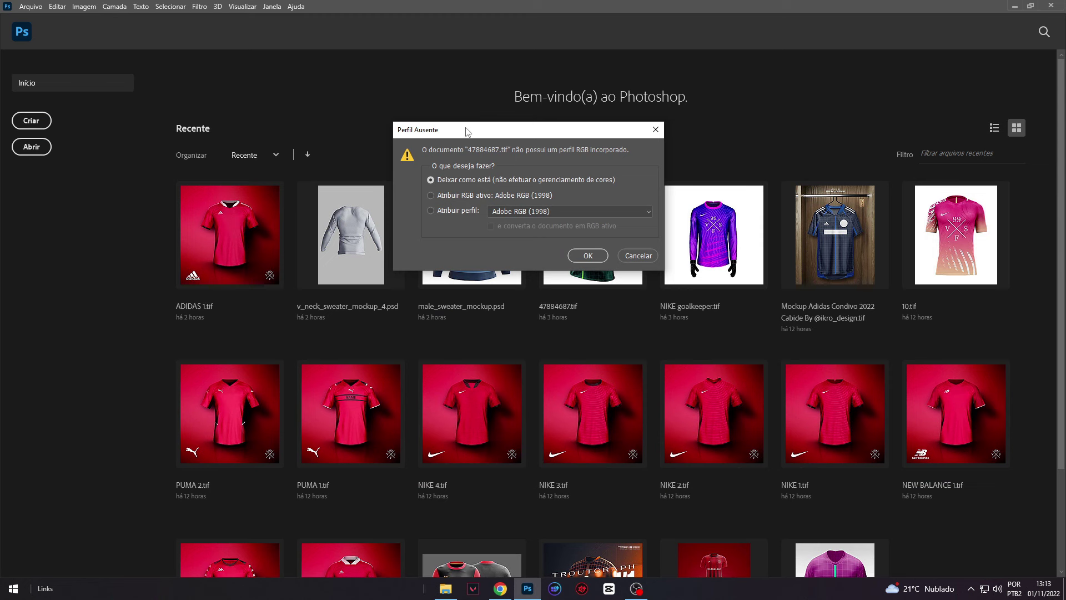
drag(466, 131, 455, 74)
- Open the image without colour management and close the notices and properties panel
click(576, 197)
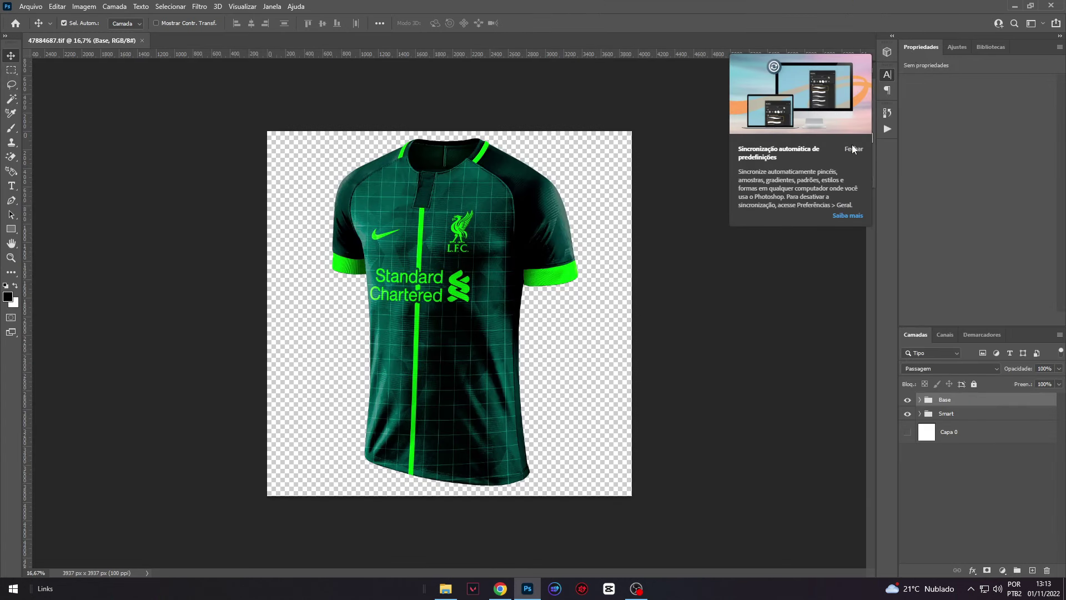
click(853, 149)
click(857, 68)
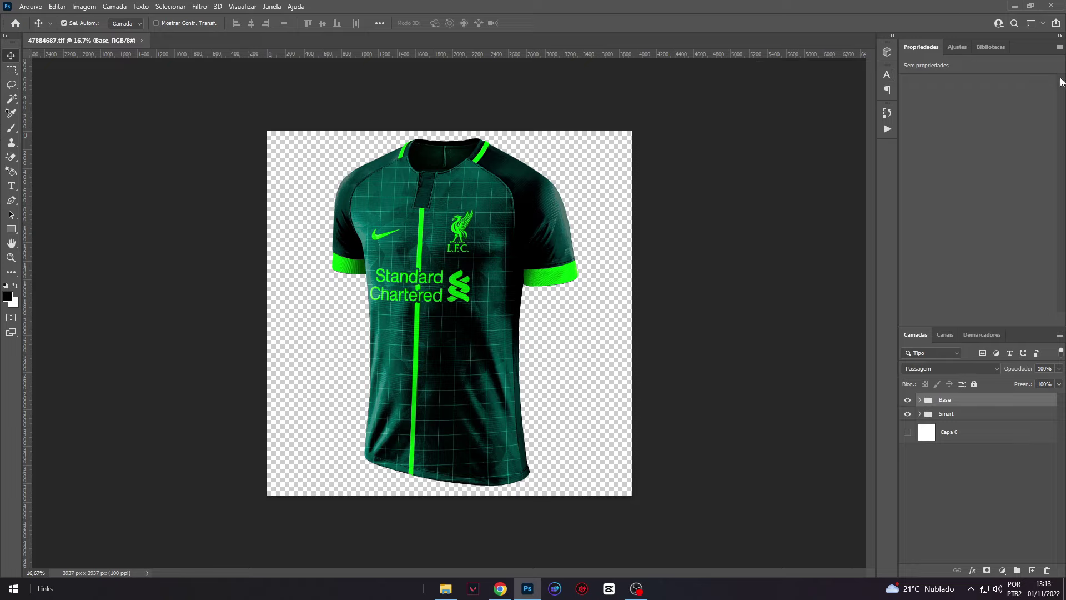
click(1059, 47)
click(957, 66)
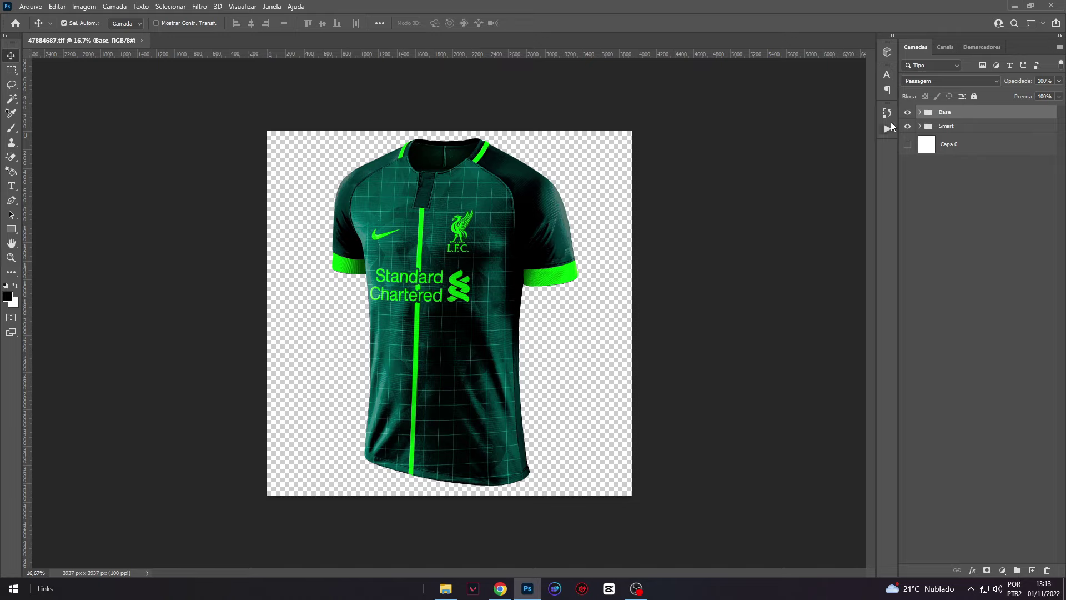
- Expand the Base group and toggle its shading layers to inspect each one
click(918, 113)
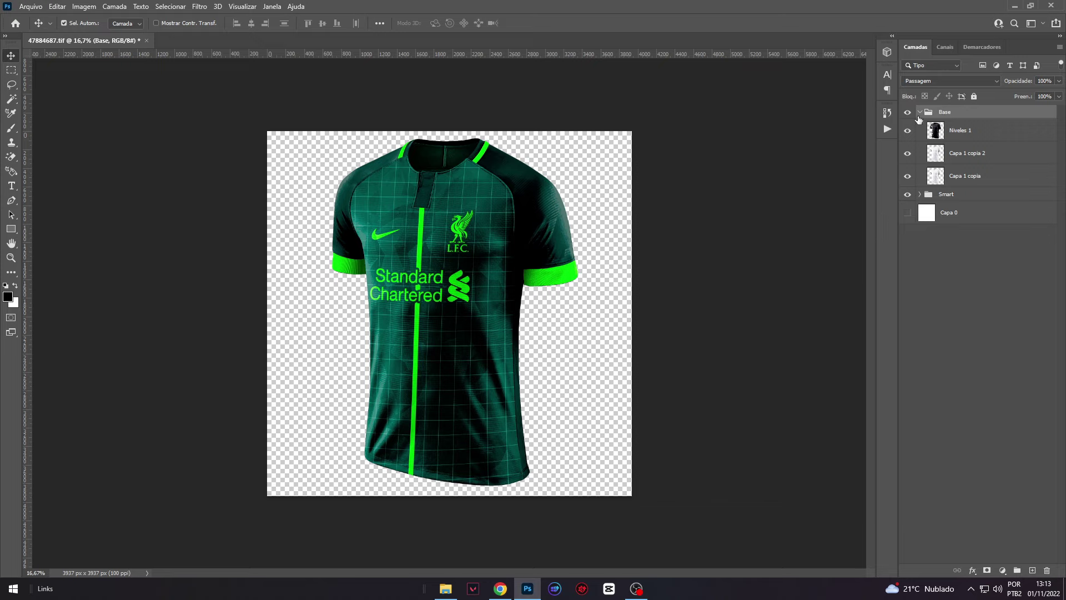
click(908, 175)
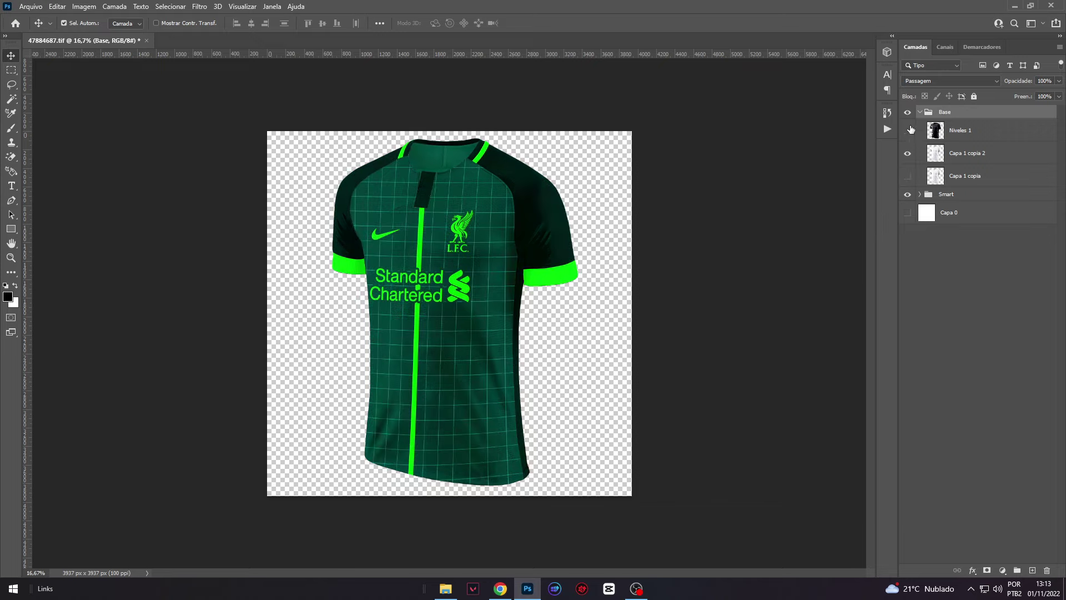
click(907, 130)
click(908, 153)
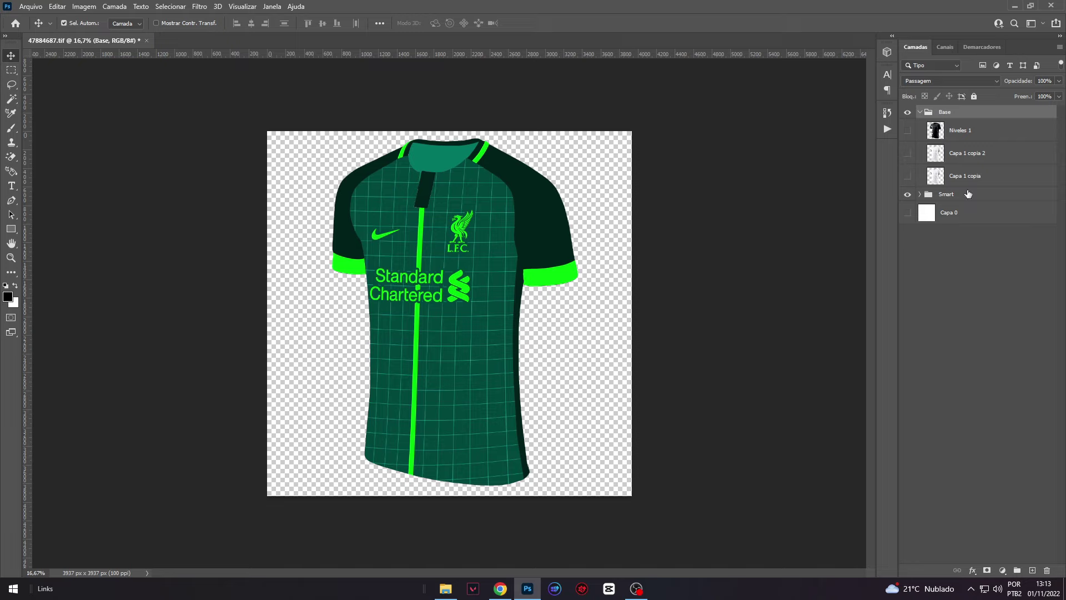
click(908, 176)
click(907, 153)
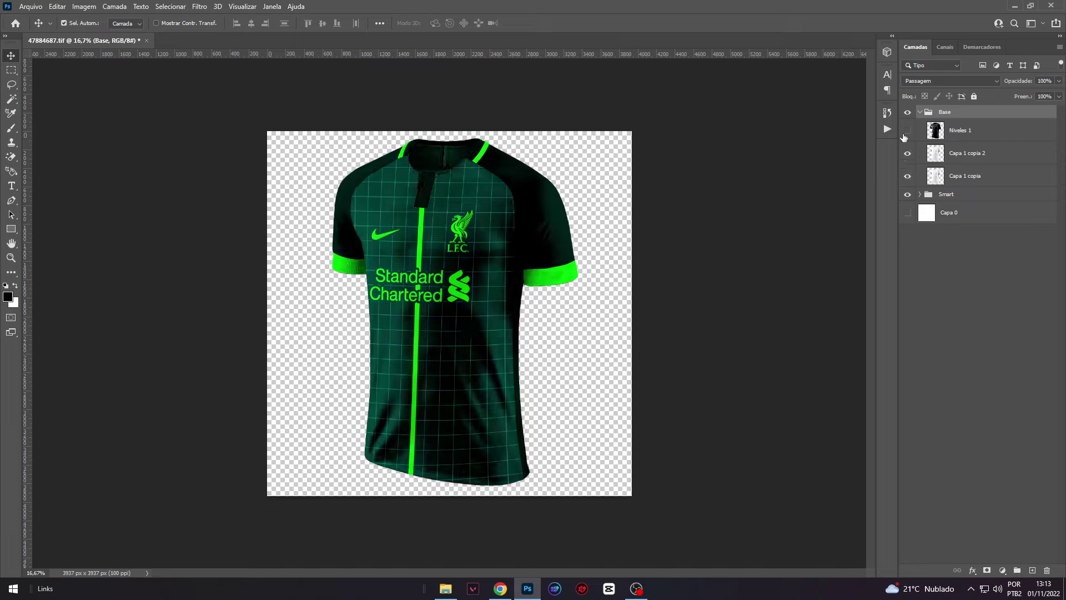
click(907, 131)
- Set opacities: Niveles 1 100%, Capa 1 copia 2 9%, Capa 1 copia 33%
click(968, 132)
click(1058, 82)
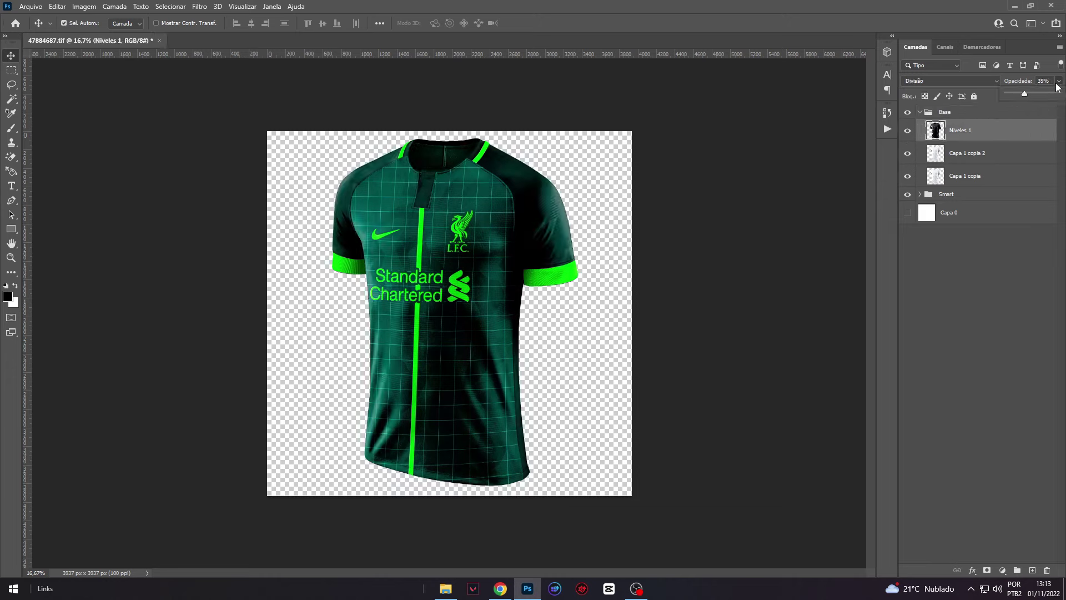
mouse_move(1025, 93)
mouse_down()
mouse_move(1057, 93)
mouse_move(971, 115)
mouse_move(1026, 92)
mouse_up()
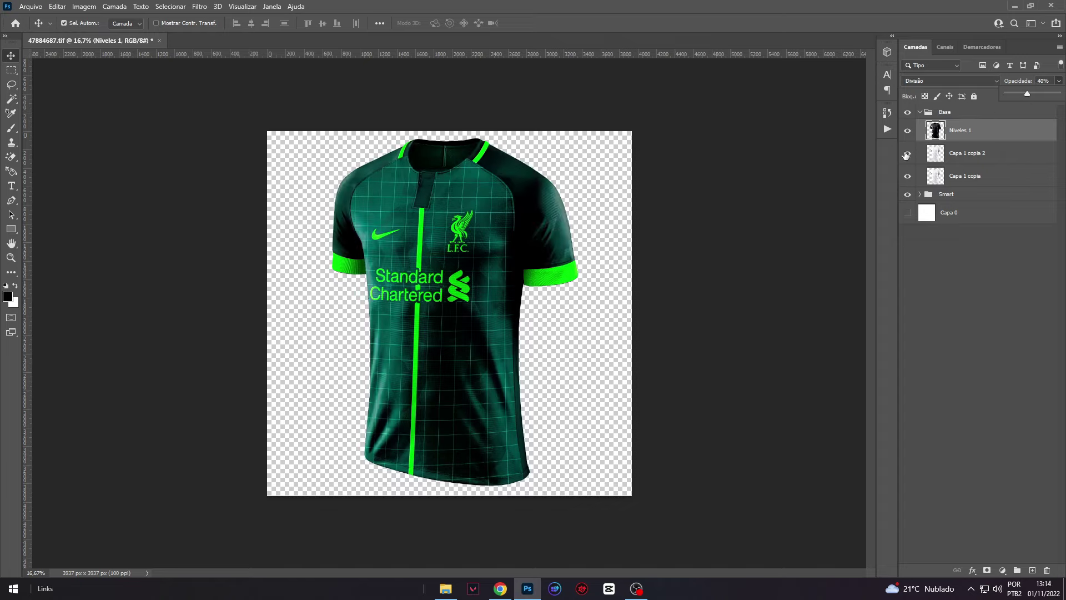
click(994, 151)
click(1060, 82)
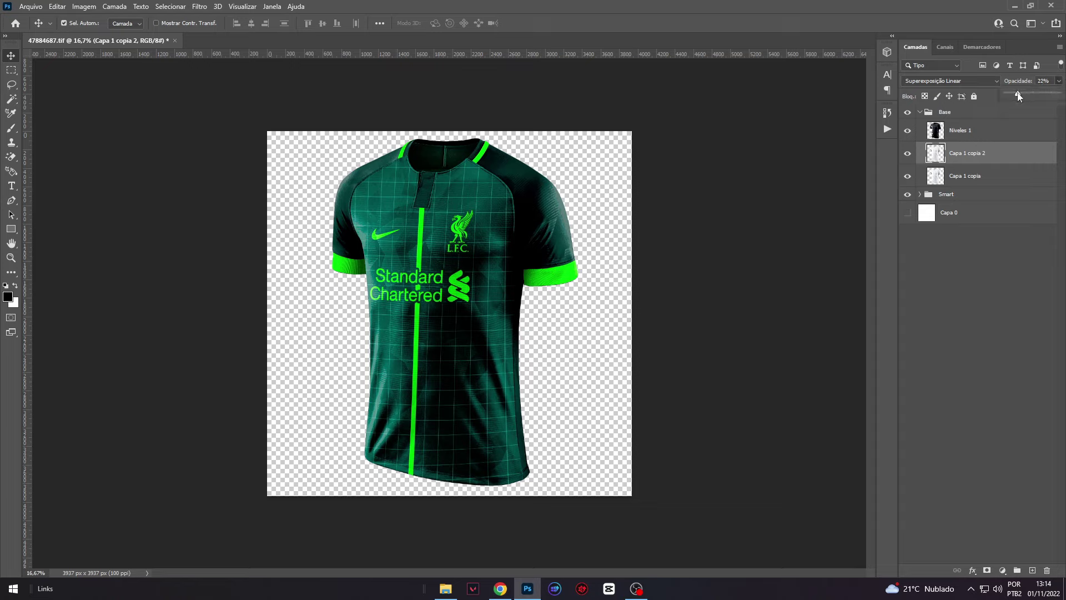
drag(1018, 96, 1012, 98)
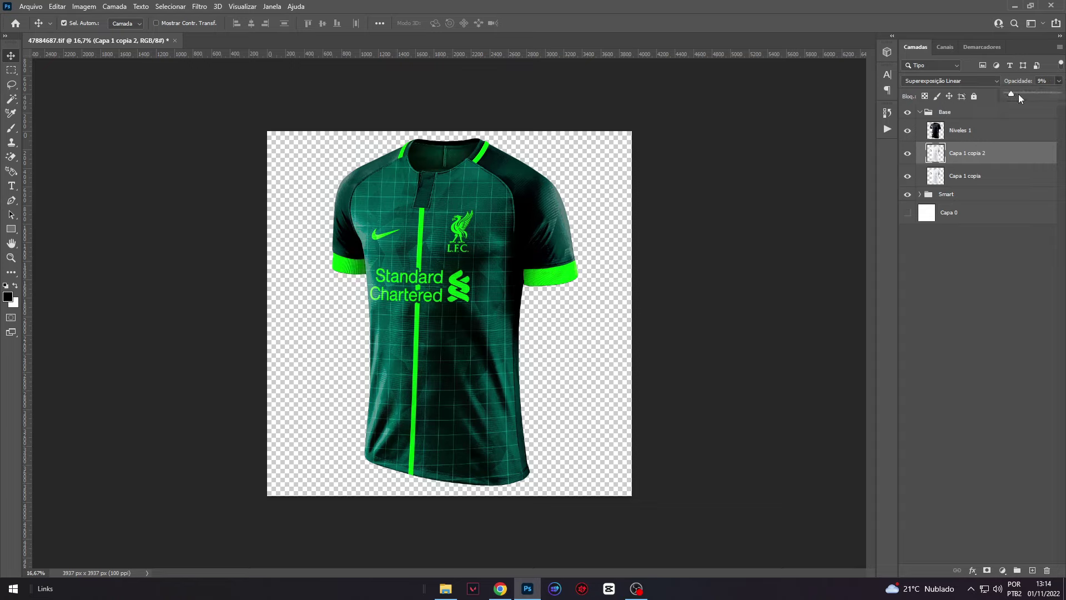
click(969, 178)
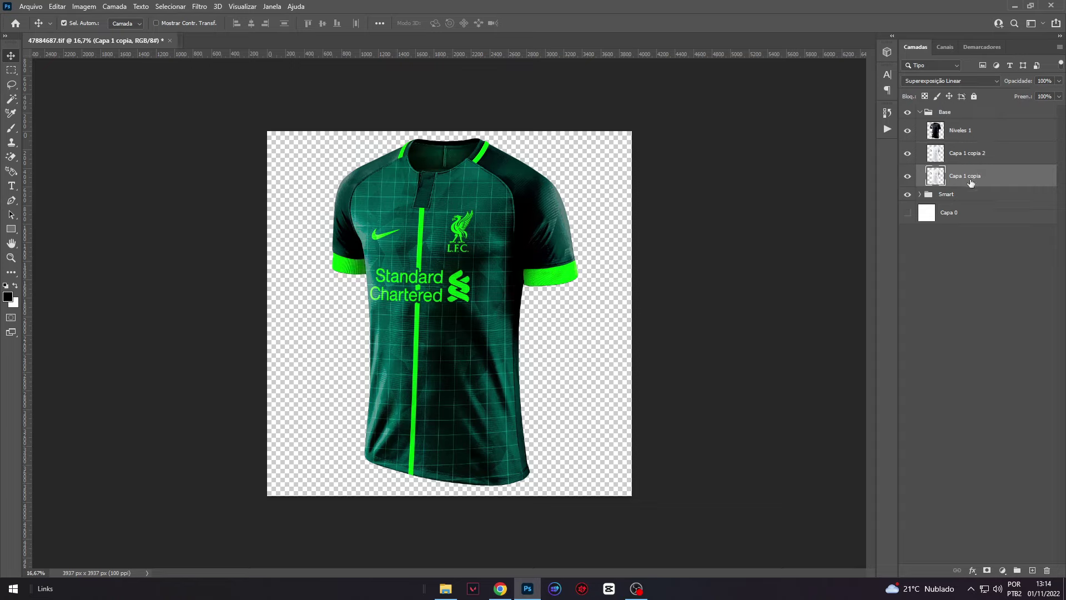
click(1060, 81)
drag(1023, 95, 1025, 96)
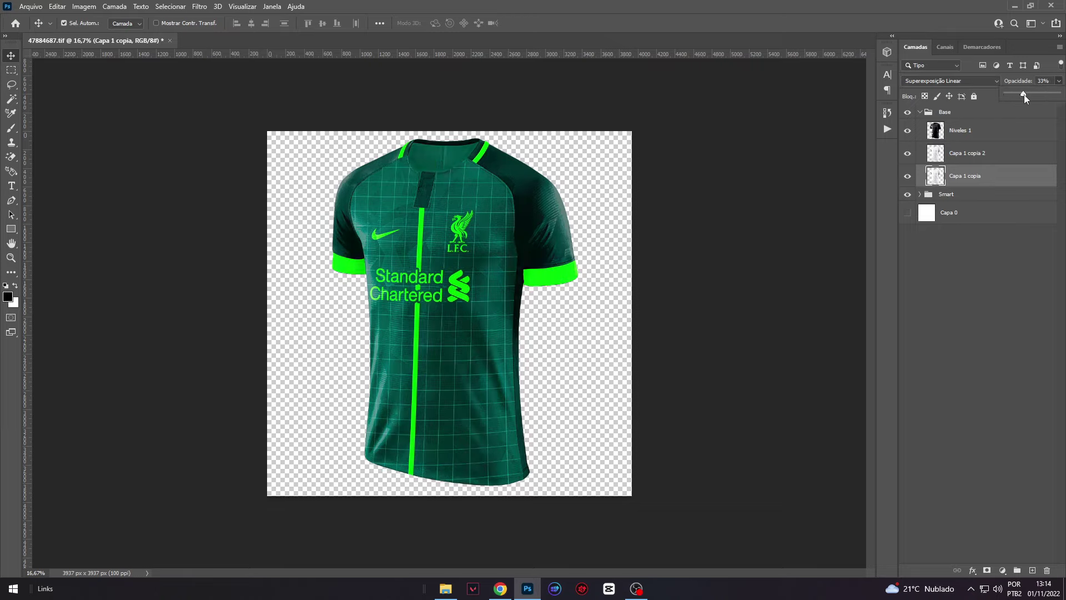
click(943, 113)
- Lock the Base group against edits after checking its contents
click(919, 112)
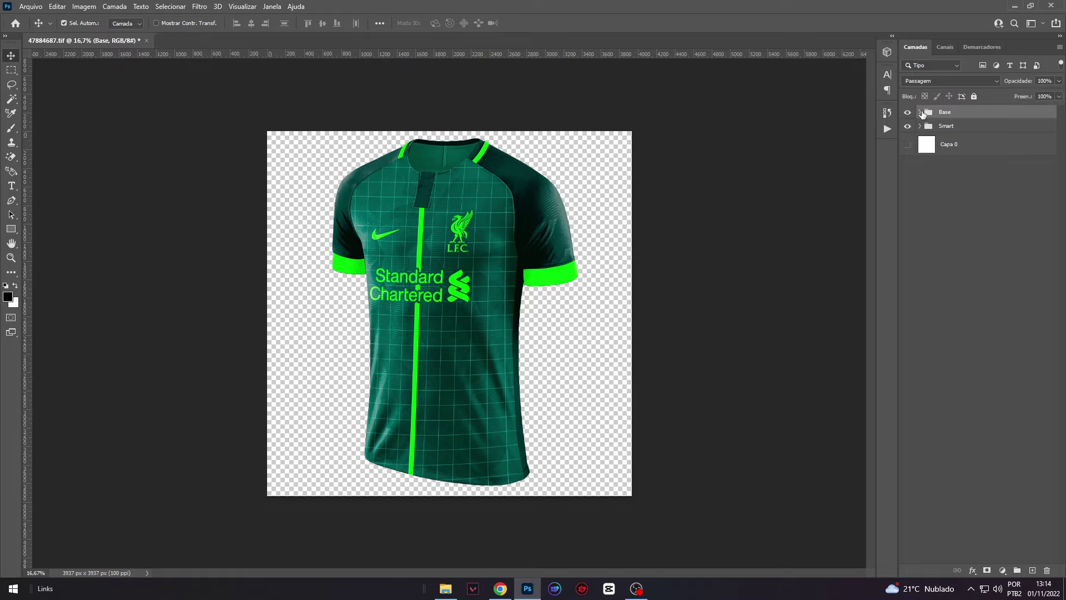
click(919, 112)
click(919, 113)
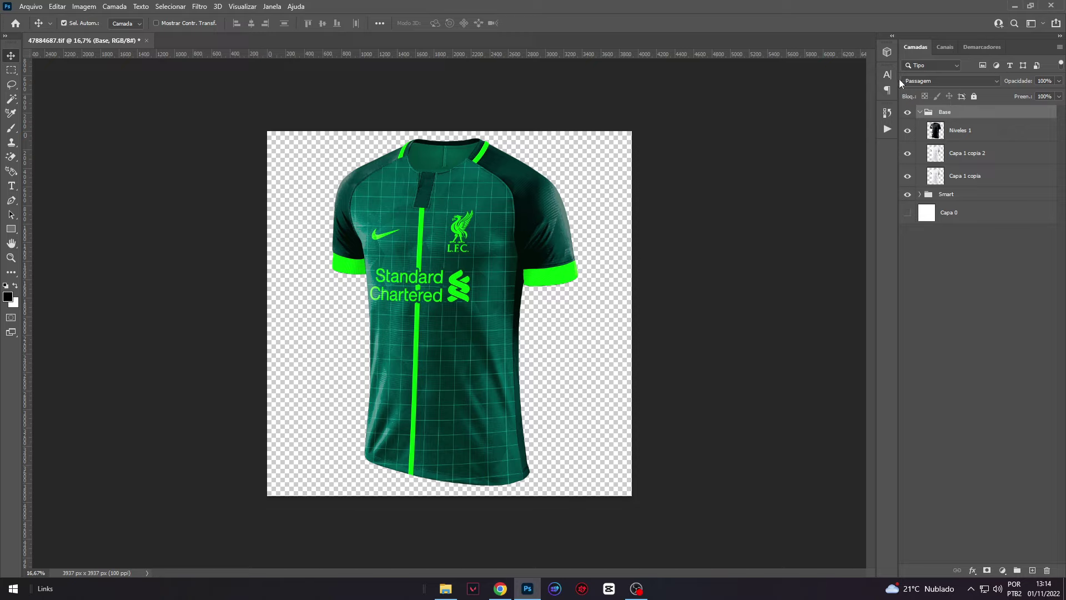
click(920, 112)
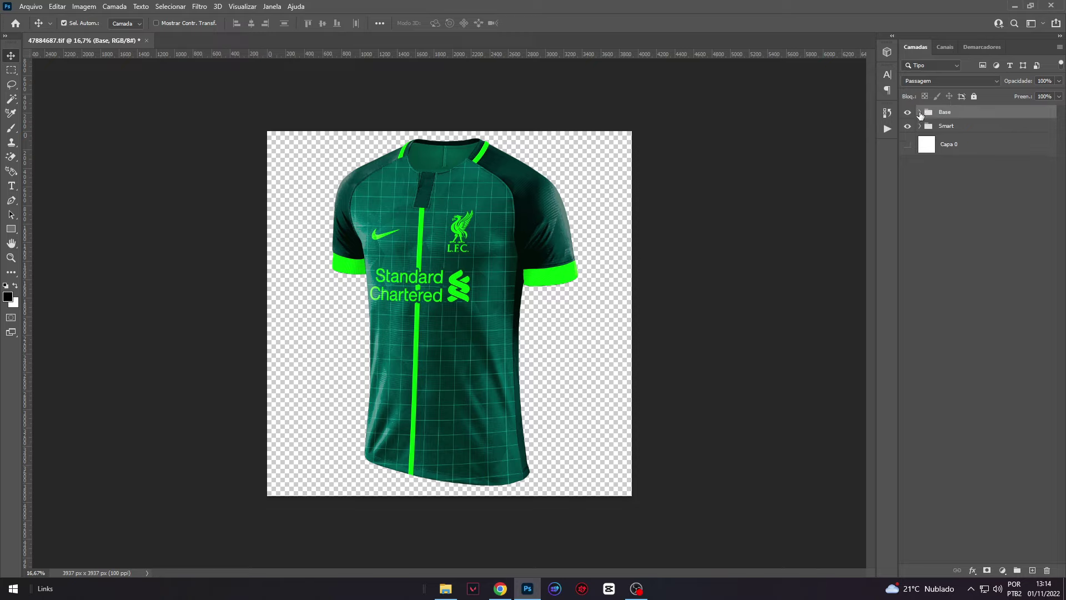
click(975, 97)
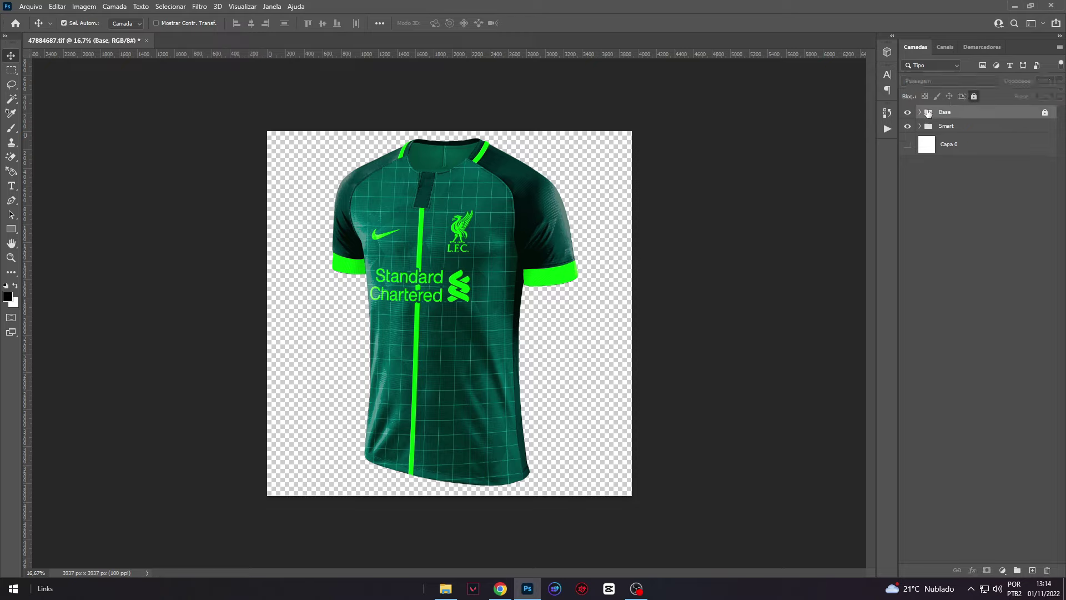
click(444, 216)
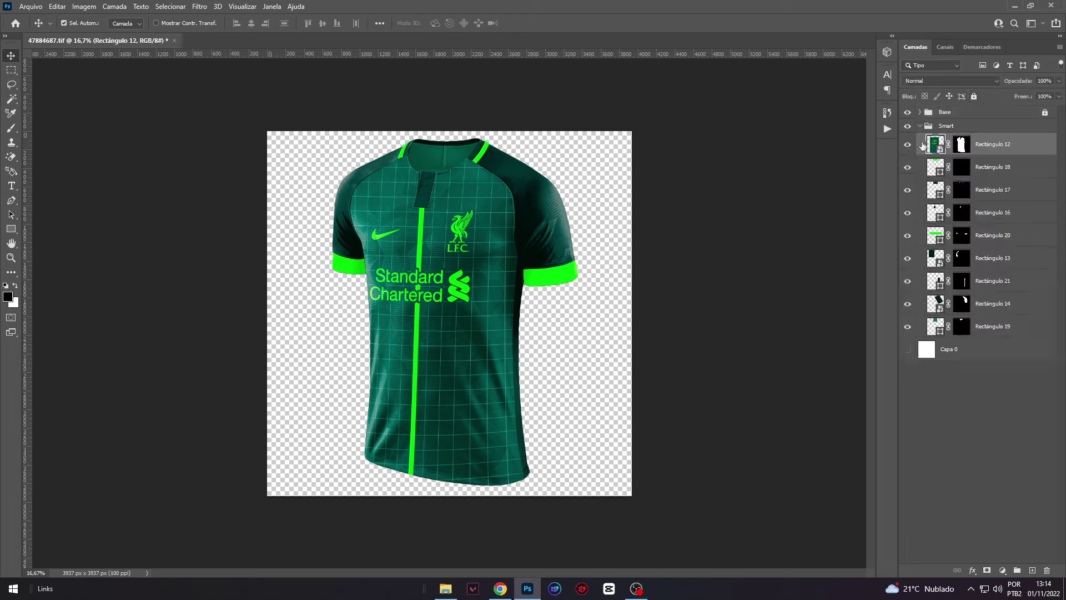
click(919, 112)
click(920, 126)
click(918, 112)
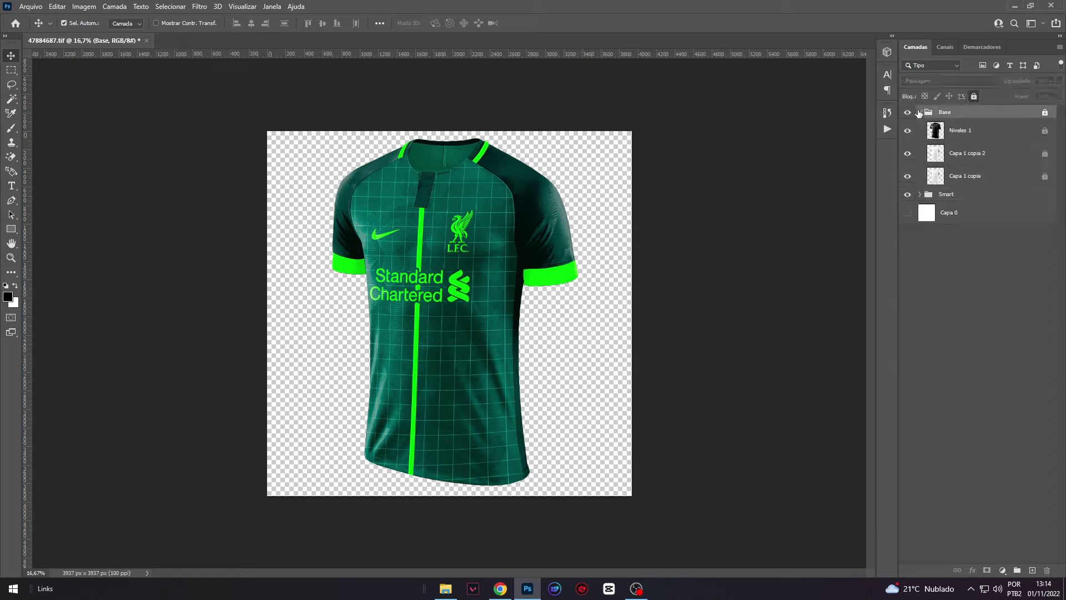
click(918, 112)
click(1046, 113)
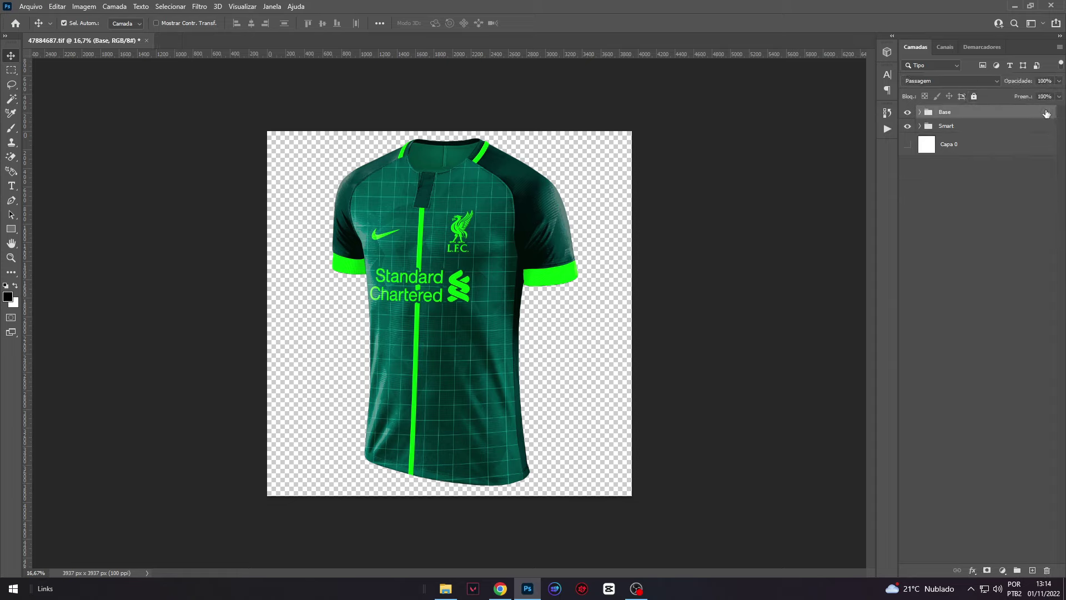
click(974, 97)
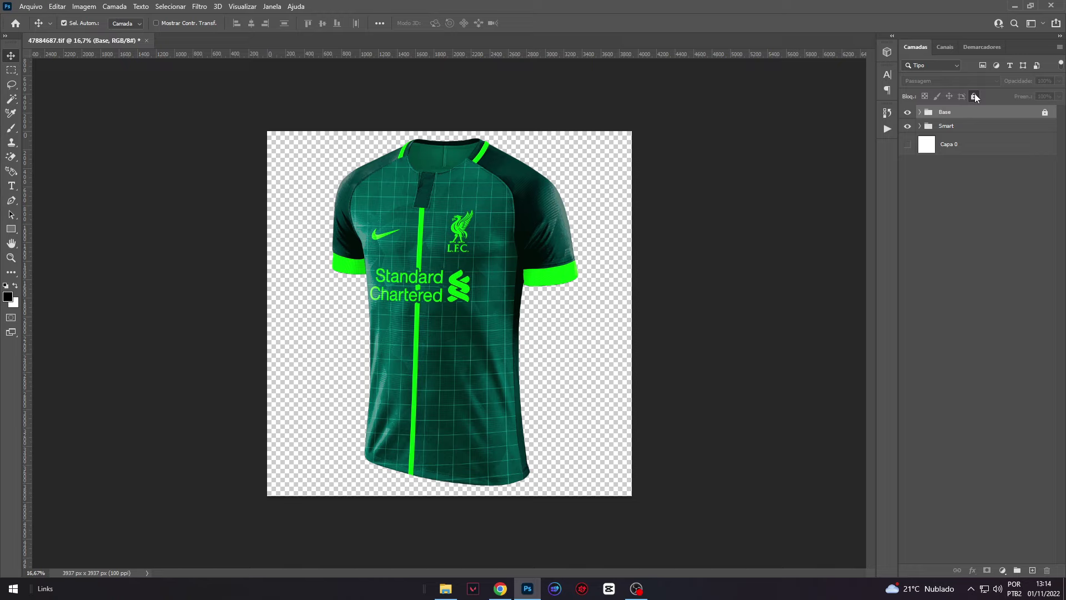
- Toggle the Smart group and the white background layer to preview them
click(921, 127)
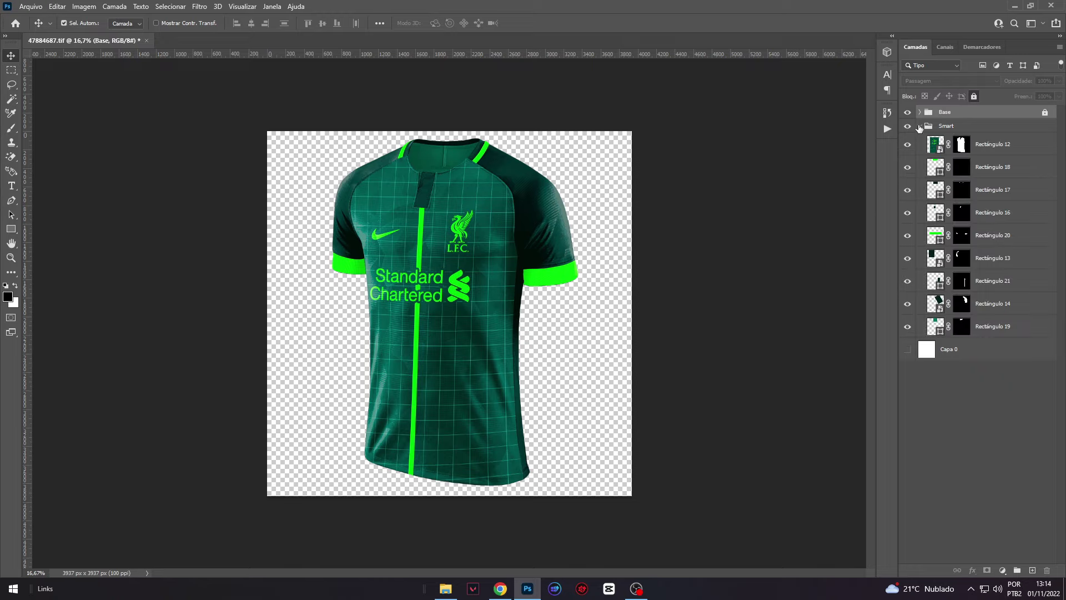
click(920, 126)
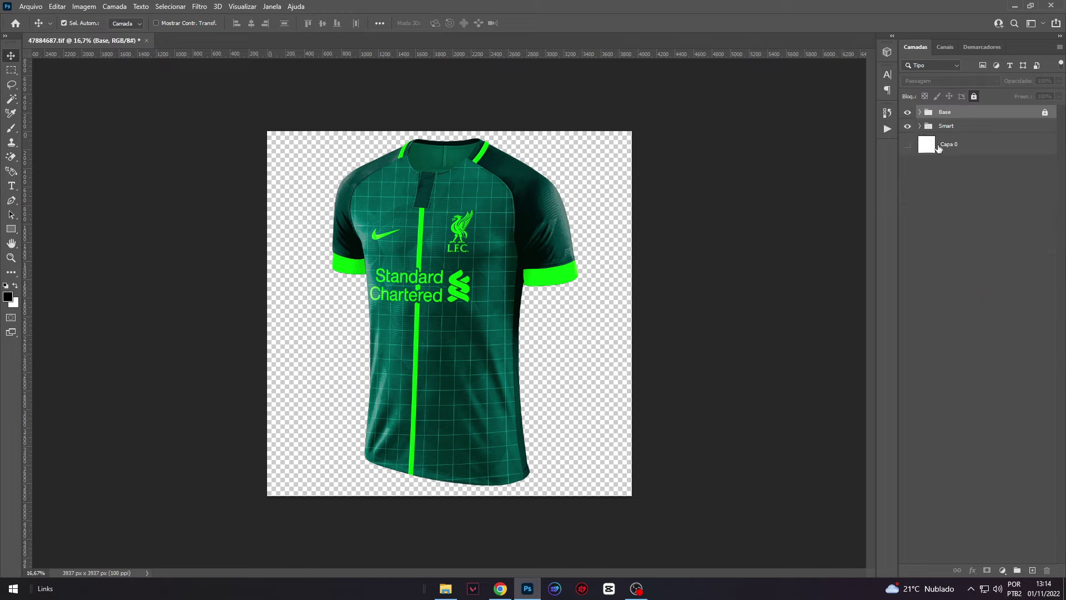
click(908, 145)
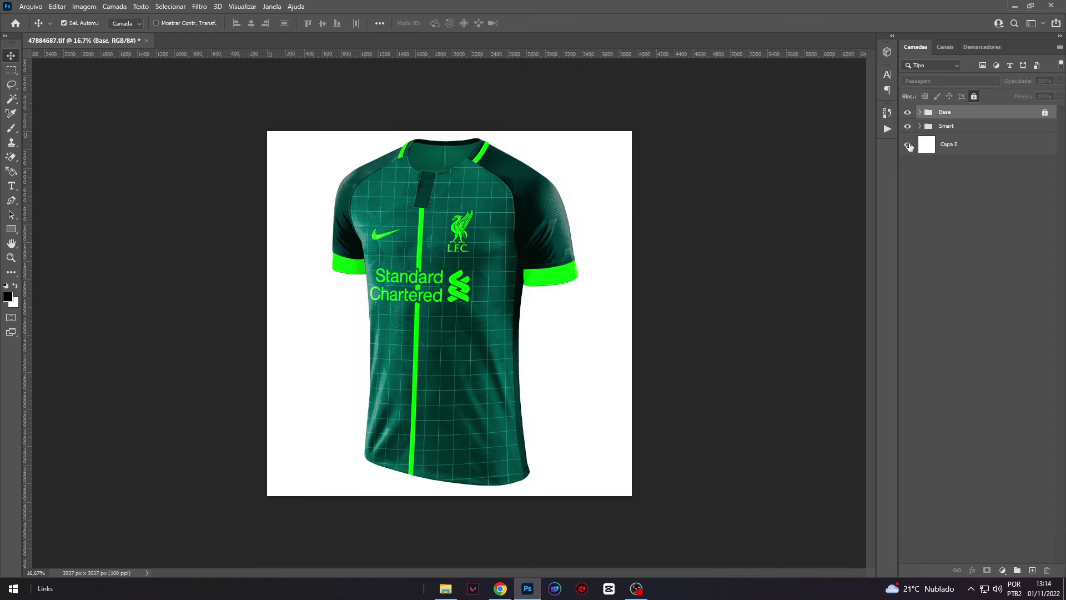
click(908, 145)
click(908, 145)
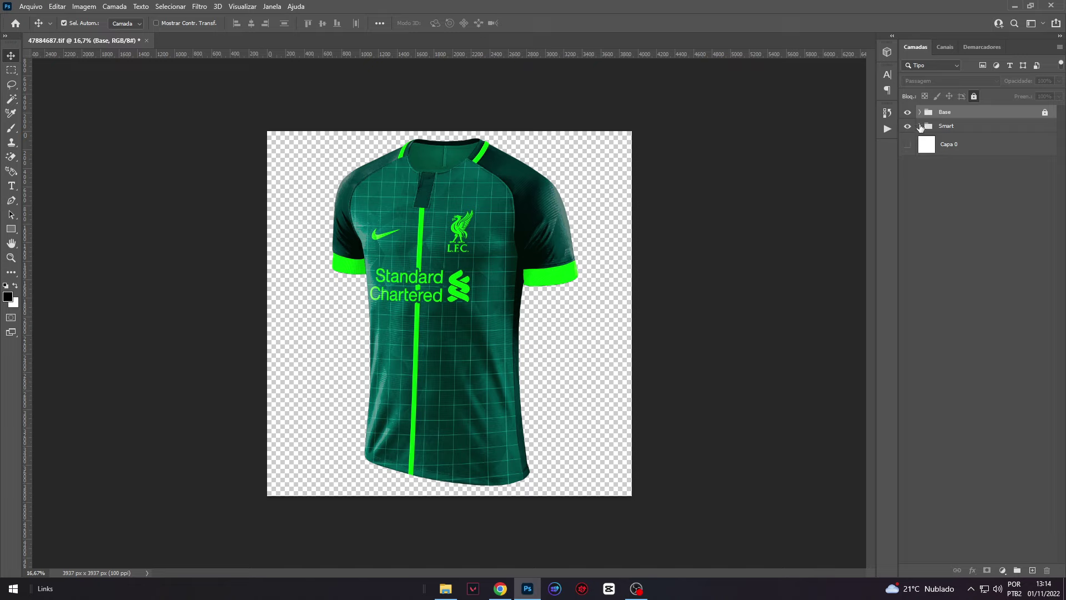
- Expand Smart, compare Rectángulo 12, 17, 18 and 19 visibility, and select Rectángulo 12
click(919, 126)
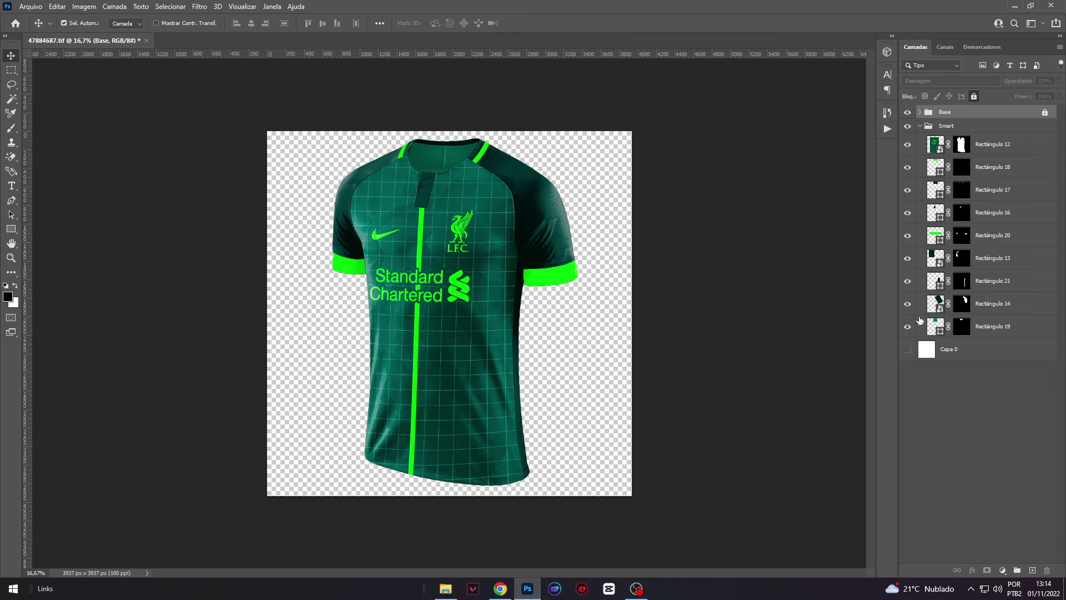
click(907, 145)
click(907, 190)
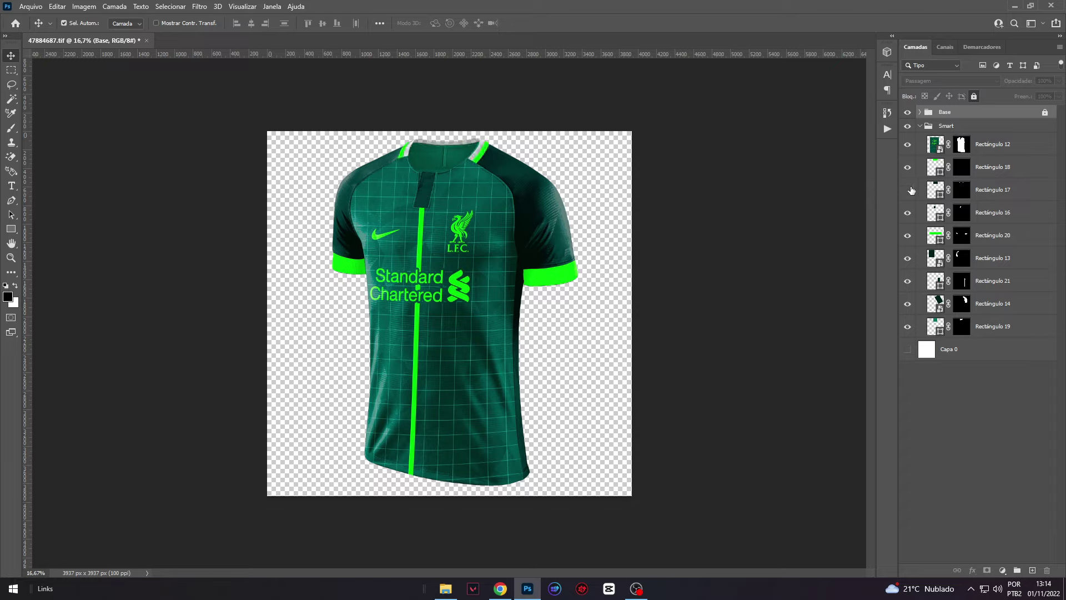
click(907, 167)
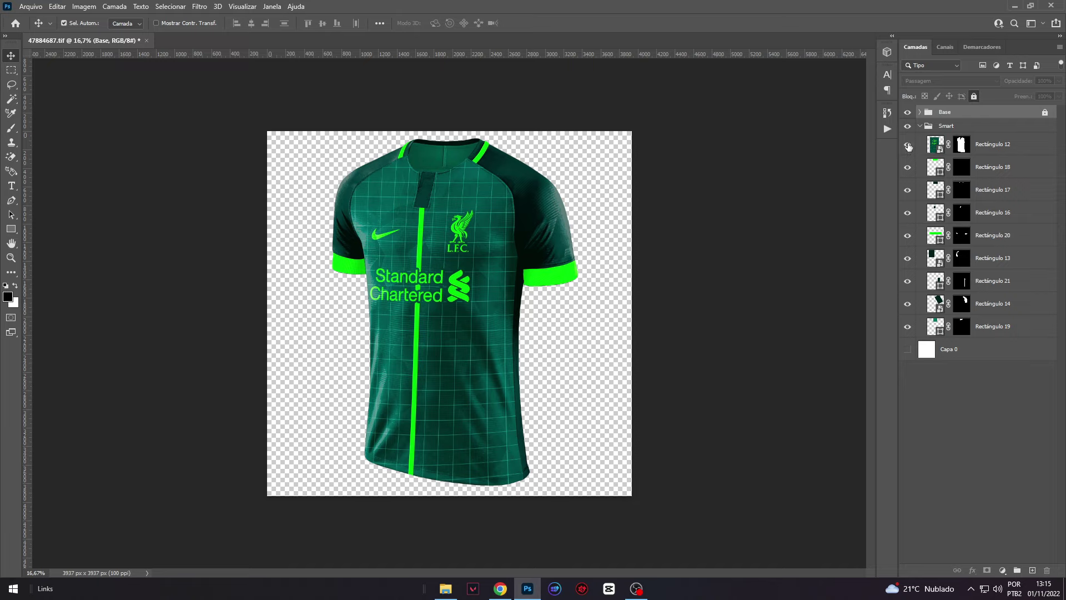
click(907, 144)
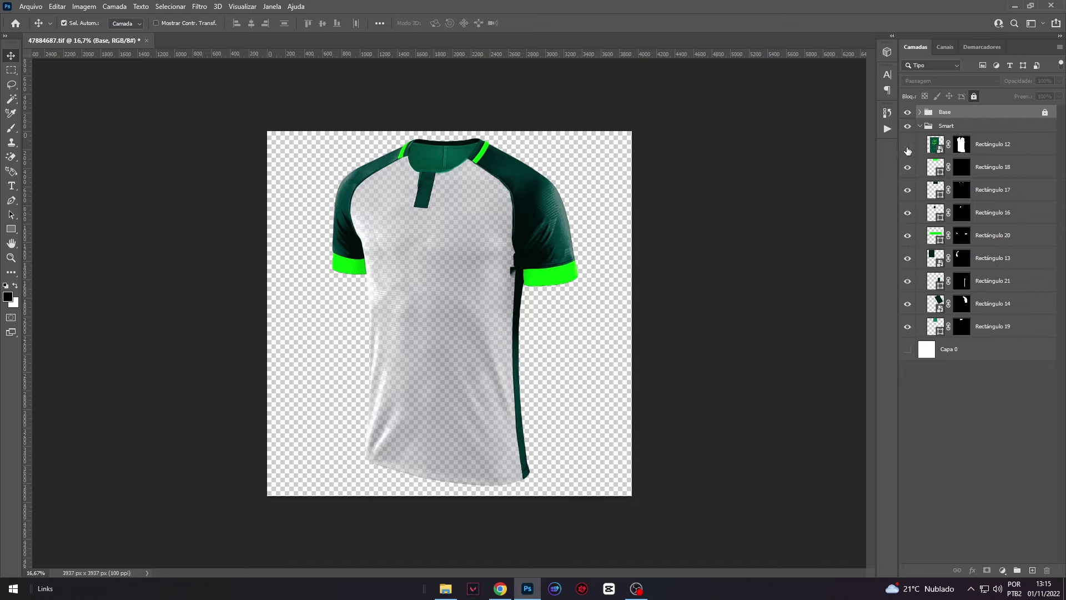
click(907, 146)
click(907, 327)
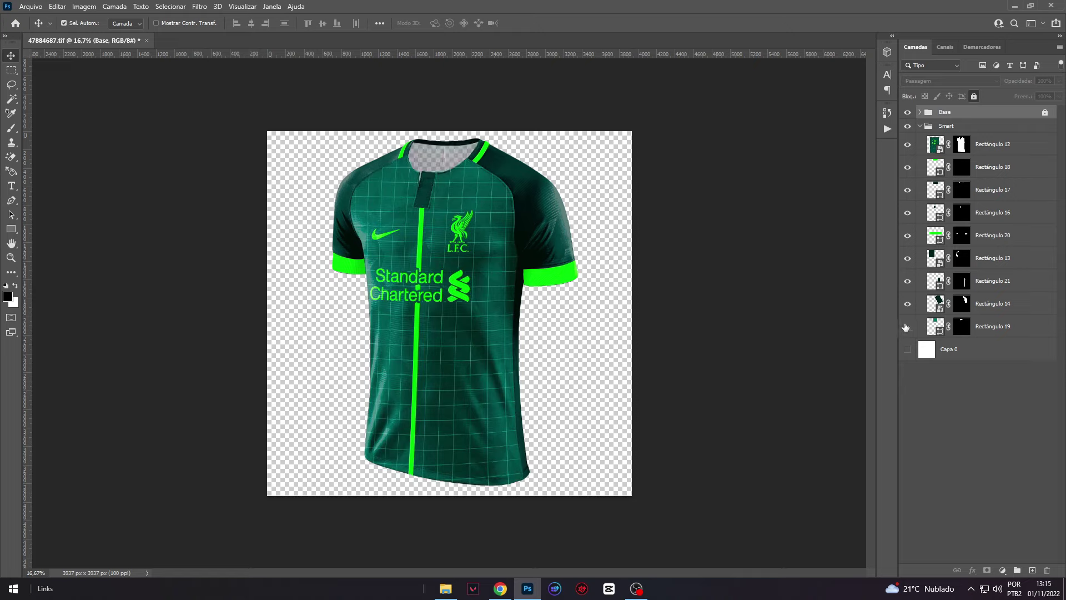
click(907, 144)
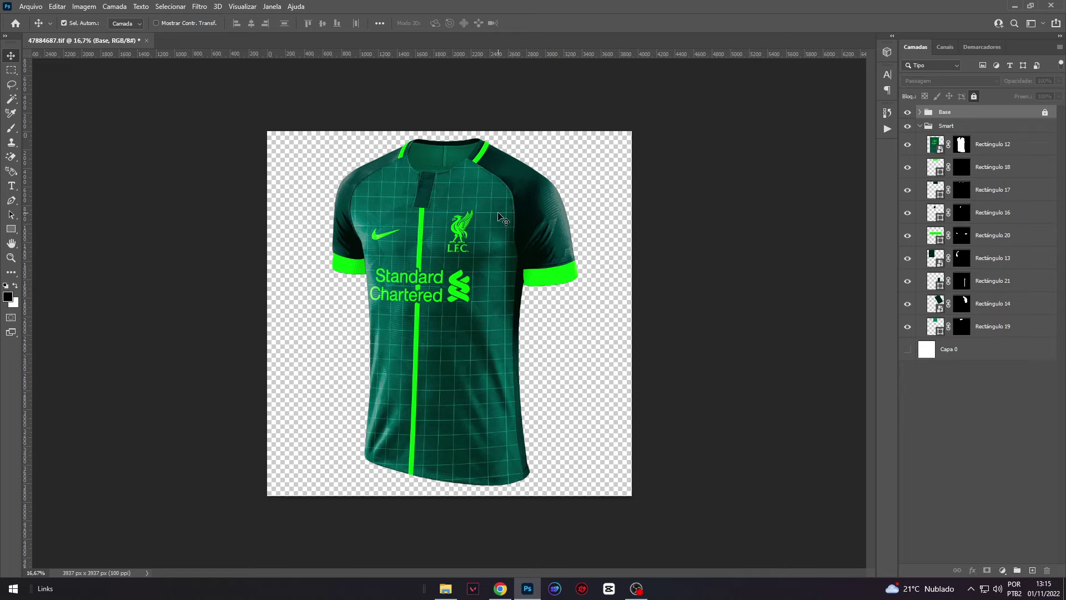
click(932, 146)
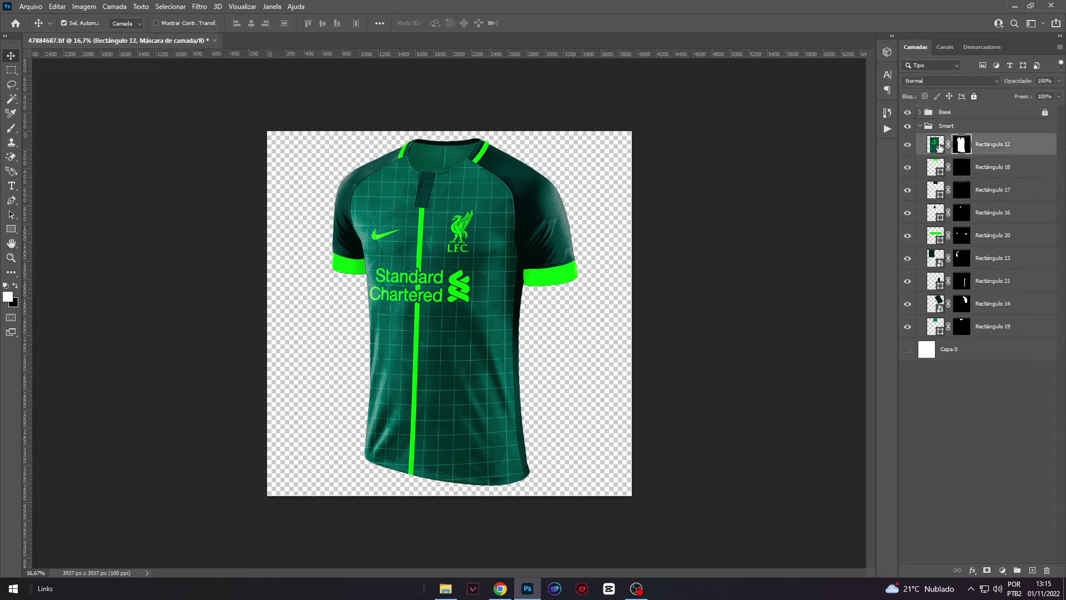
- Open Rectángulo 12's smart object contents as its own document, colours unmanaged
key(i)
double_click(933, 147)
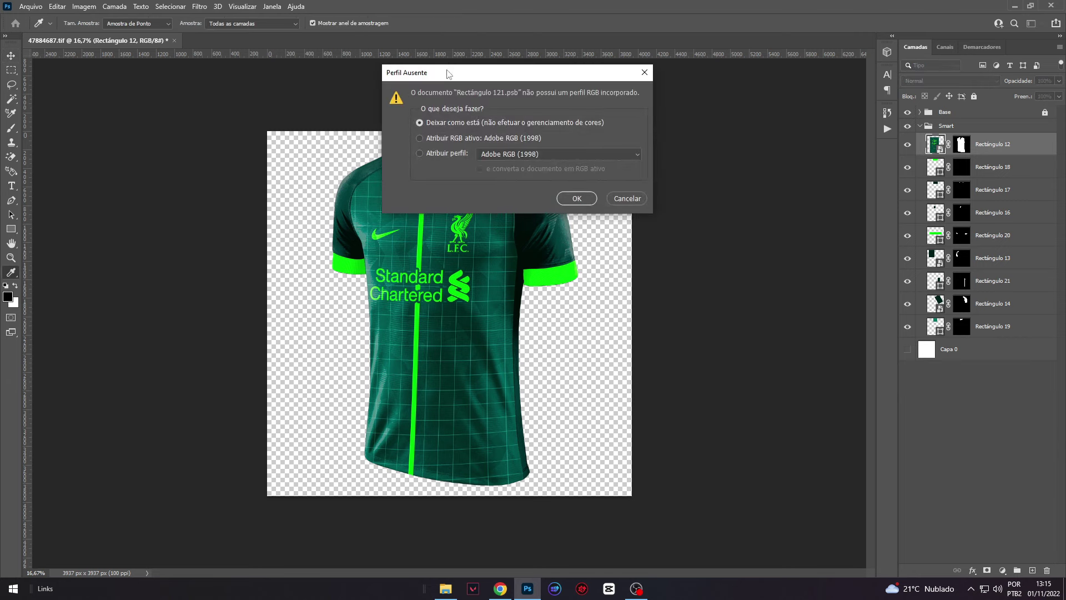
drag(448, 73, 445, 113)
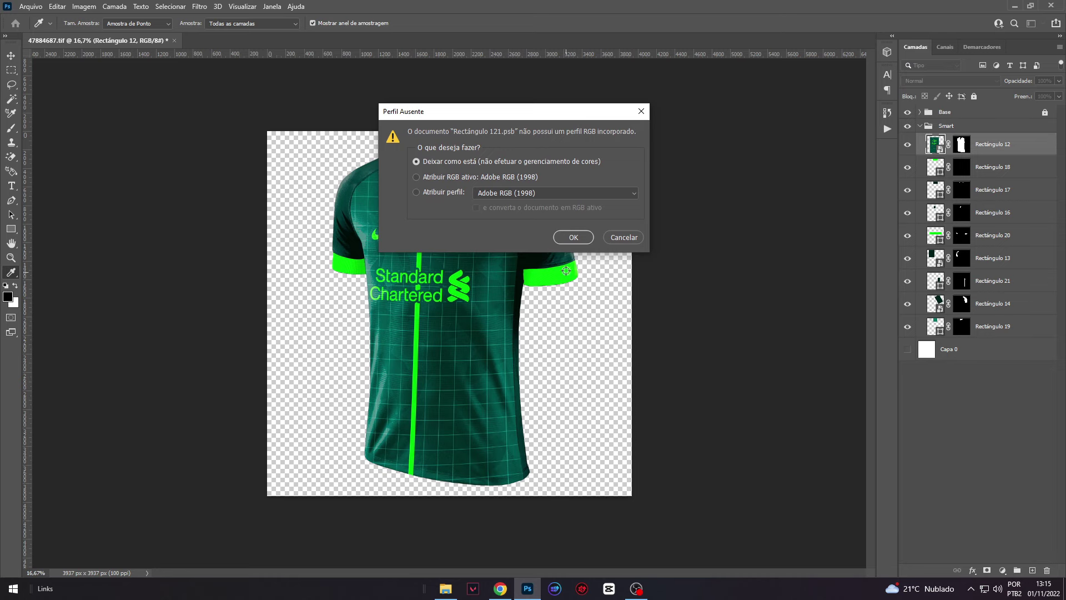
click(566, 238)
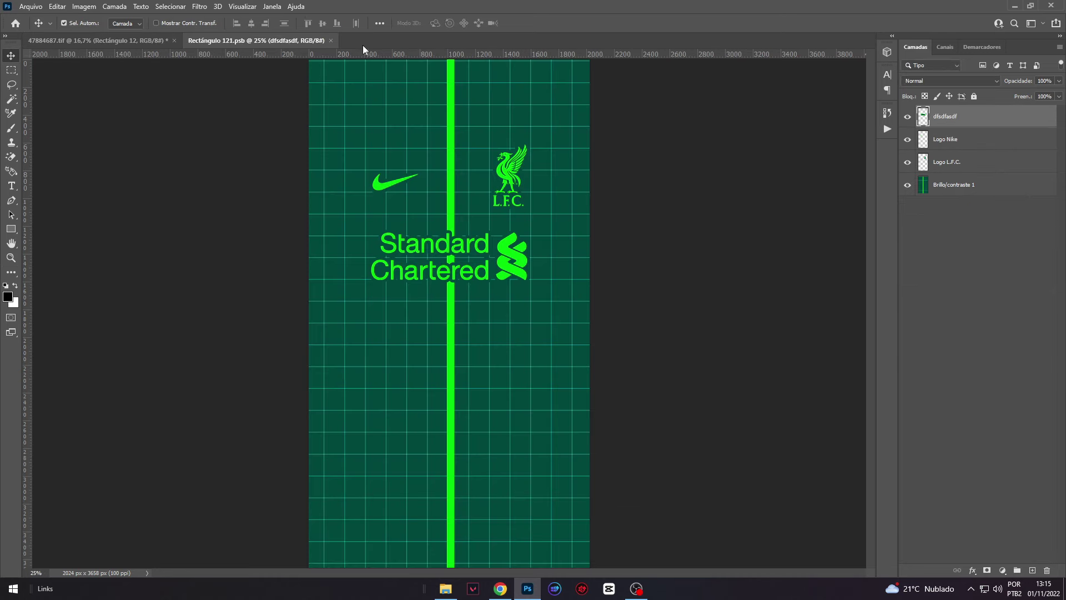
- Compare the shirt-front design with the mockup, toggling the Brillo/contraste 1 background
click(128, 41)
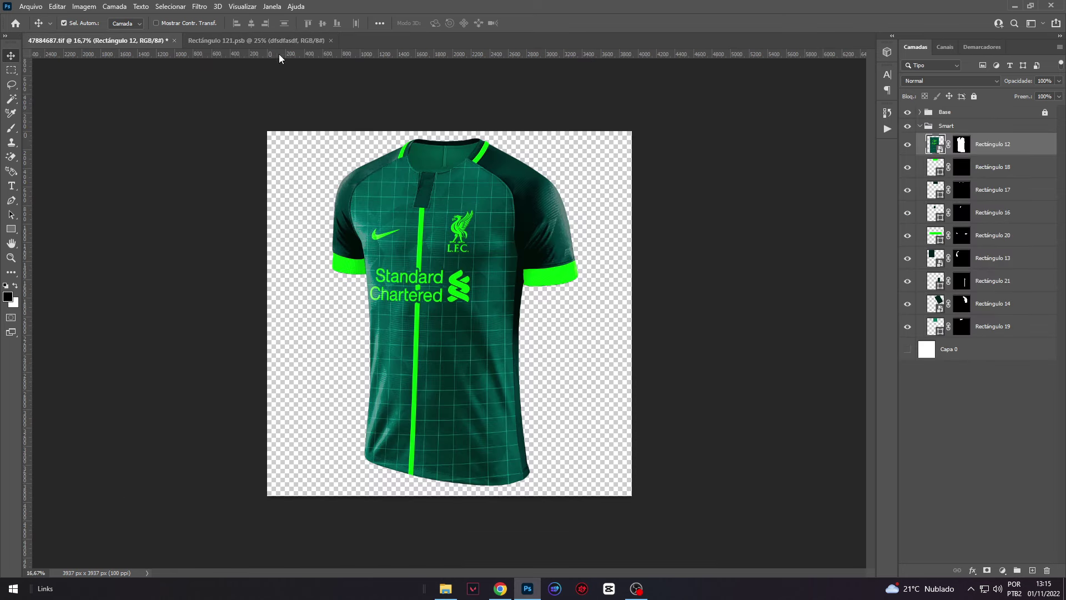
click(267, 42)
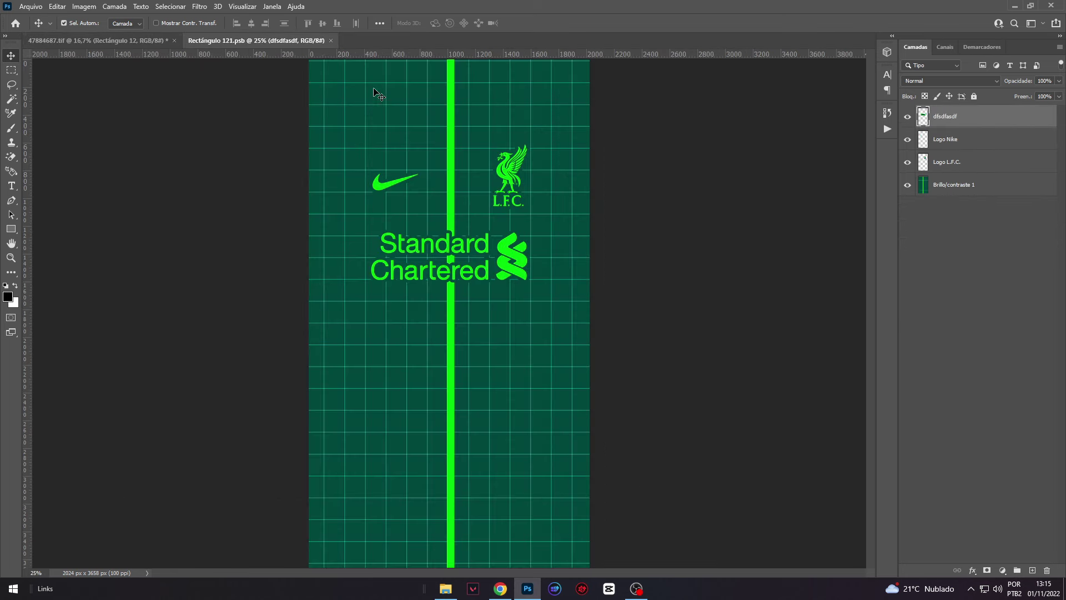
click(129, 40)
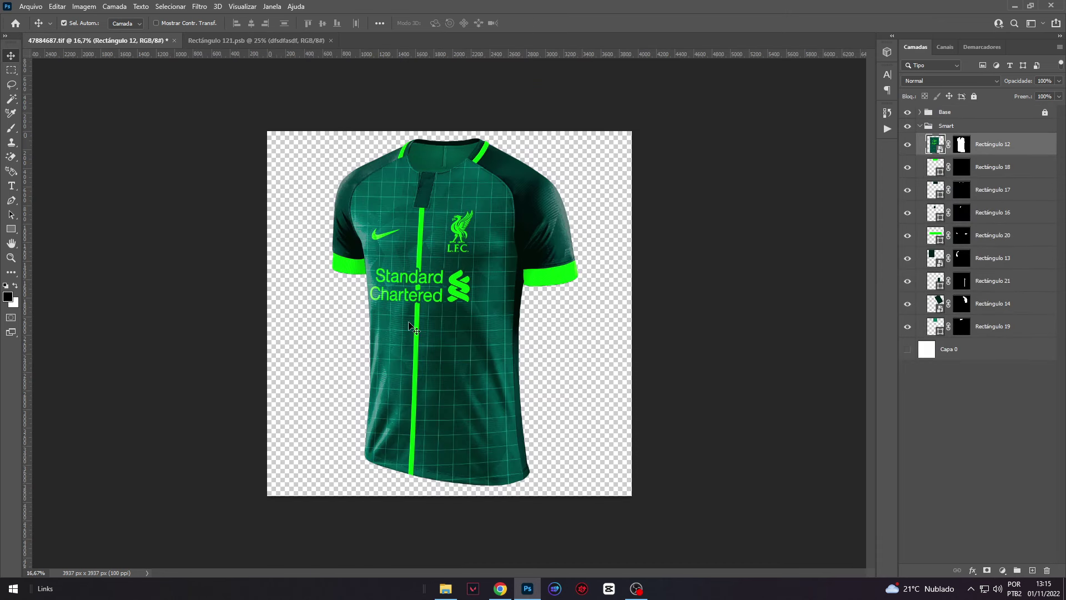
click(907, 145)
click(292, 44)
click(954, 188)
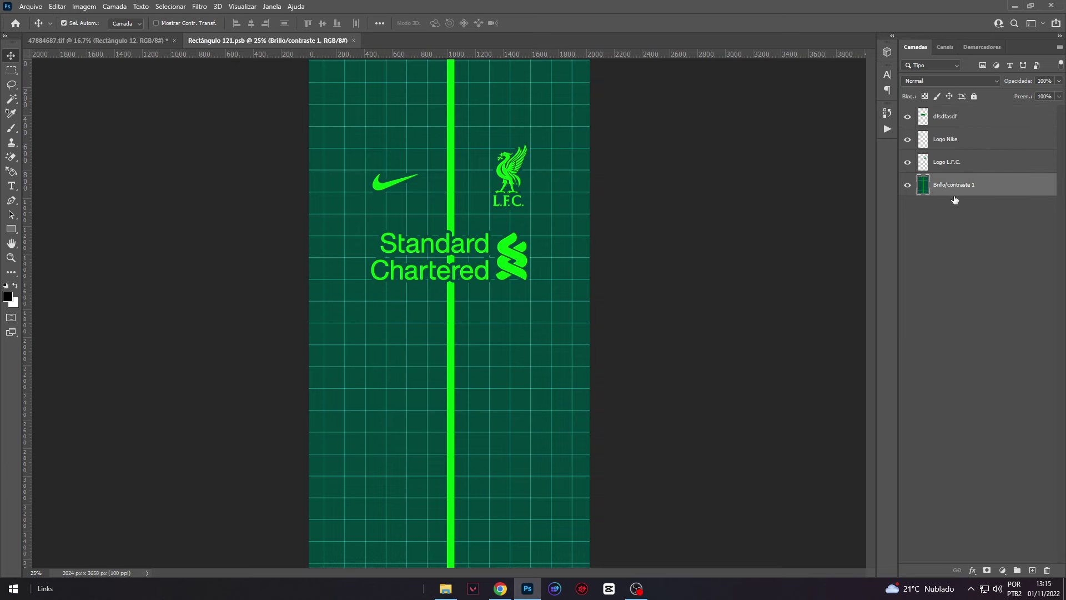
click(907, 185)
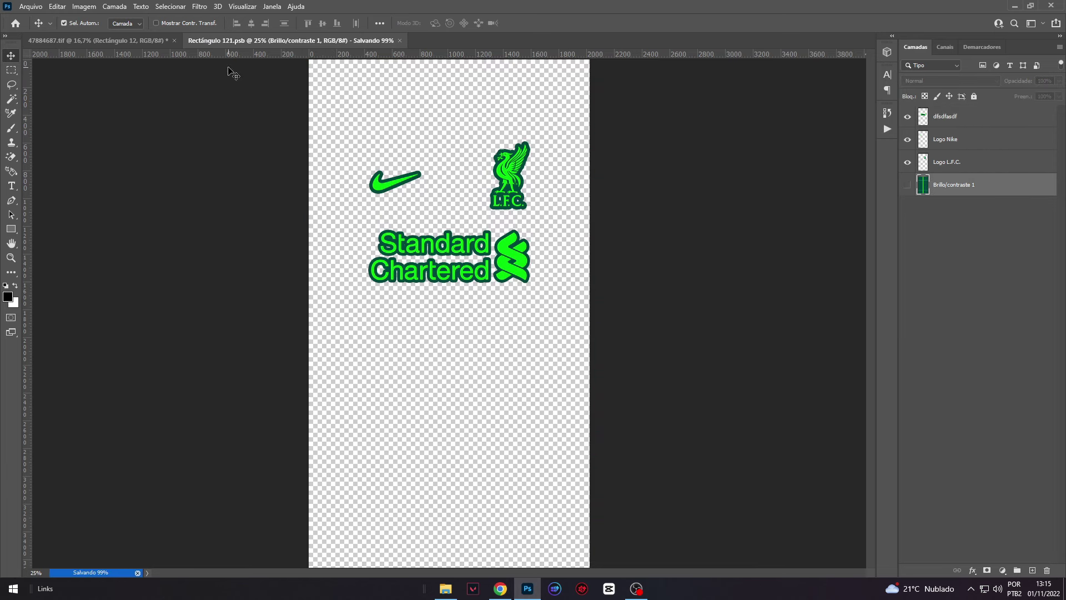
click(146, 41)
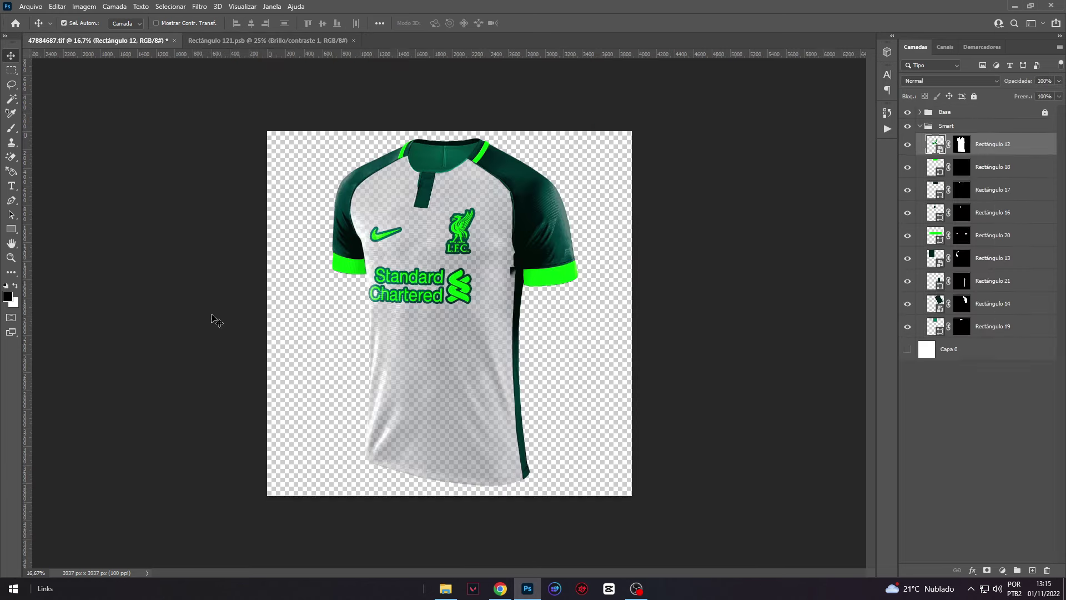
click(285, 41)
click(907, 185)
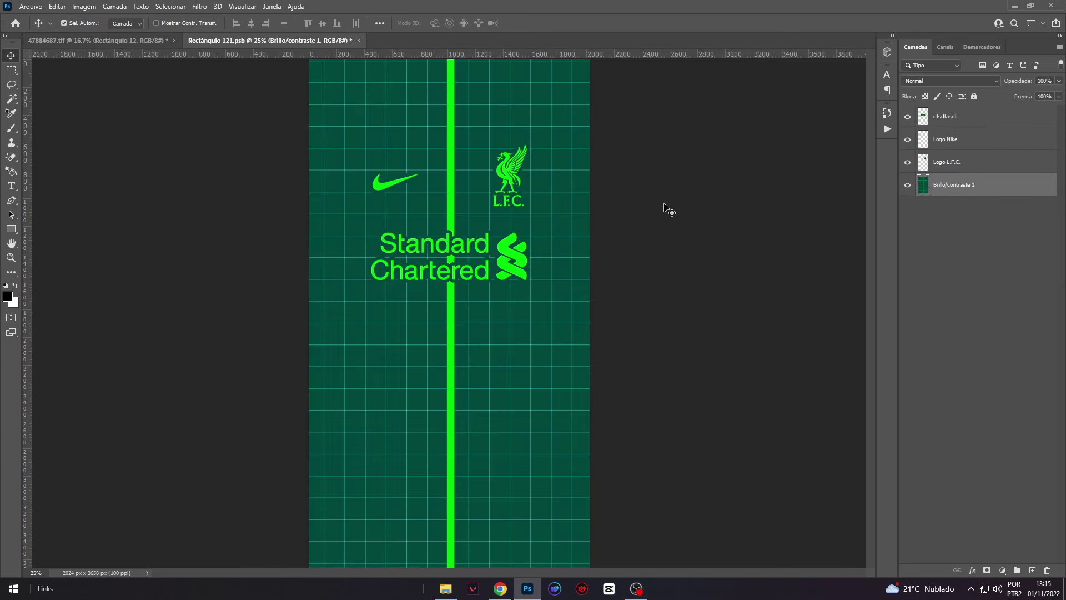
click(166, 41)
click(234, 40)
- Delete and restore the L.F.C. crest, then show Downloads in File Explorer
click(520, 188)
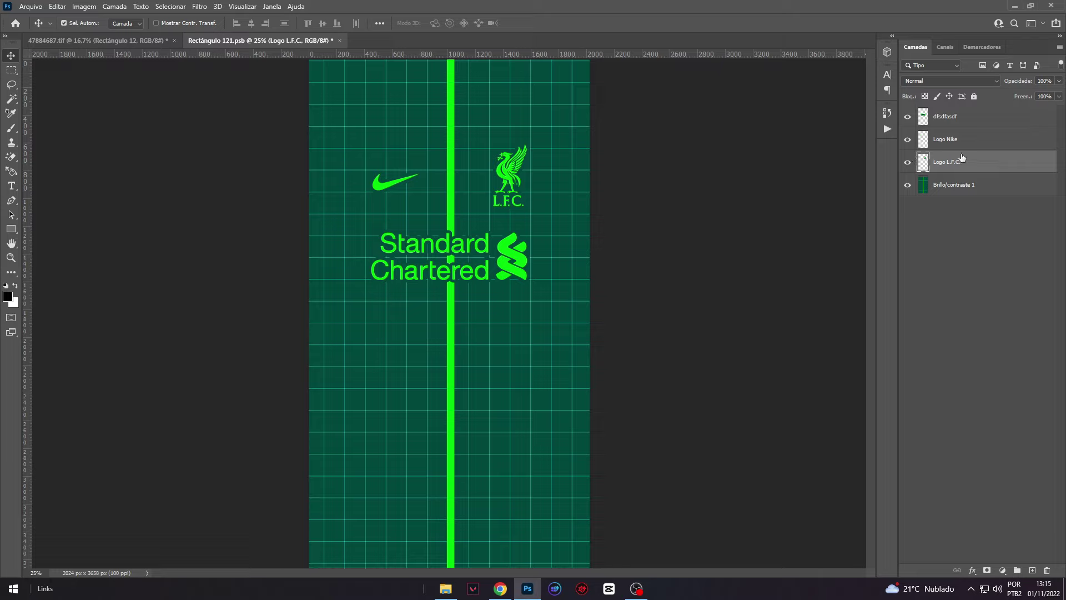
key(Delete)
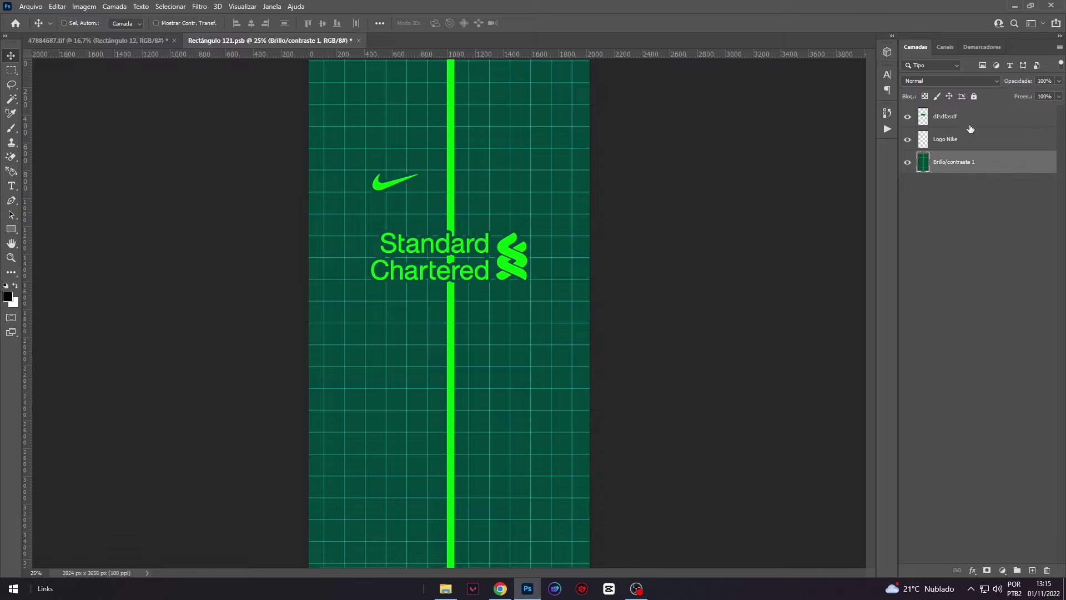
key(ctrl+z)
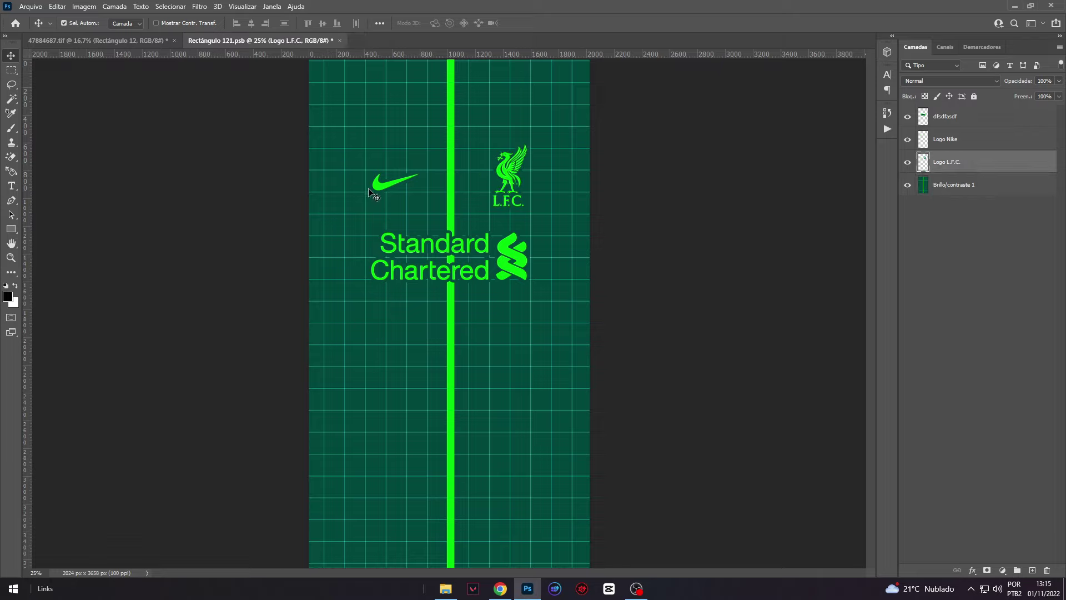
click(445, 588)
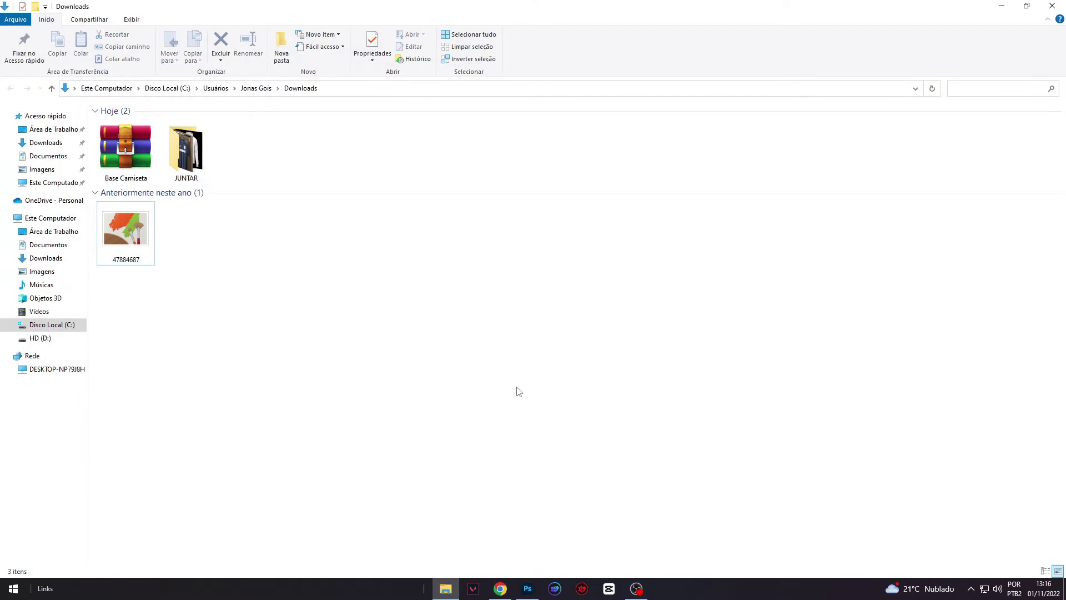
- Search Google for Santos and then Palmeiras logo PNGs
click(501, 589)
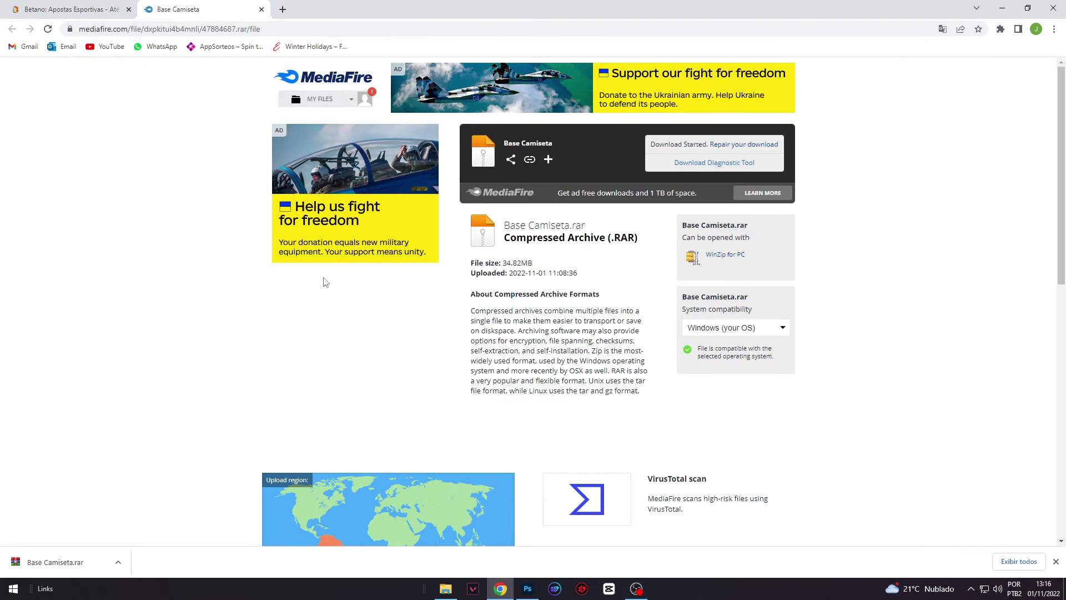
click(481, 30)
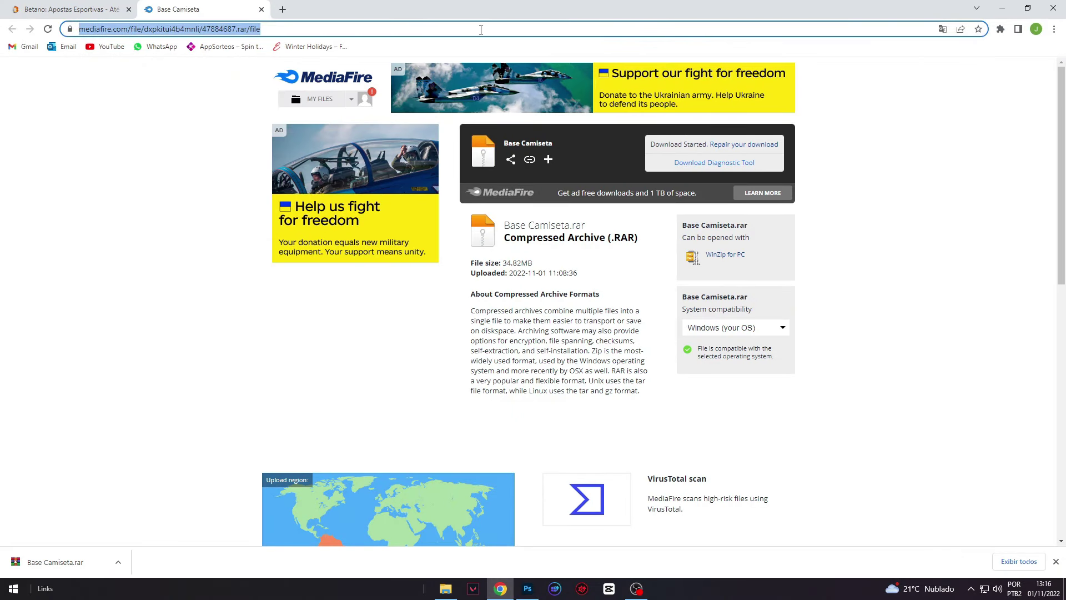
text(SANTOS)
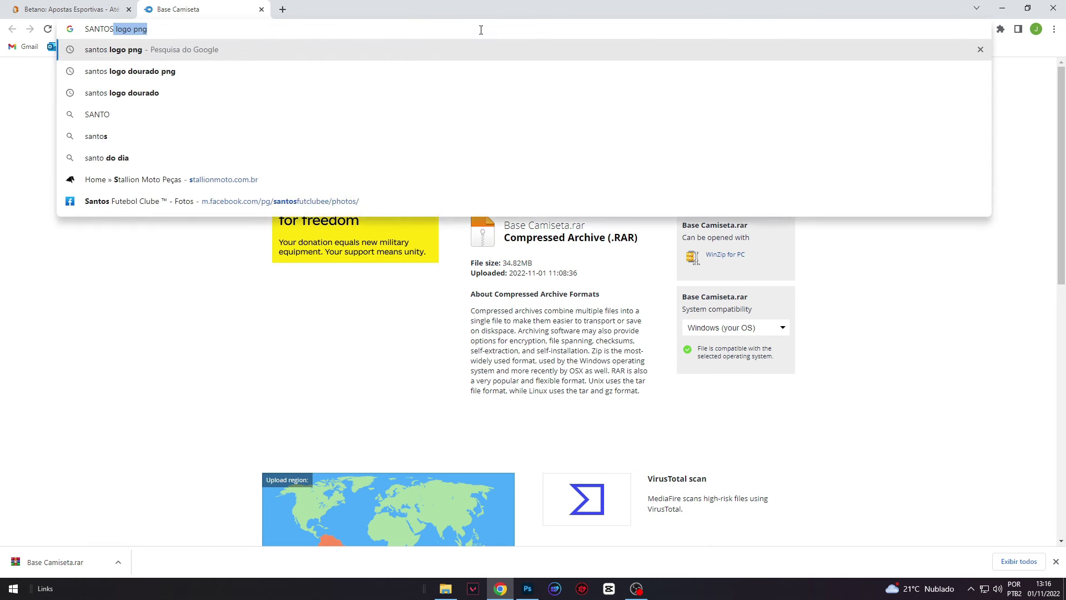
key(Return)
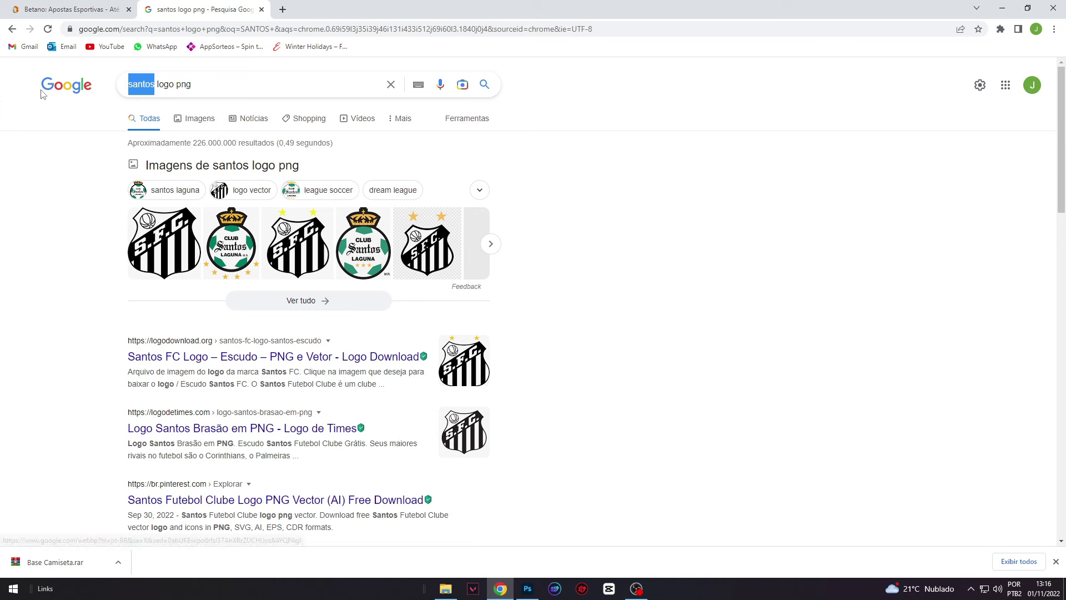
text(PALMEIRAS)
key(Return)
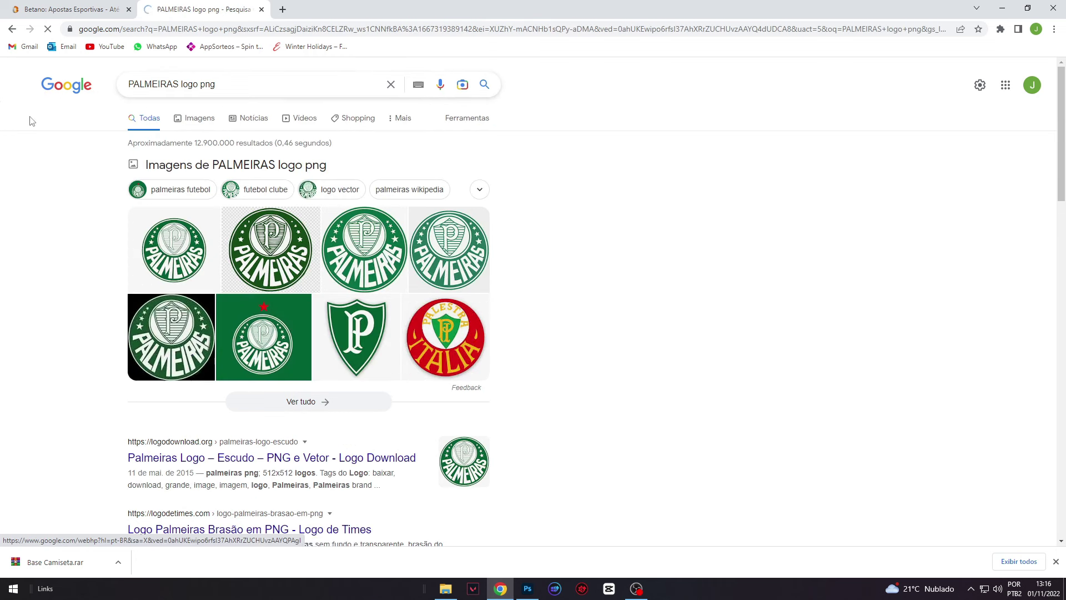
- Switch to image results and search for the PSG logo PNG
click(204, 124)
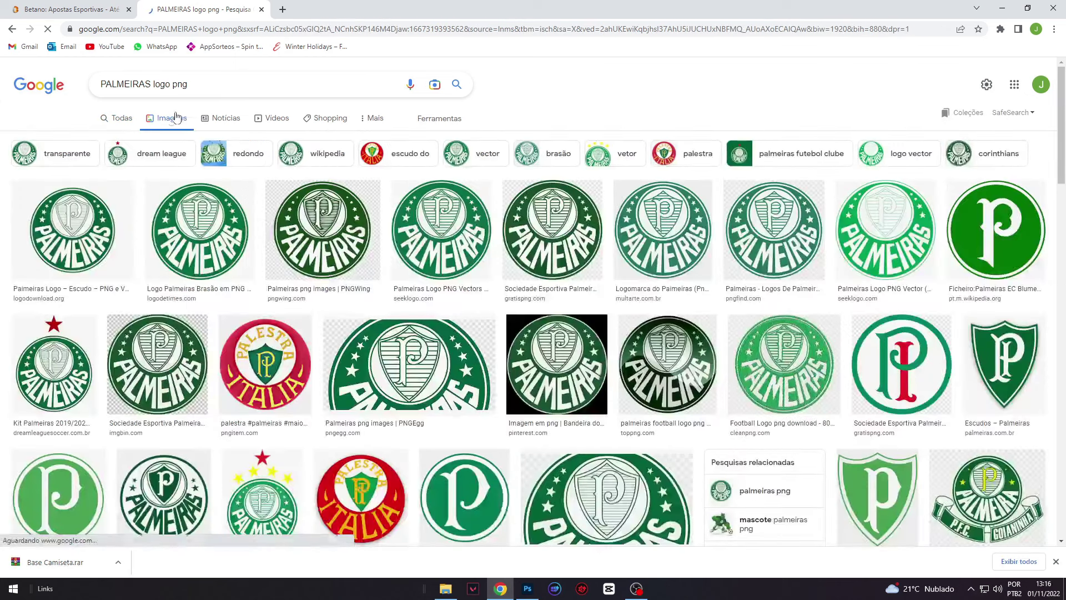
drag(143, 84, 2, 106)
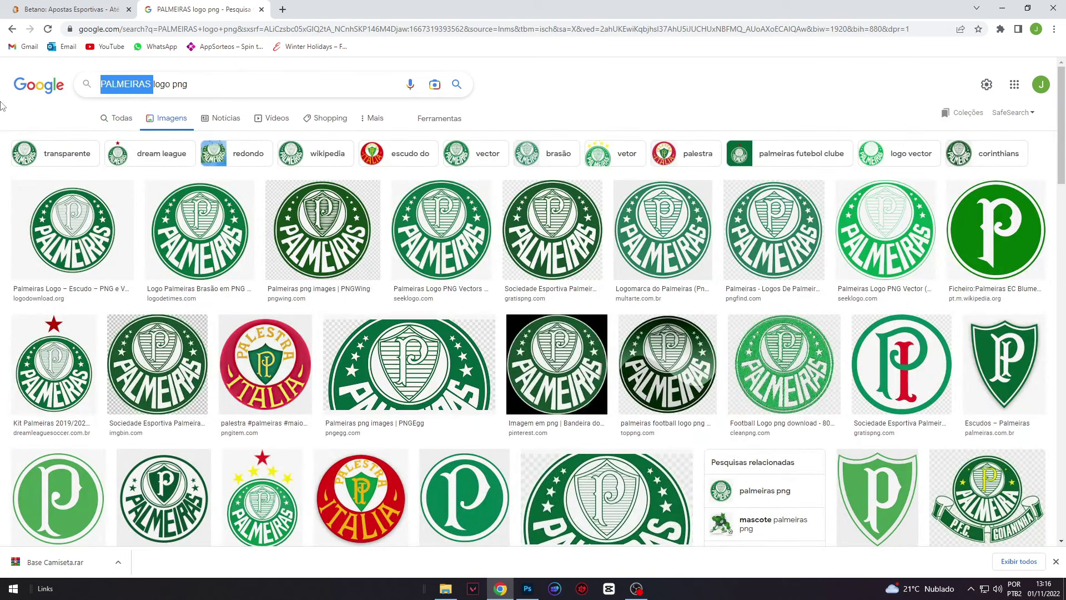
text(SANTOS)
key(BackSpace)
key(BackSpace)
key(BackSpace)
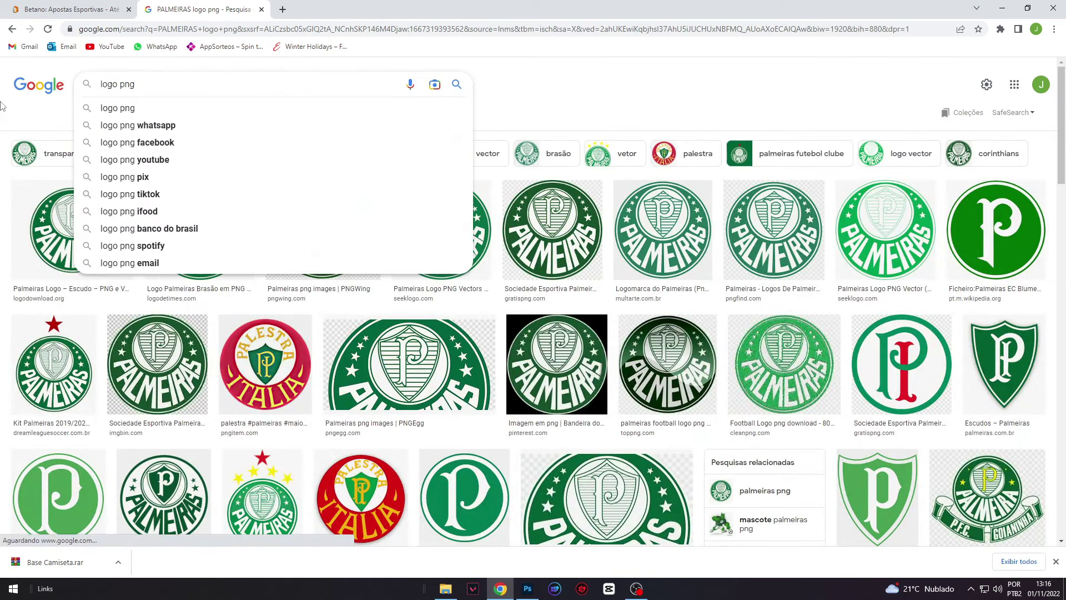
text(PSG)
key(Return)
click(58, 139)
- Copy the first PSG crest image from its large preview
right_click(776, 196)
click(638, 118)
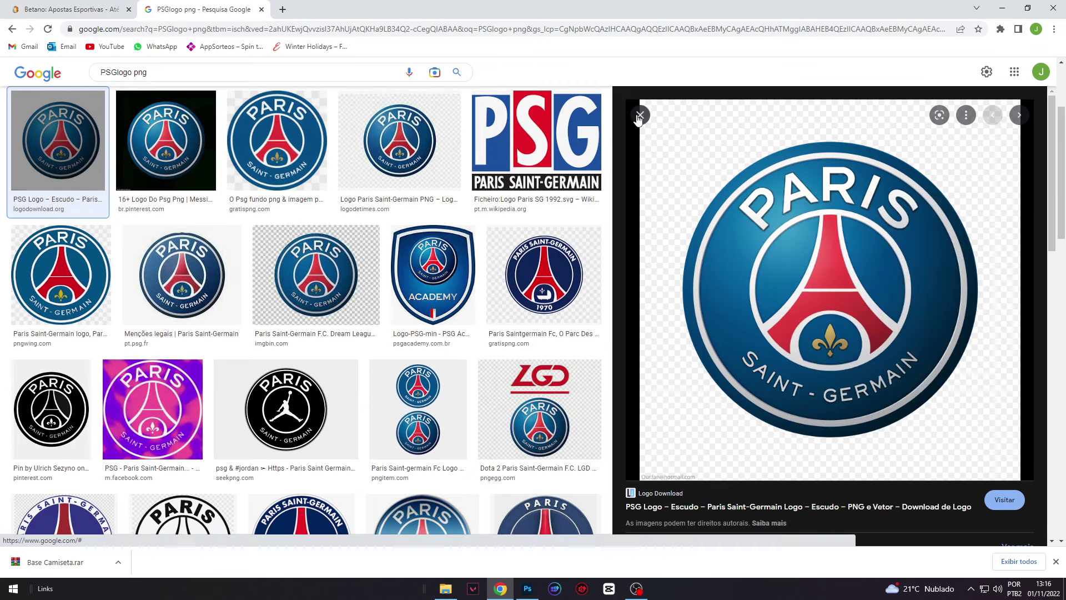
click(58, 140)
right_click(806, 242)
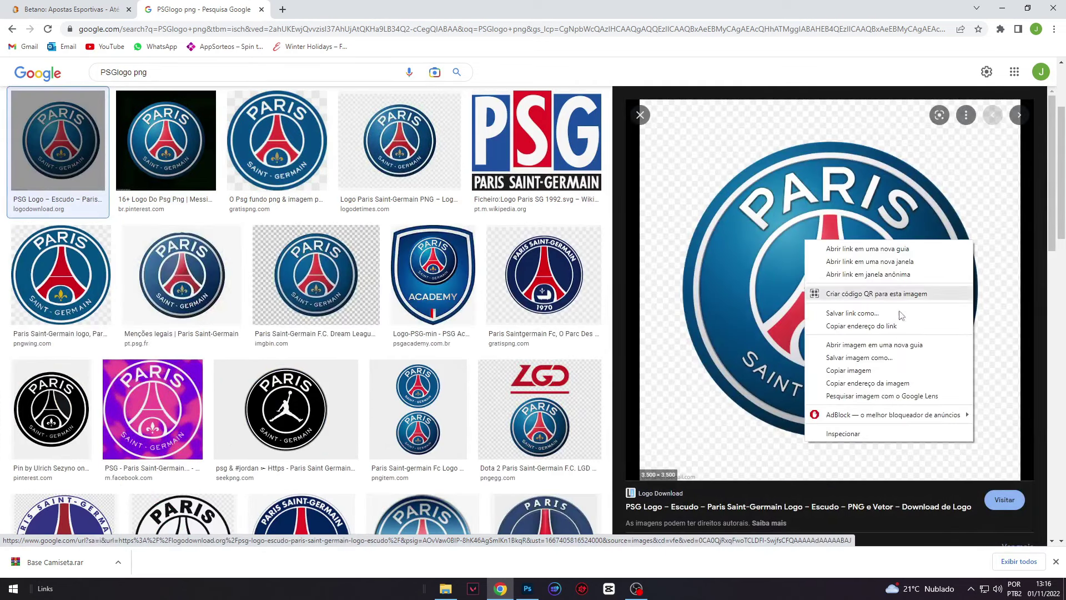
click(853, 370)
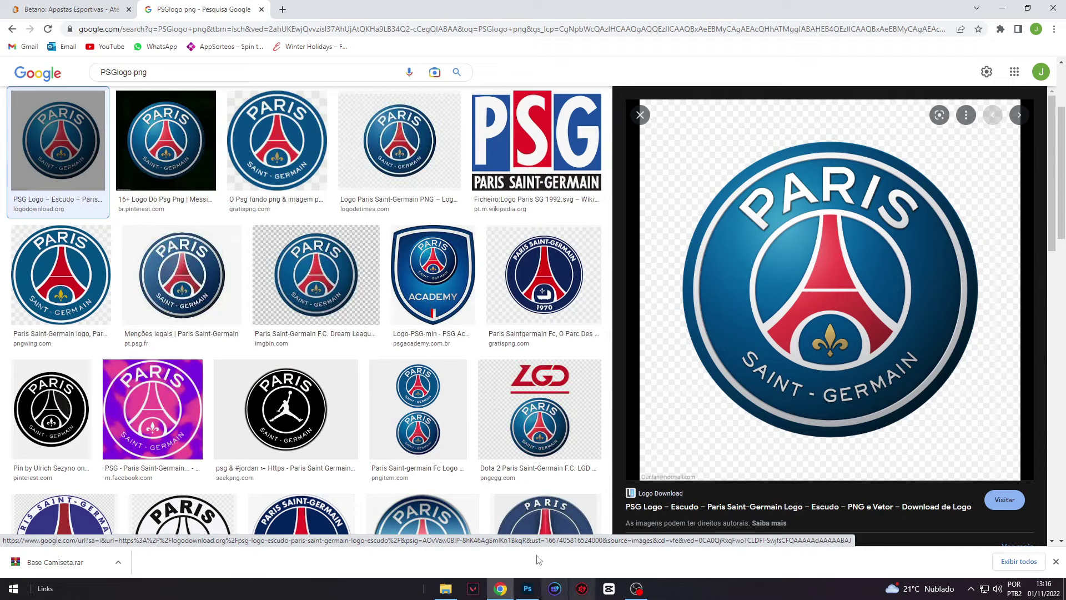
click(527, 589)
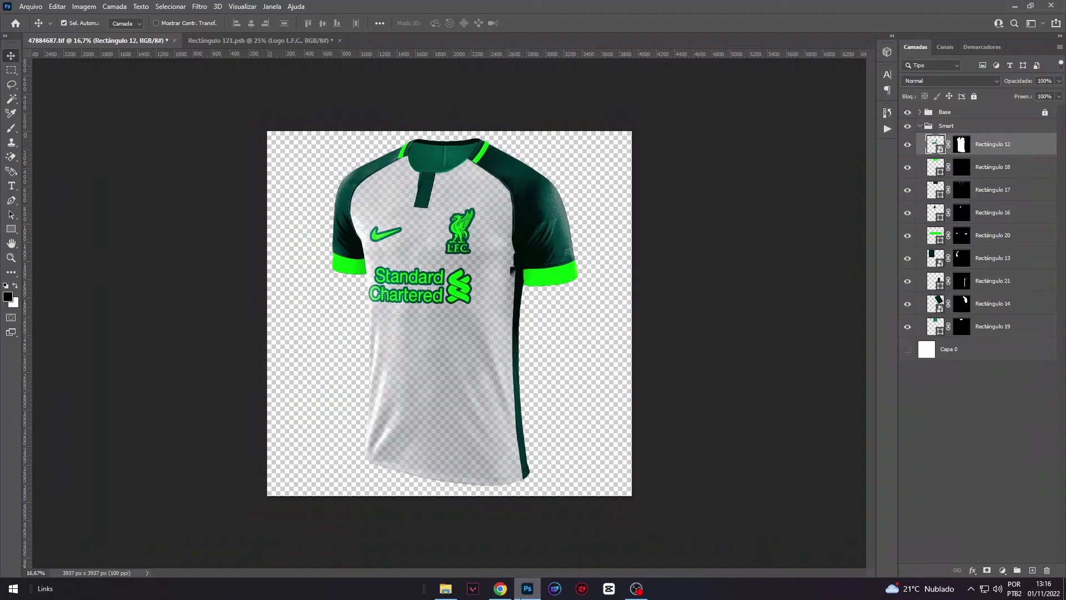
- Paste the copied PSG crest into the shirt-front design document
click(268, 41)
right_click(379, 120)
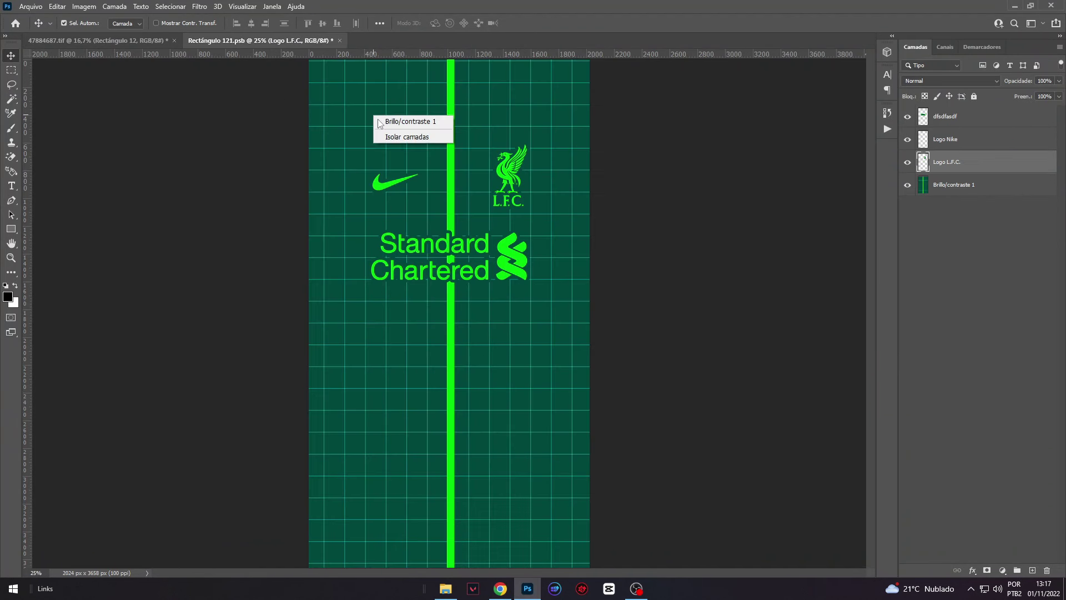
click(495, 146)
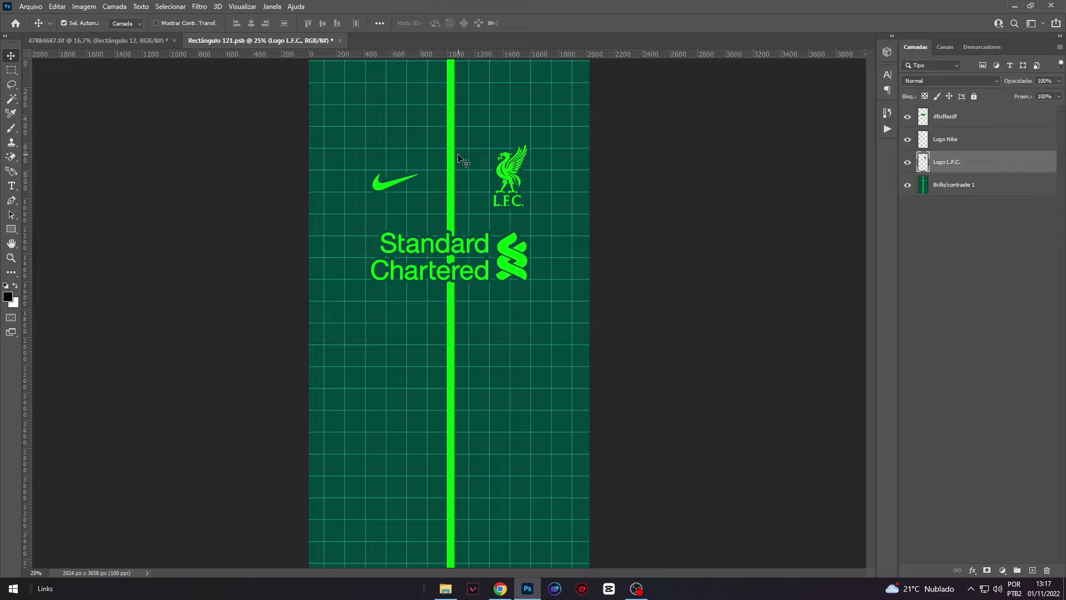
click(463, 161)
key(ctrl+v)
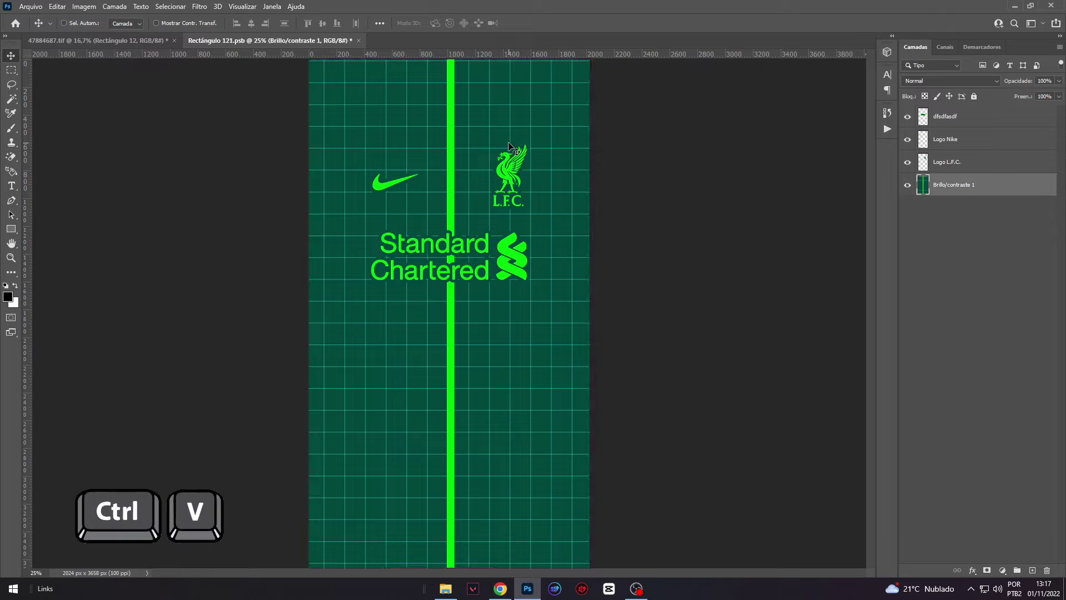
click(972, 118)
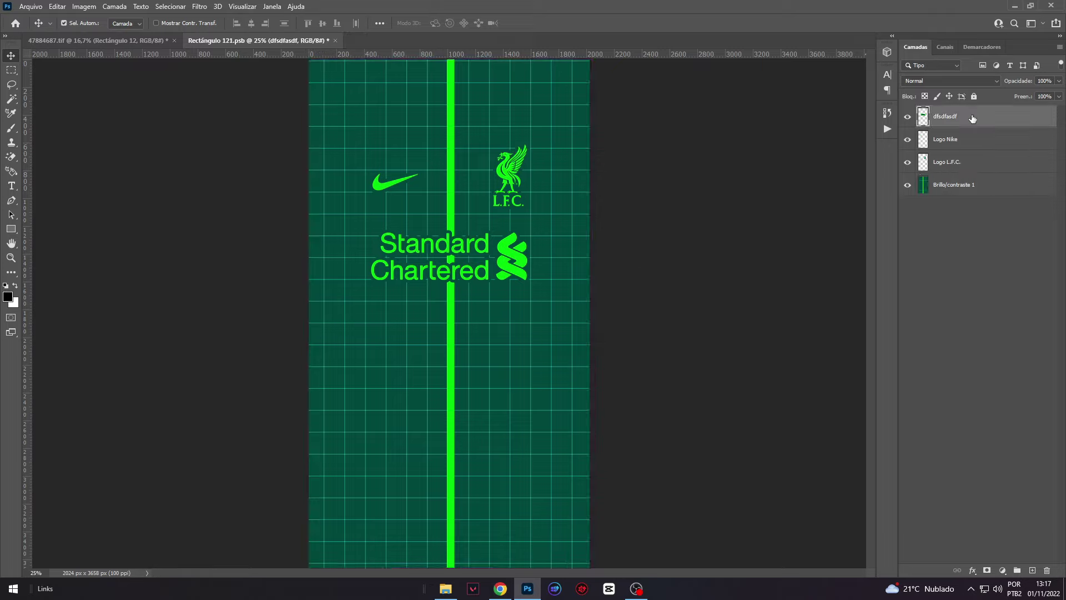
key(ctrl+t)
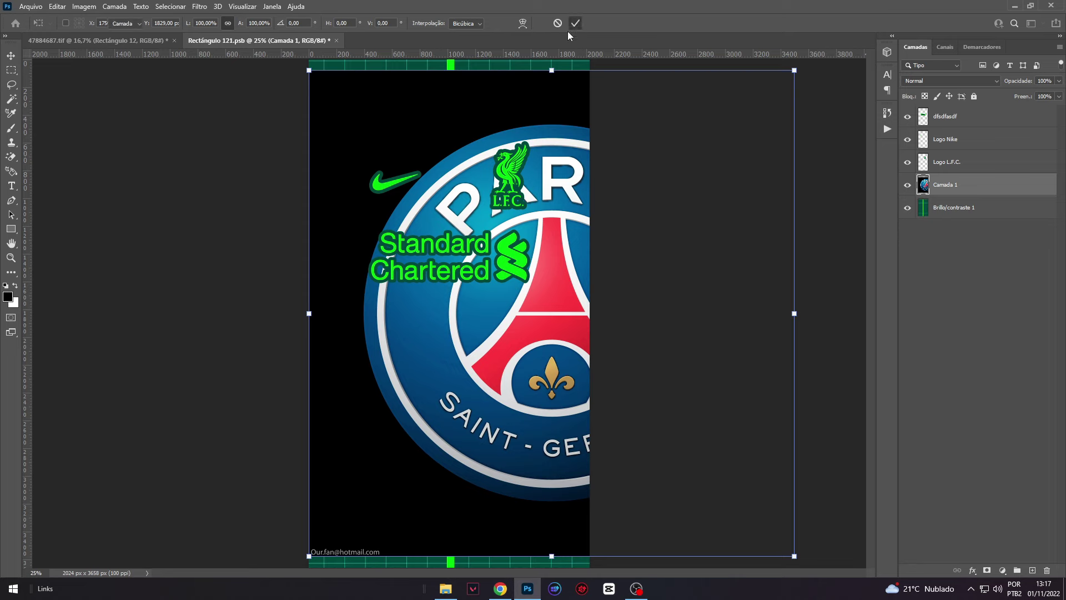
click(569, 23)
- Move and shrink the PSG crest over the L.F.C. crest spot
mouse_move(416, 370)
mouse_down()
mouse_move(349, 361)
mouse_move(429, 337)
mouse_up()
key(ctrl+t)
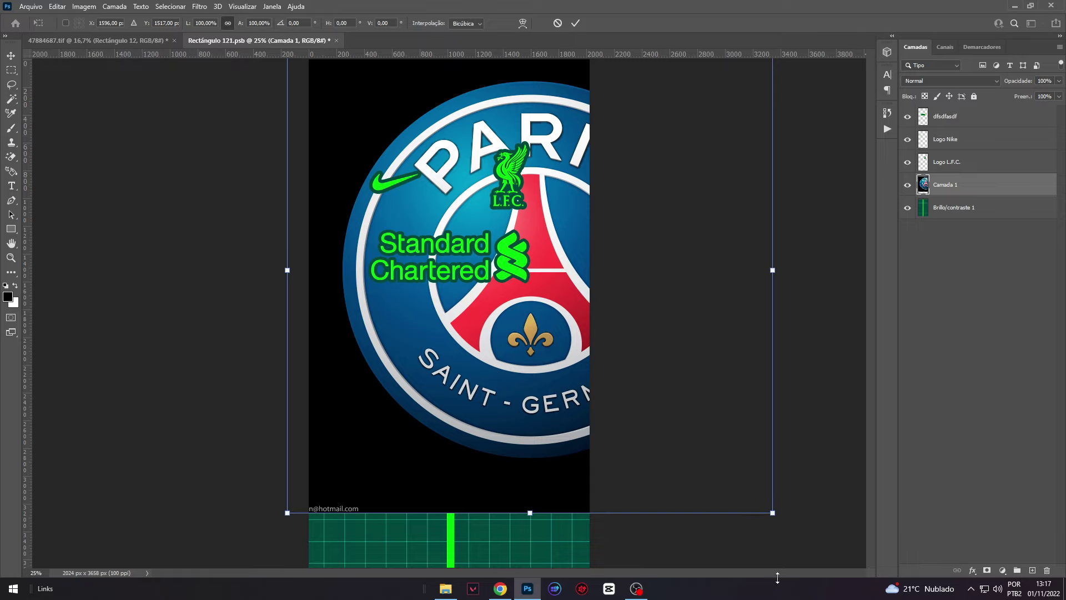
mouse_move(772, 513)
mouse_down()
mouse_move(448, 200)
mouse_move(529, 179)
mouse_up()
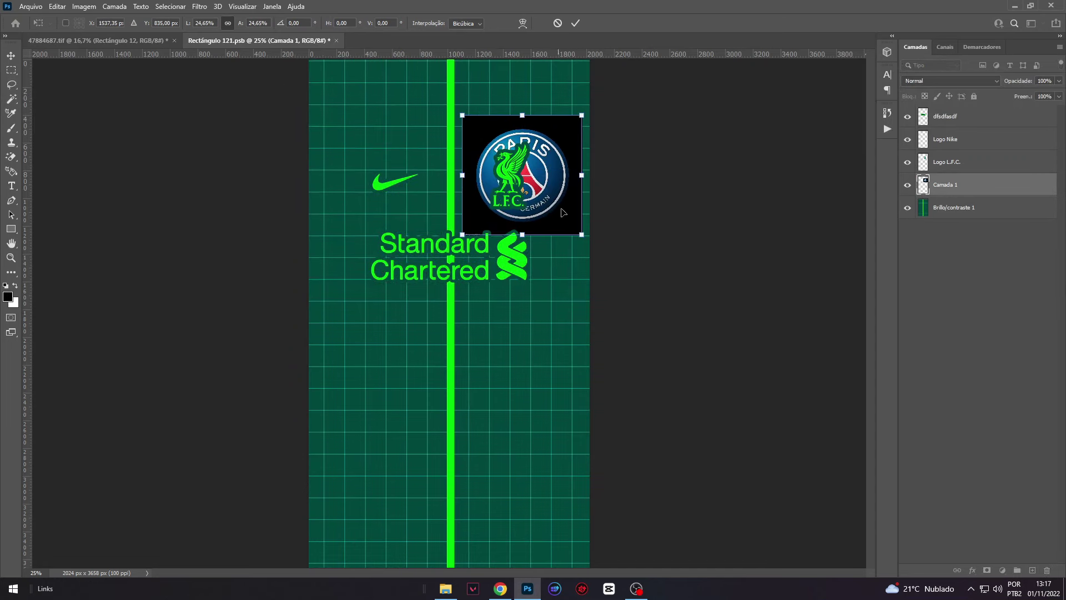
drag(579, 237, 492, 151)
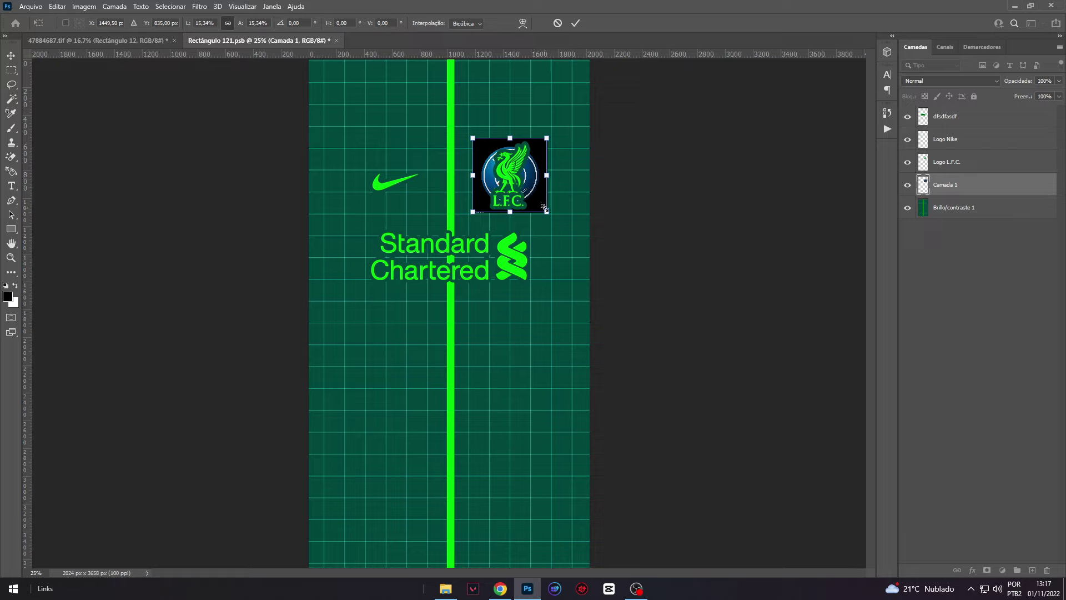
key(Return)
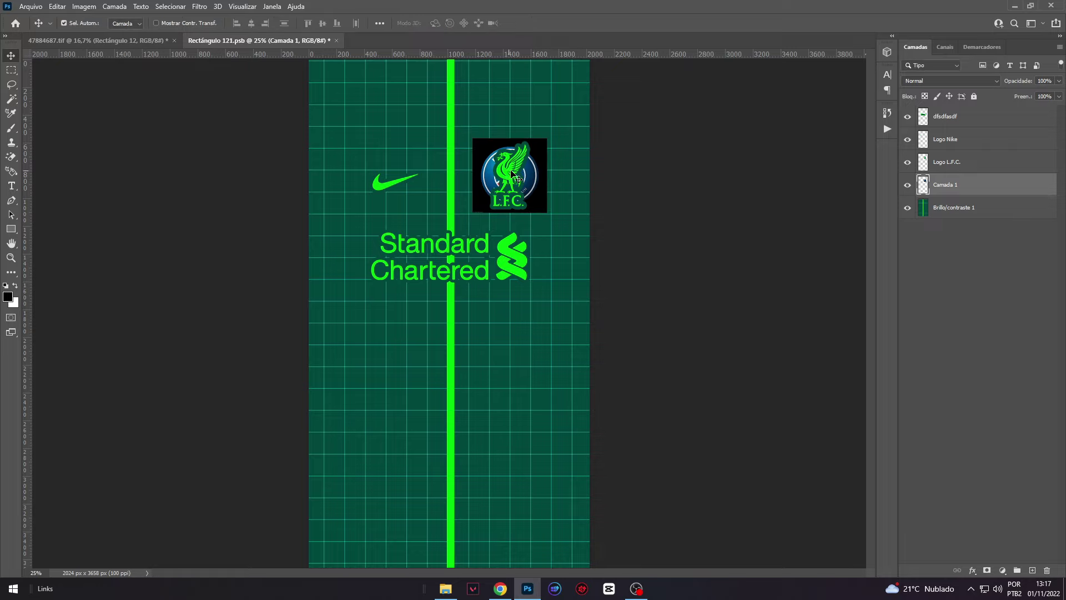
- Hide the Liverpool crest layer after briefly deleting and restoring it
click(515, 177)
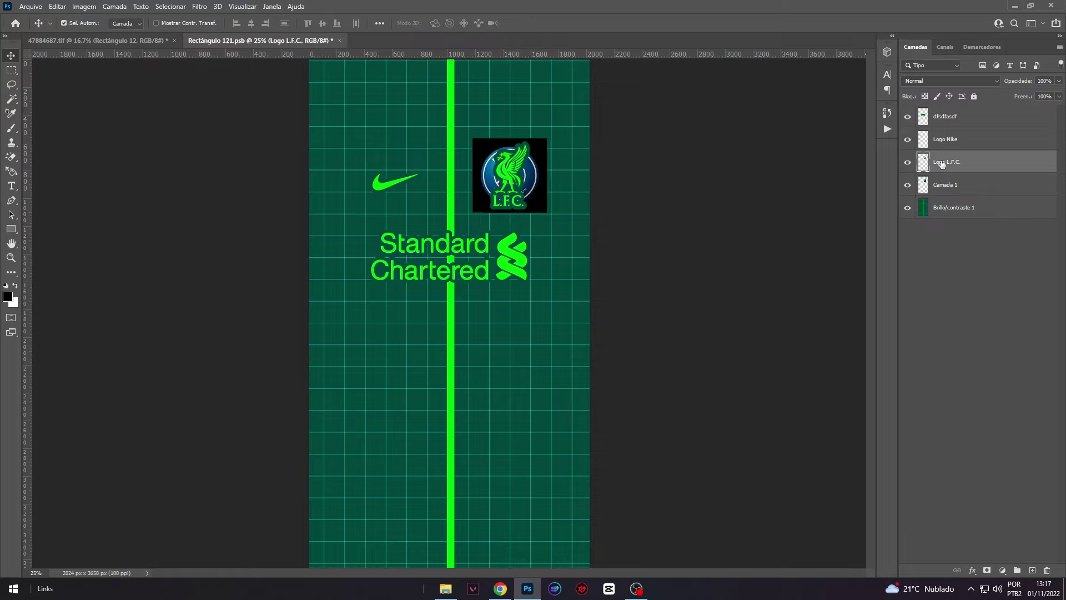
key(Delete)
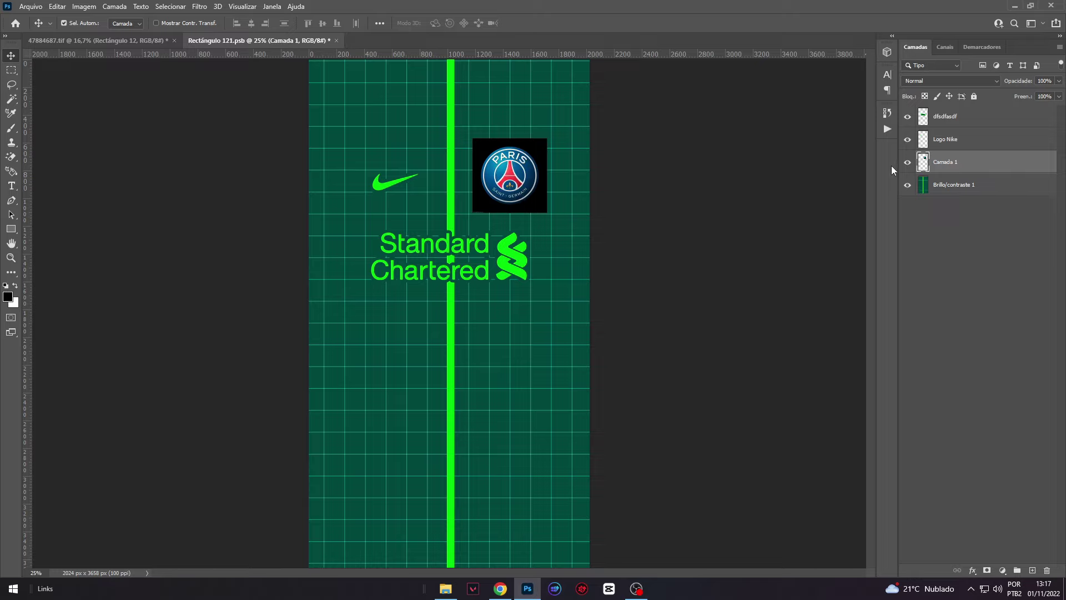
key(ctrl+z)
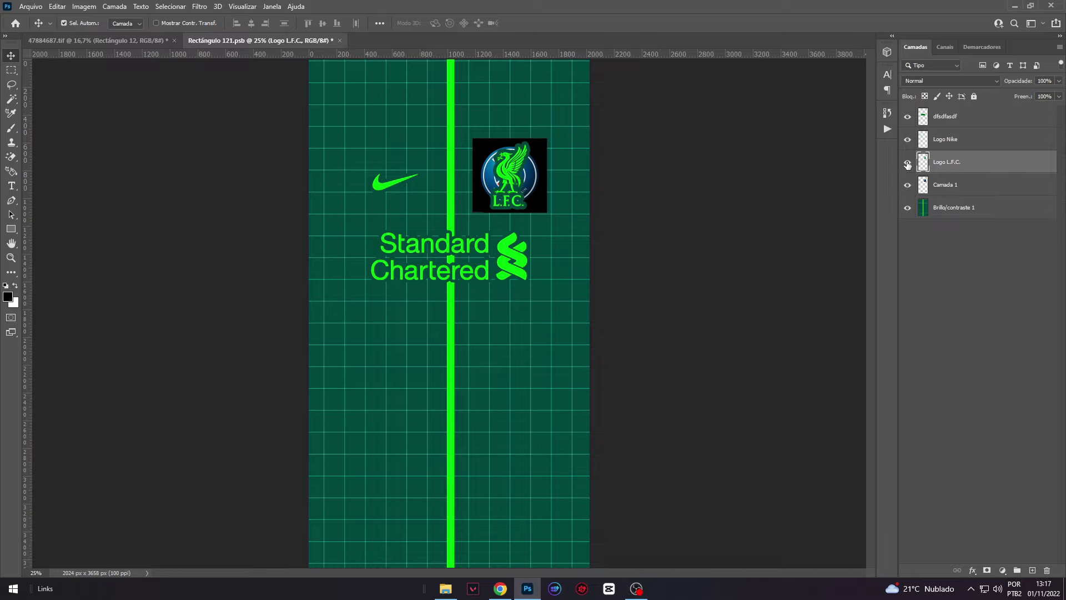
click(907, 163)
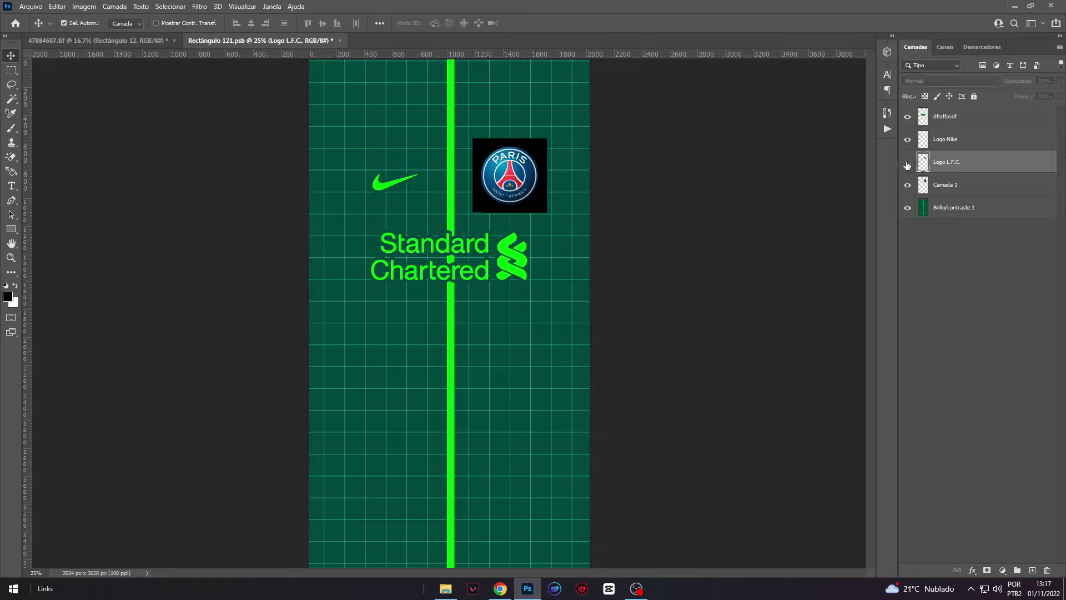
- Compare the shirt with and without the Logo L.F.C. layer, then delete that layer
click(905, 163)
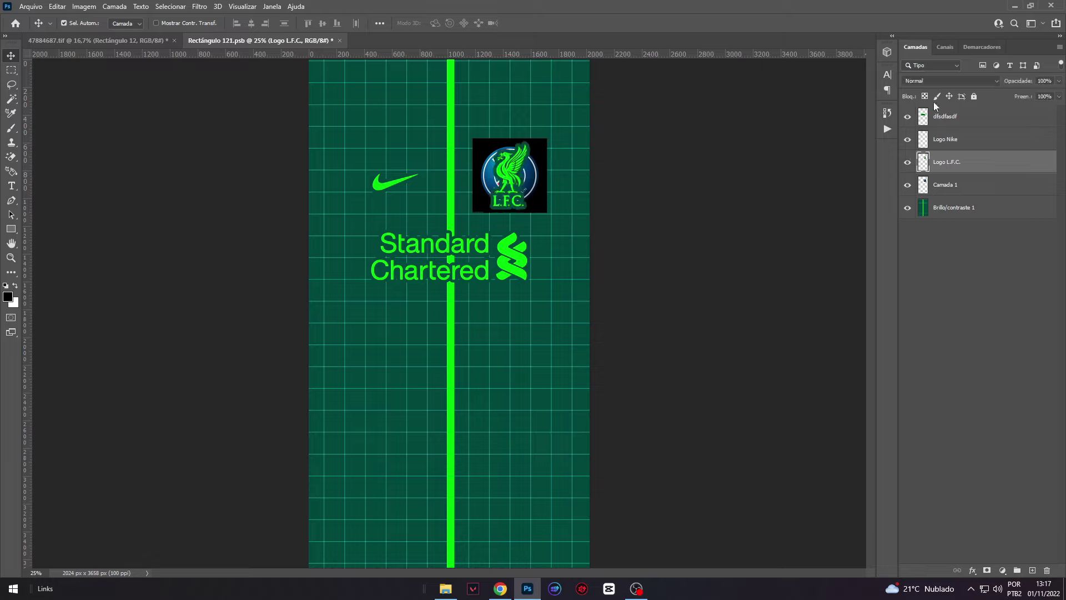
click(944, 122)
click(952, 167)
click(907, 164)
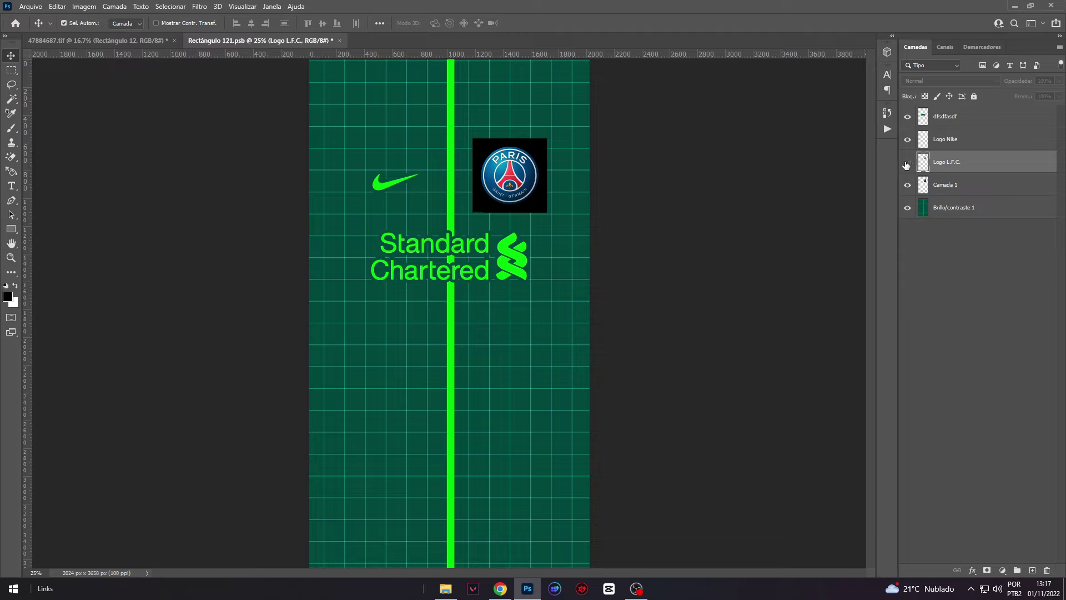
click(907, 162)
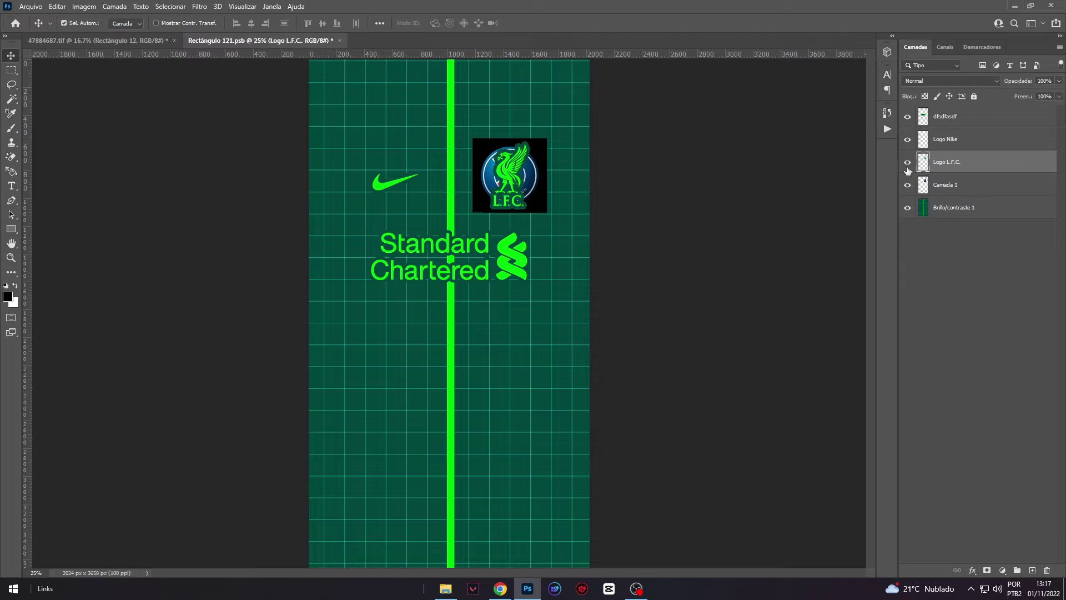
click(907, 163)
click(907, 162)
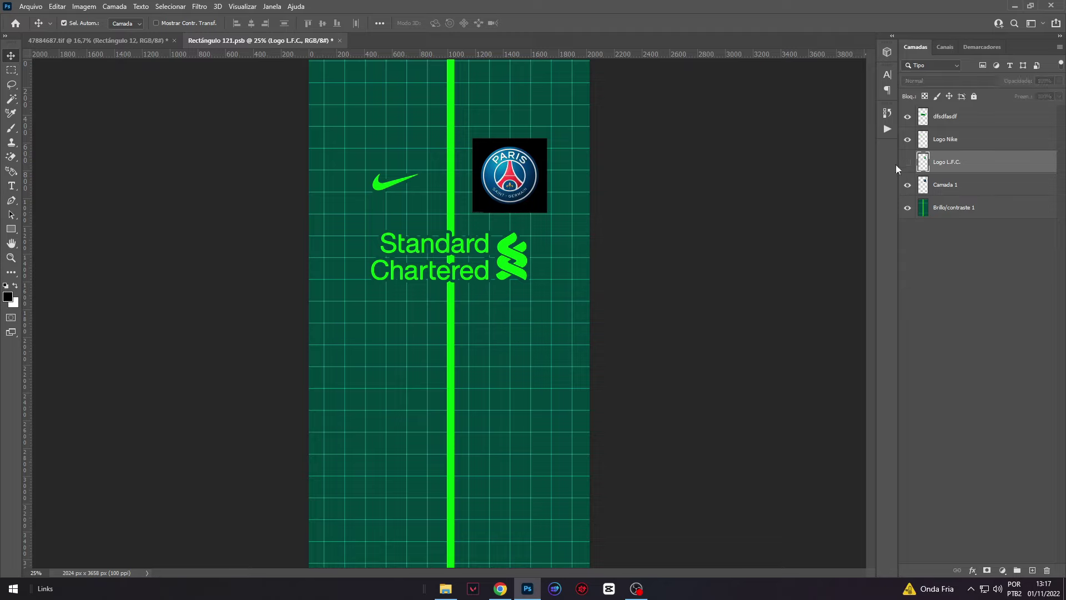
click(907, 163)
key(Delete)
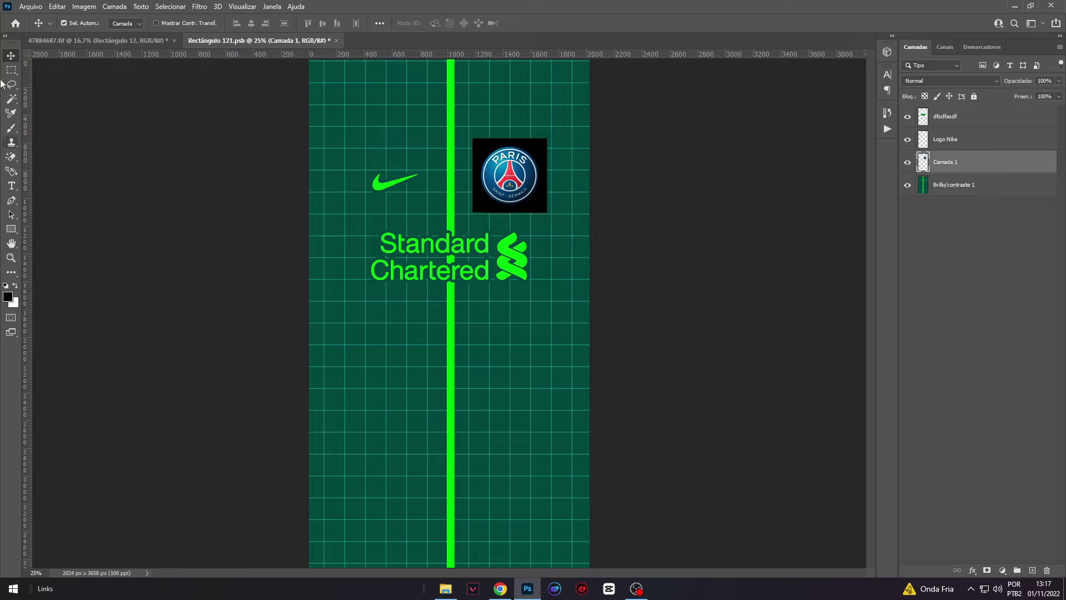
- Erase the black square behind the PSG crest with the Magic Eraser, undoing an accidental nudge
click(10, 158)
click(36, 158)
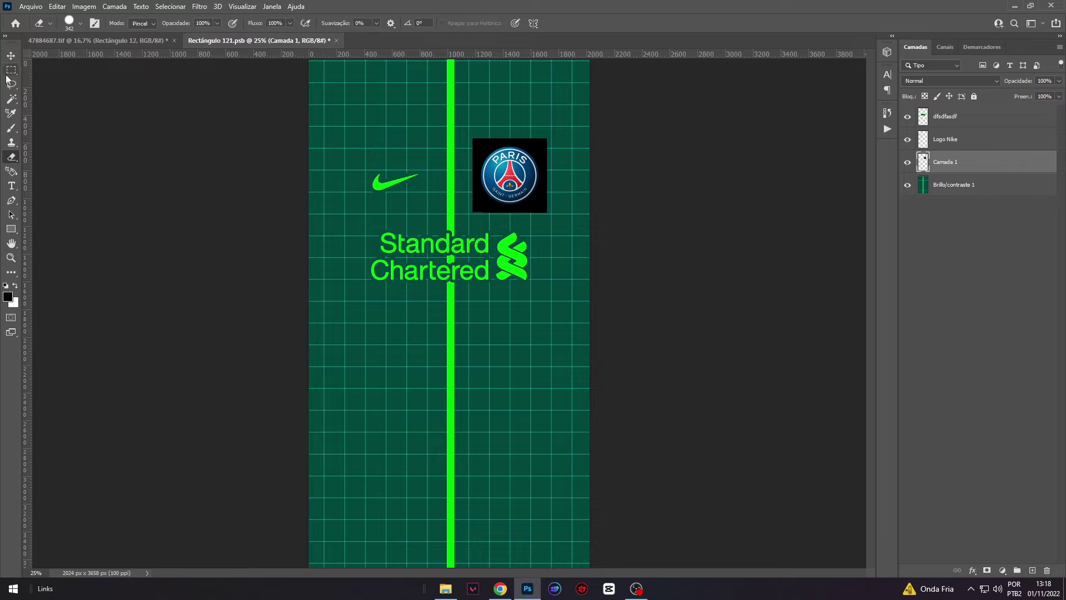
right_click(11, 161)
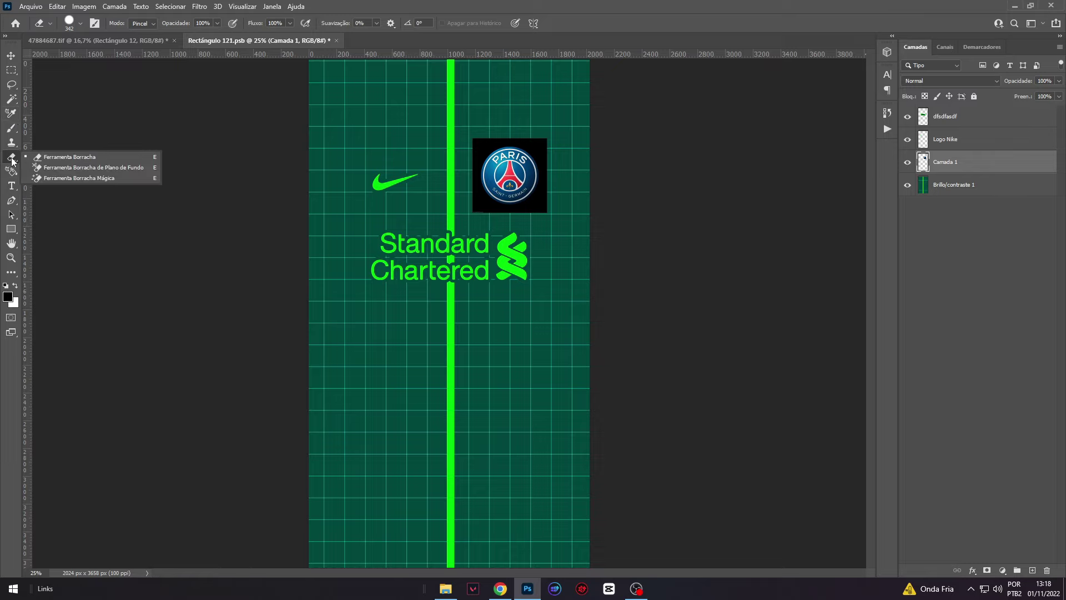
click(52, 178)
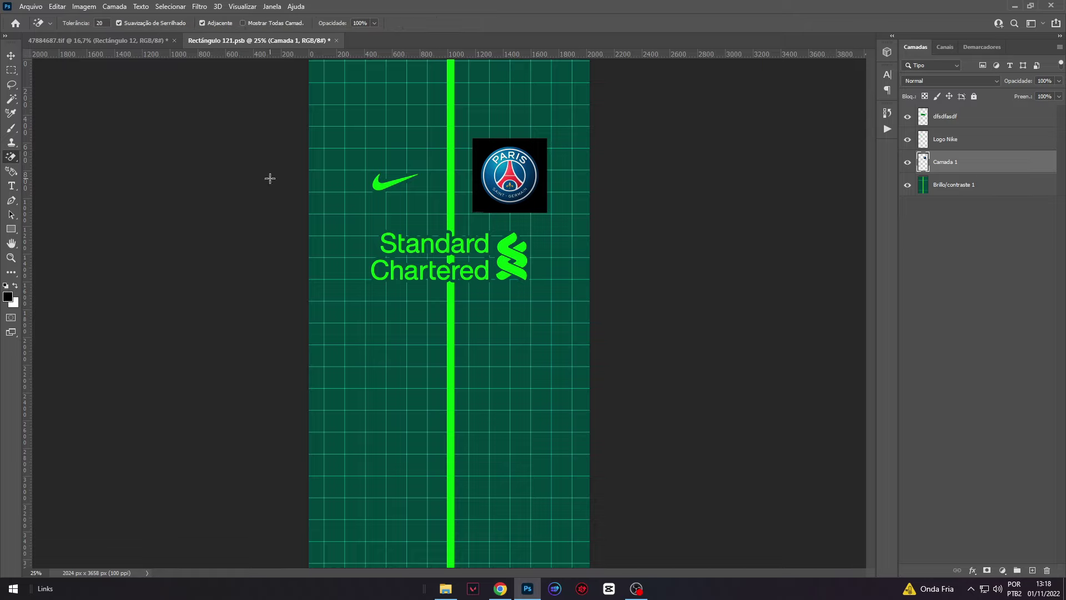
click(485, 144)
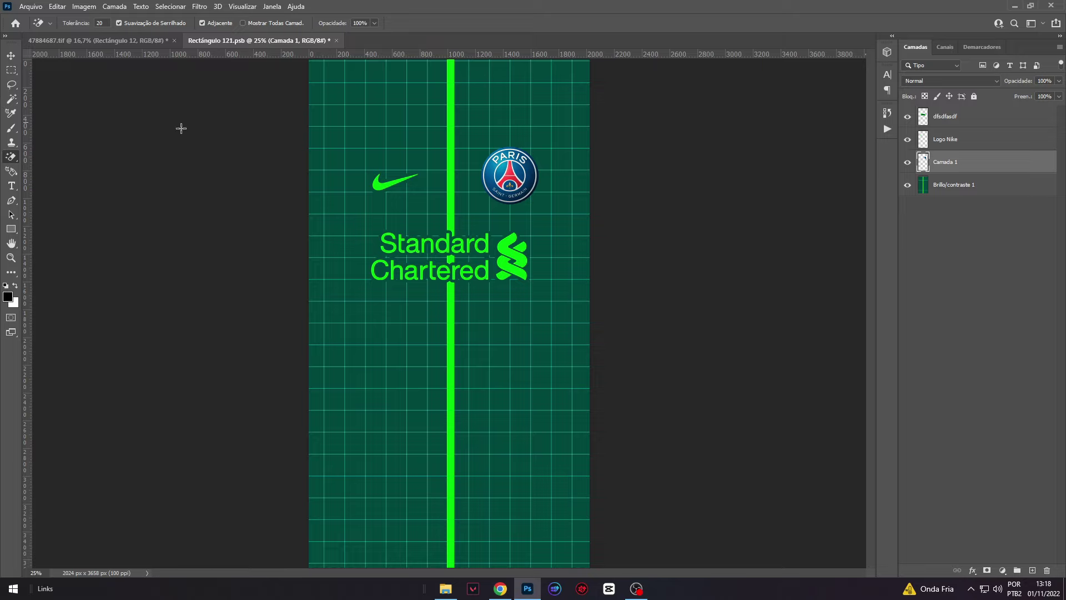
click(10, 57)
drag(531, 182, 522, 185)
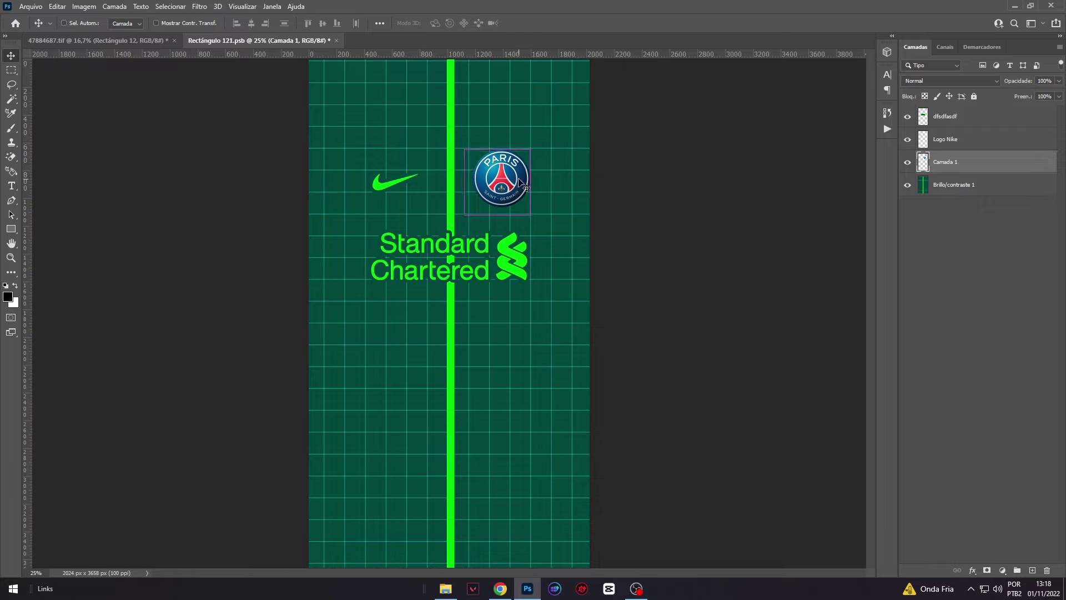
key(ctrl+z)
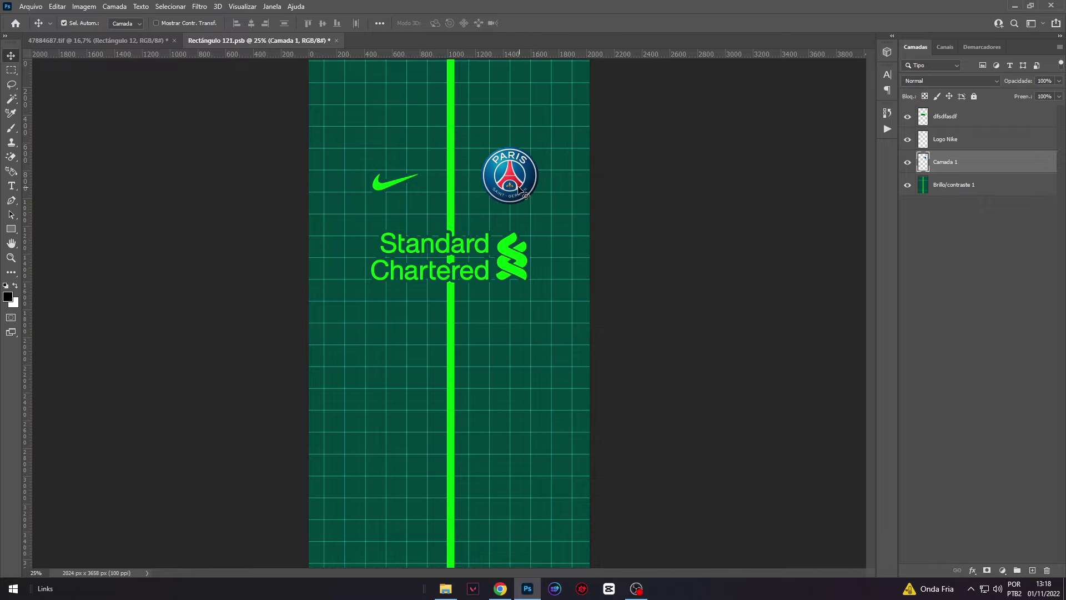
- Dismiss the Clone Stamp error and save the crest artwork with Ctrl+S
key(s)
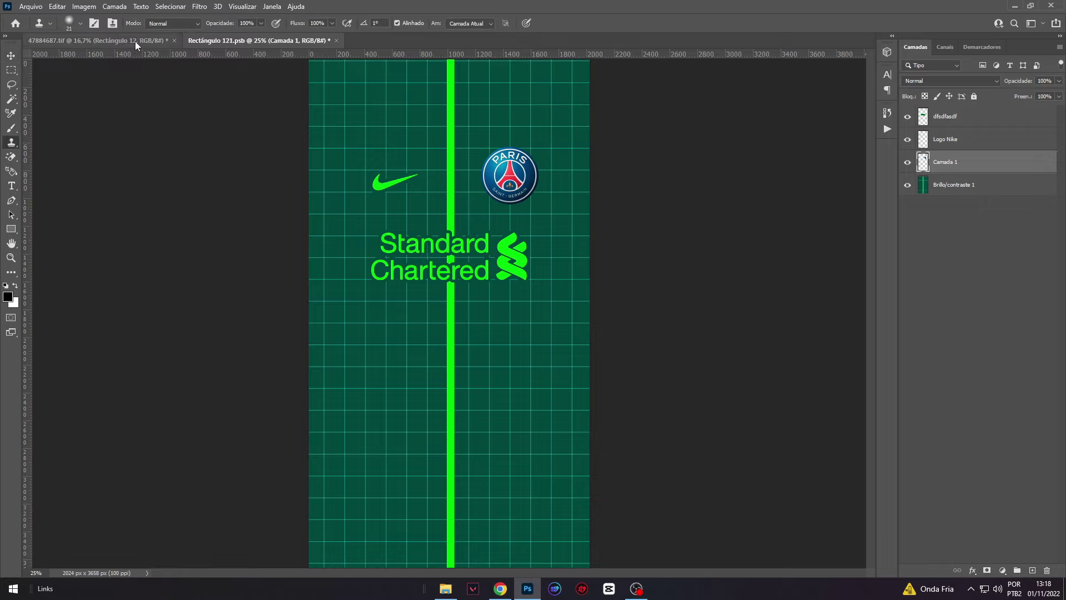
click(135, 41)
click(256, 41)
click(514, 213)
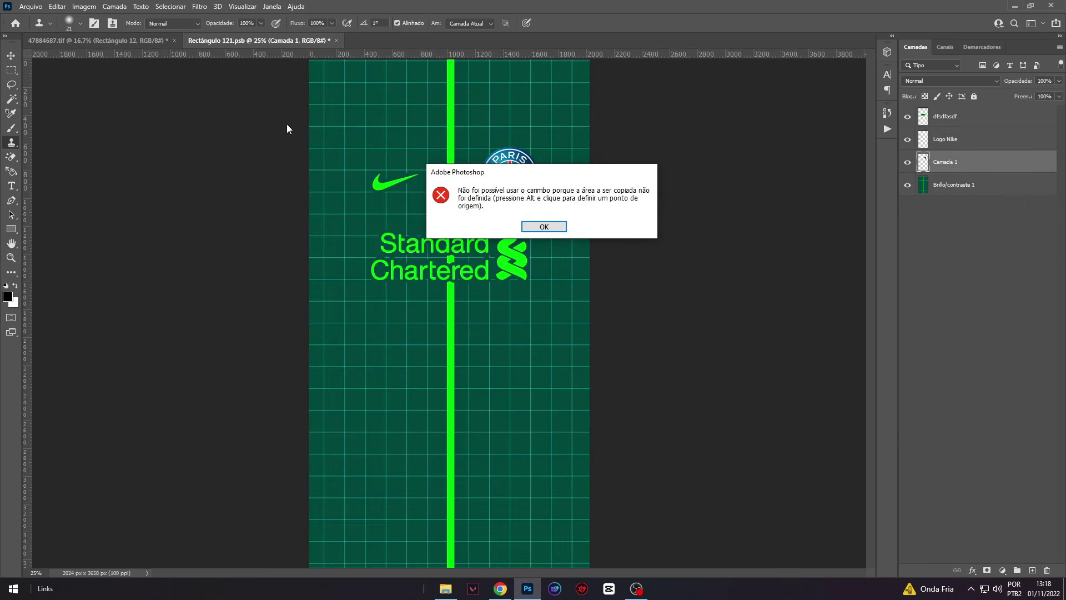
click(558, 227)
key(ctrl+s)
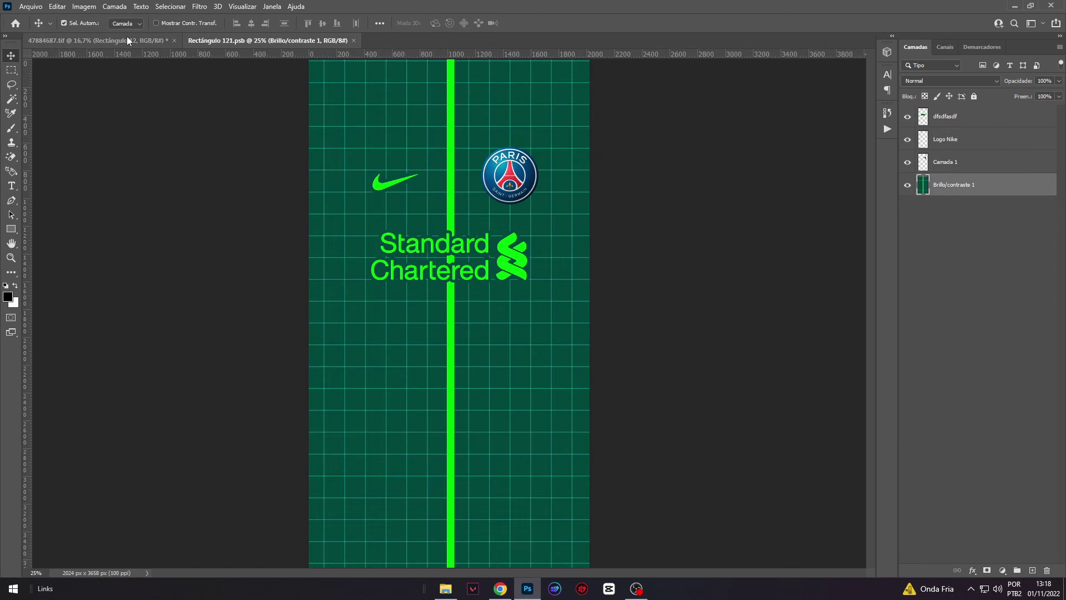
- Check the new crest on the 47884687.tif mockup, then hide the artwork layers
click(127, 39)
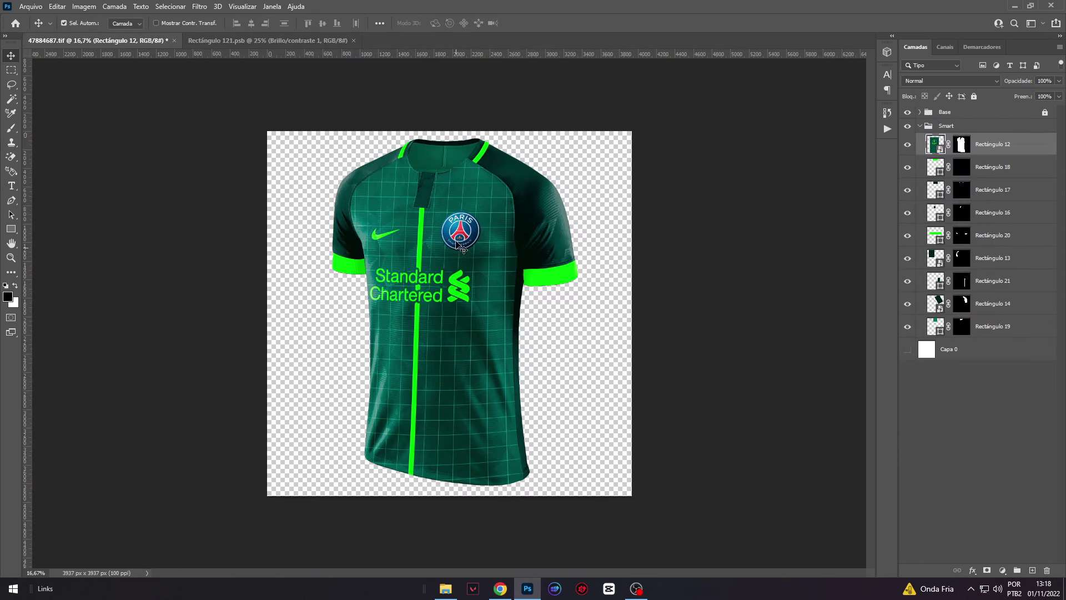
click(304, 40)
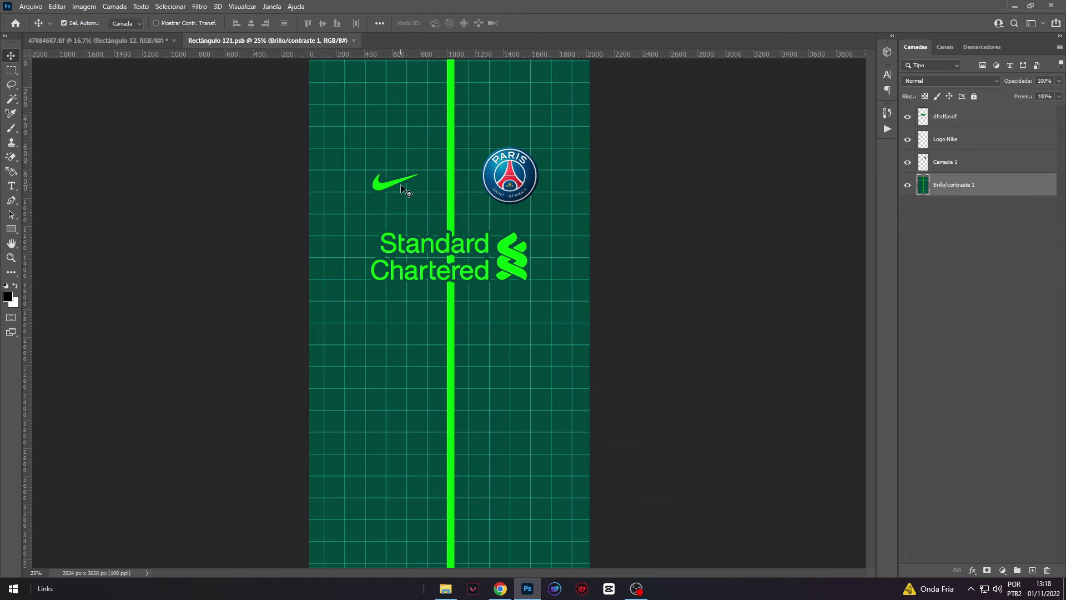
click(387, 190)
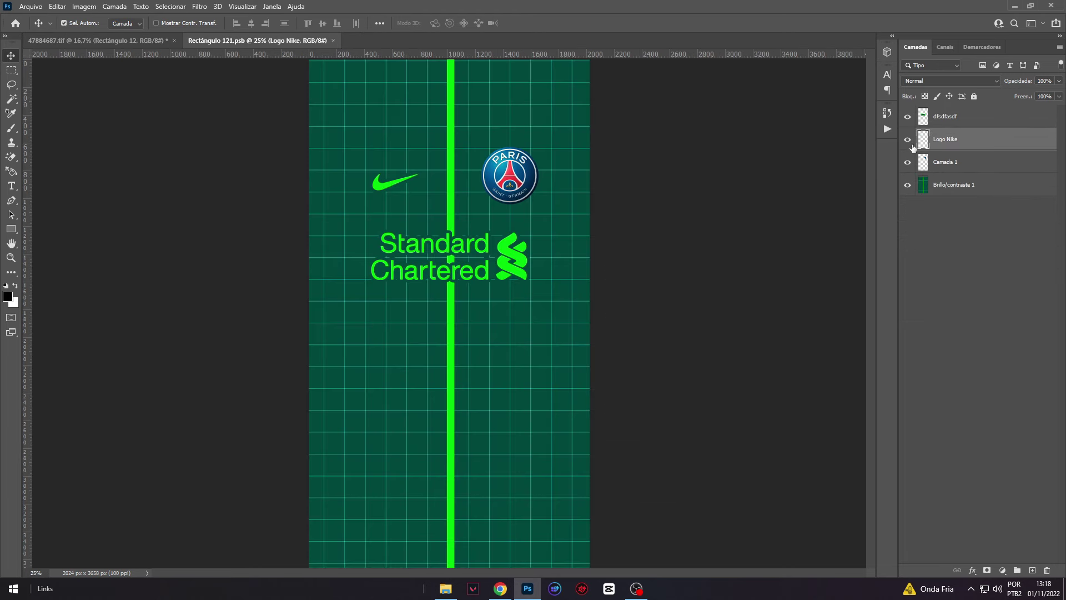
click(907, 139)
click(905, 185)
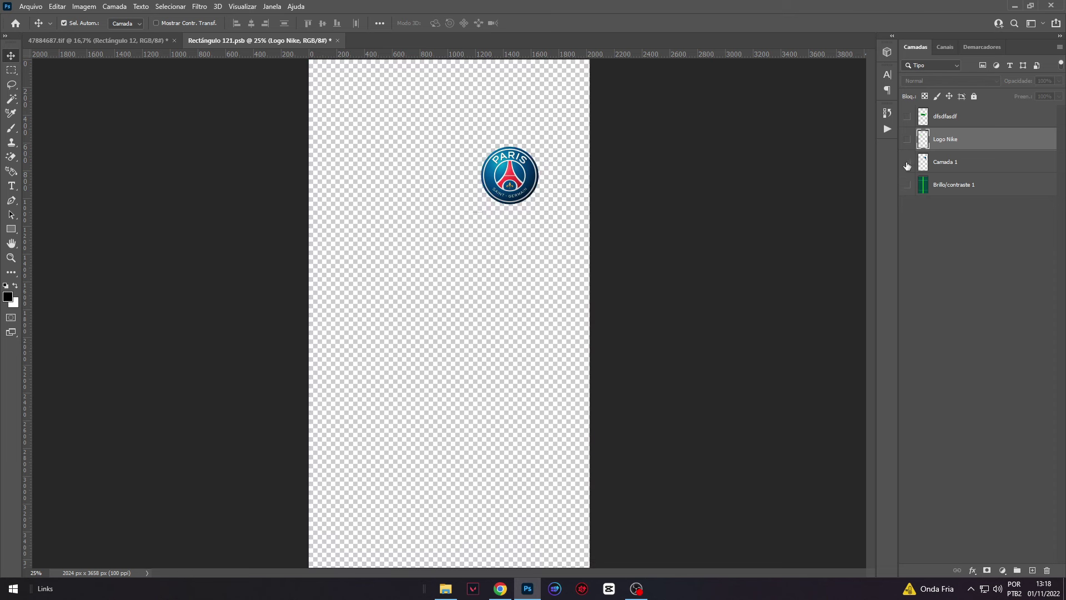
click(907, 162)
click(423, 263)
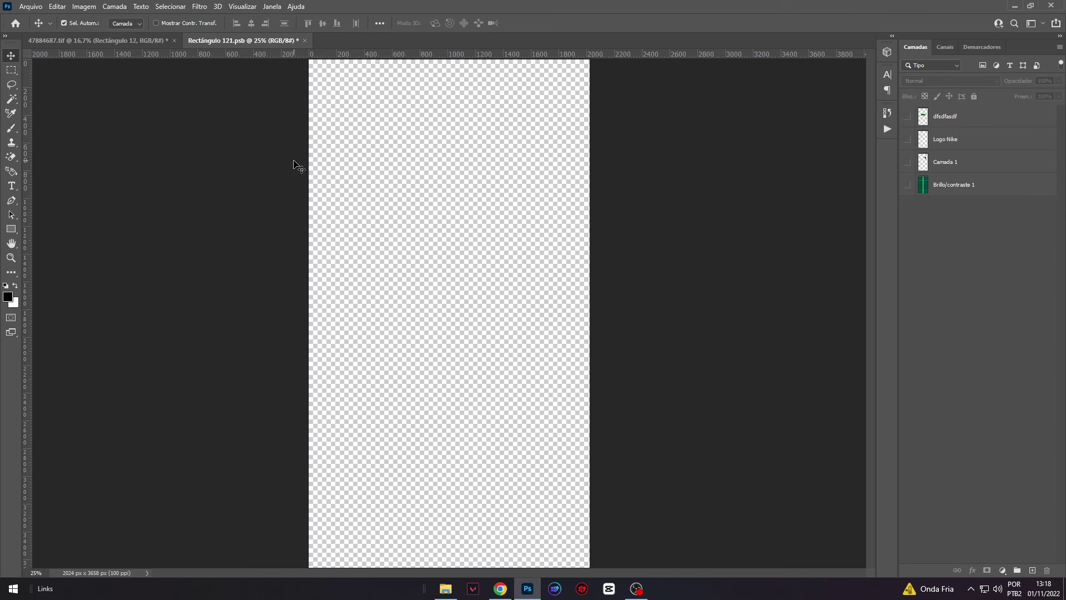
- Compare against the mockup again and make all four artwork layers visible
click(125, 42)
click(242, 40)
click(106, 40)
click(239, 41)
drag(907, 184, 907, 116)
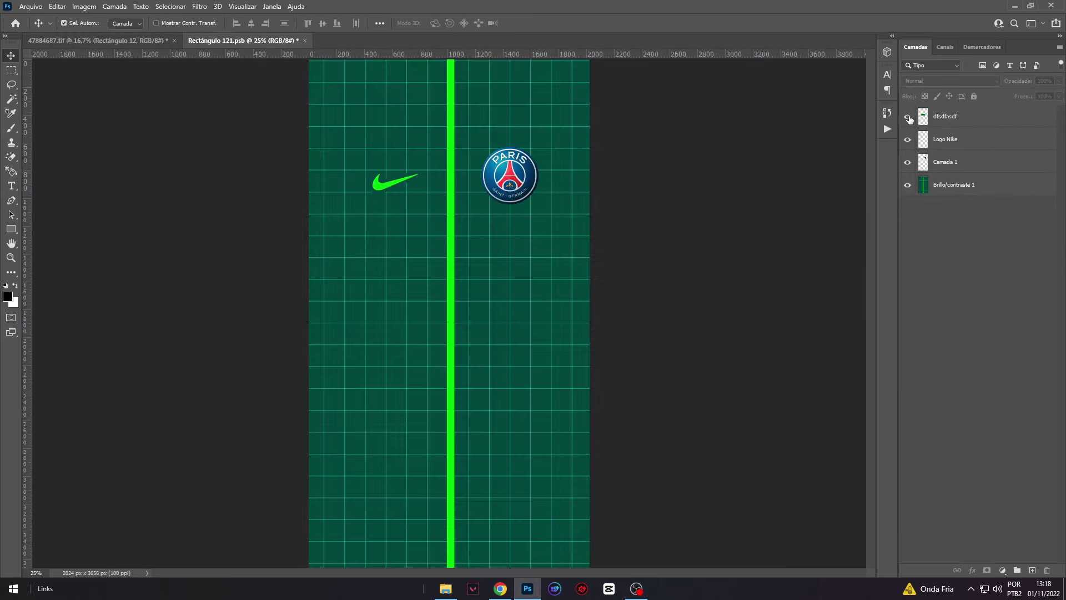
click(399, 185)
click(83, 41)
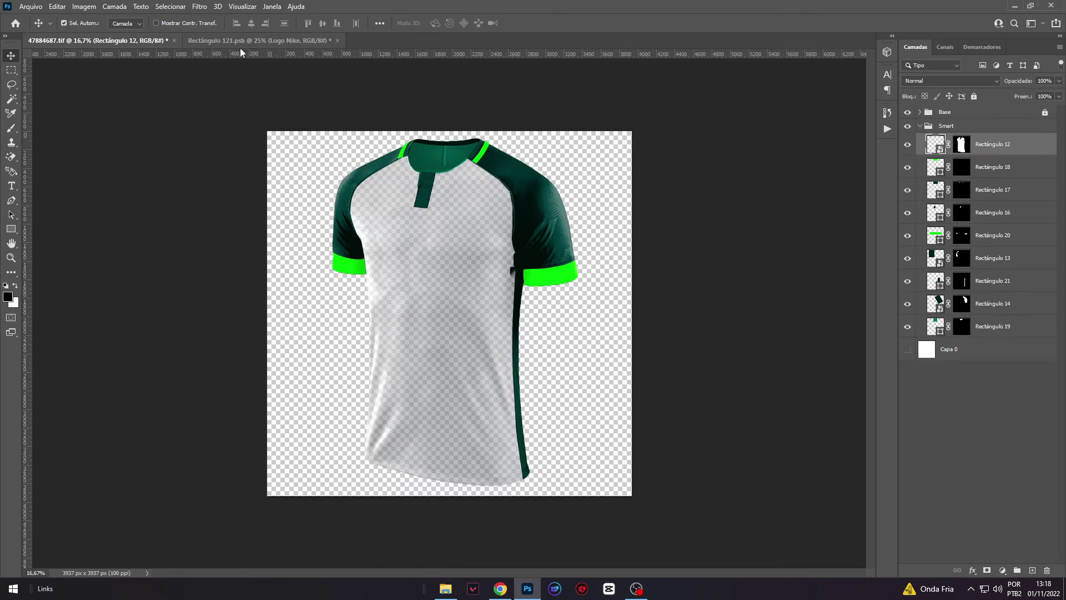
click(239, 41)
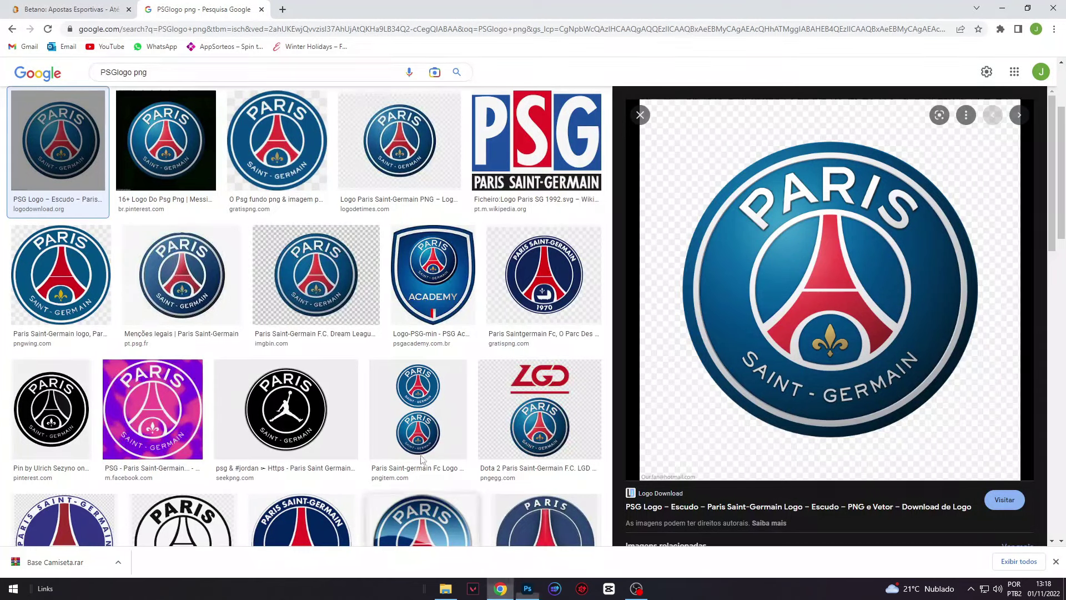
- Search Google in Chrome for 'NIKE LOGO PNG'
click(500, 589)
text(NIKE)
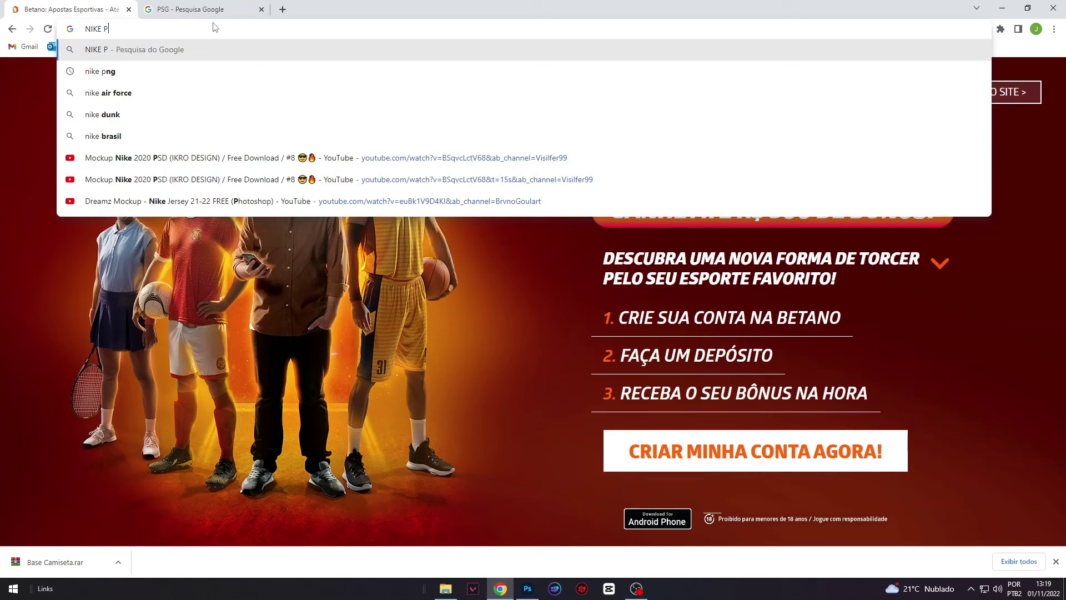
text(PNS)
key(BackSpace)
key(BackSpace)
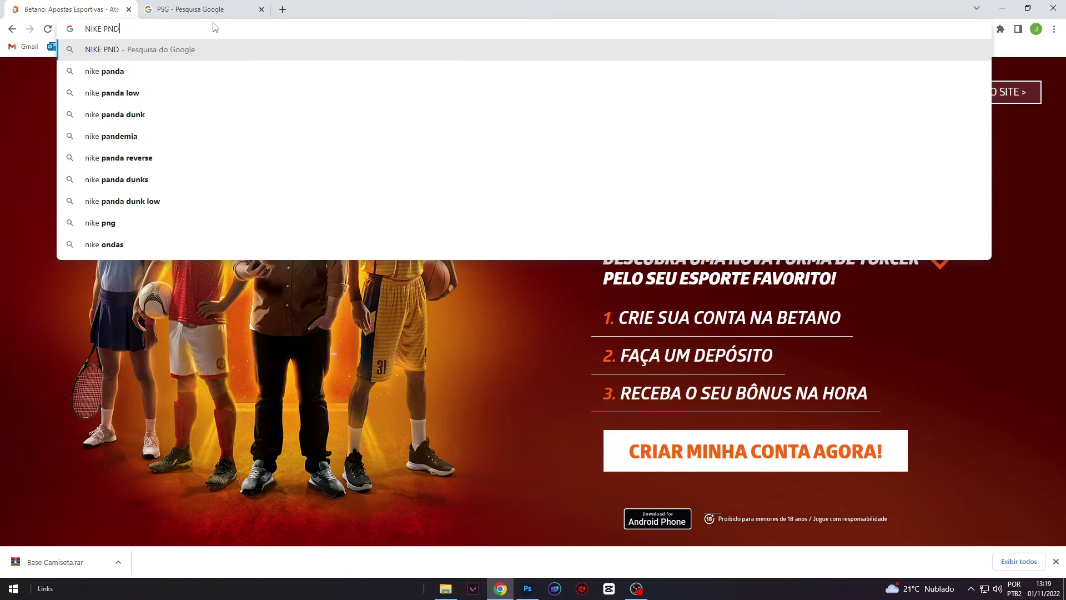
key(BackSpace)
text(LOGO P)
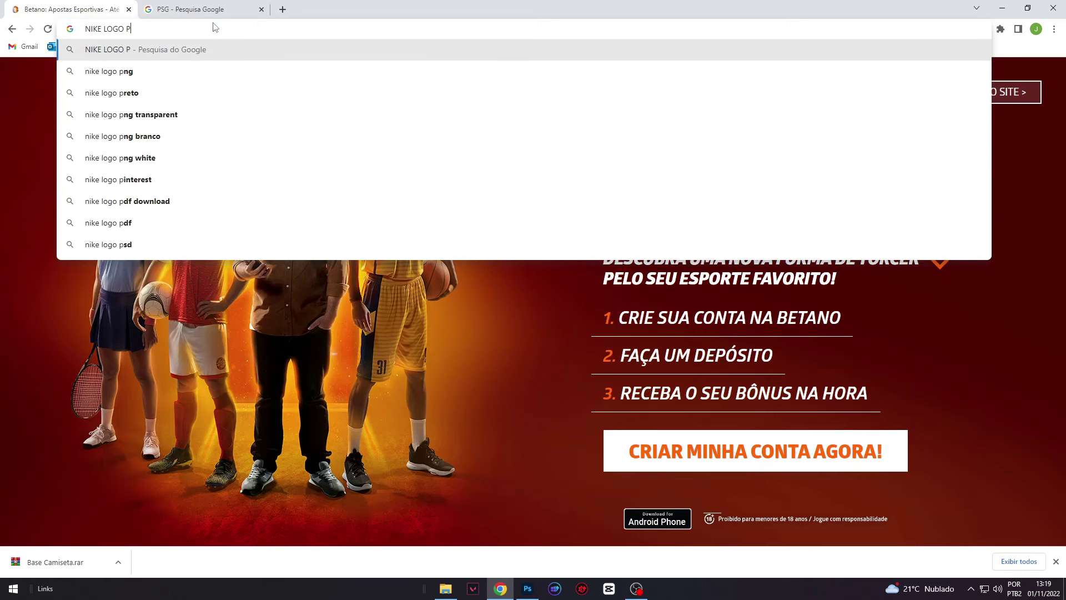
text(NG)
key(Return)
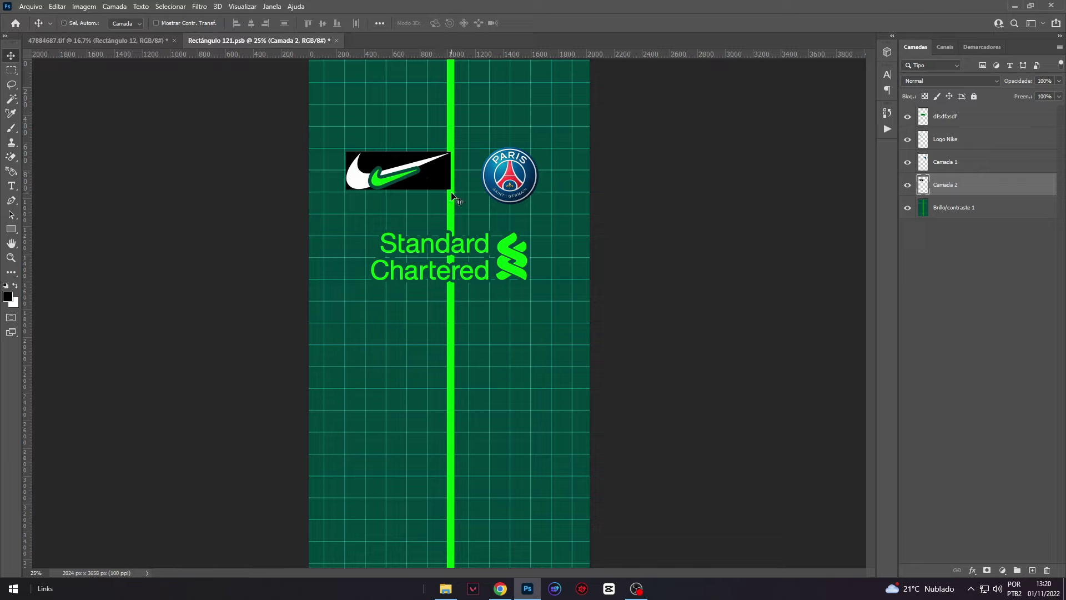
- Scale the Nike logo down with Ctrl+T and hide the green Logo Nike swoosh layer
key(ctrl+t)
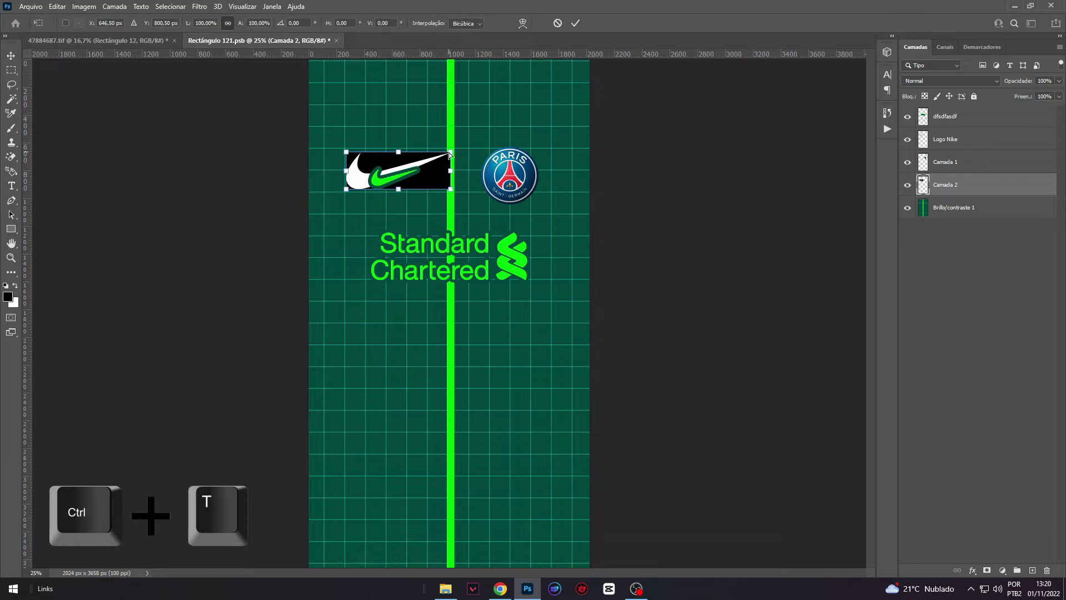
drag(450, 151, 424, 169)
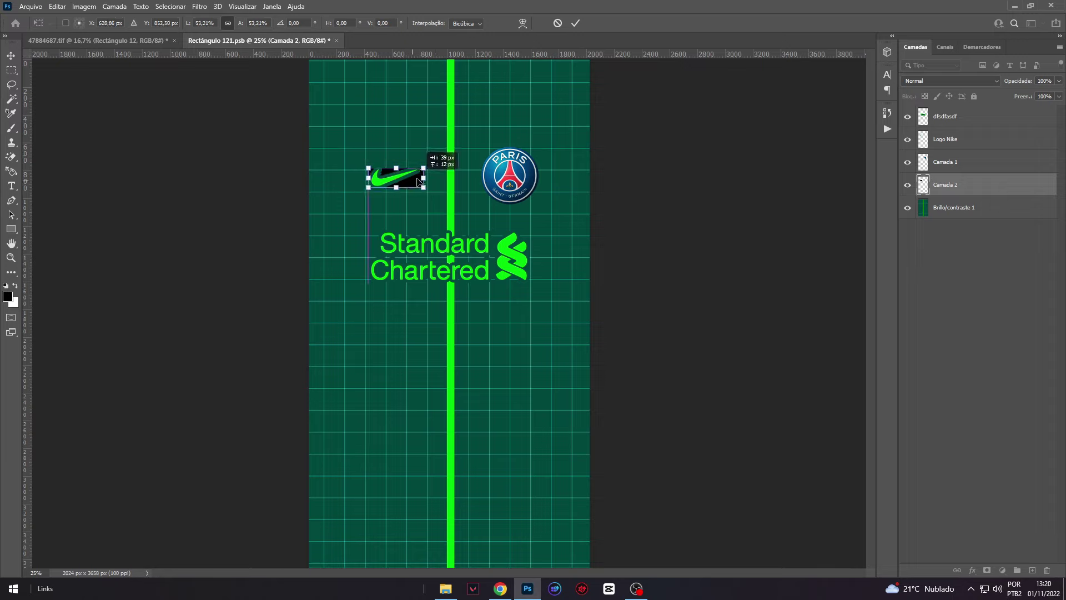
key(Return)
click(411, 181)
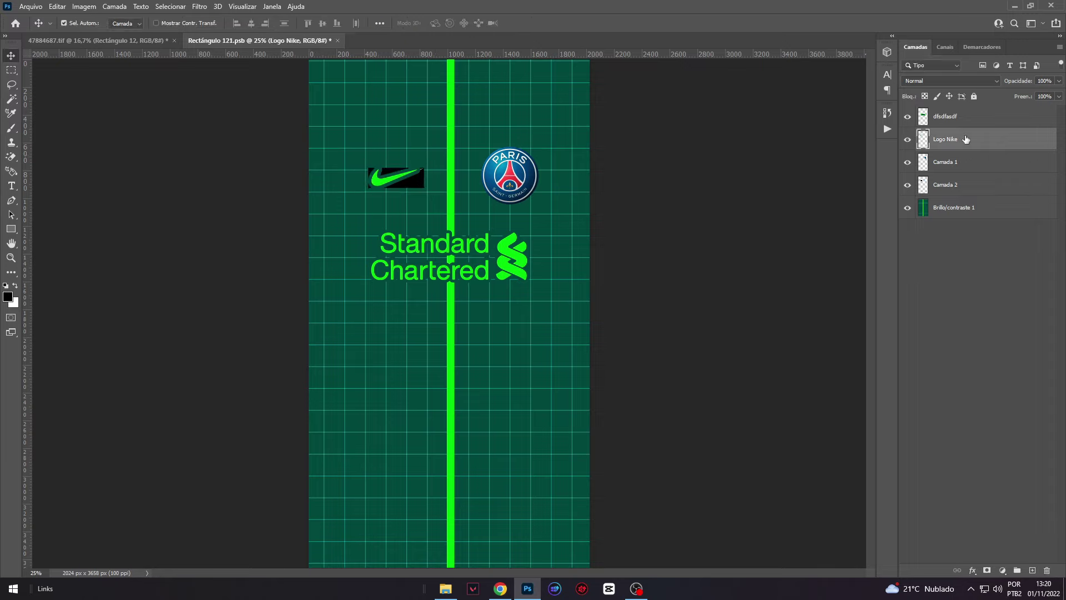
click(965, 166)
click(907, 139)
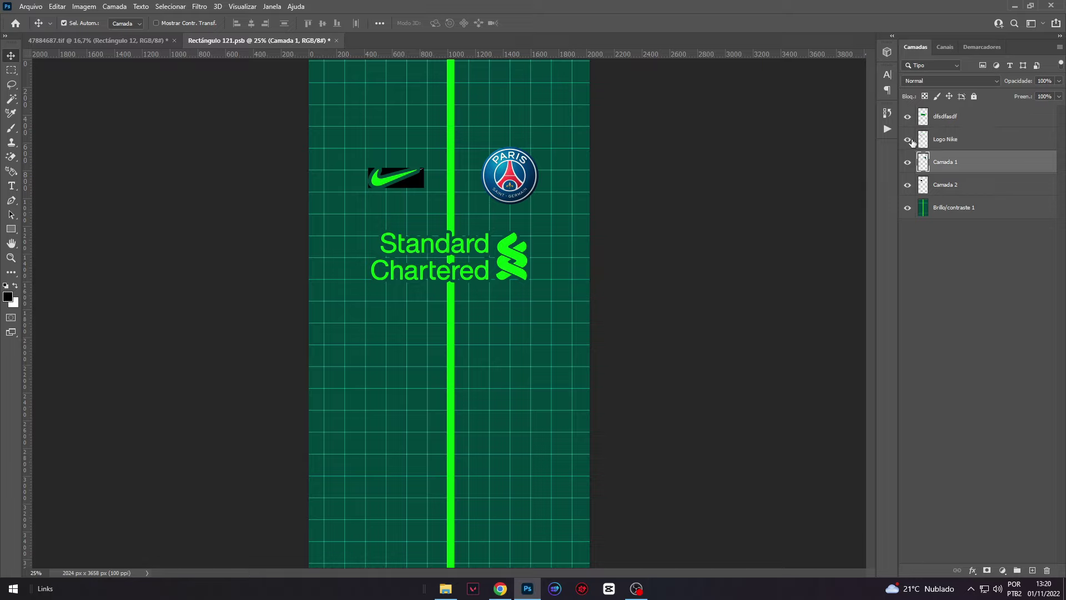
click(907, 139)
click(954, 139)
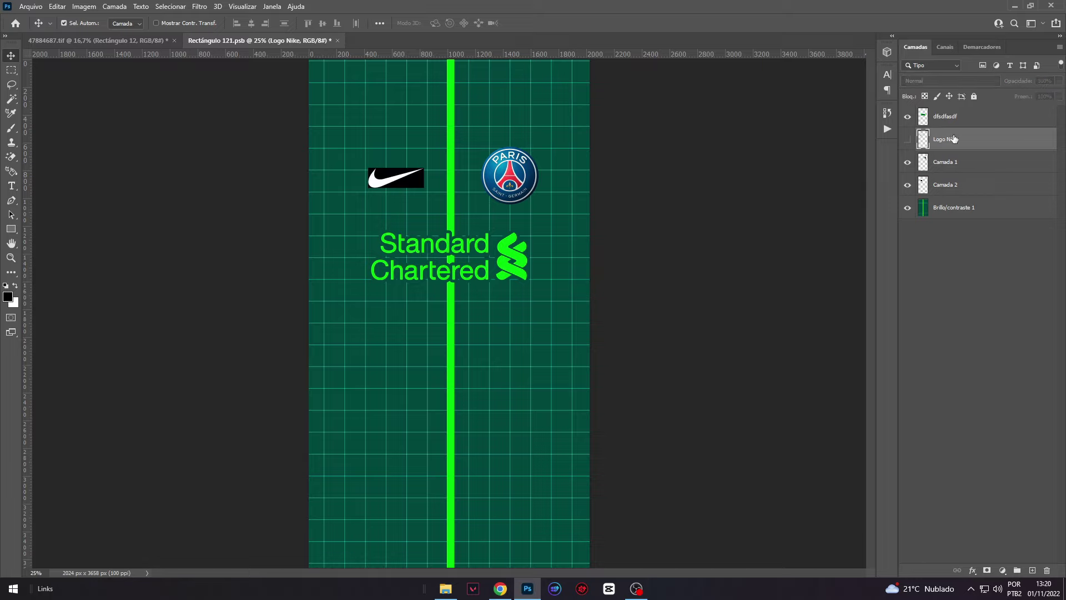
- Try erasing the black box behind the white swoosh on Camada 2, then undo it
click(396, 183)
click(8, 160)
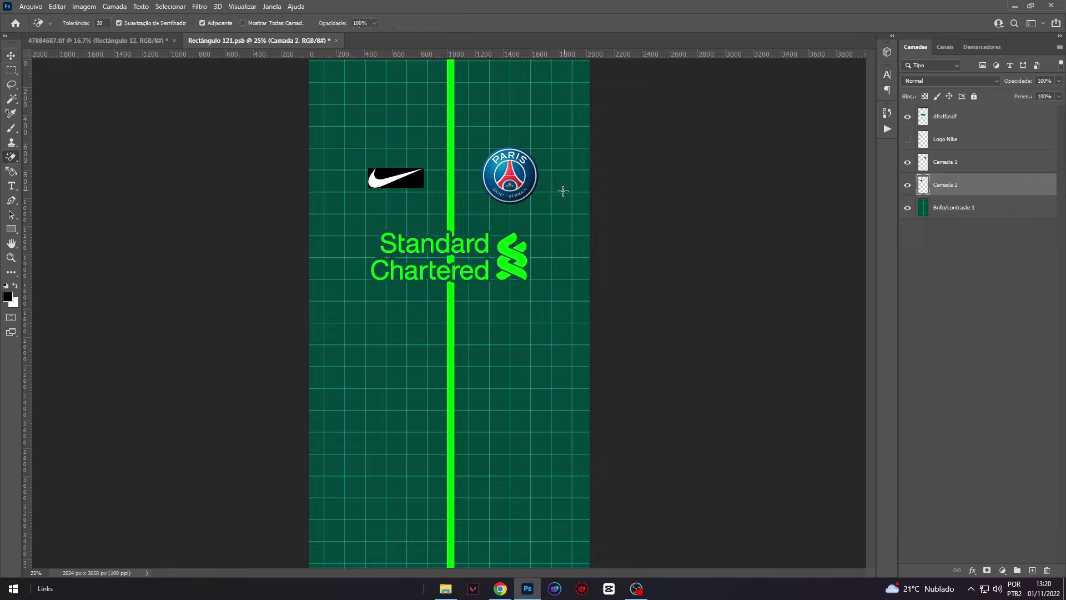
click(384, 176)
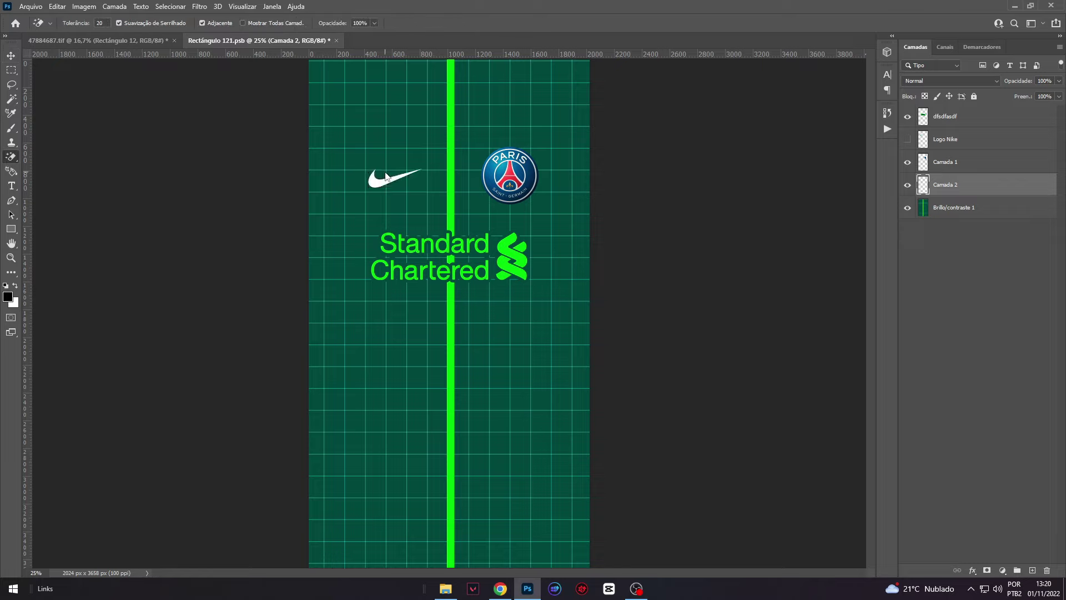
click(11, 56)
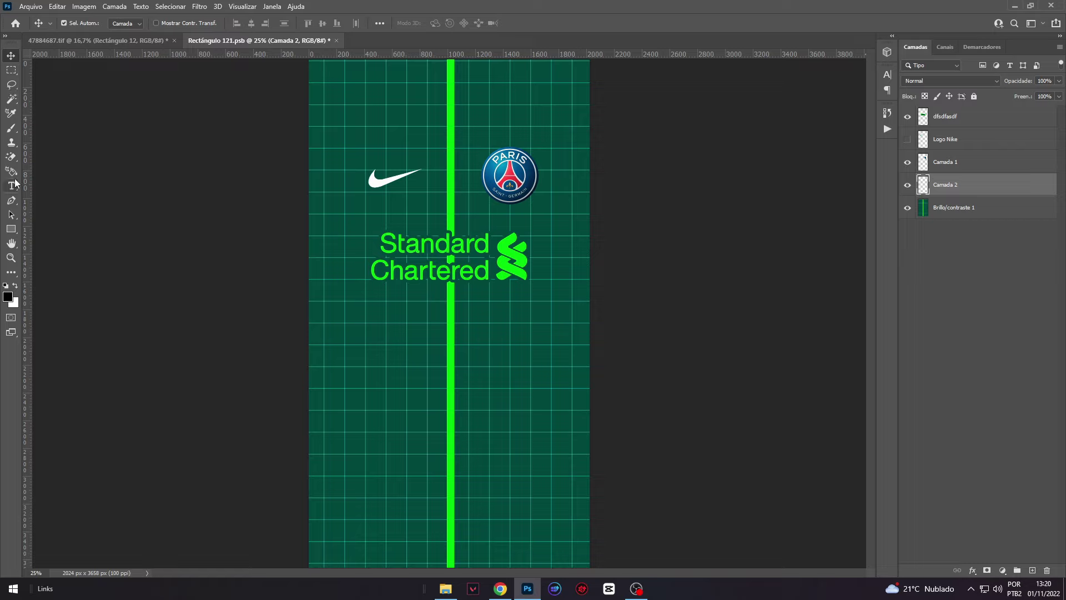
click(12, 157)
key(ctrl+z)
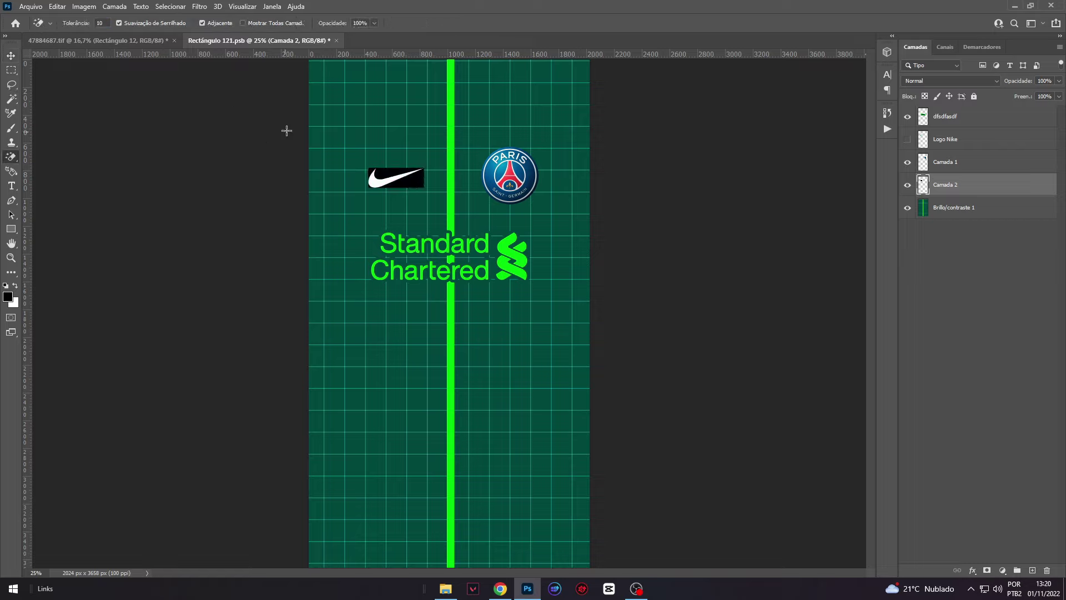
- Erase the black box around the white swoosh using the Magic Eraser at Tolerance 100
click(394, 173)
key(ctrl+z)
right_click(15, 161)
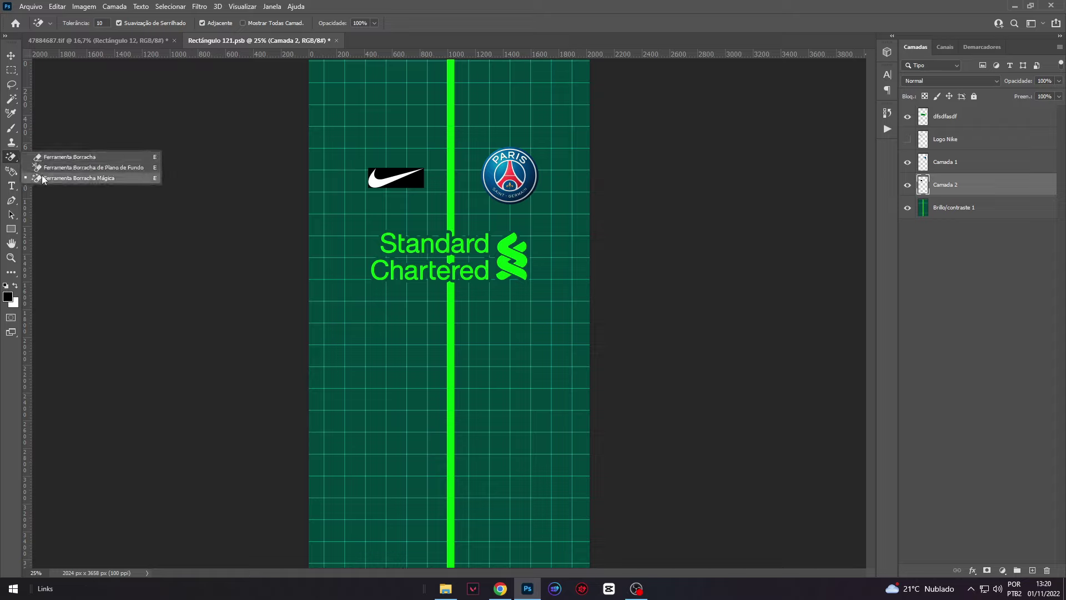
click(42, 175)
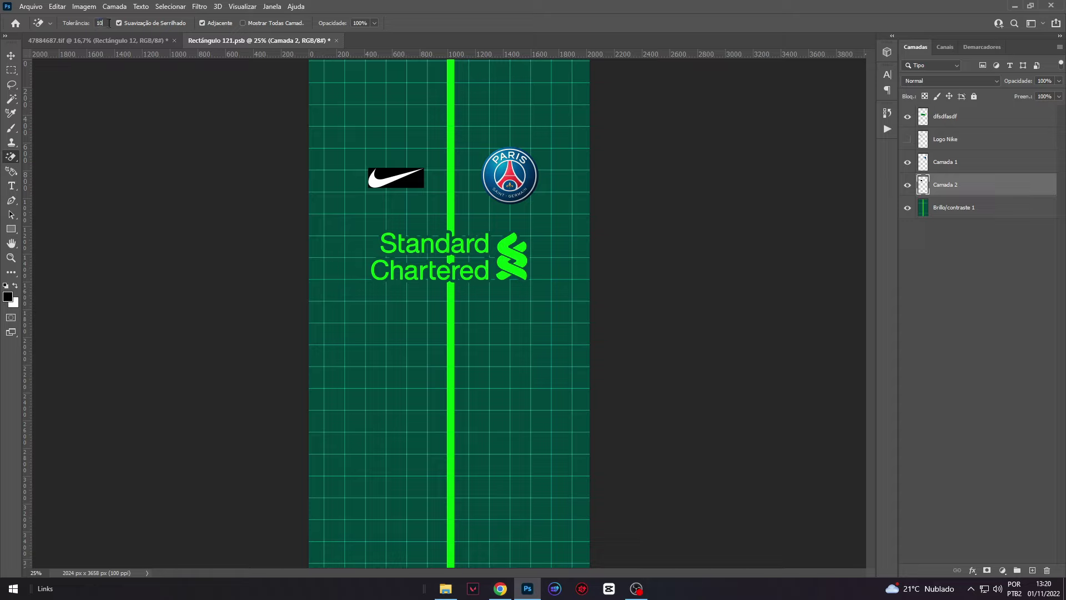
text(100)
click(392, 175)
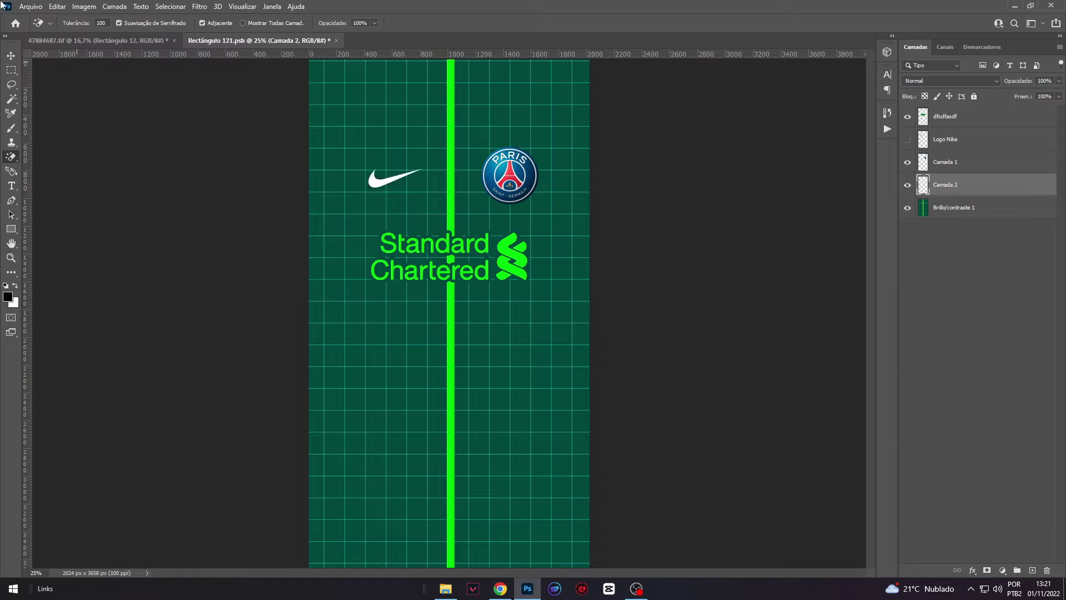
click(11, 55)
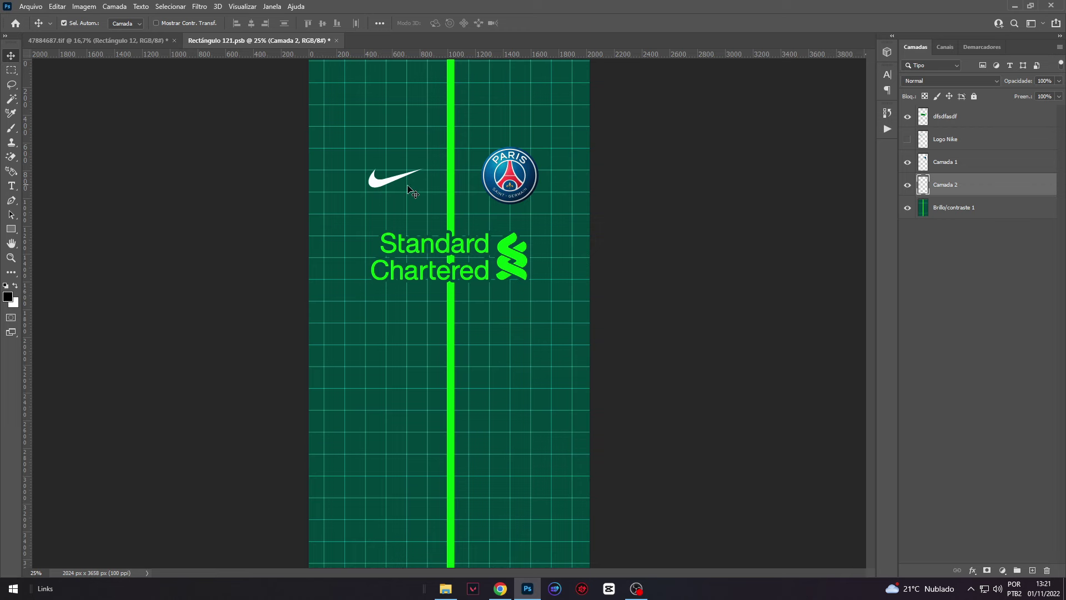
- Save Rectángulo 121.psb and preview the white swoosh on the .tif jersey mockup
key(ctrl+s)
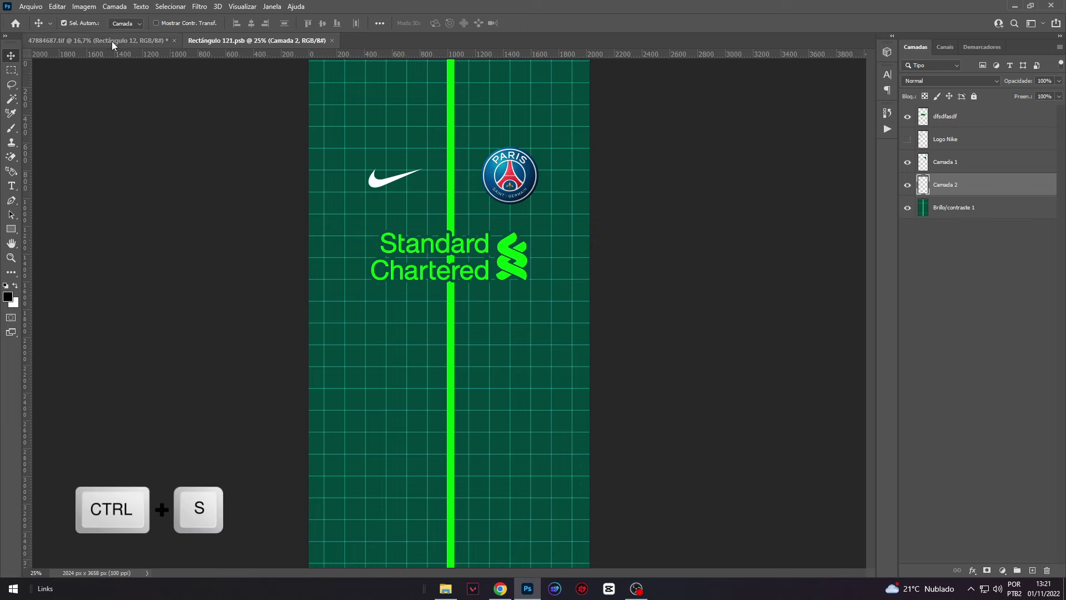
click(112, 41)
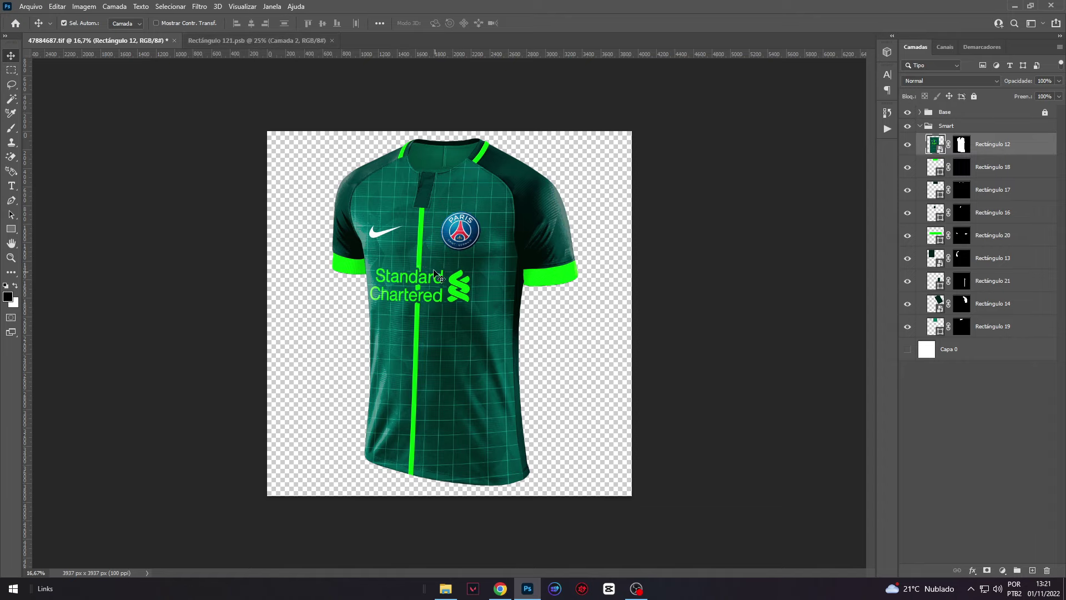
click(243, 39)
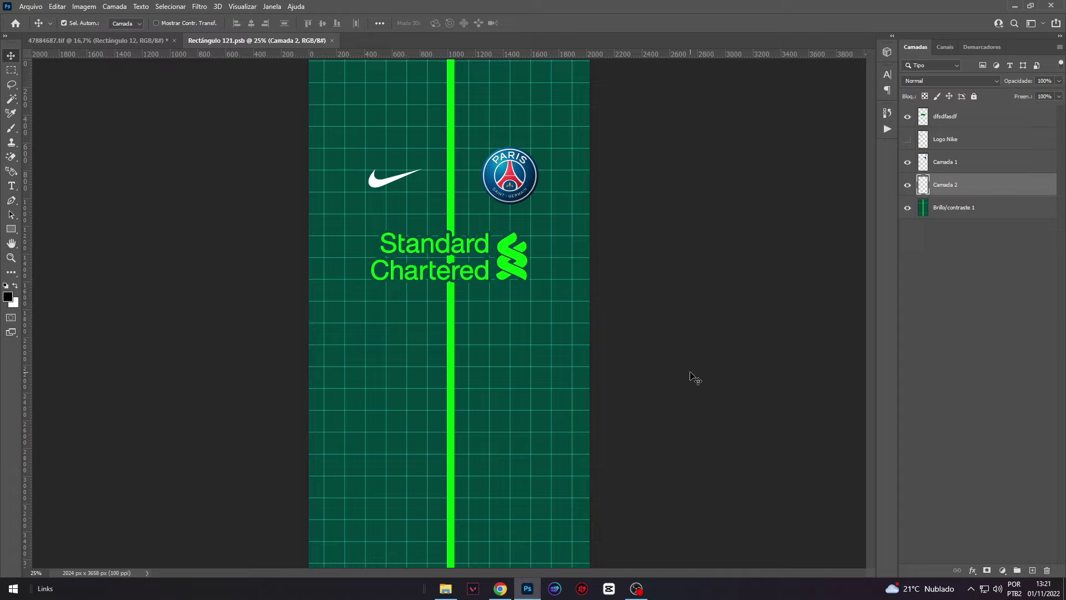
- Add an empty layer and merge it away with Ctrl+E
click(1032, 570)
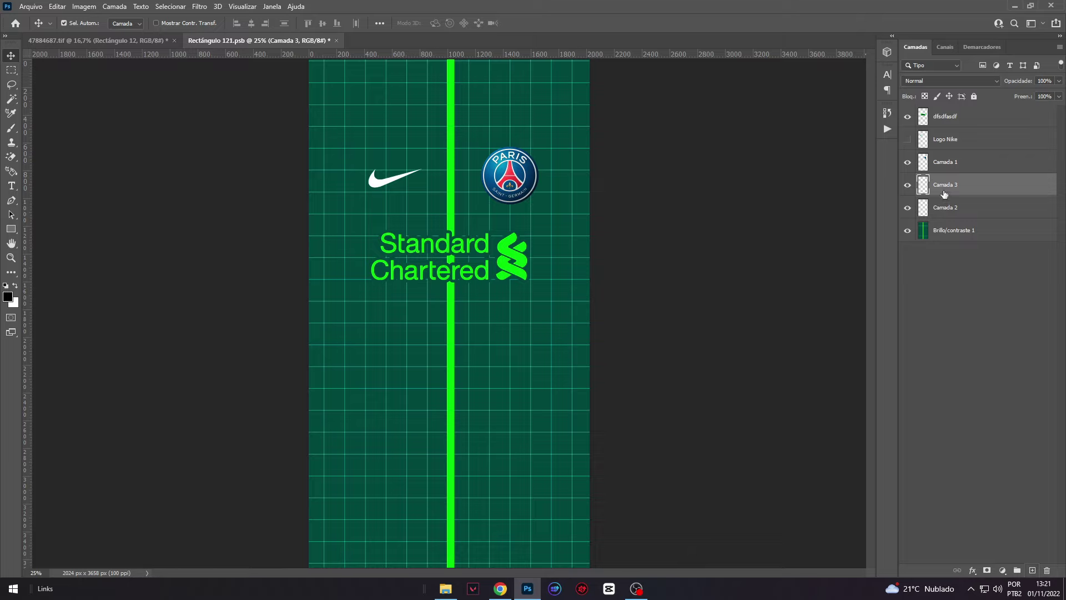
drag(944, 194, 941, 188)
key(ctrl+e)
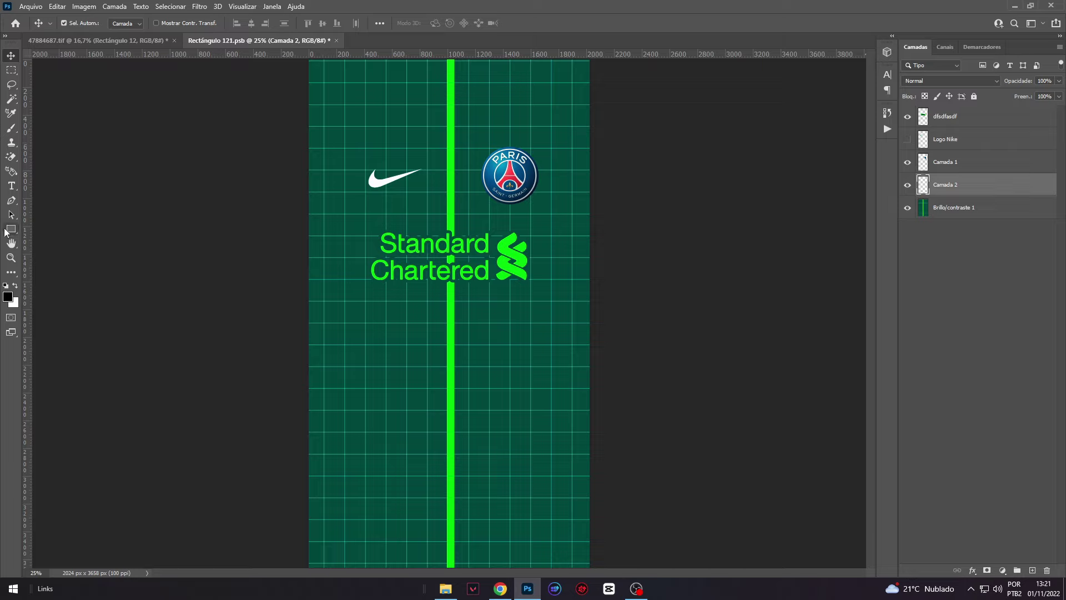
- Draw a rectangle with the Rectangle Tool covering the whole shirt-front canvas
click(11, 229)
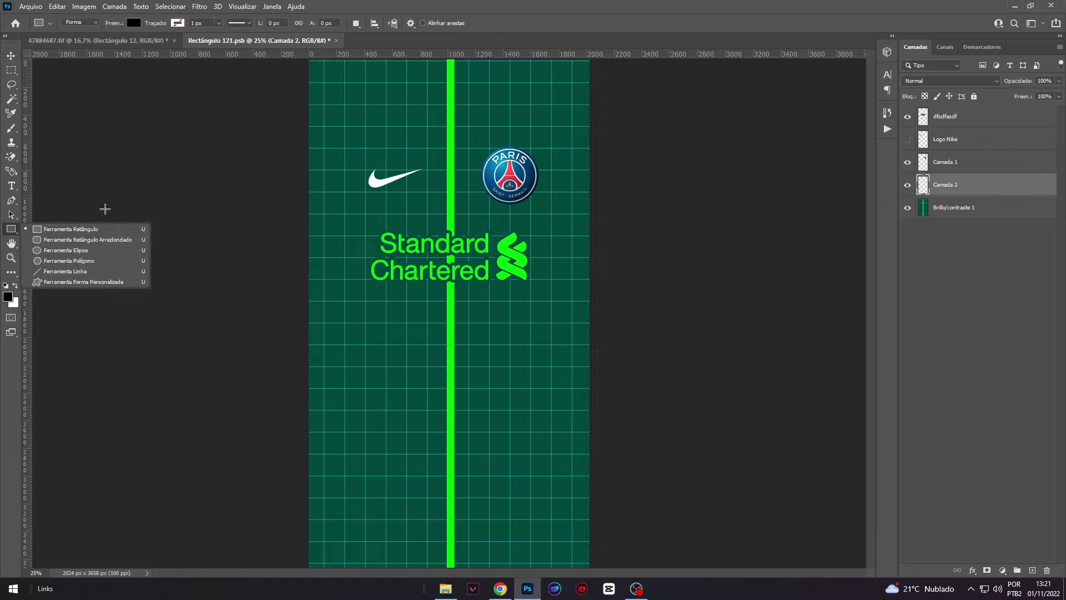
click(48, 230)
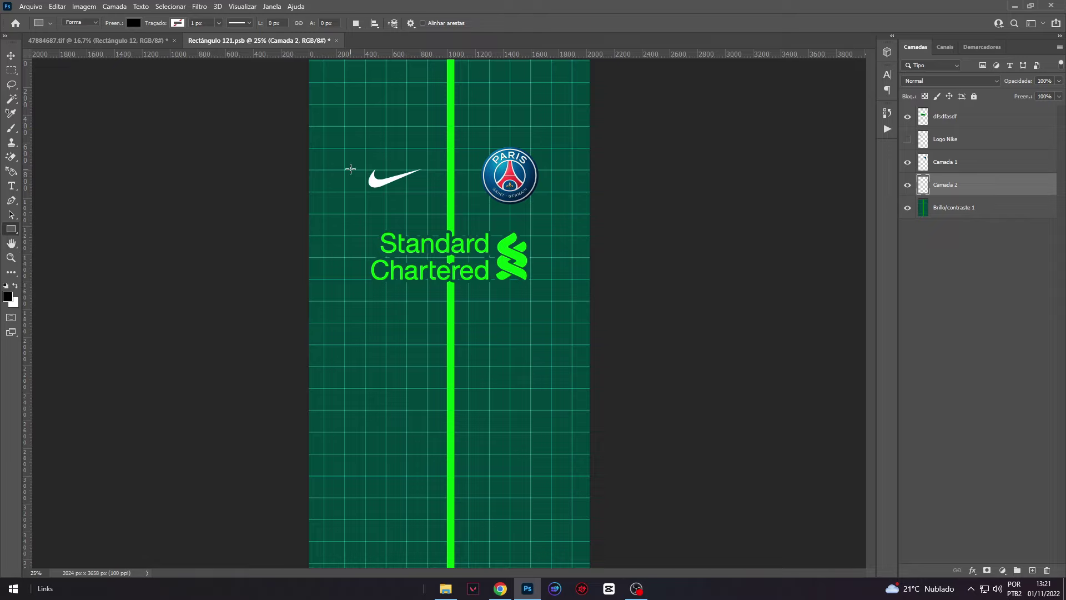
key(ctrl+minus)
key(ctrl+plus)
key(ctrl+minus)
key(ctrl+minus)
key(ctrl+plus)
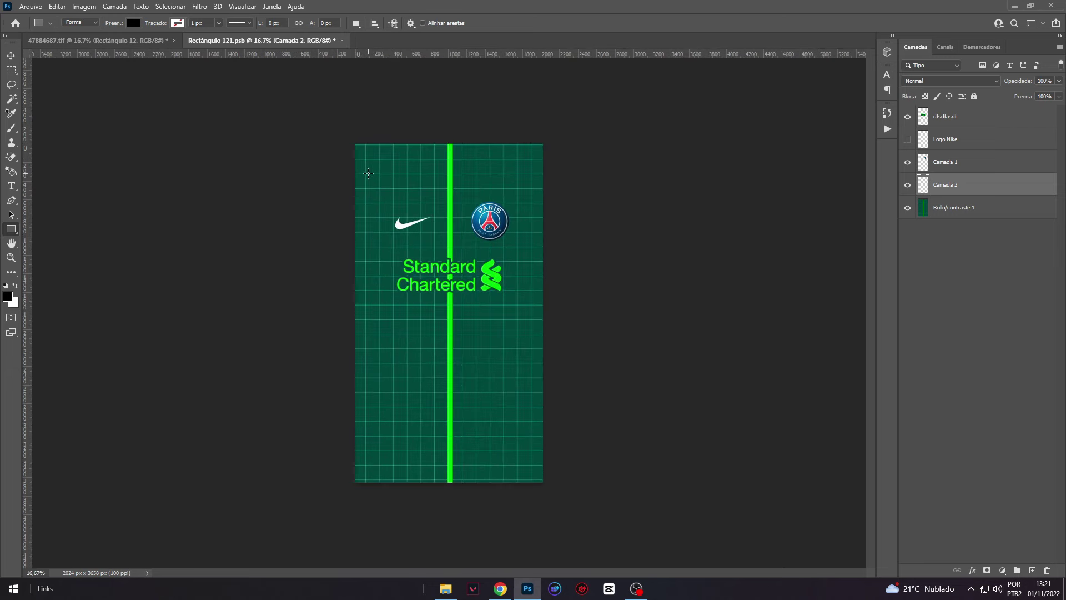
key(ctrl+minus)
key(ctrl+plus)
mouse_move(348, 133)
mouse_down()
mouse_move(560, 490)
mouse_move(552, 497)
mouse_up()
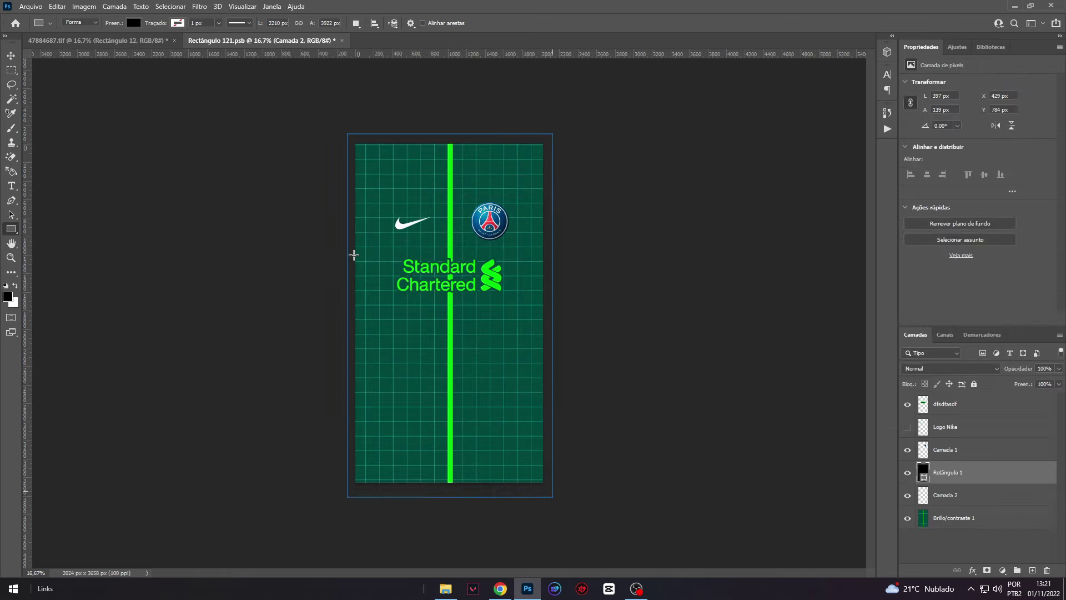
- Try no fill, solid black and gradient fills on the rectangle
click(133, 26)
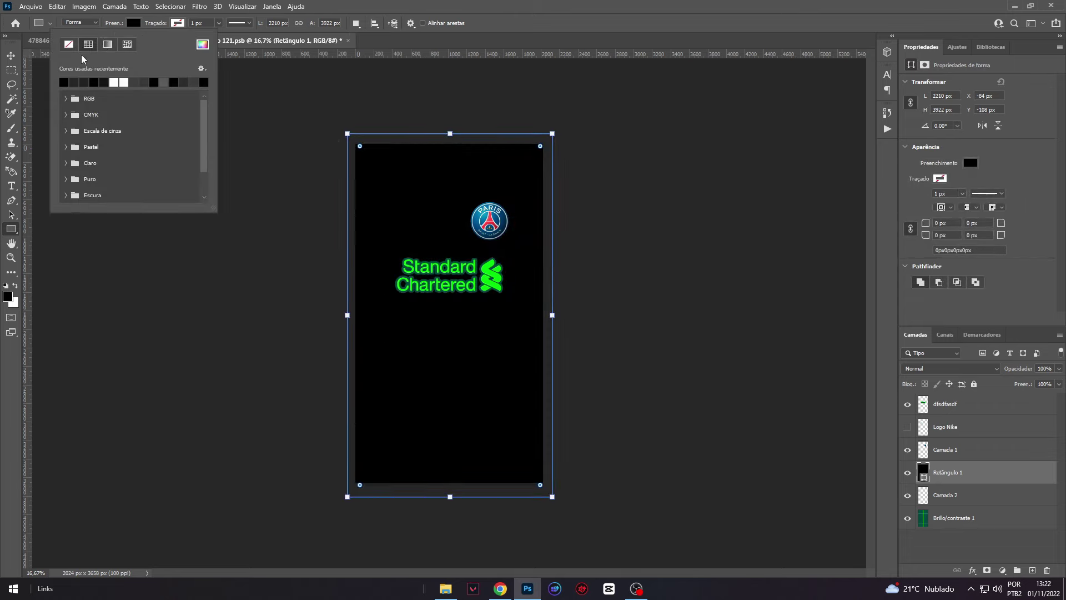
click(69, 46)
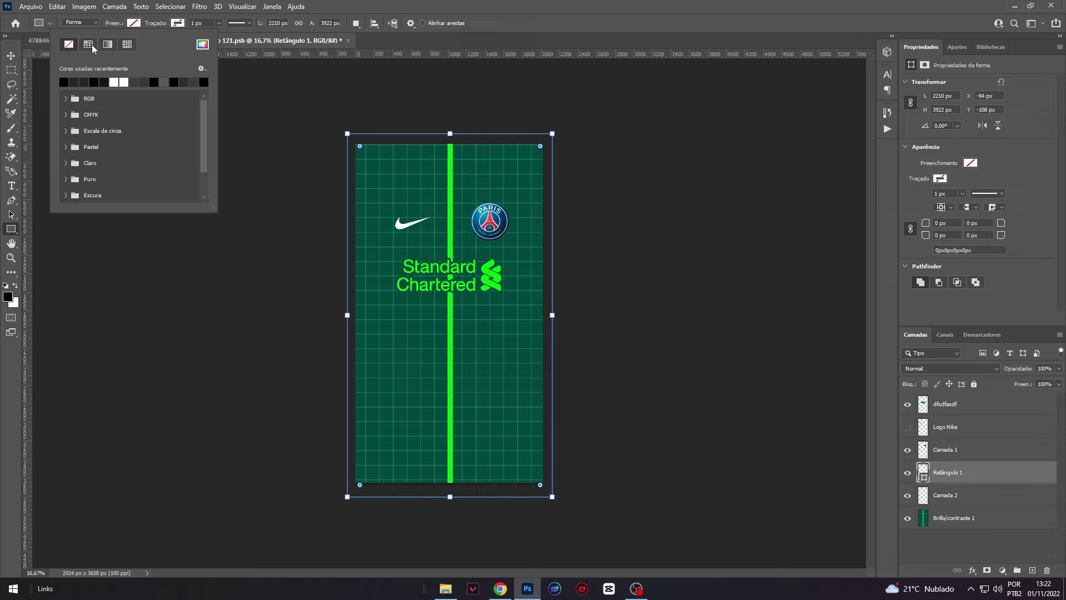
click(86, 45)
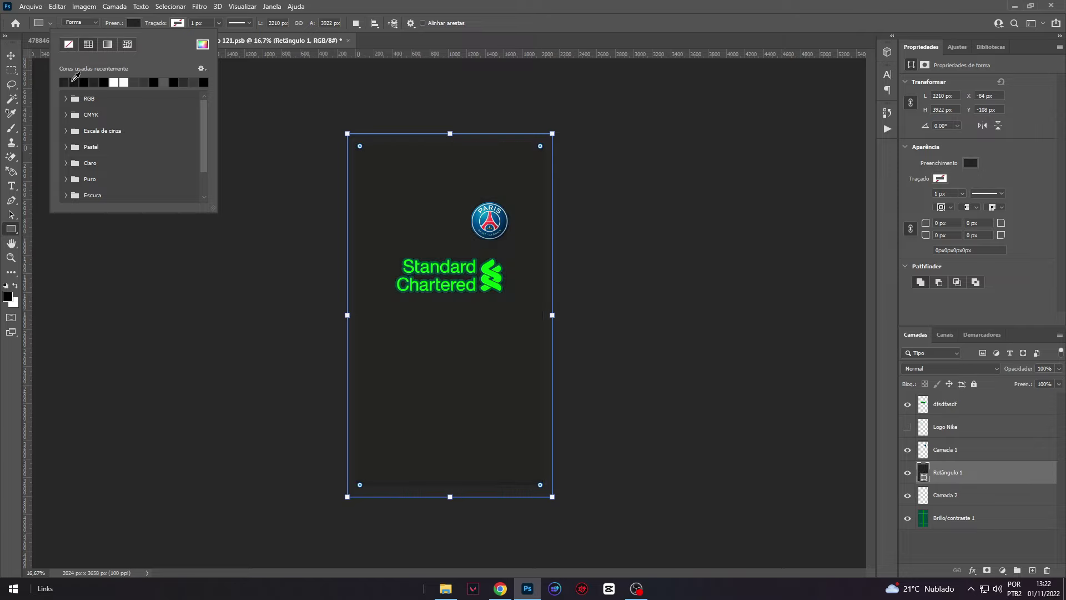
click(114, 81)
click(171, 82)
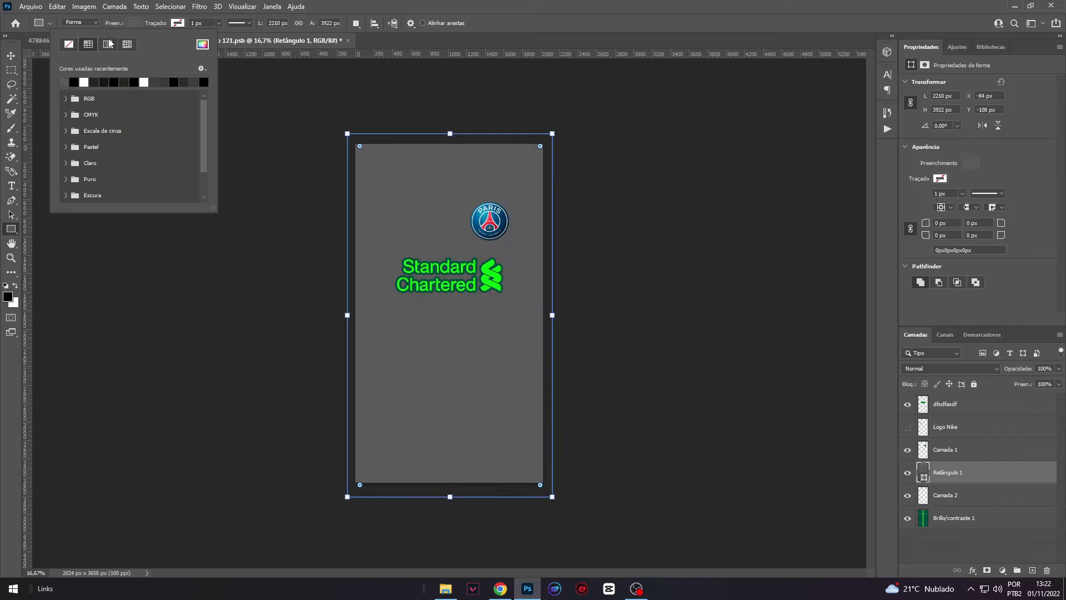
click(109, 43)
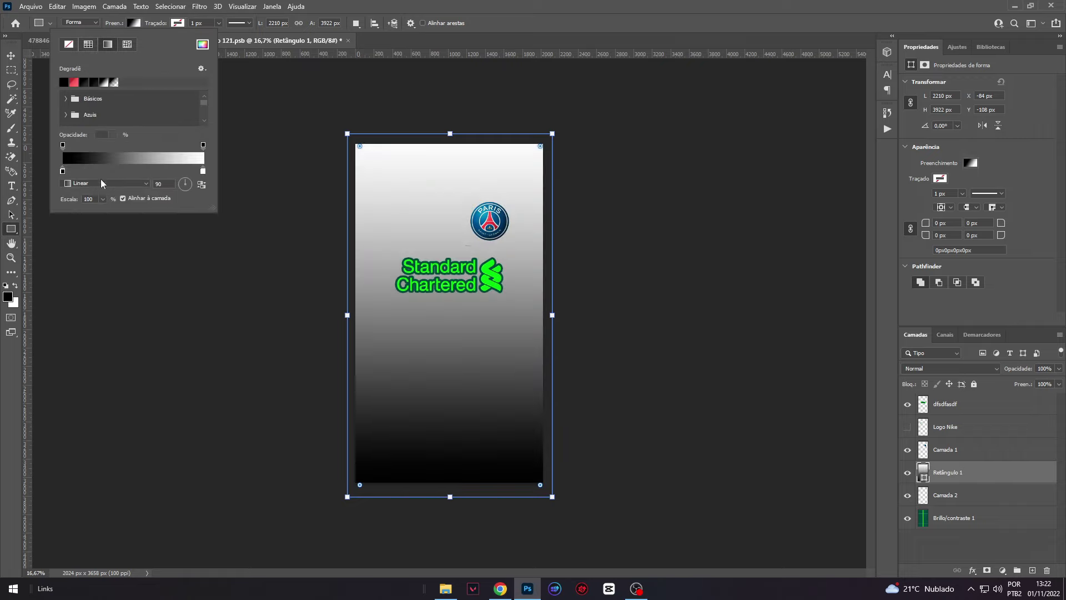
- Give the rectangle a solid navy fill (#004071) sampled from the PSG crest
click(89, 45)
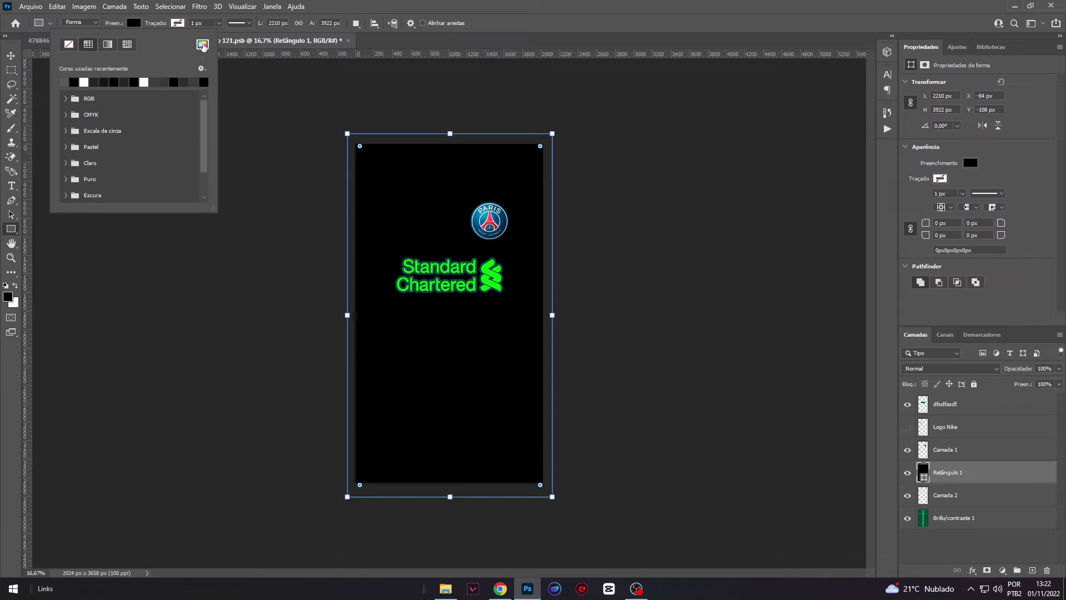
click(202, 45)
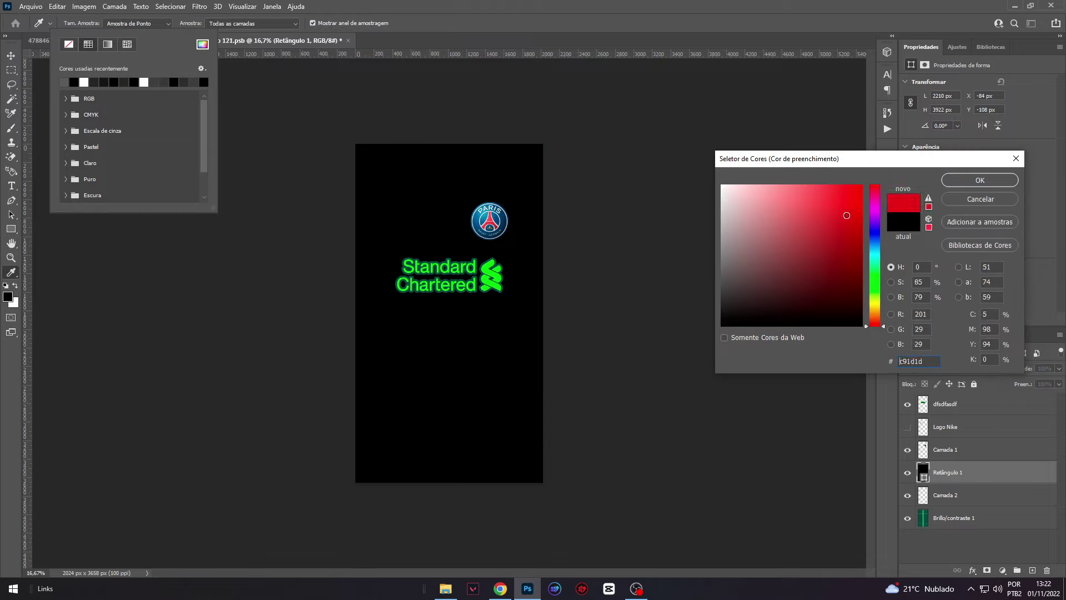
mouse_move(846, 215)
mouse_down()
mouse_move(824, 236)
mouse_move(873, 246)
mouse_up()
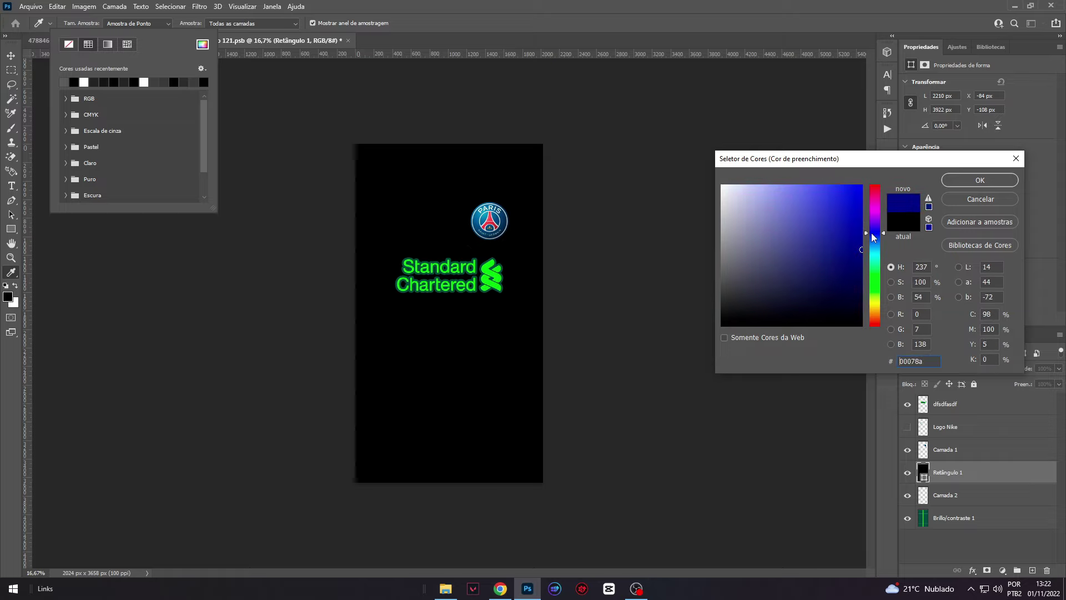
click(496, 216)
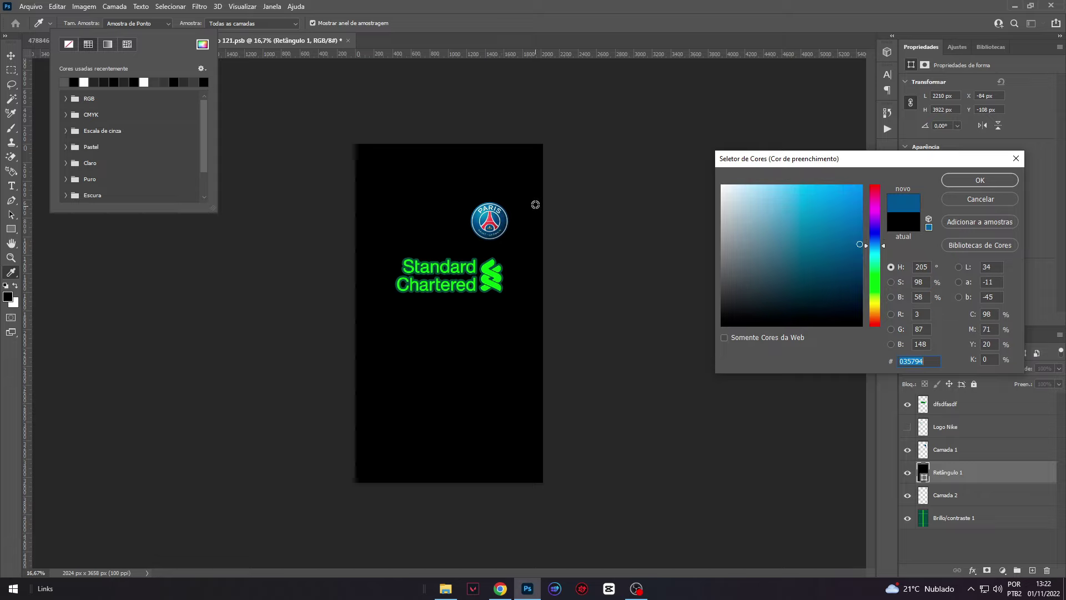
click(505, 216)
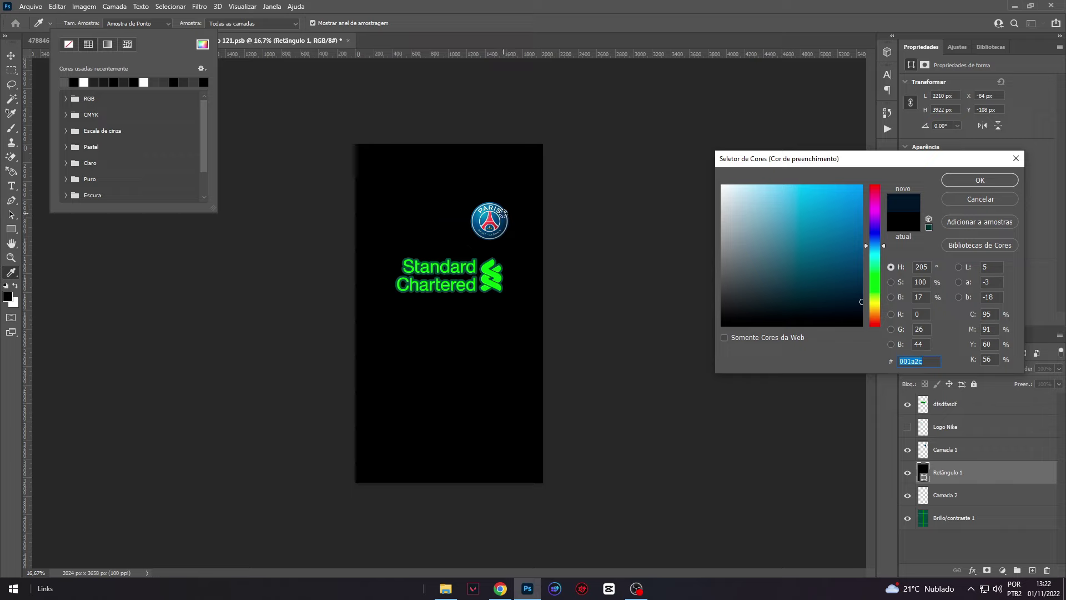
click(501, 214)
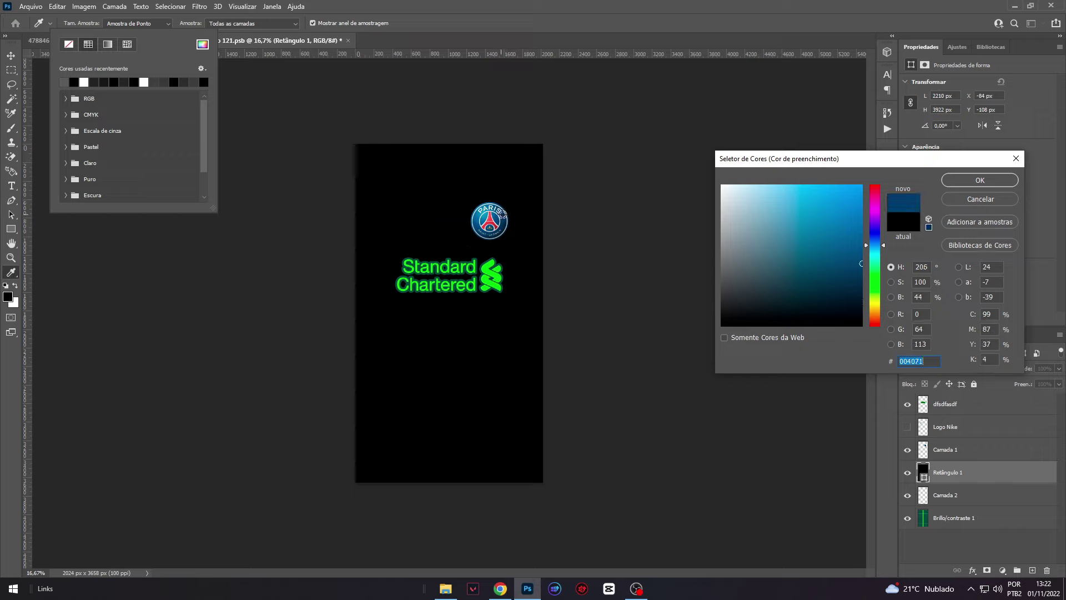
click(972, 186)
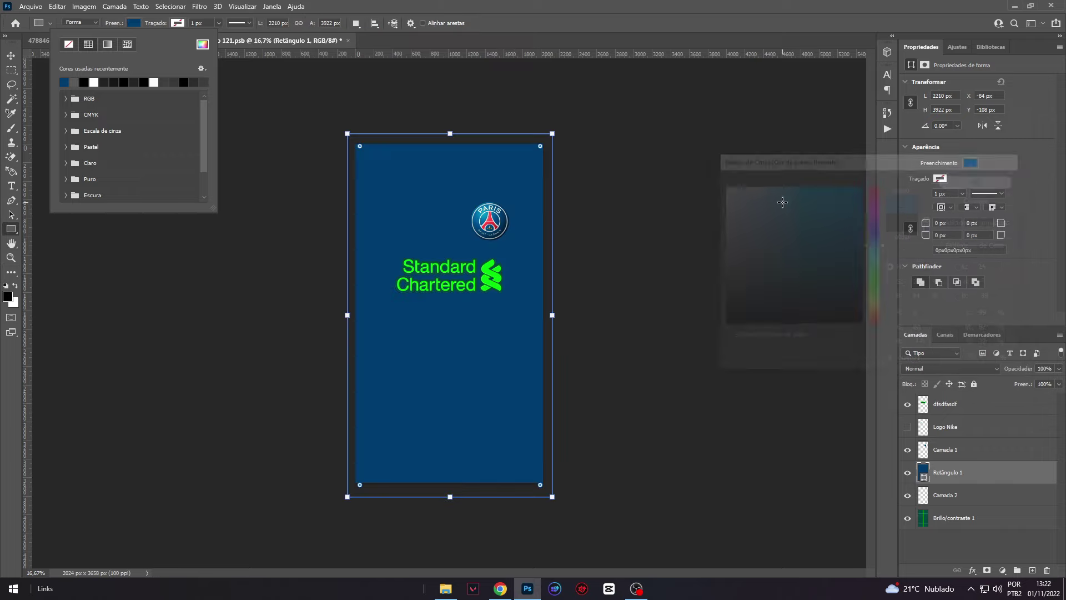
click(133, 25)
- Toggle the Logo Nike and PSG crest layers' visibility and close the Properties panel group
click(10, 55)
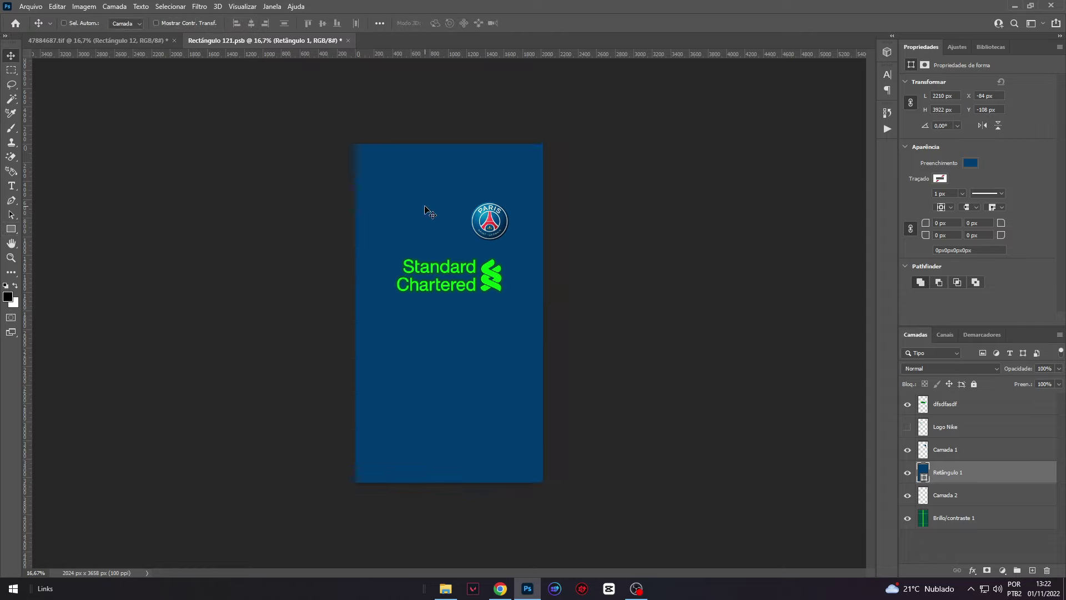
click(908, 427)
click(907, 427)
click(907, 449)
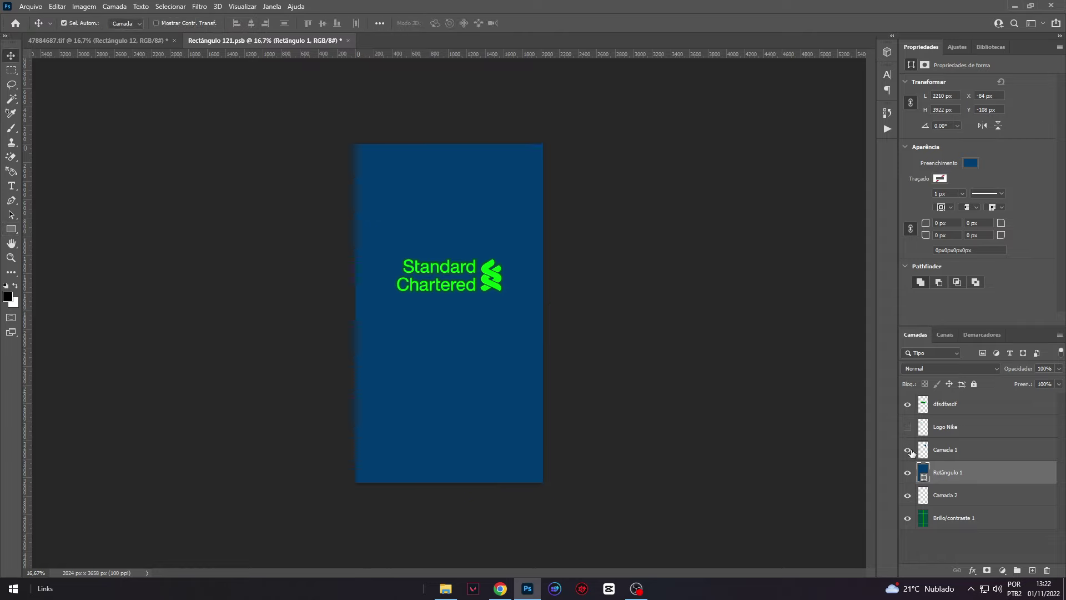
mouse_move(946, 494)
mouse_down()
mouse_move(954, 473)
mouse_move(960, 489)
mouse_up()
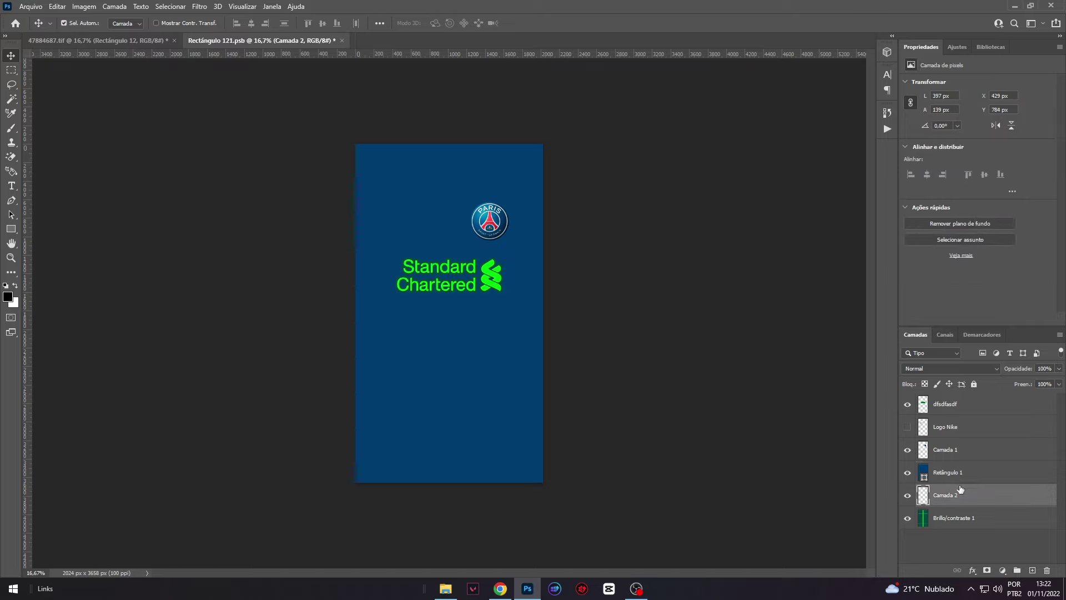
right_click(1030, 48)
click(1000, 65)
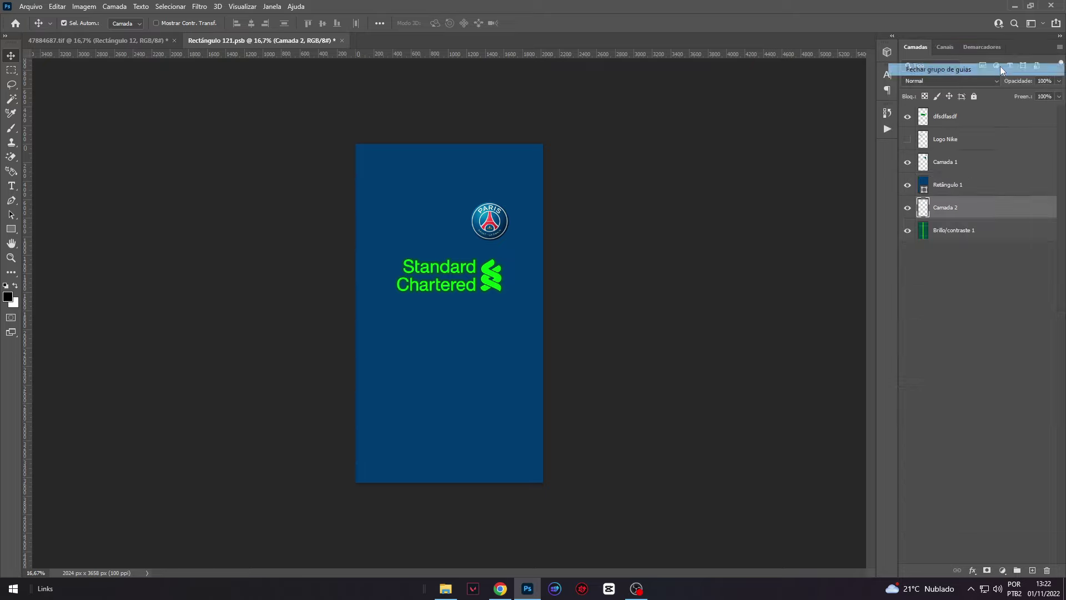
- Toggle Camada 2 and the navy Retângulo 1 base to compare what lies beneath
click(907, 210)
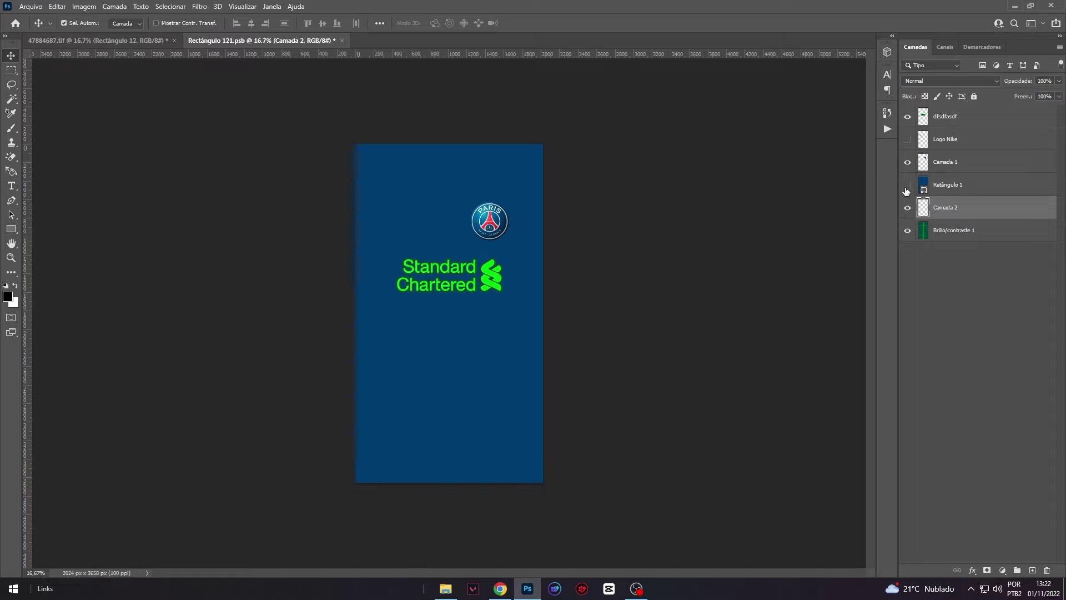
click(907, 187)
click(907, 187)
click(906, 188)
click(907, 187)
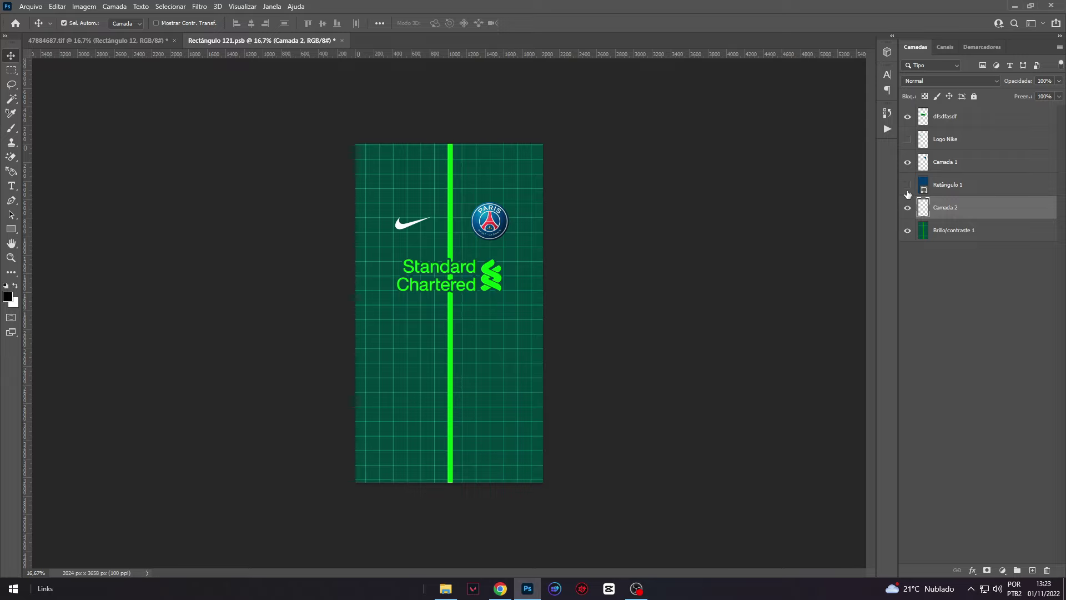
click(907, 188)
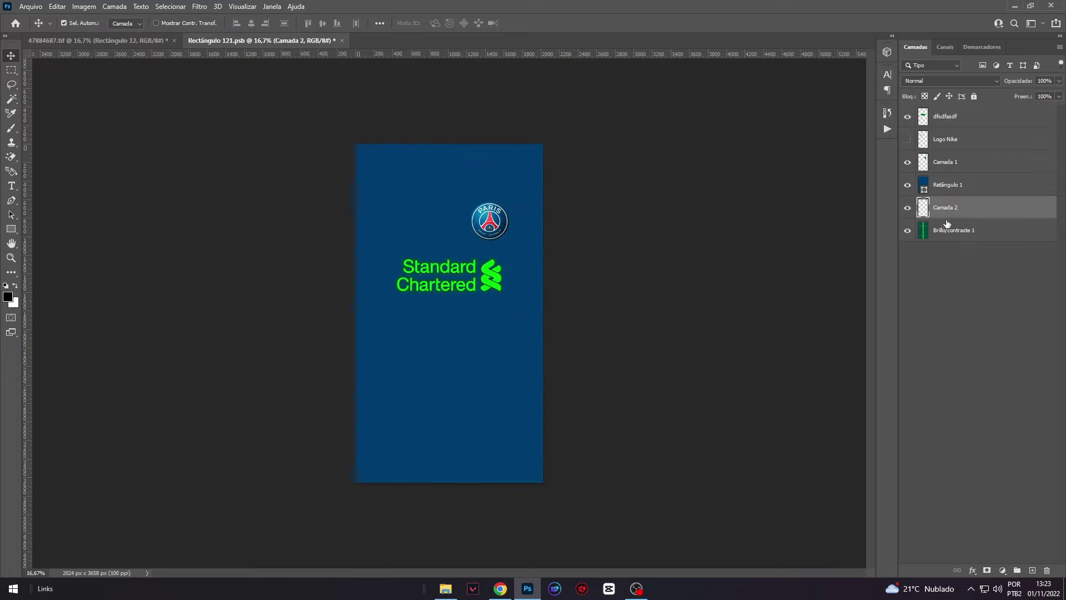
- Move Camada 2 and dfsdfasdf above the navy base so swoosh and Standard Chartered show
mouse_move(947, 223)
mouse_down()
mouse_move(951, 116)
mouse_move(956, 219)
mouse_up()
drag(955, 116, 965, 224)
click(491, 279)
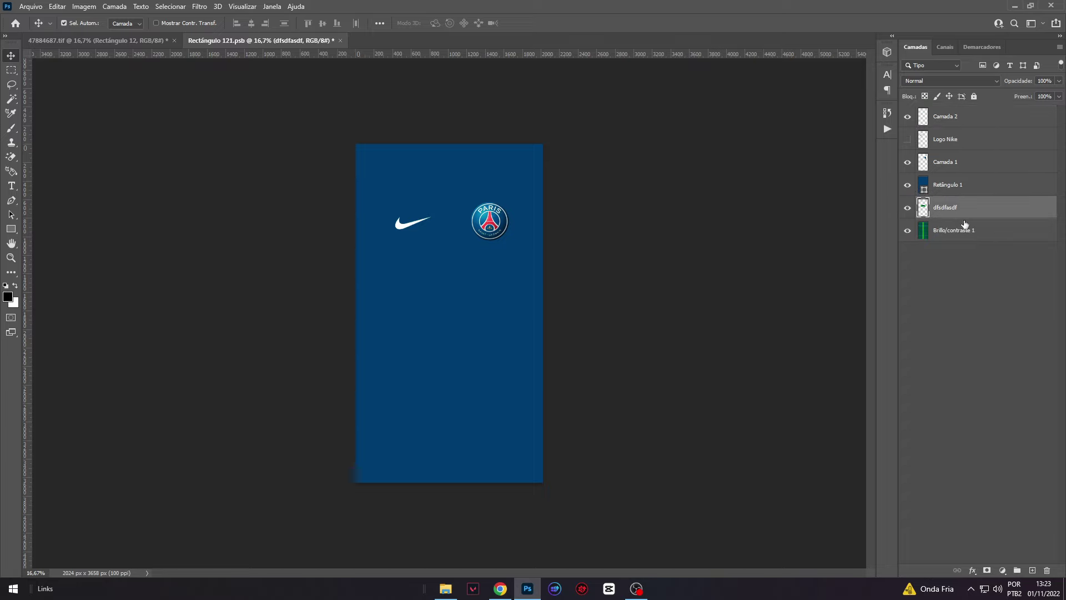
drag(957, 211, 955, 115)
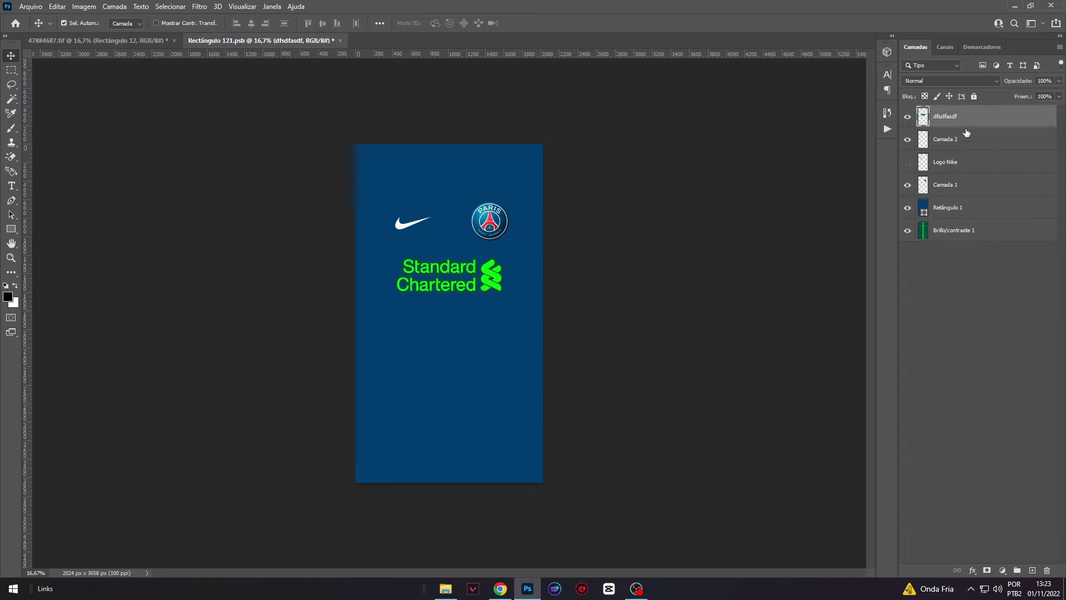
drag(968, 161, 973, 166)
click(945, 139)
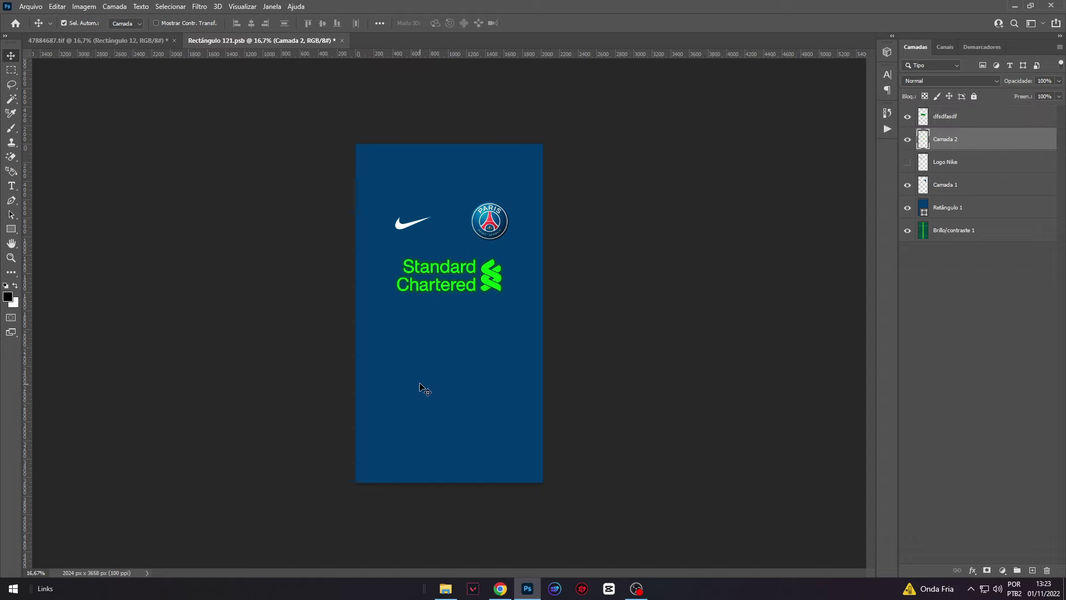
click(436, 338)
- Save the flat design, check the navy mockup in 47884687.tif, then go back to Chrome
key(ctrl+s)
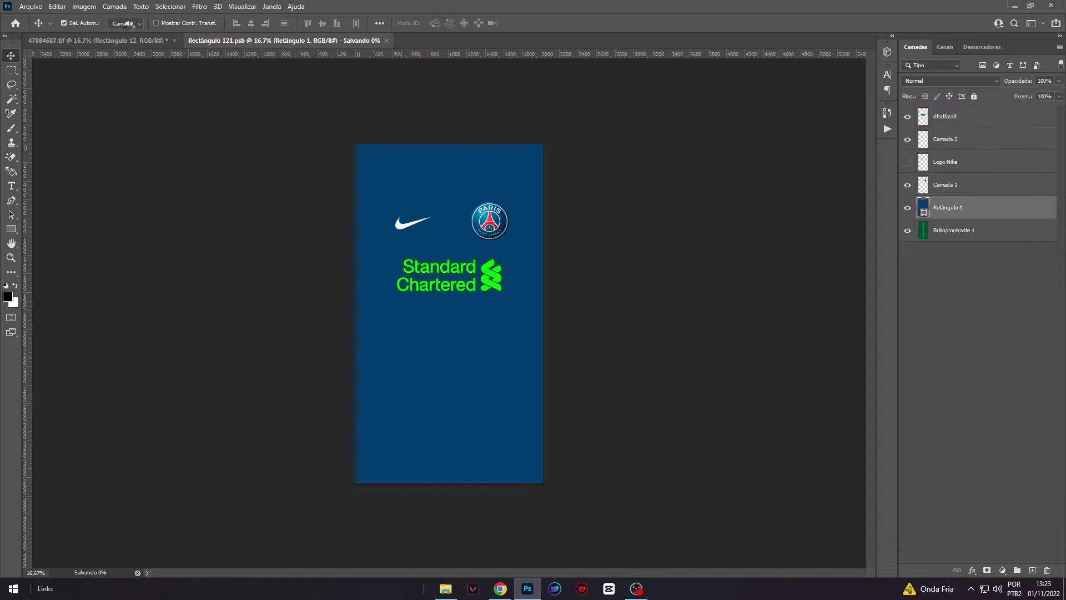
click(127, 42)
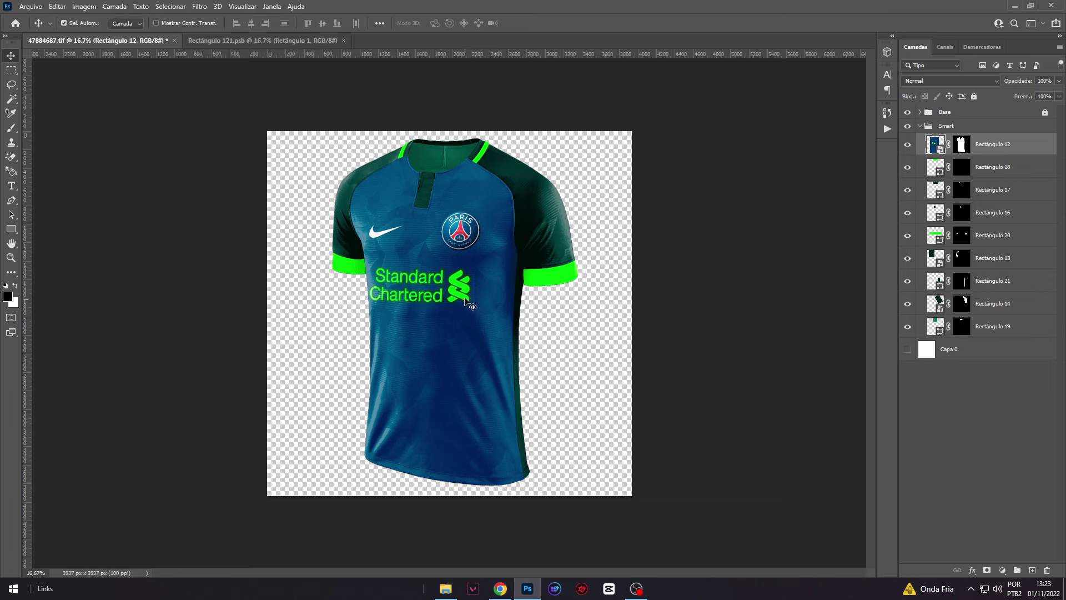
click(253, 41)
click(454, 286)
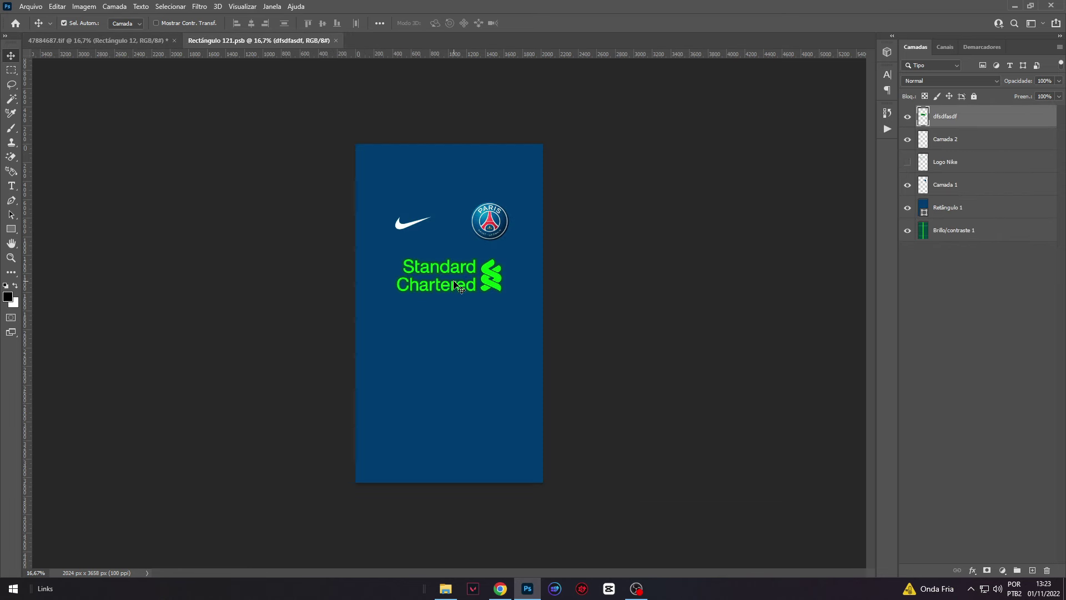
key(alt+Tab)
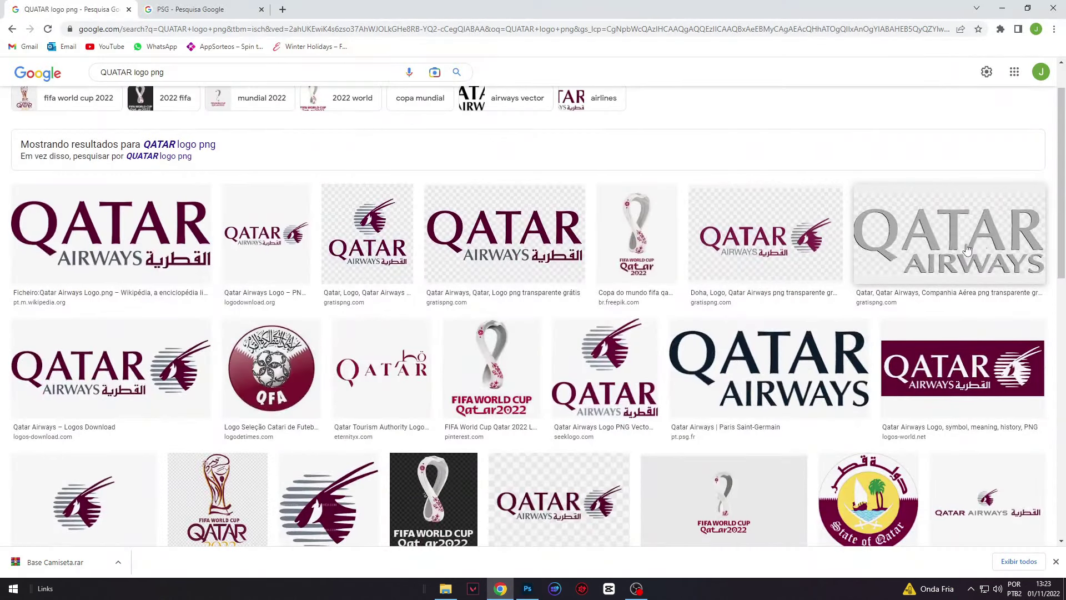
- Copy the dark Qatar Airways logo from Chrome's image results and paste it into the design as Camada 3
click(254, 5)
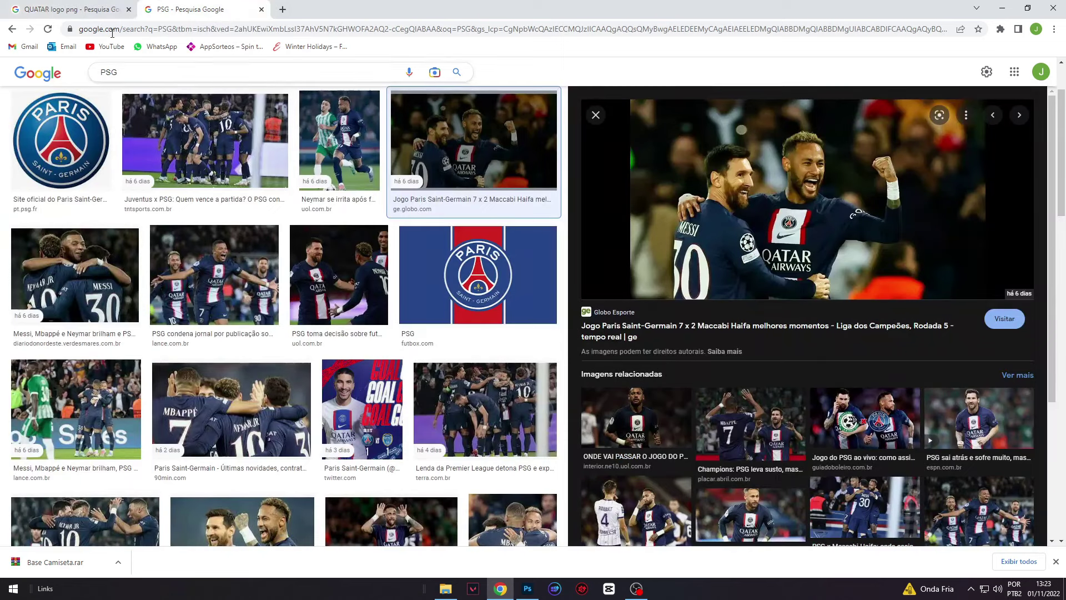
click(72, 10)
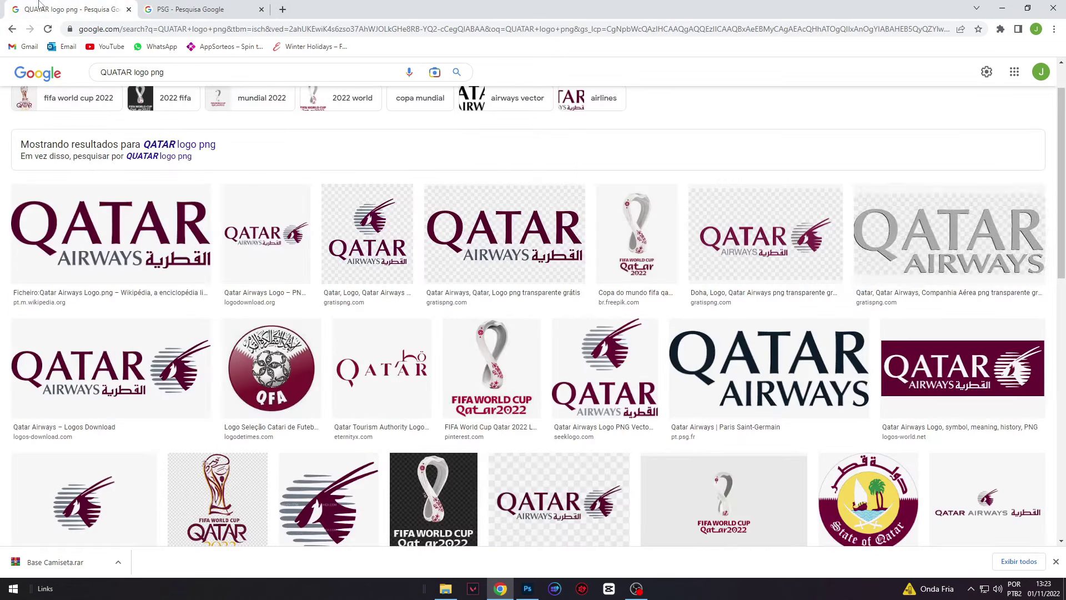
click(813, 366)
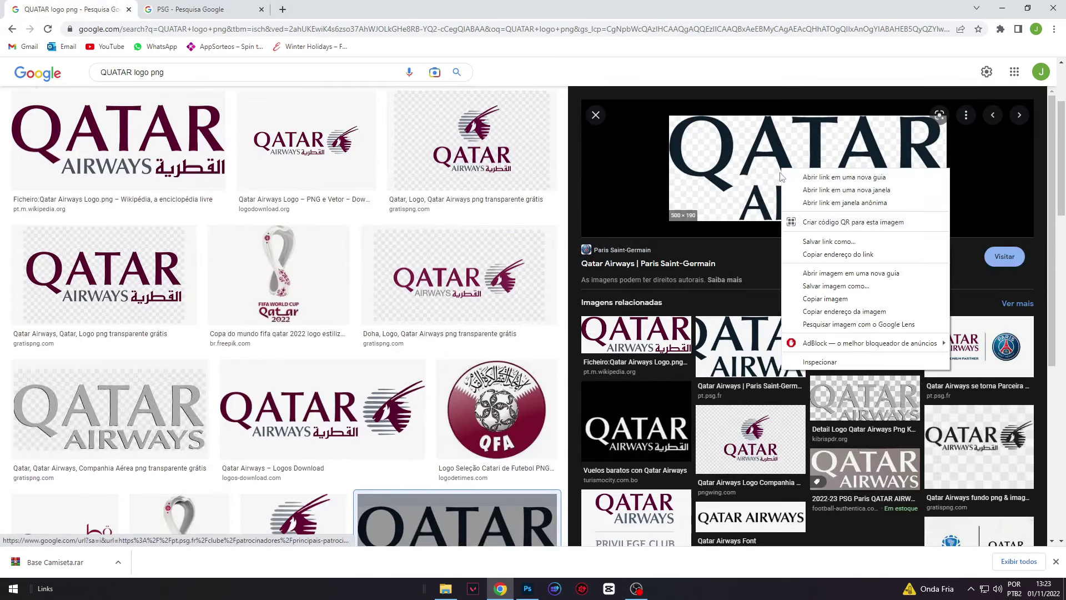
right_click(782, 170)
click(825, 298)
click(527, 588)
key(ctrl+v)
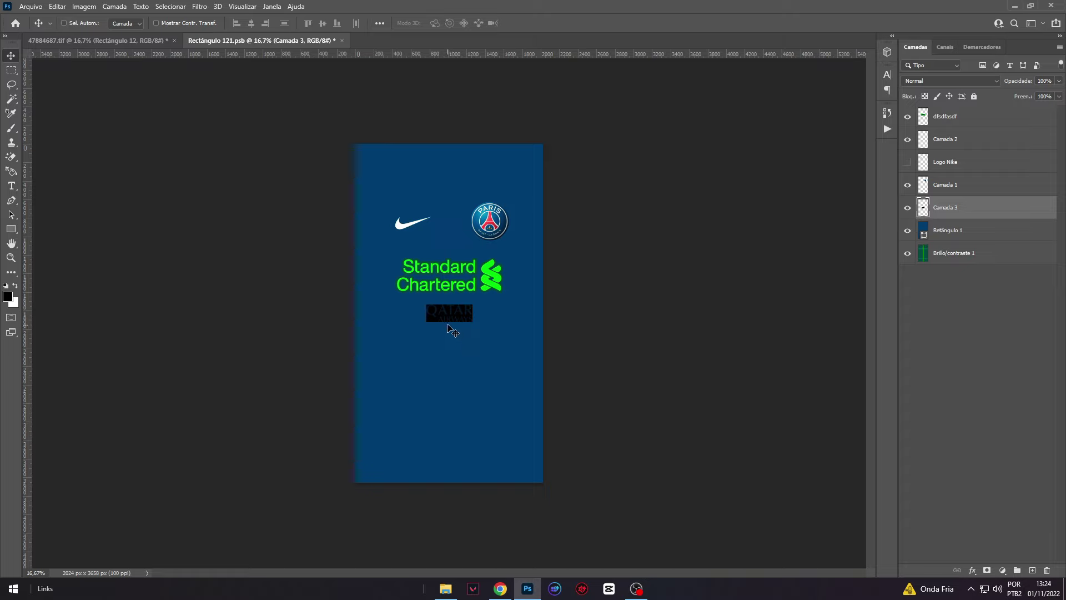
- Move the pasted Qatar logo below Standard Chartered and enlarge it
mouse_move(469, 340)
mouse_down()
mouse_move(460, 319)
mouse_move(520, 285)
mouse_up()
key(ctrl+t)
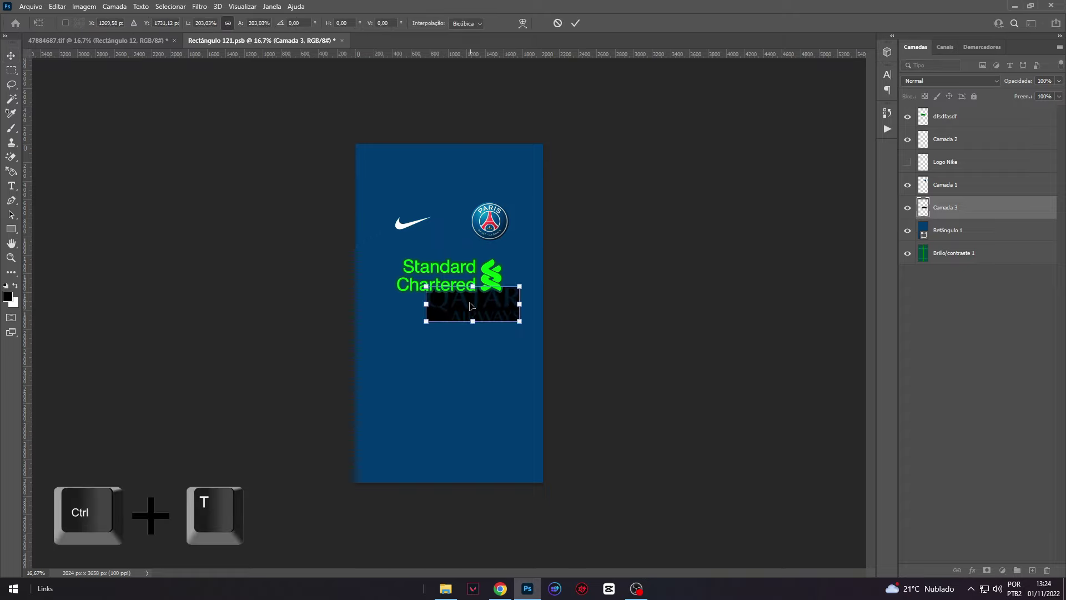
drag(437, 306, 420, 324)
double_click(420, 324)
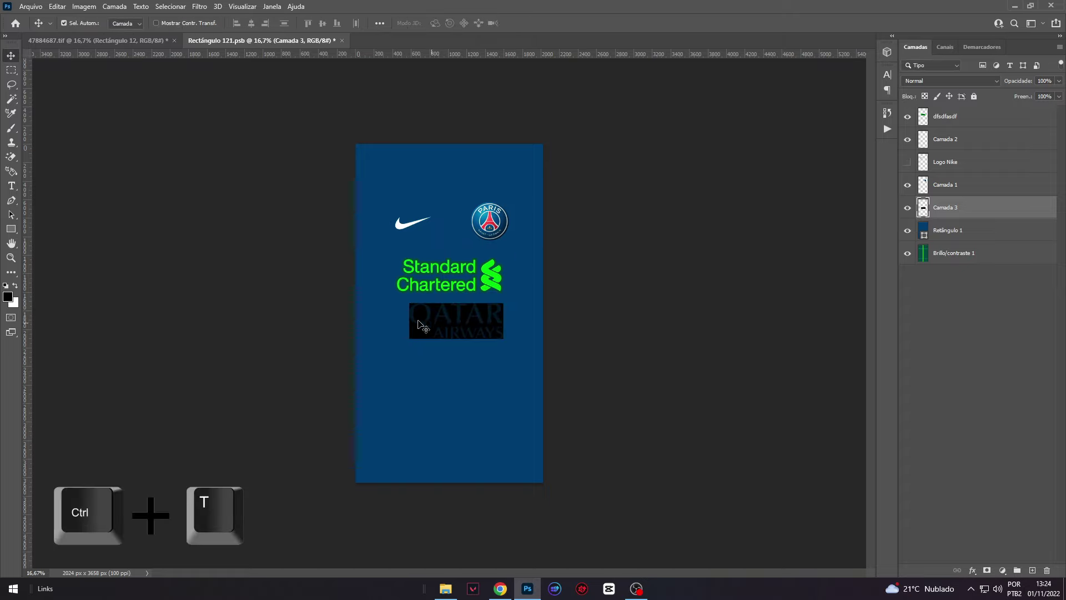
- Try the Magic Eraser on the logo's black box, undoing failures, and lower Tolerance to 50
click(11, 157)
click(419, 331)
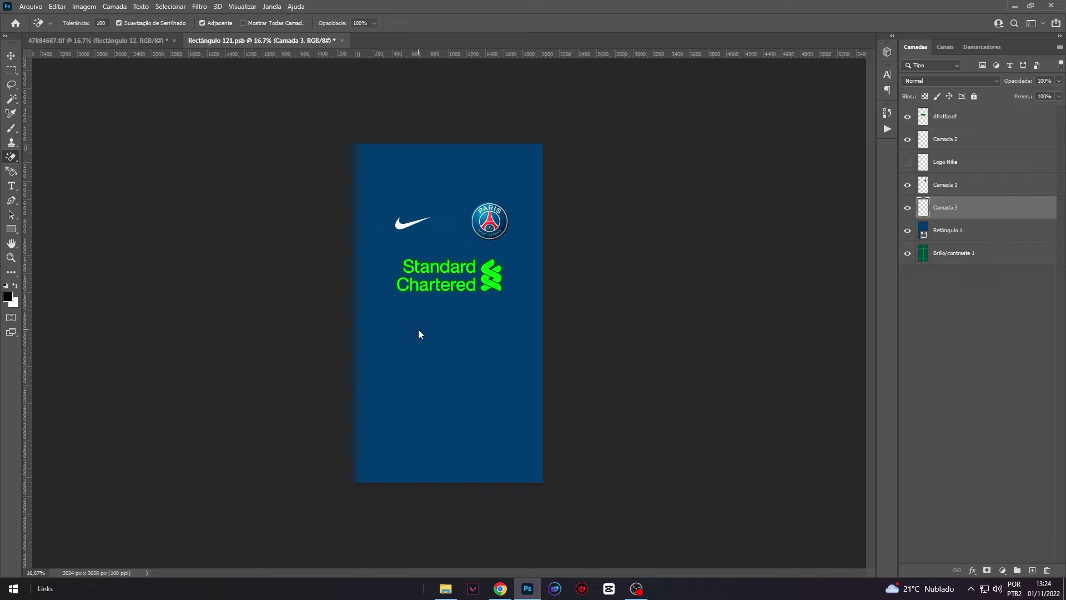
key(ctrl+z)
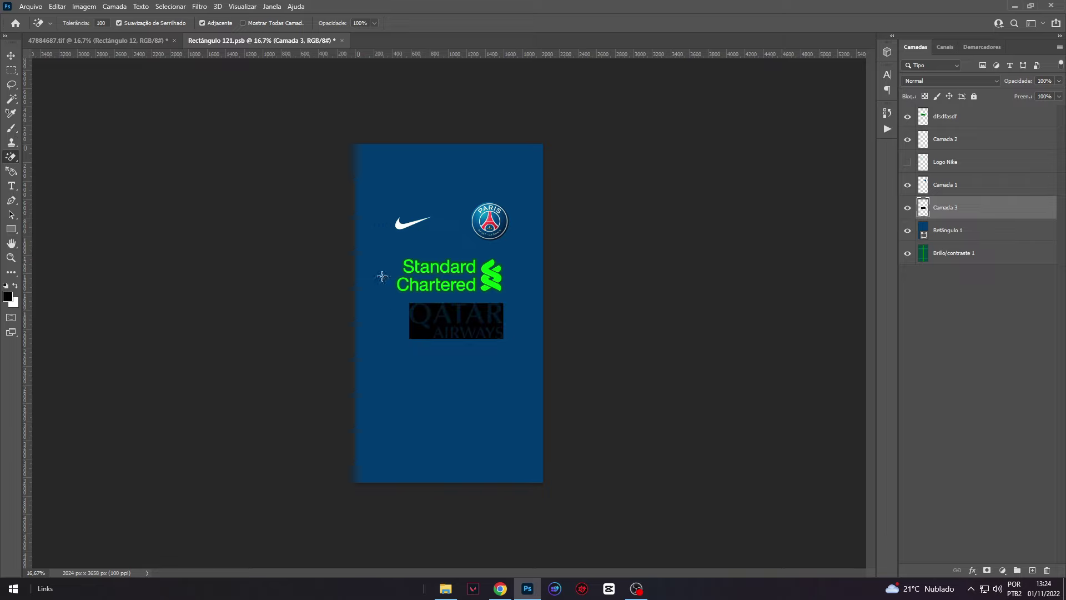
click(73, 23)
click(411, 333)
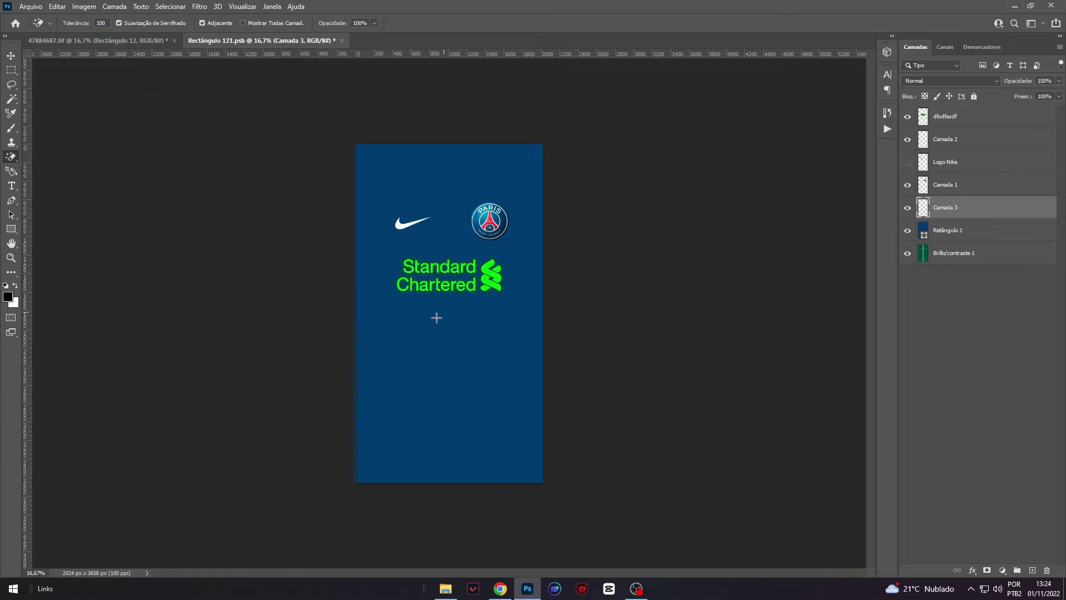
key(ctrl+z)
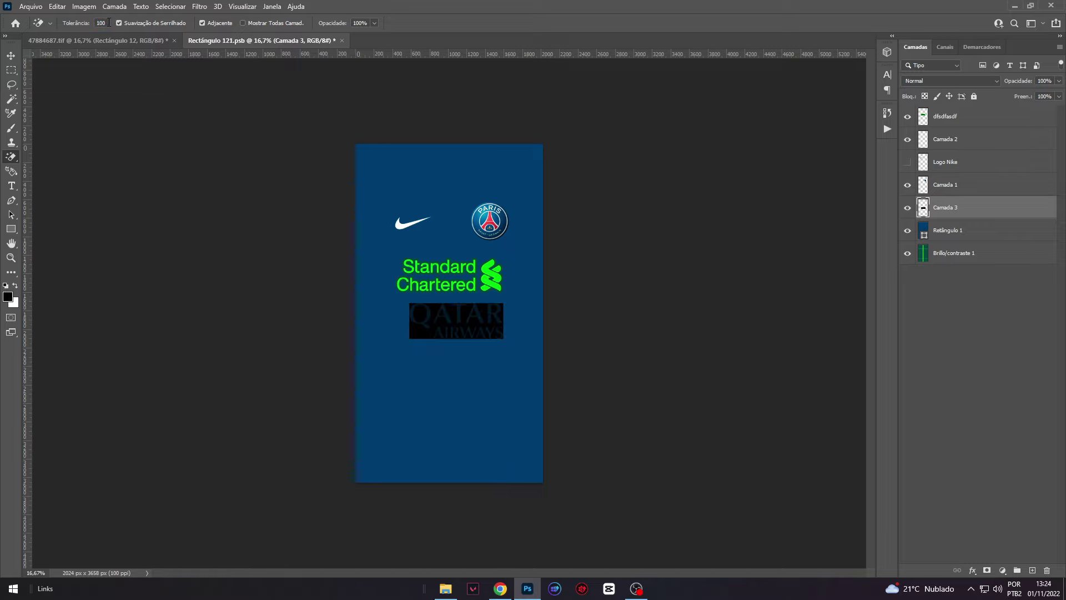
text(50)
key(Return)
- Erase the black backing behind the QATAR letters and the dark fill inside the Q
click(414, 329)
key(ctrl+z)
click(428, 332)
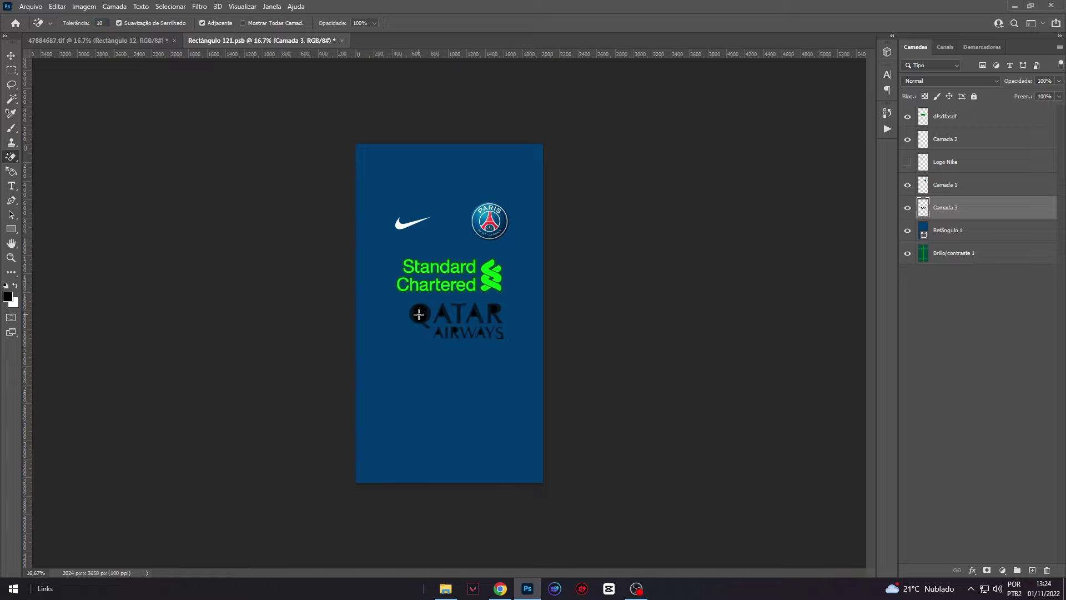
click(420, 312)
scroll(458, 312, up, 3)
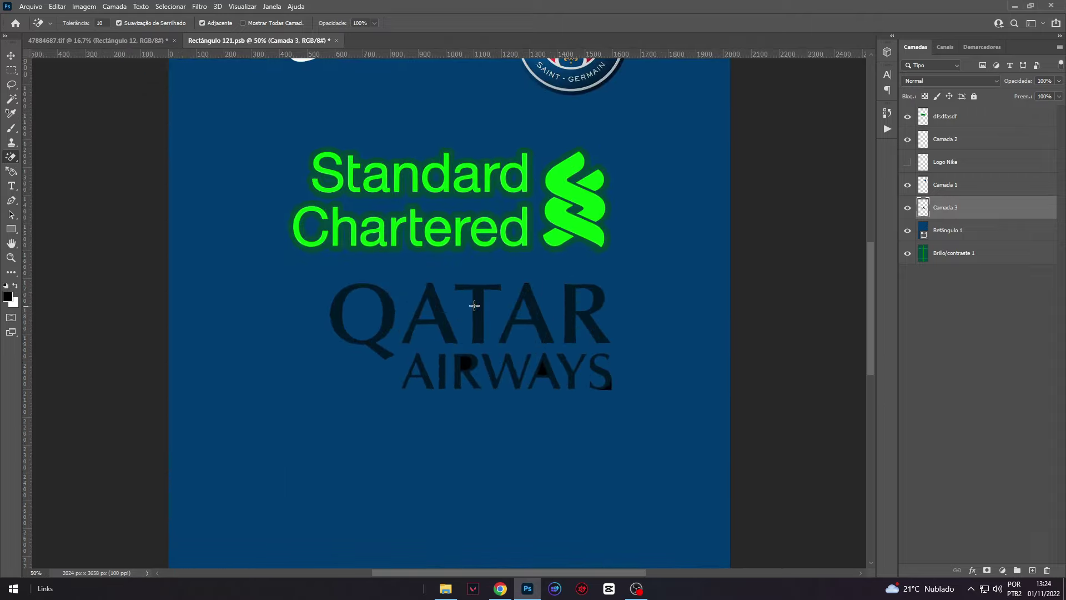
- Erase the stray dark specks around AIRWAYS and move the Qatar logo up
click(471, 363)
click(610, 385)
click(11, 56)
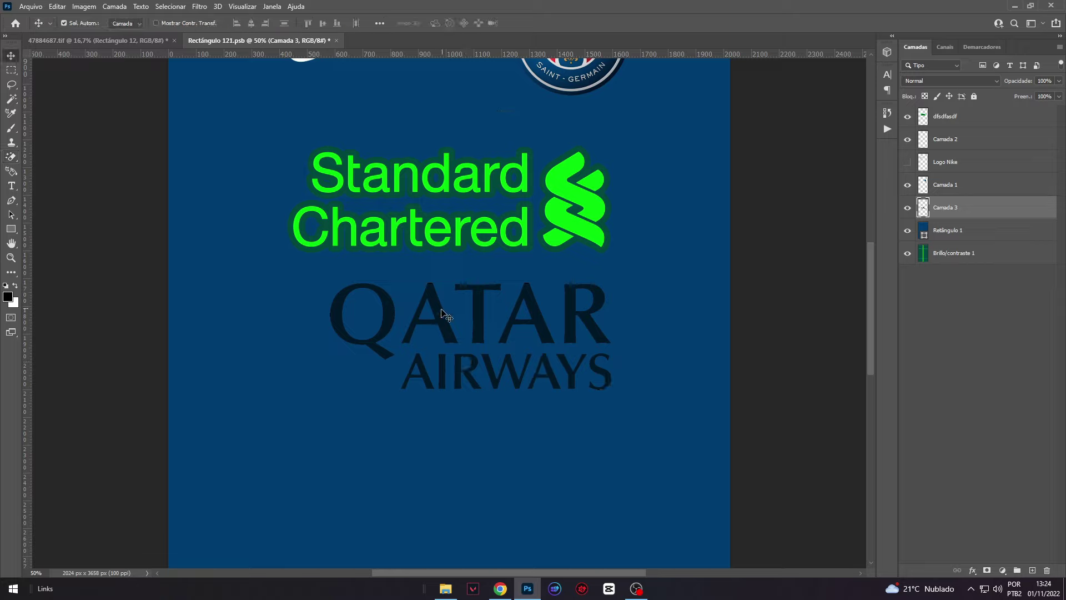
mouse_move(442, 355)
mouse_down()
mouse_move(393, 244)
mouse_move(405, 305)
mouse_up()
- Delete the Standard Chartered sponsor and move Qatar Airways up below the swoosh and crest
click(945, 116)
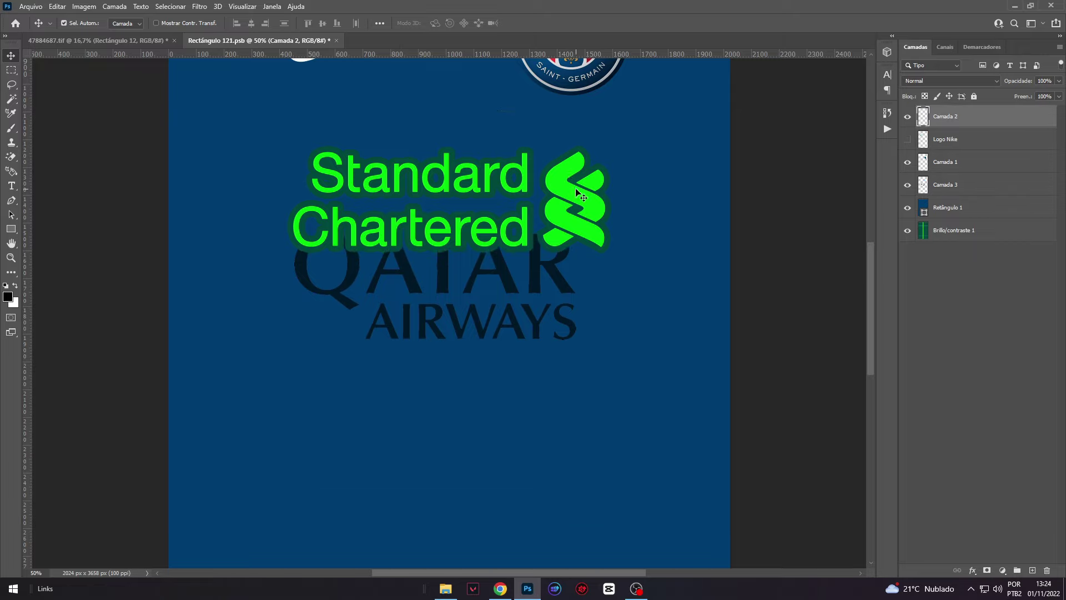
key(Delete)
click(533, 274)
drag(533, 273, 519, 203)
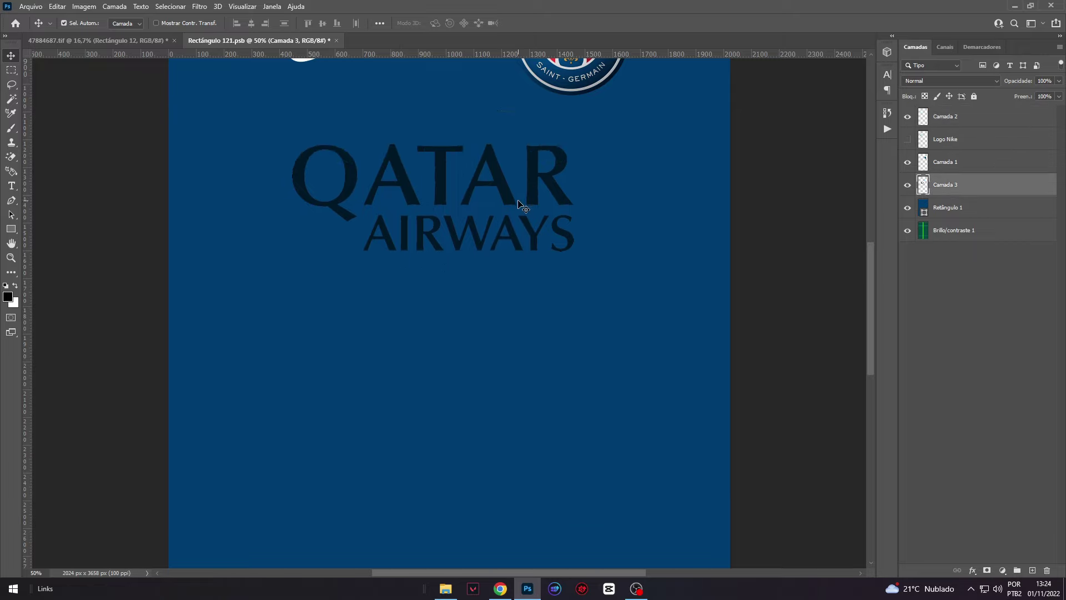
- Nudge the Qatar logo into final position and open its blending options
key(ctrl+minus)
key(ctrl+minus)
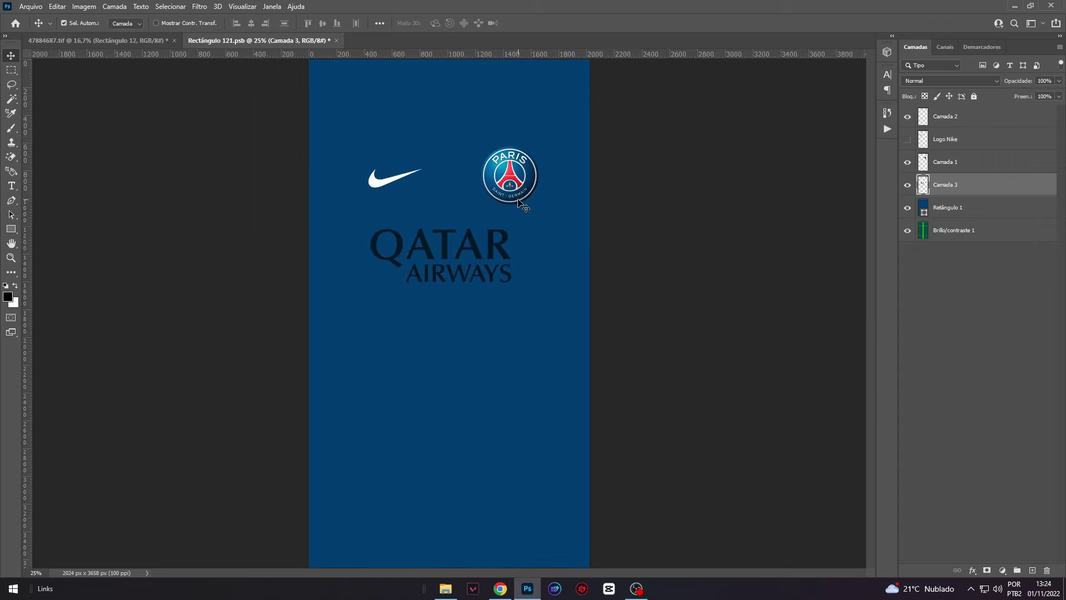
drag(494, 244, 502, 249)
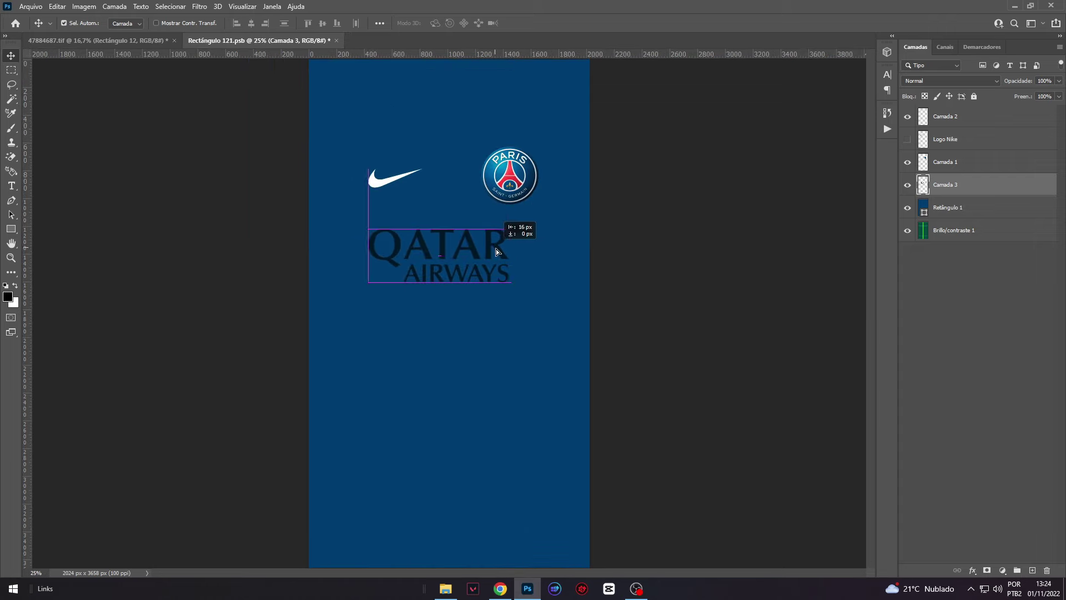
right_click(941, 190)
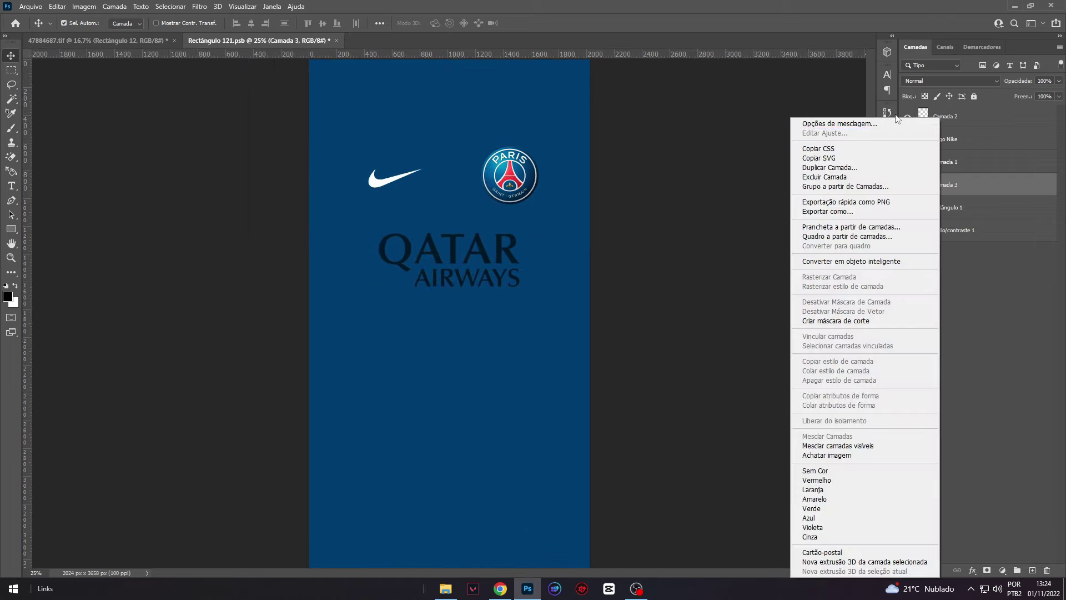
click(891, 123)
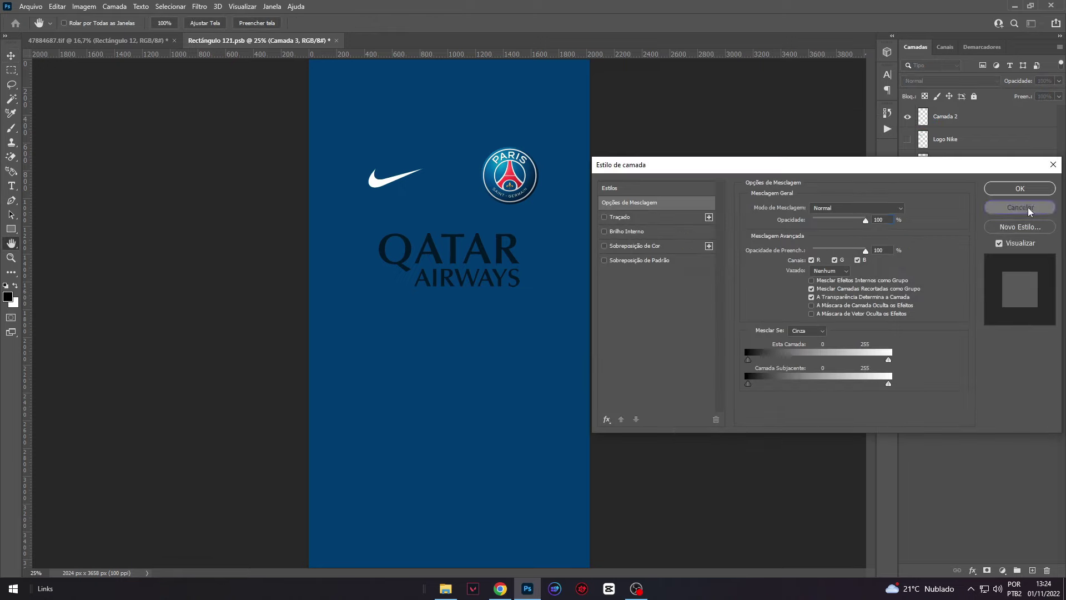
- Cancel the Layer Style dialog and dismiss the Qatar layer's options menu unchanged
click(1028, 207)
right_click(954, 186)
key(Escape)
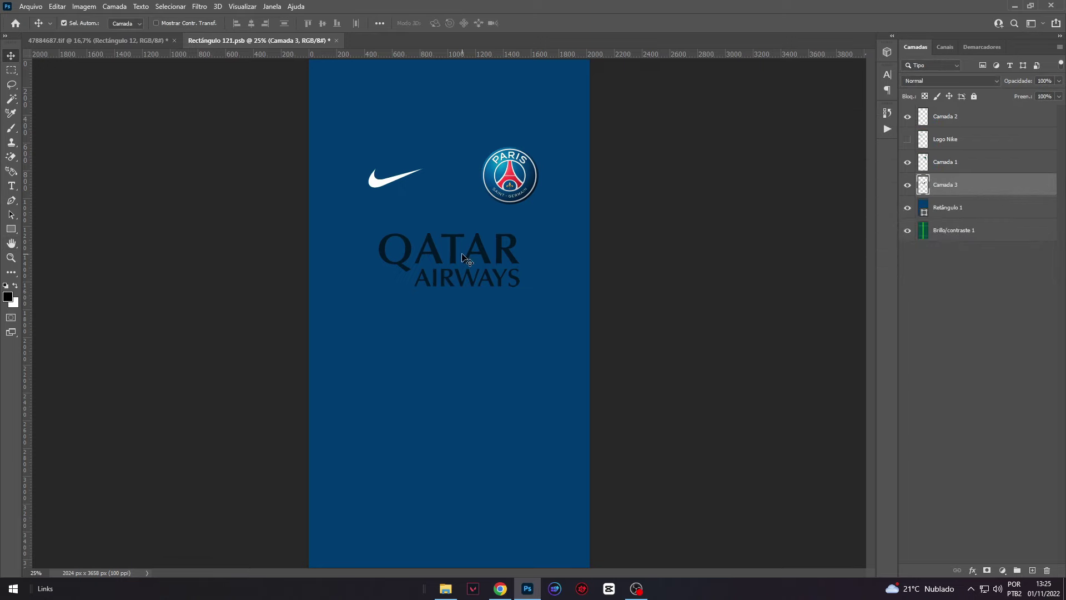
- Select the Nike swoosh, PSG crest and Qatar Airways logos to identify their layers
click(928, 165)
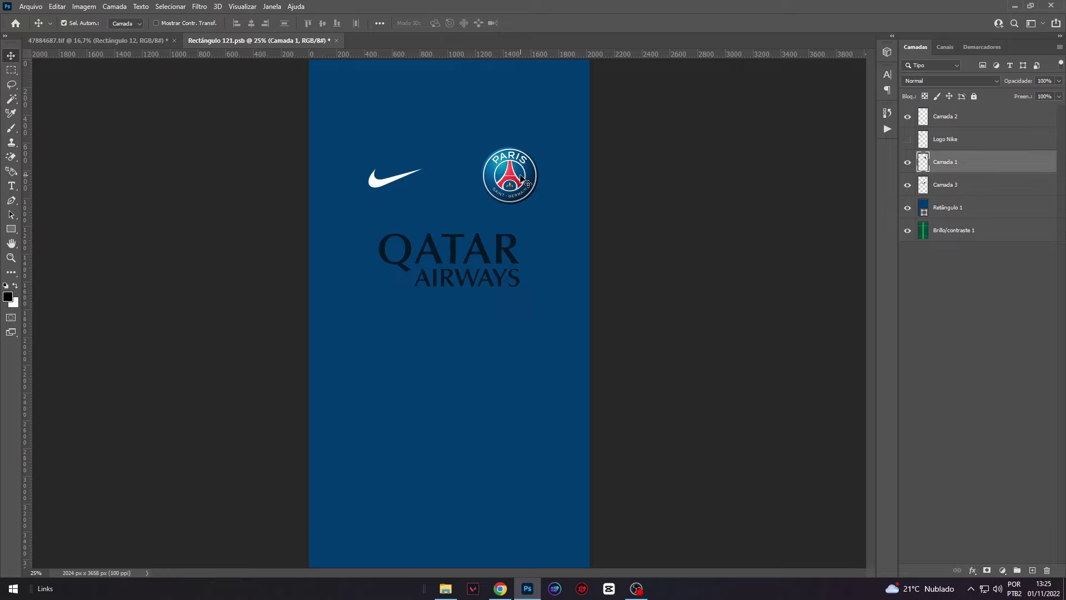
click(940, 148)
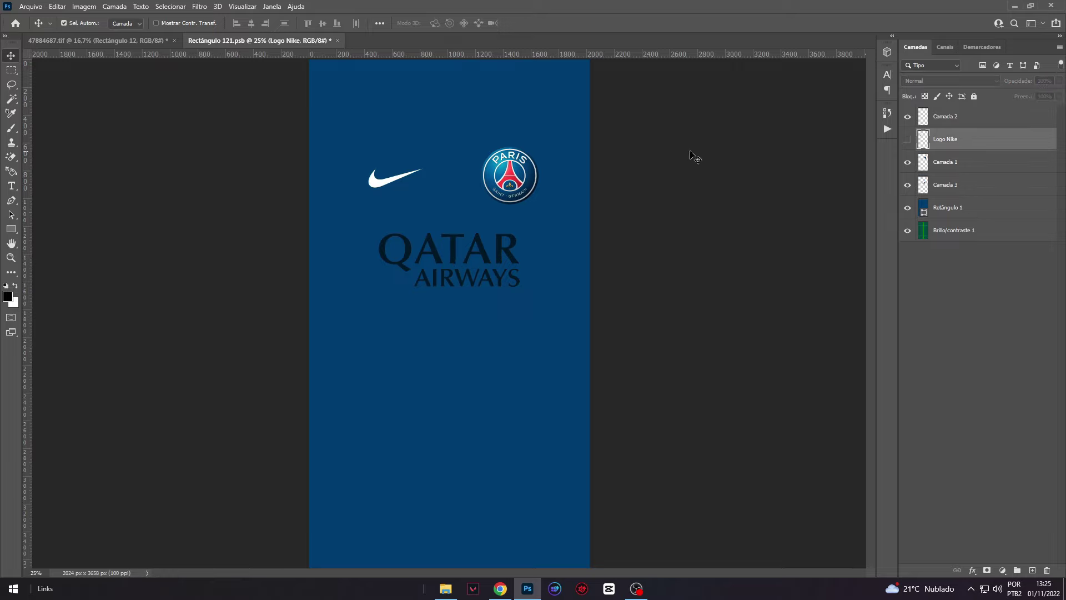
click(383, 186)
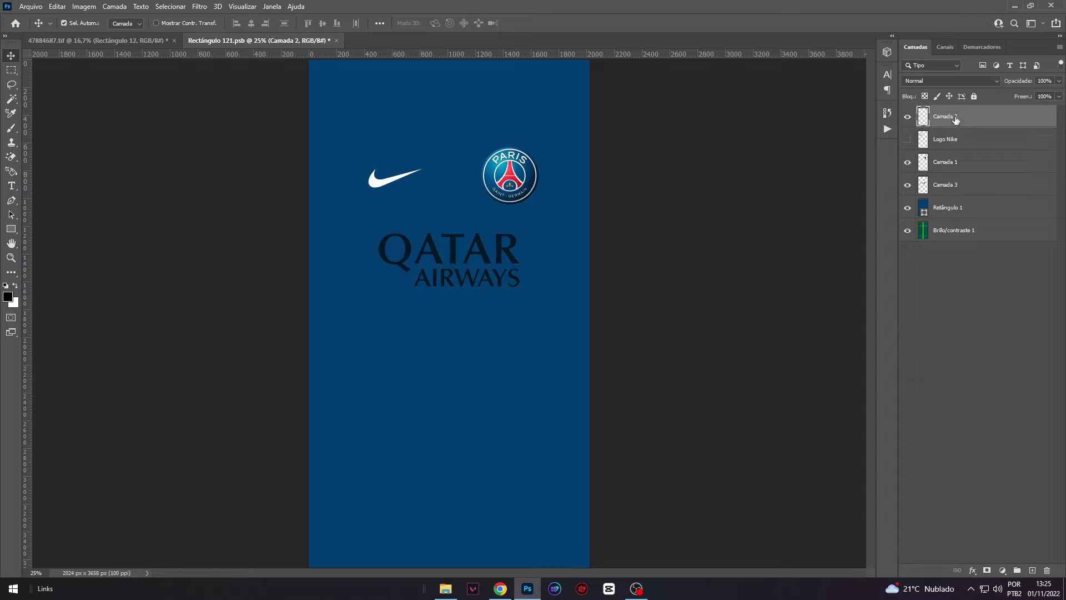
click(522, 191)
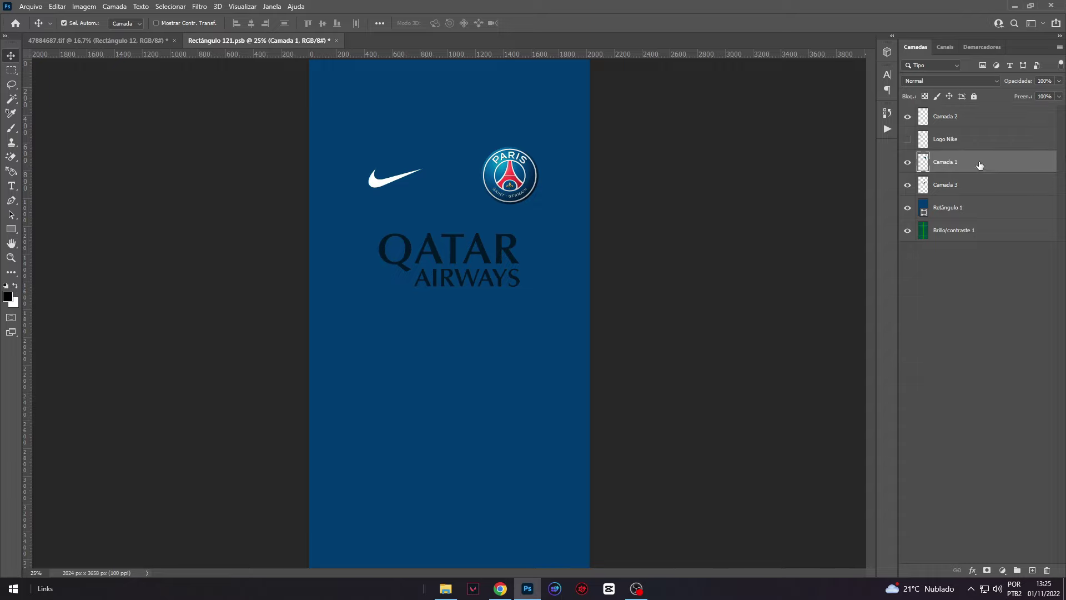
click(377, 187)
click(509, 183)
click(377, 189)
click(497, 179)
click(380, 190)
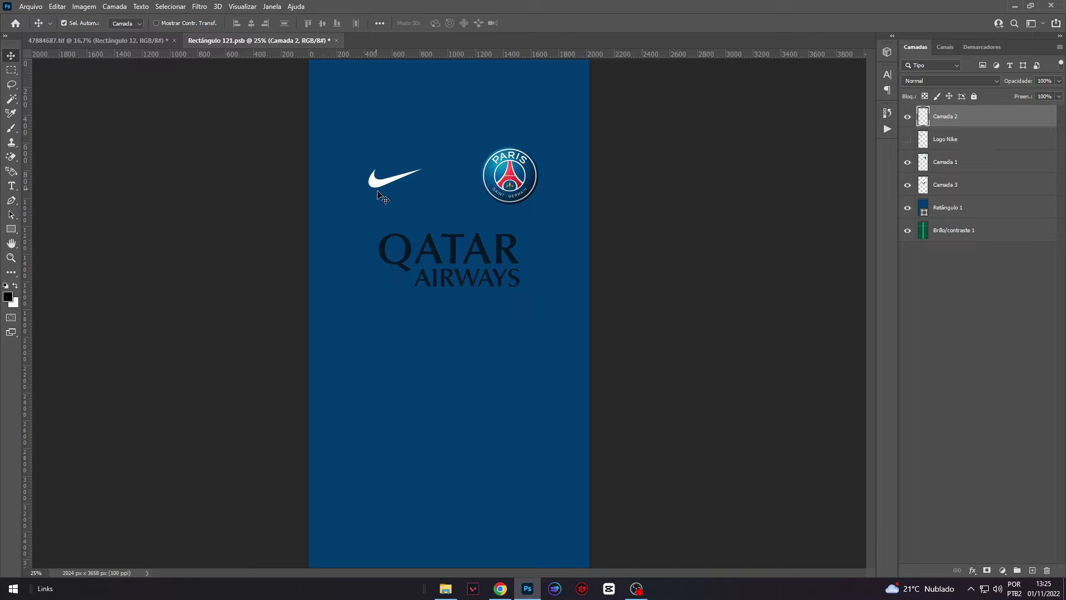
click(410, 244)
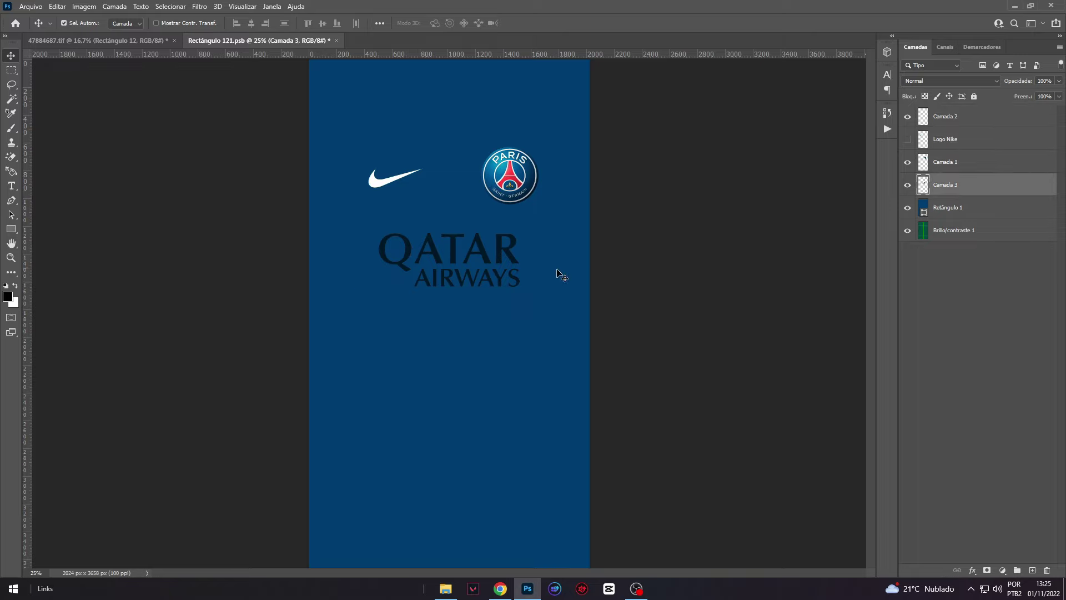
- Add a white (ffffff) Color Overlay to the Qatar Airways logo layer
right_click(982, 190)
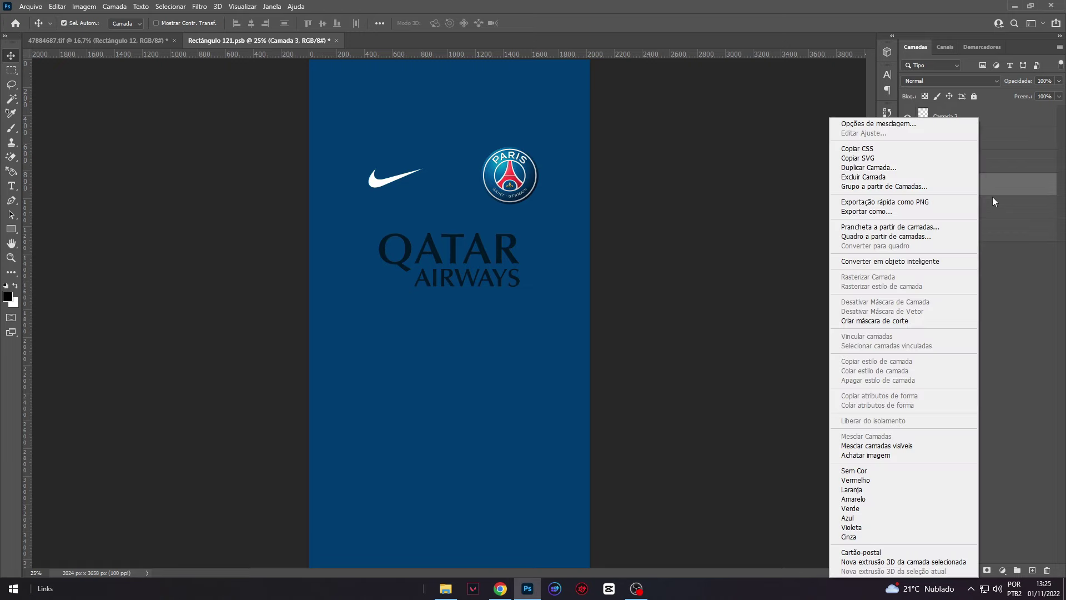
click(891, 125)
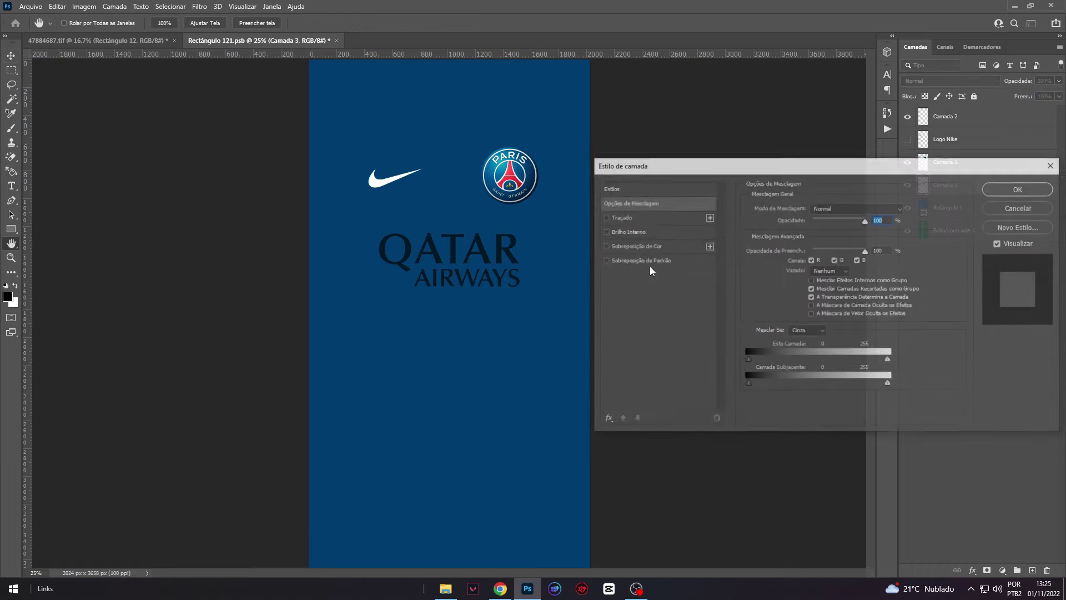
click(604, 246)
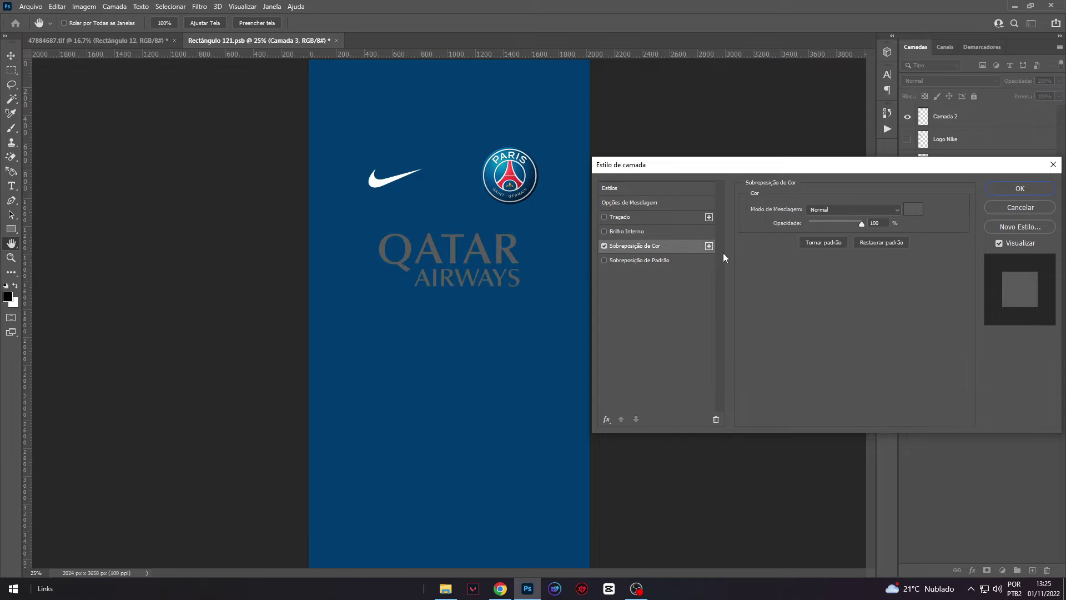
click(912, 214)
drag(859, 195, 862, 326)
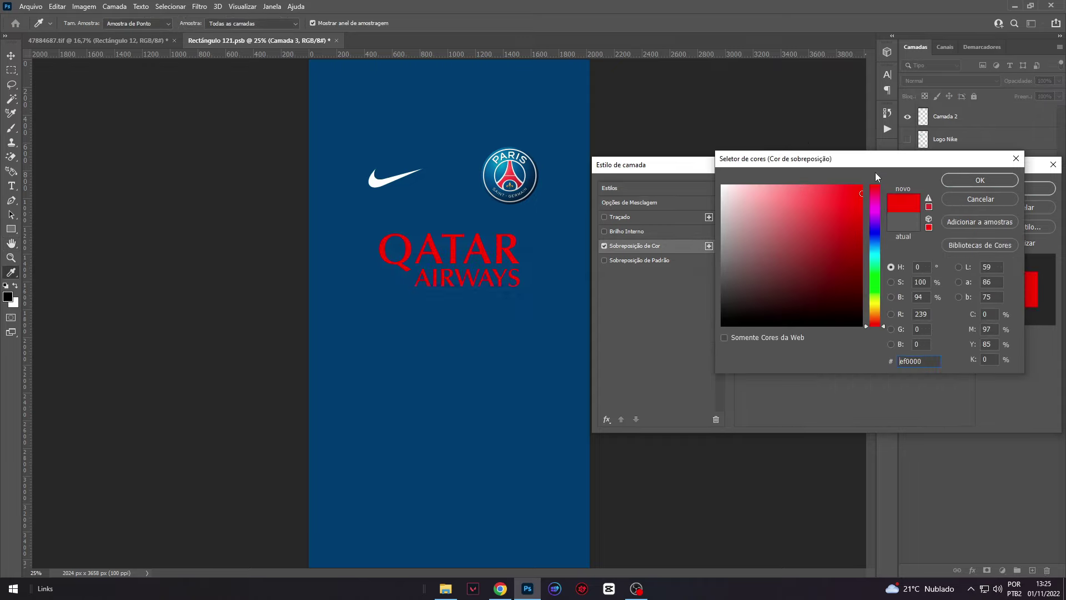
mouse_move(792, 199)
mouse_down()
mouse_move(827, 234)
mouse_move(791, 185)
mouse_move(742, 174)
mouse_up()
click(871, 266)
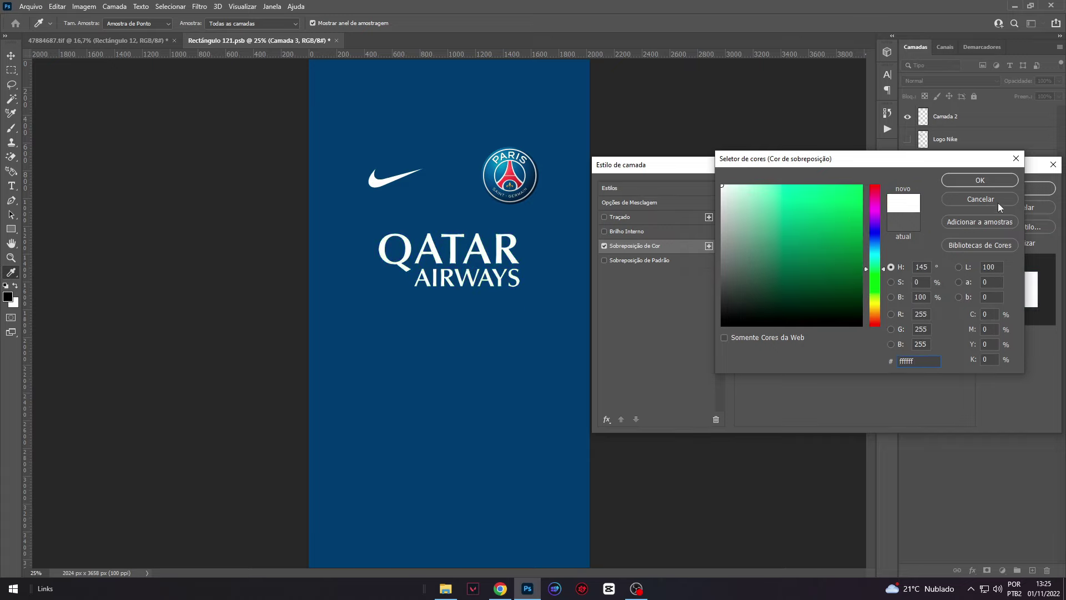
click(946, 179)
click(1028, 190)
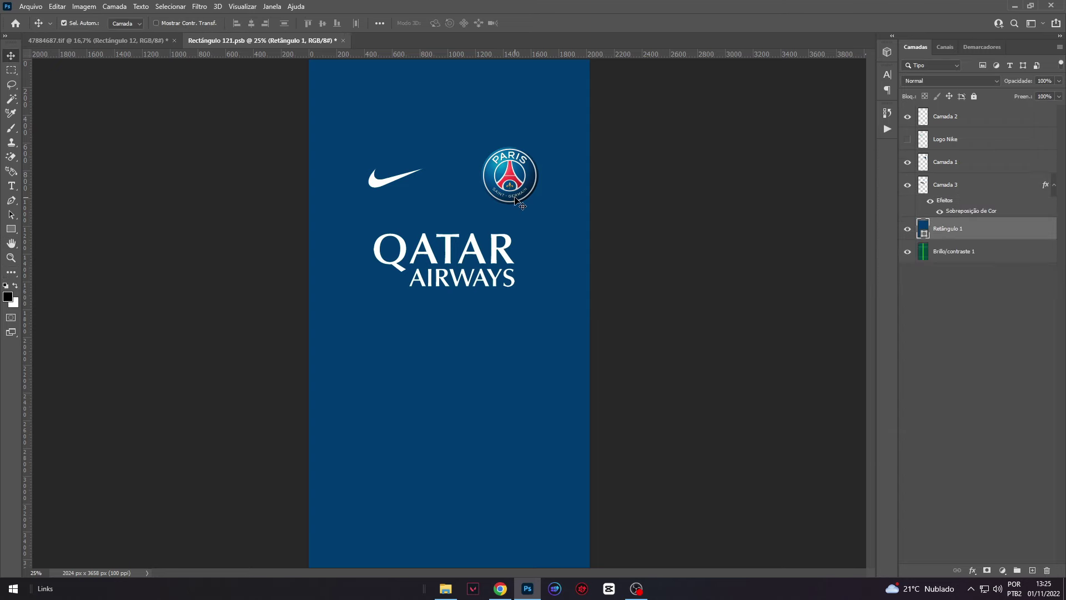
- Save the shirt artwork and compare it with the updated jersey mockup
key(ctrl+s)
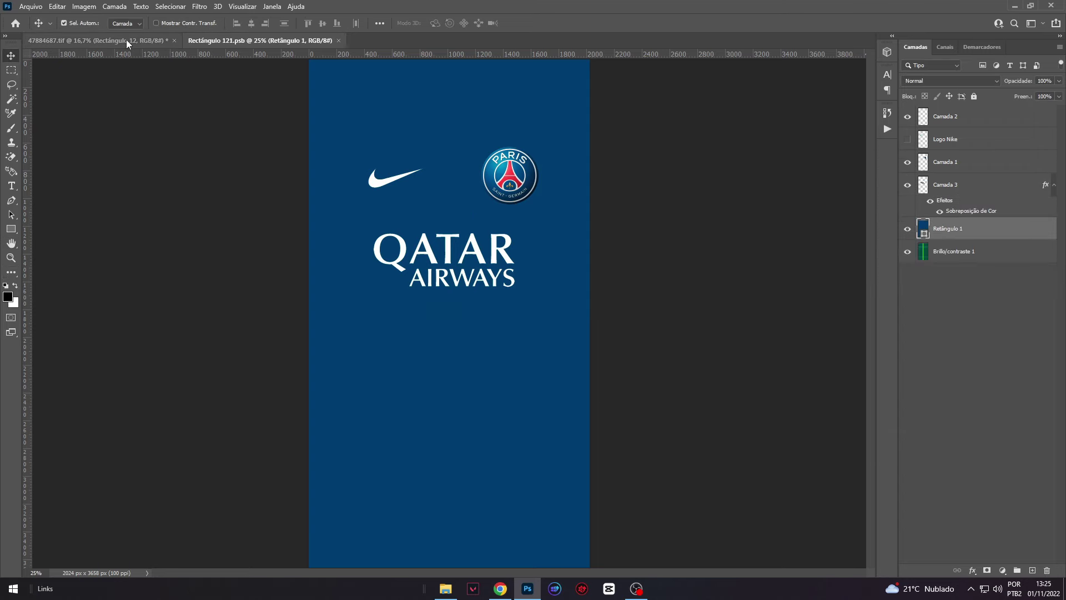
click(126, 39)
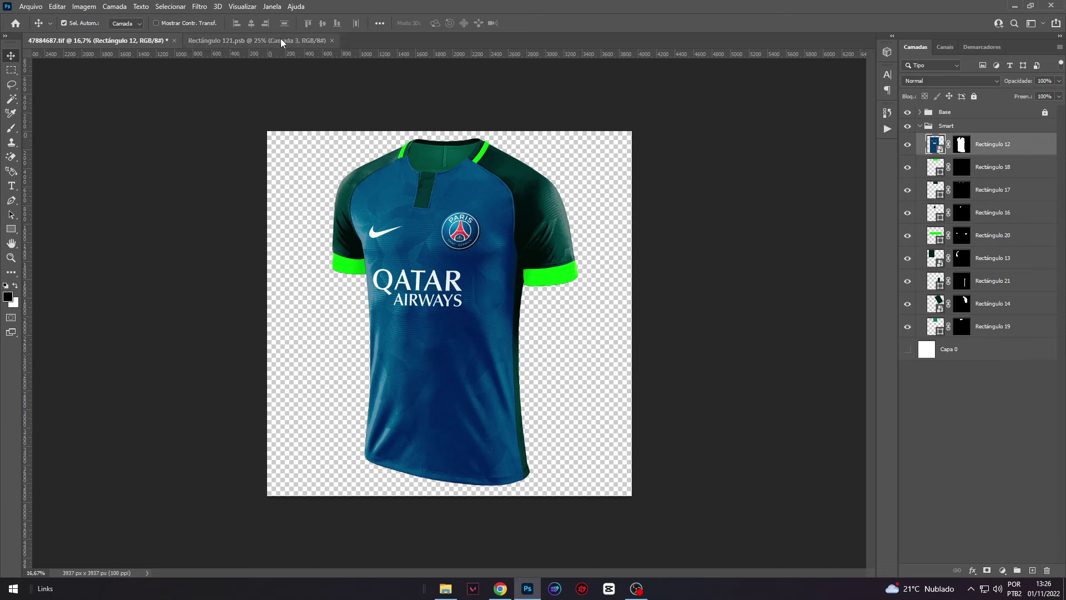
click(280, 41)
click(169, 43)
click(229, 40)
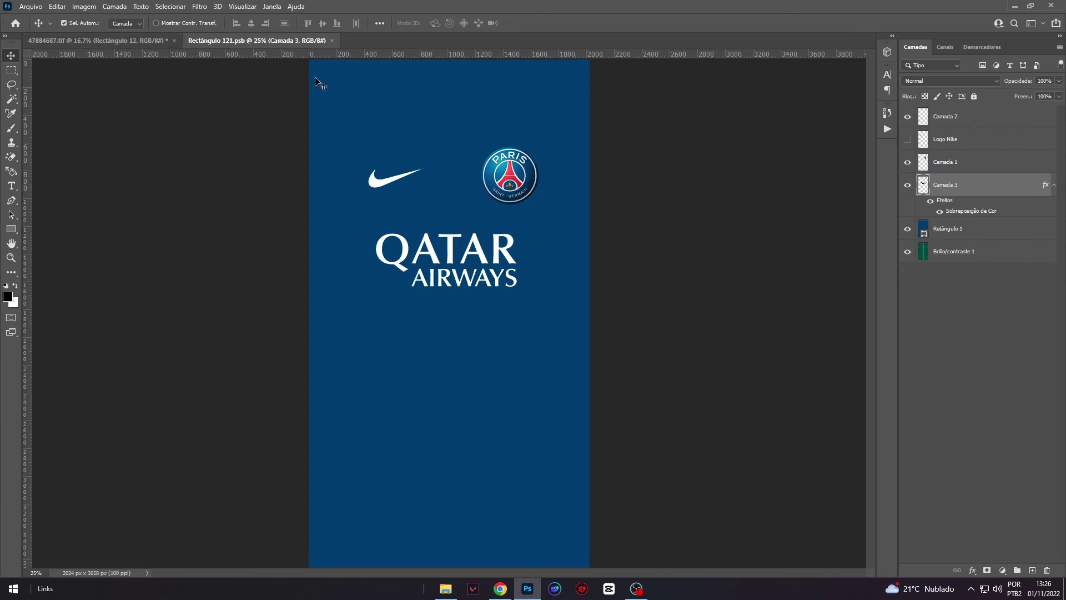
click(151, 42)
click(261, 39)
click(439, 238)
- Browse File Explorer to the EDITAVEIS EM TIF patterns and drag pattern 15 into Photoshop
click(445, 589)
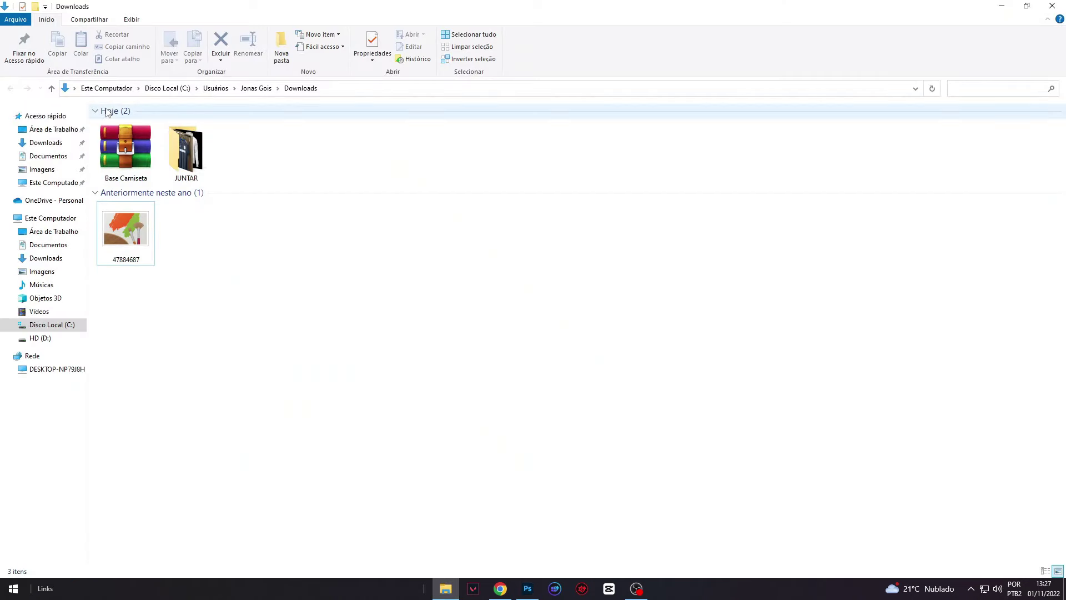
click(54, 128)
mouse_move(972, 133)
mouse_down()
mouse_move(531, 594)
mouse_move(395, 378)
mouse_up()
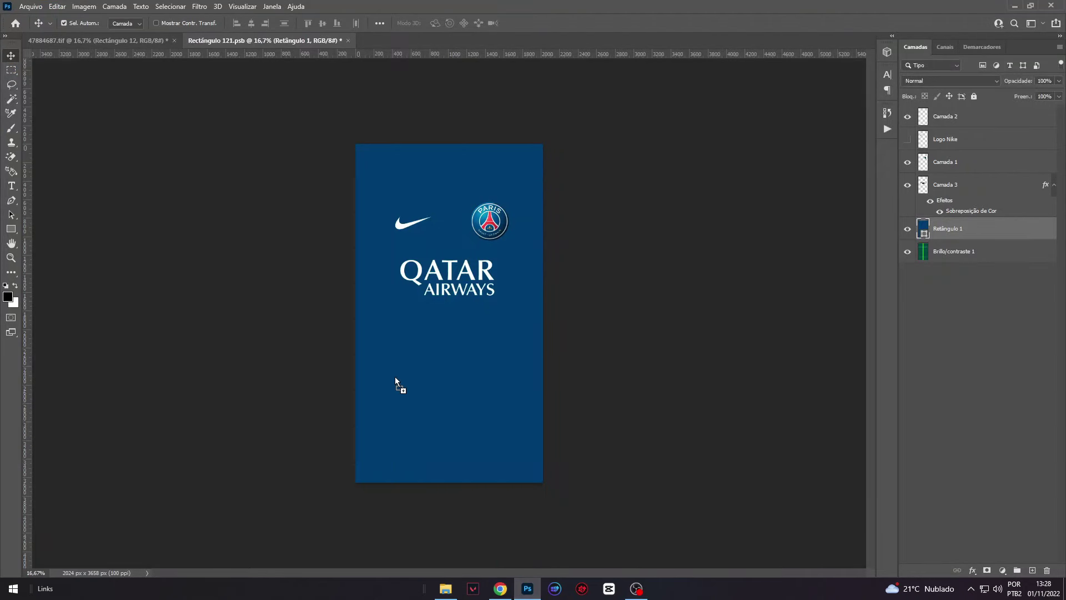
- Place camo pattern 15 stretched to fill the canvas, save, and check the mockup
drag(397, 326, 420, 334)
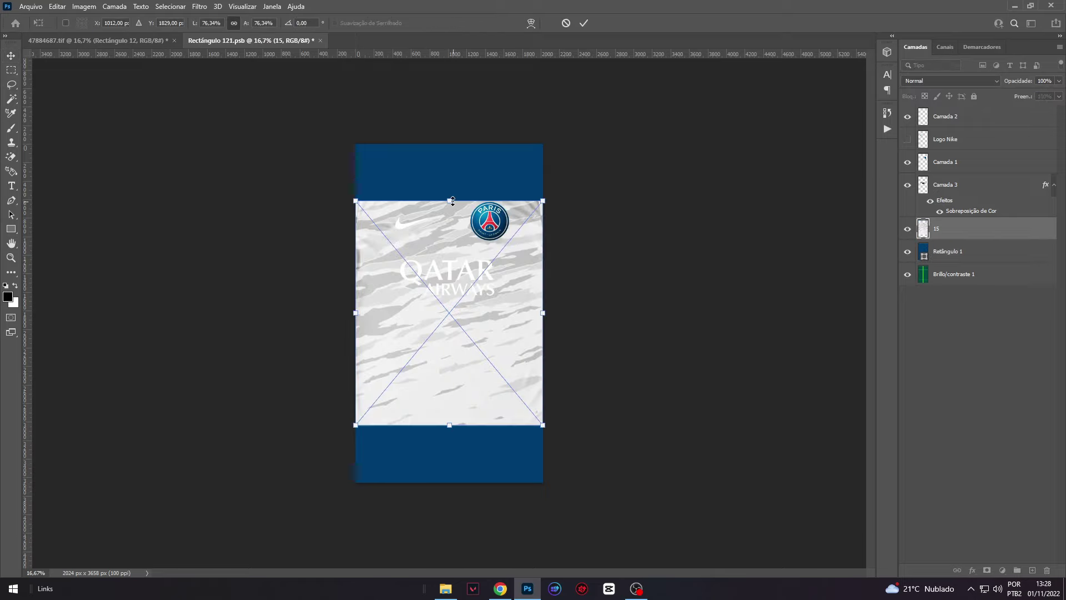
drag(453, 200, 444, 131)
drag(449, 425, 457, 504)
key(Return)
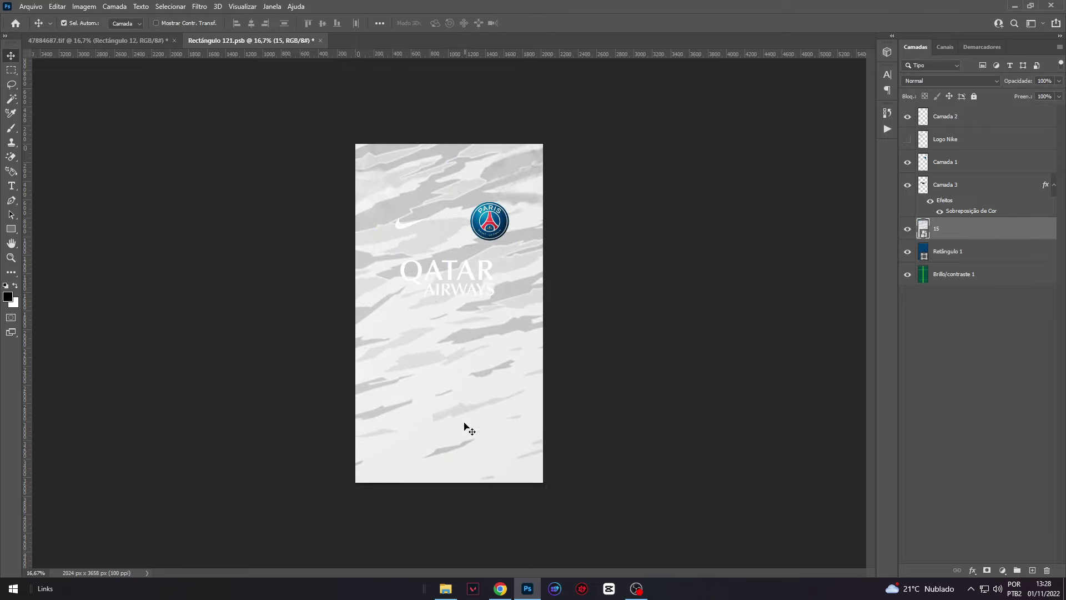
key(ctrl+s)
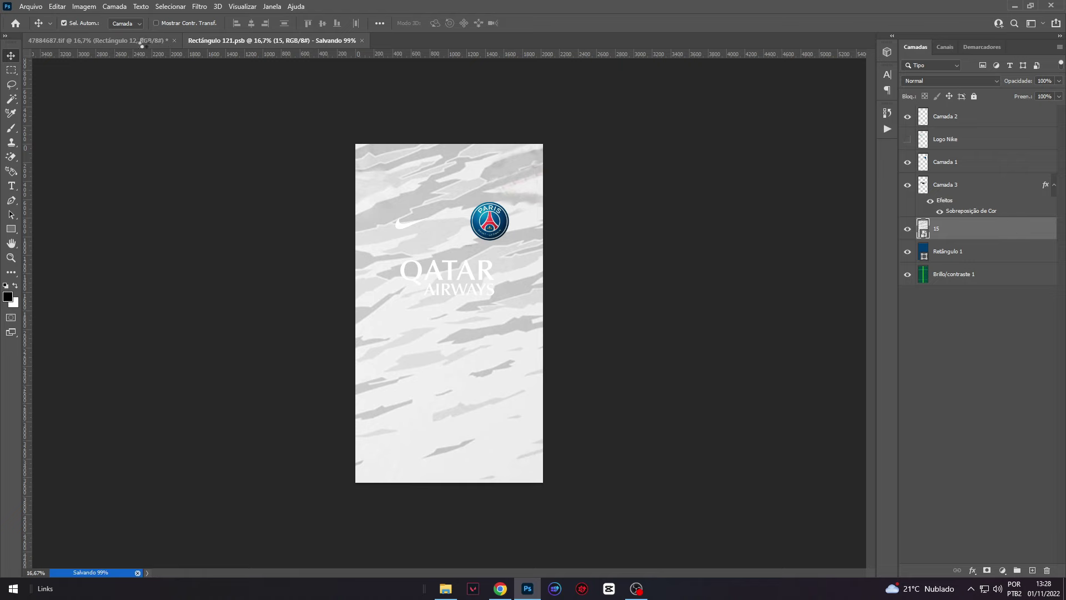
click(137, 40)
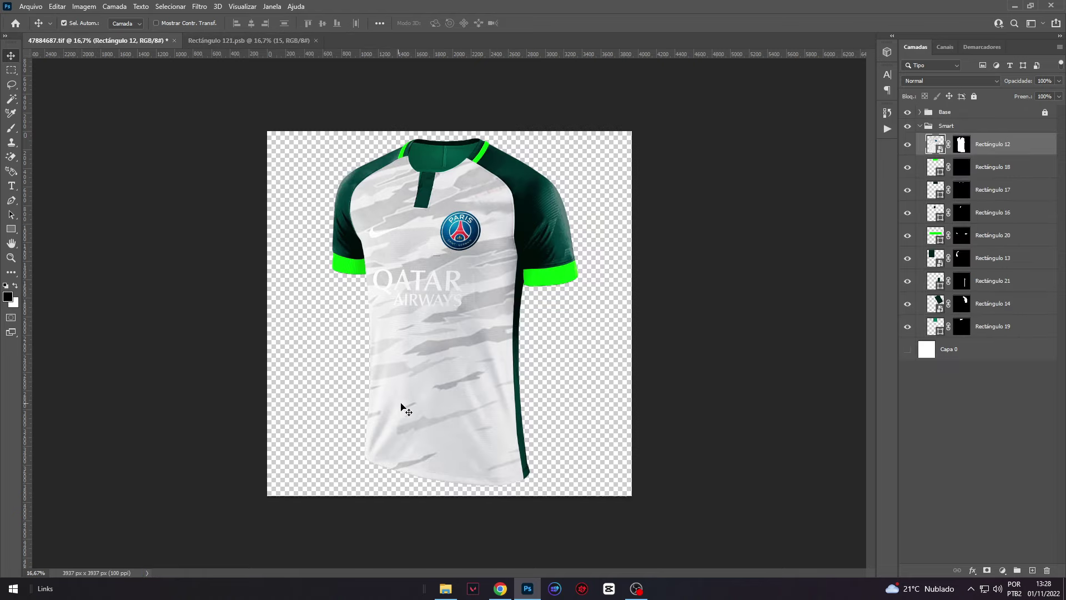
click(288, 39)
- Set the camo layer's blend mode to Superexposição de Cores, save, and preview the mockup
click(941, 80)
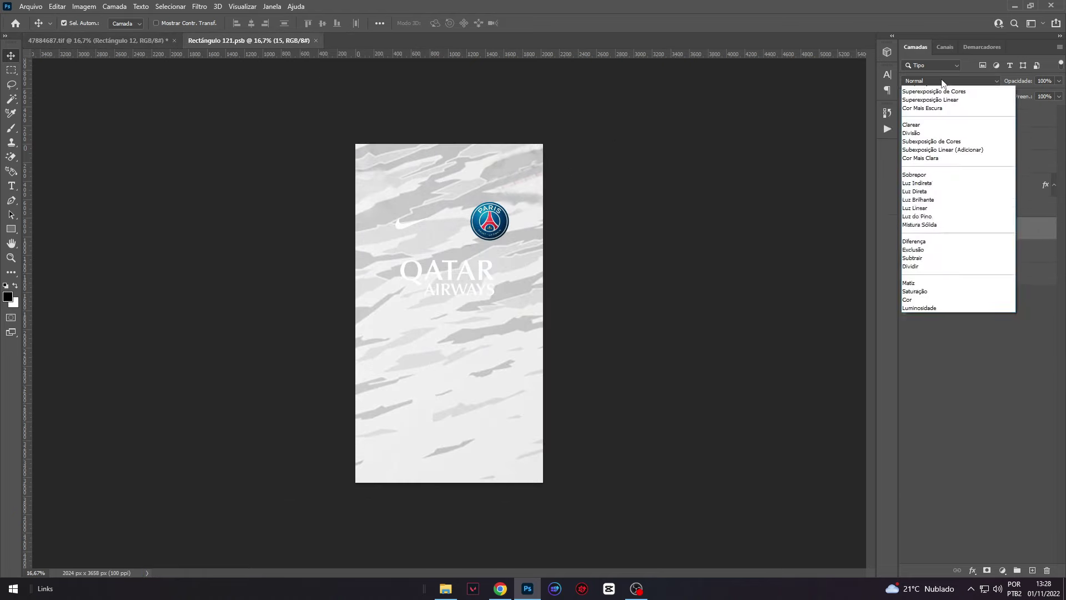
key(Down)
key(Down)
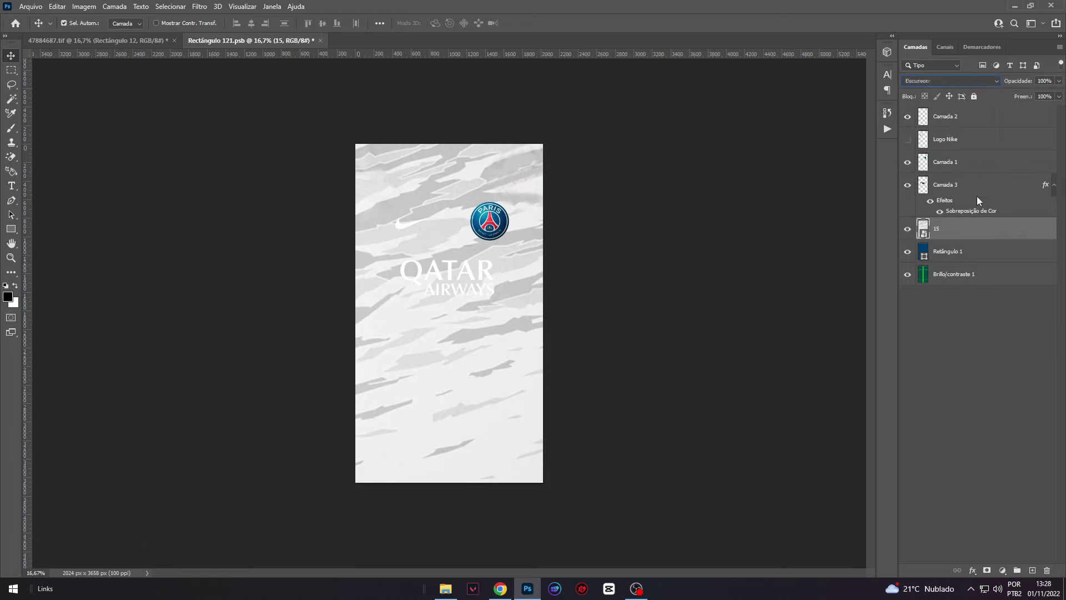
key(Down)
key(Down)
key(Down)
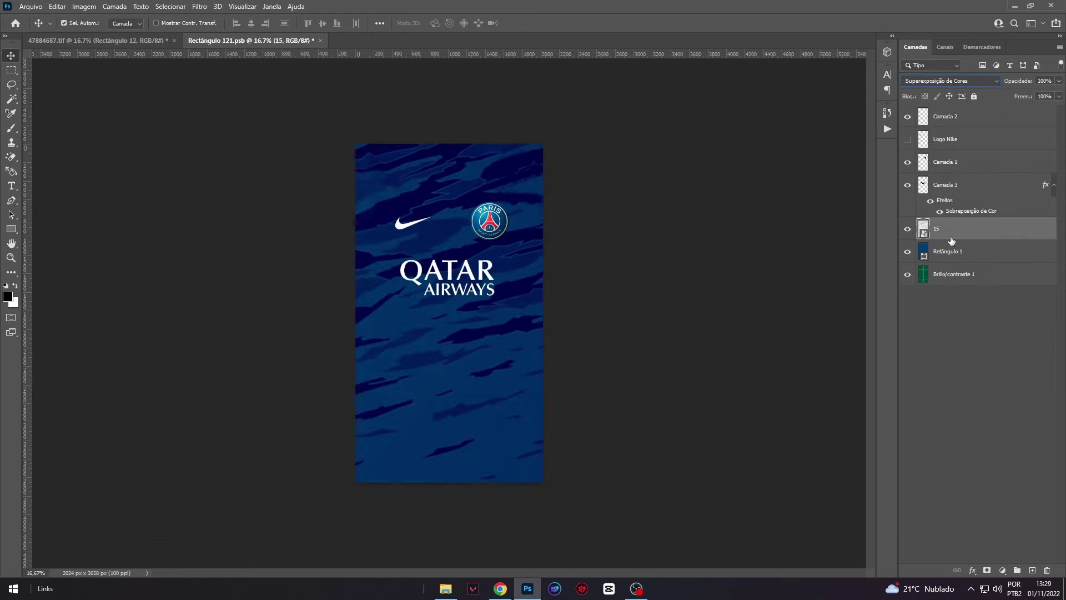
key(ctrl+s)
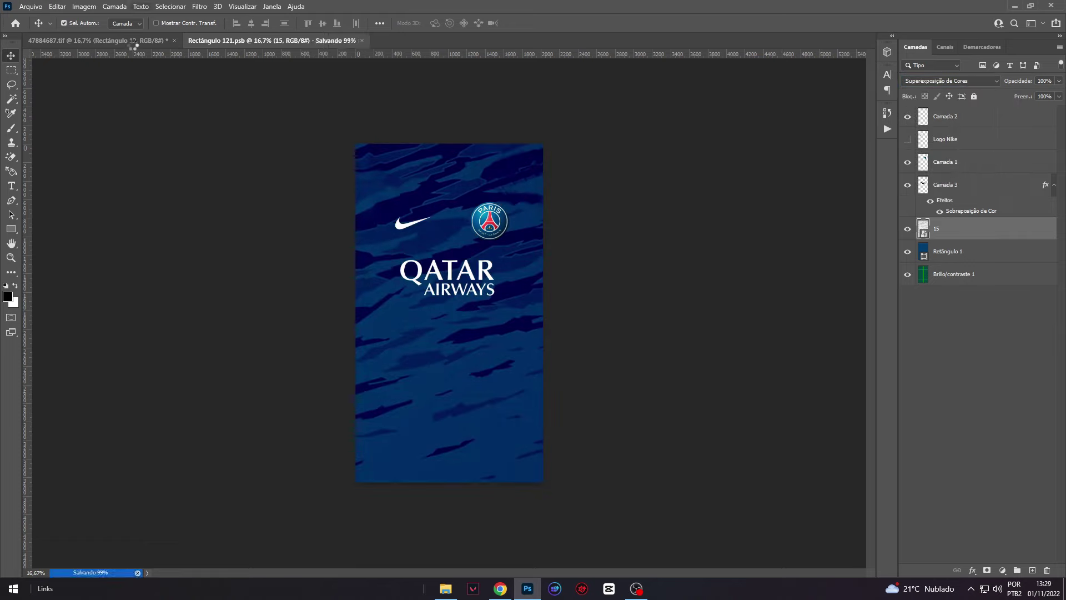
click(133, 44)
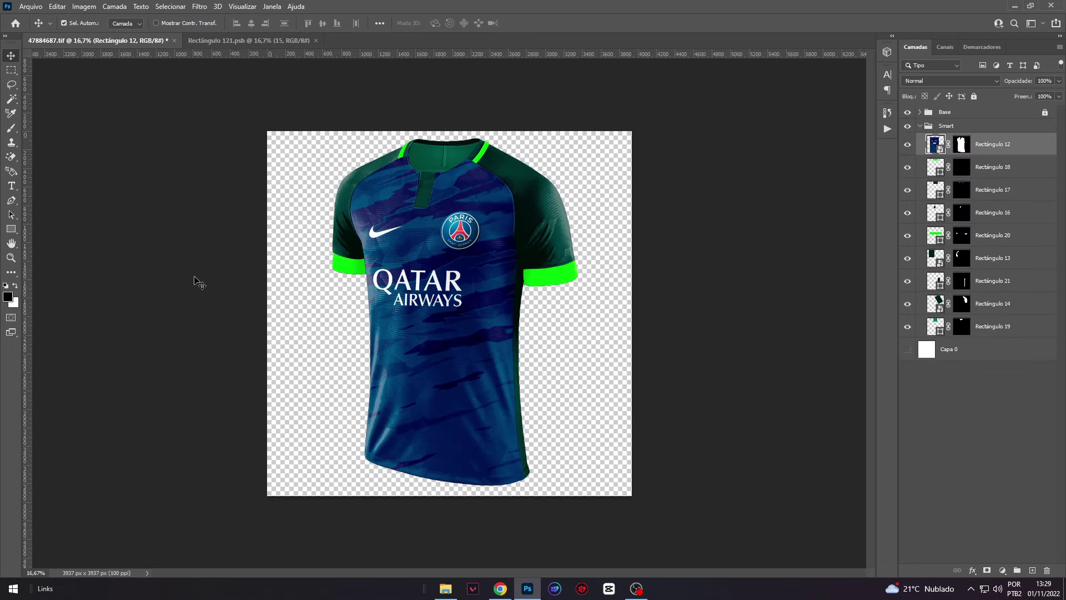
click(267, 41)
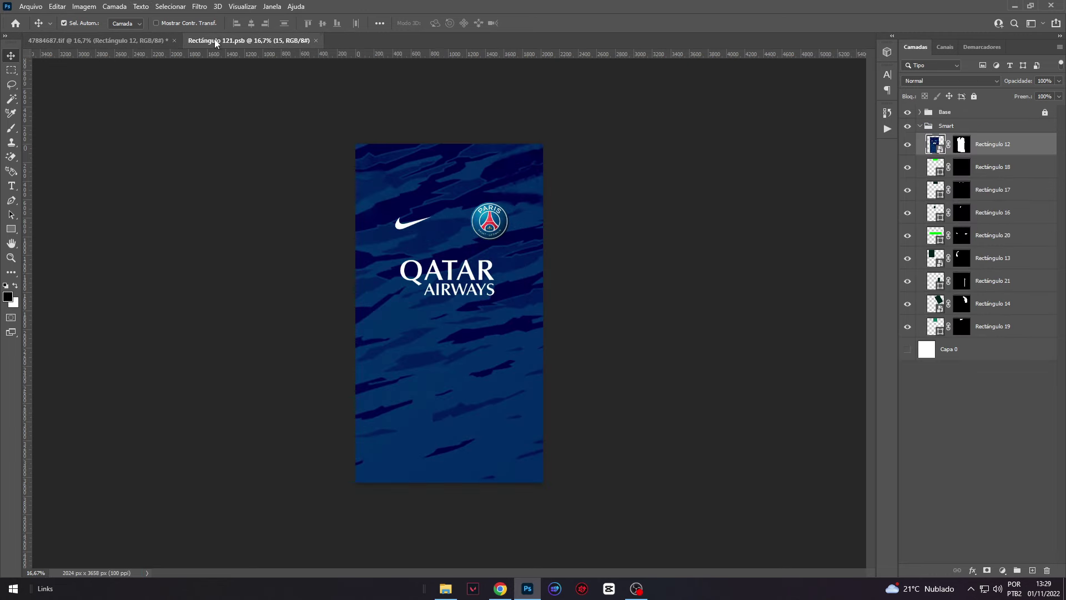
- Lower the camo layer's opacity to 16%, save, and view the subtle camo on the mockup
click(1059, 81)
drag(1058, 95, 1030, 95)
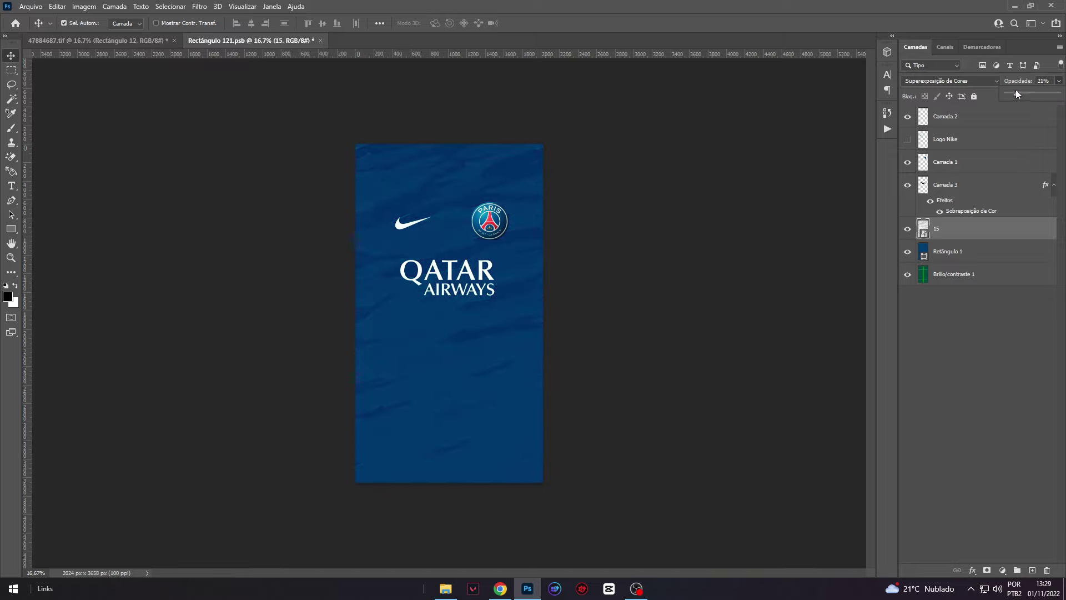
drag(1018, 93, 1015, 94)
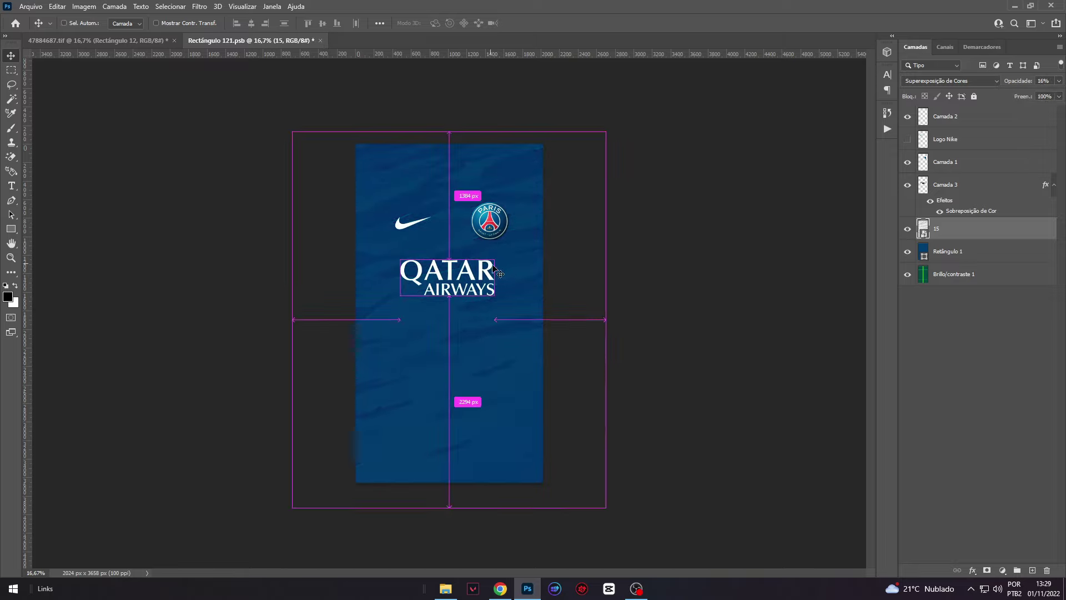
key(ctrl+s)
click(64, 41)
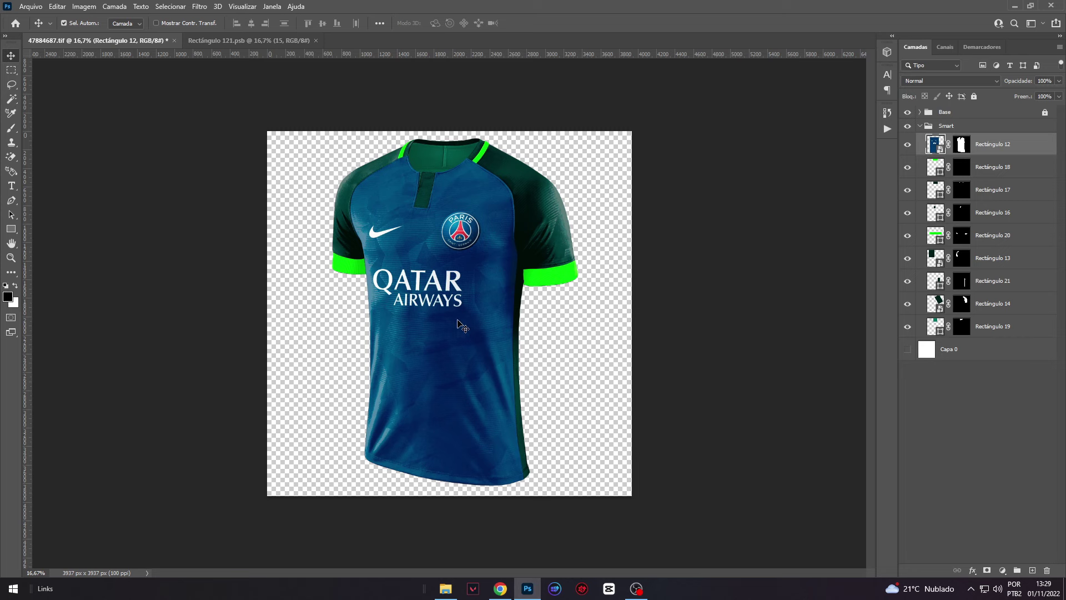
click(500, 588)
- Look at a PSG kit reference photo in Chrome, then return to the Rectángulo 121.psb design
key(ctrl+Tab)
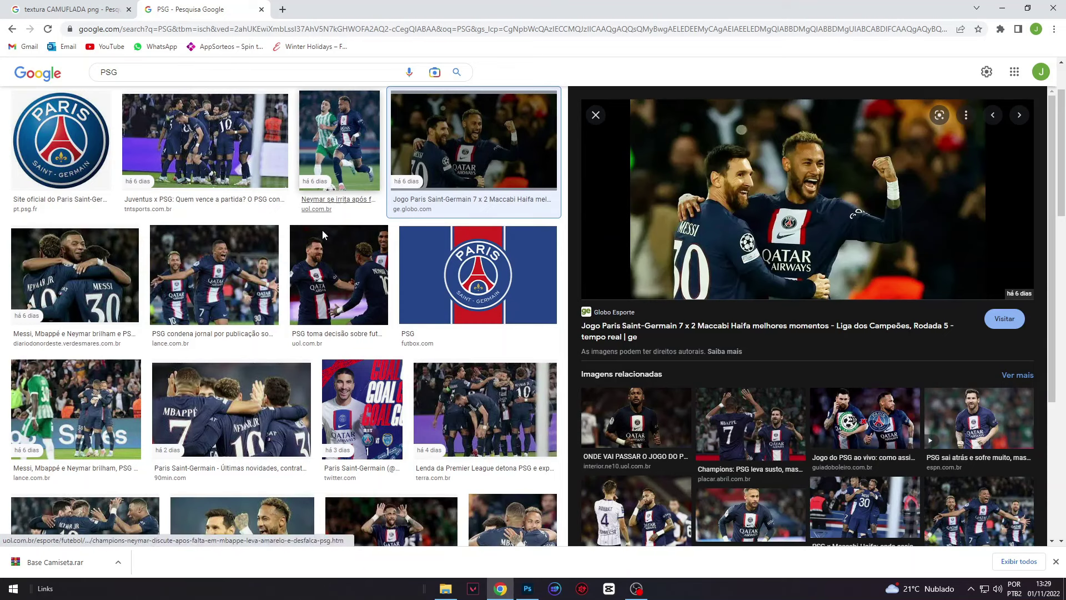
click(202, 311)
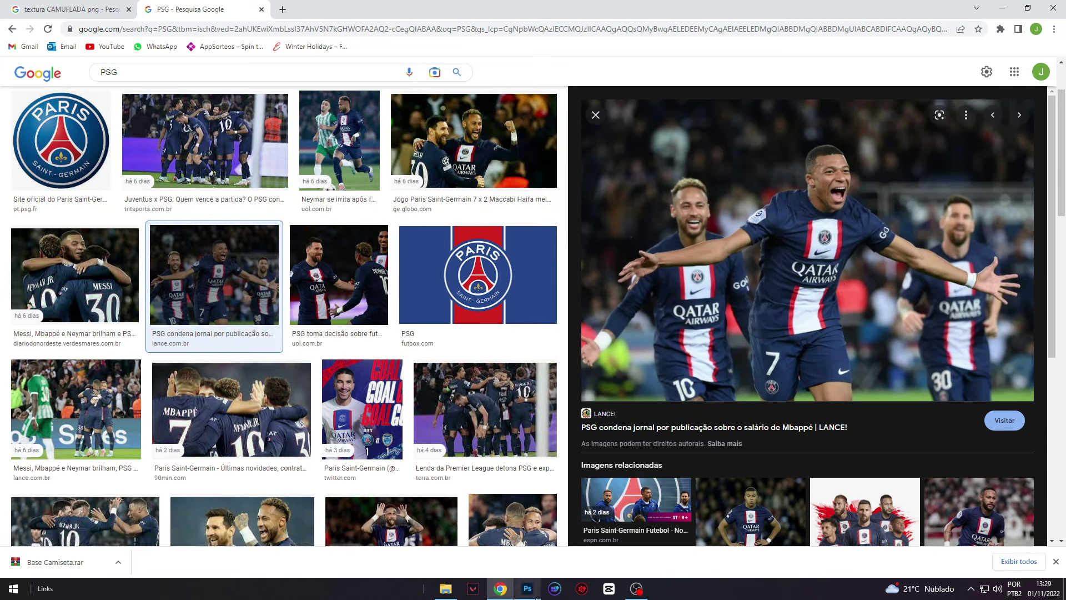
click(528, 588)
click(262, 40)
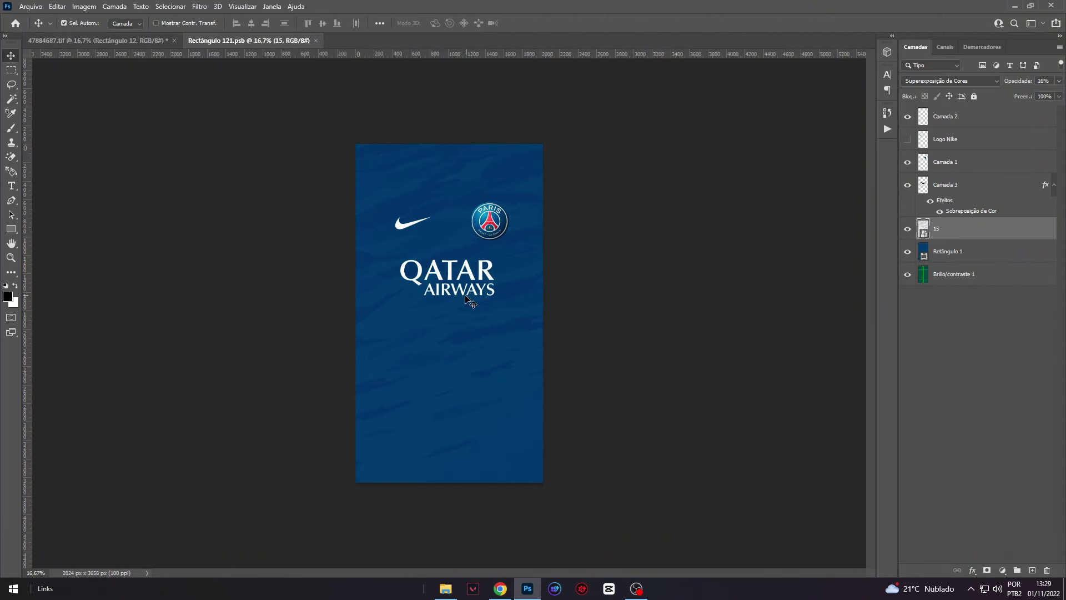
- Draw a wide rectangle across the chest over the sponsor and fill it with #ffffff
click(439, 276)
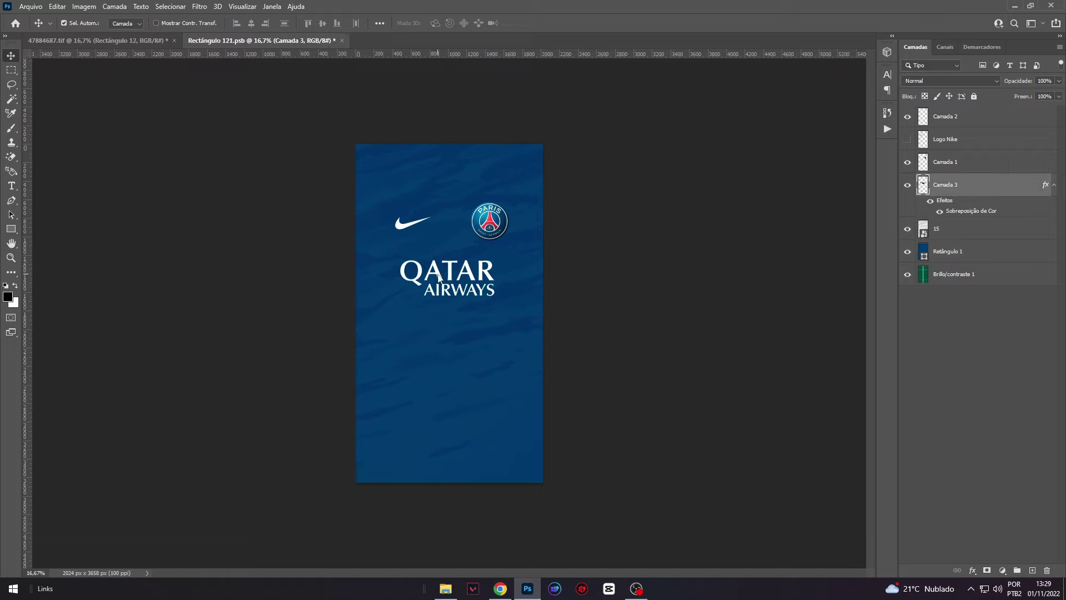
click(11, 228)
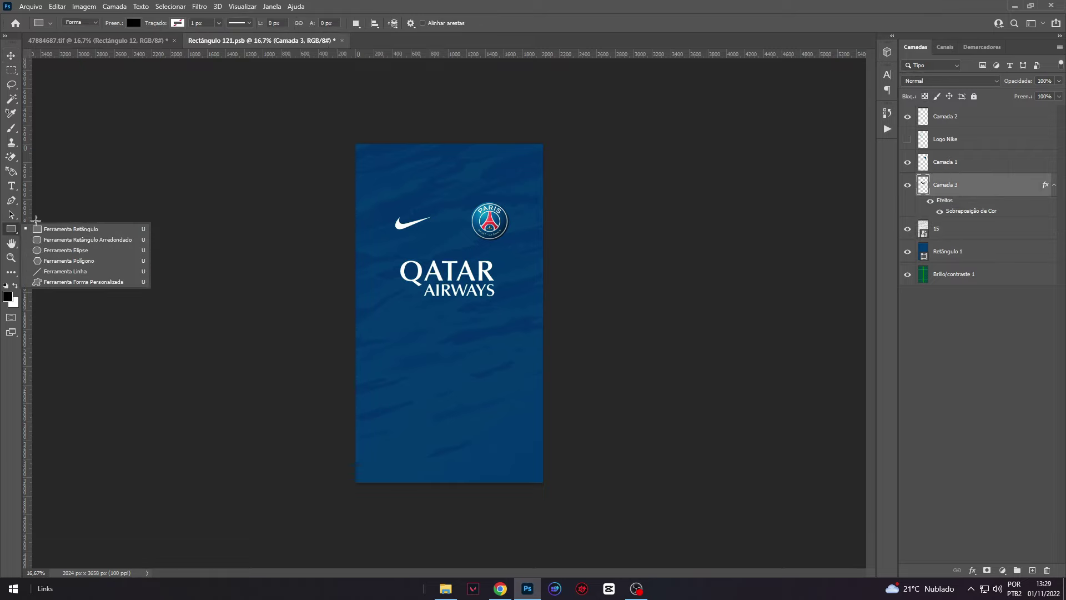
click(11, 229)
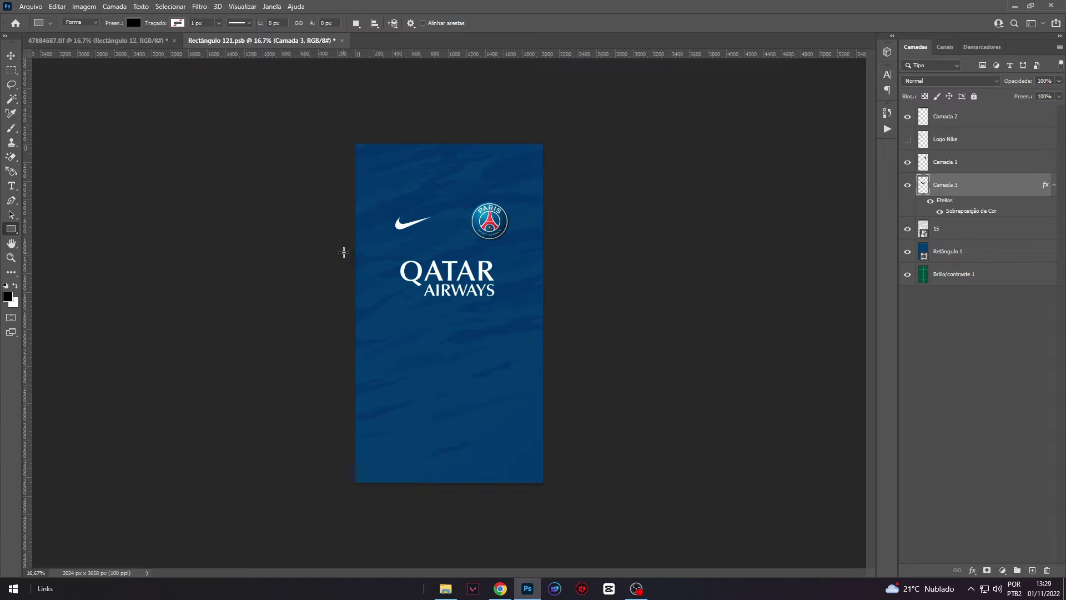
drag(343, 252, 562, 301)
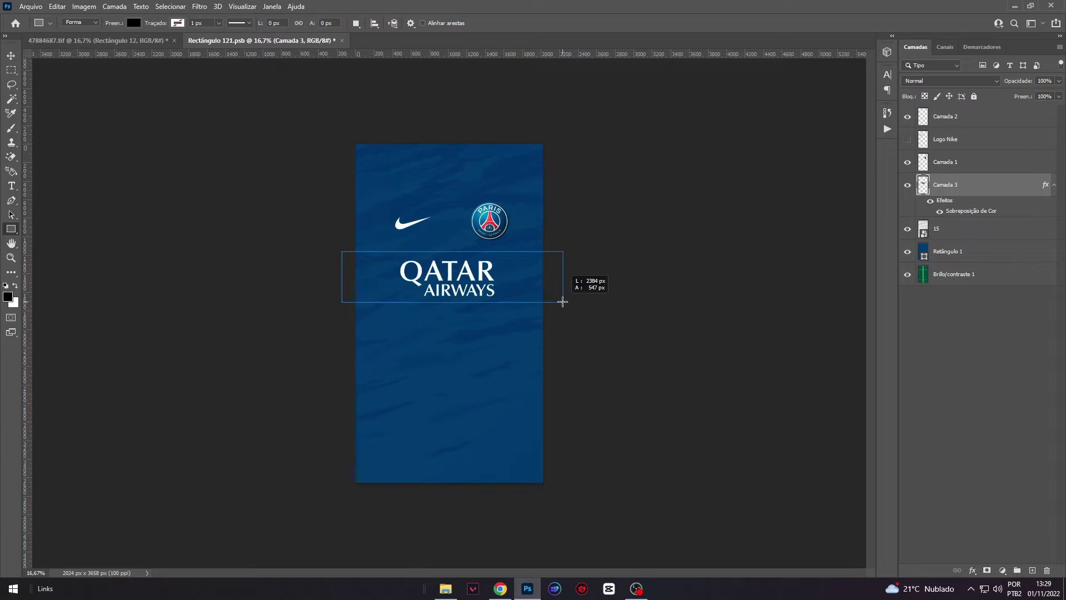
drag(562, 301, 563, 303)
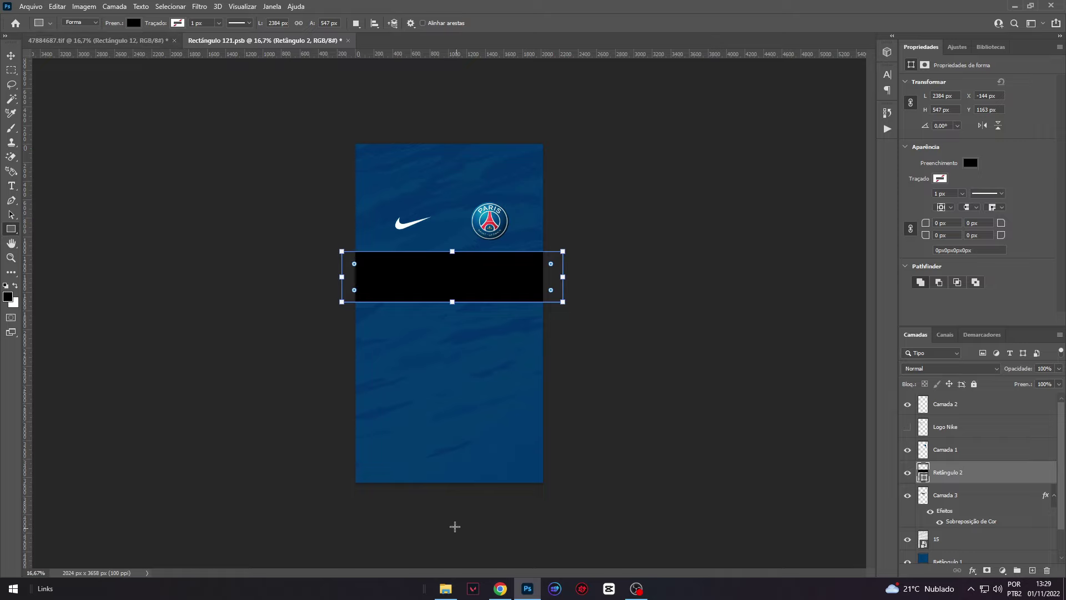
click(133, 23)
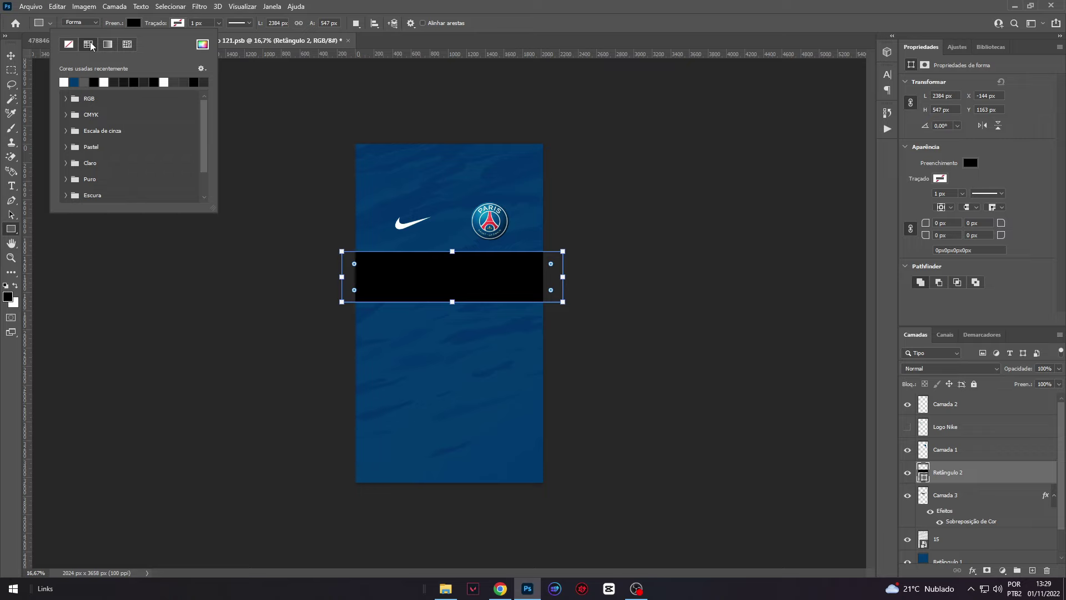
click(203, 45)
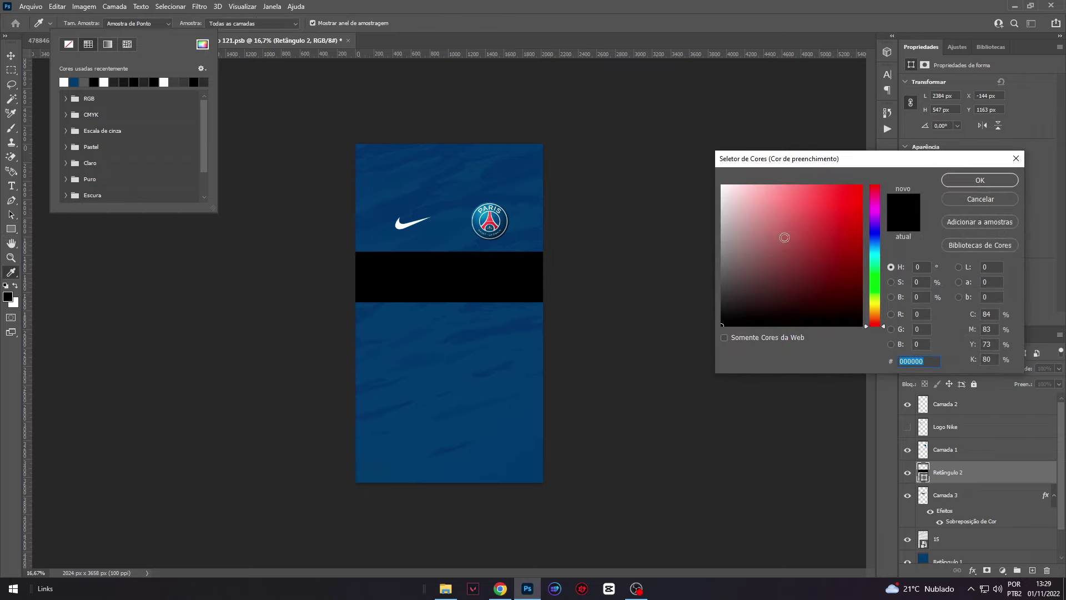
text(ffffff)
click(980, 180)
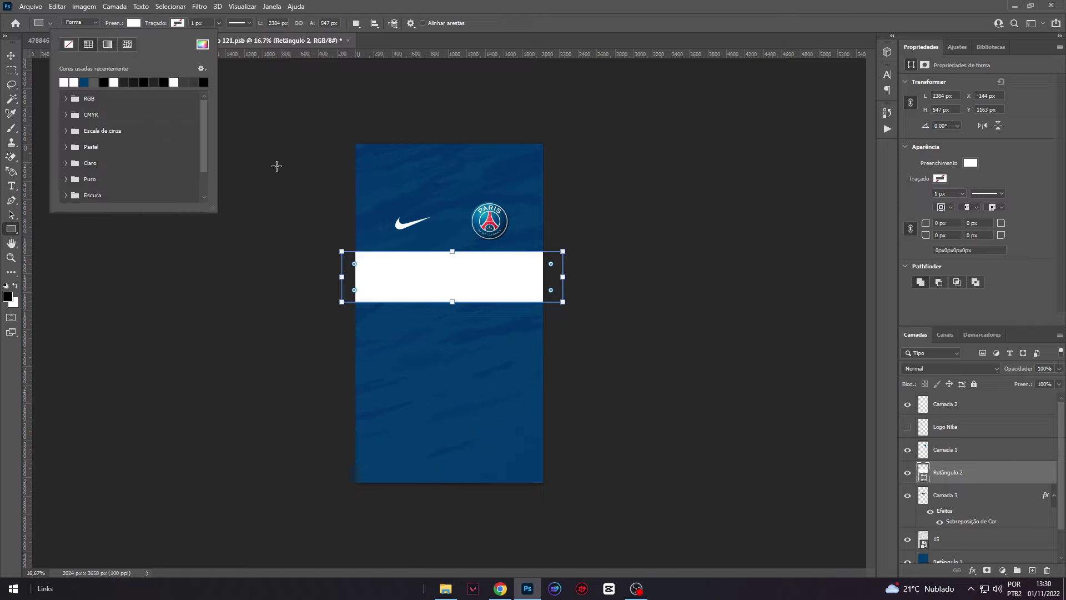
- Set the band's stroke colour to deep red #c00004 in the Color Picker
click(125, 25)
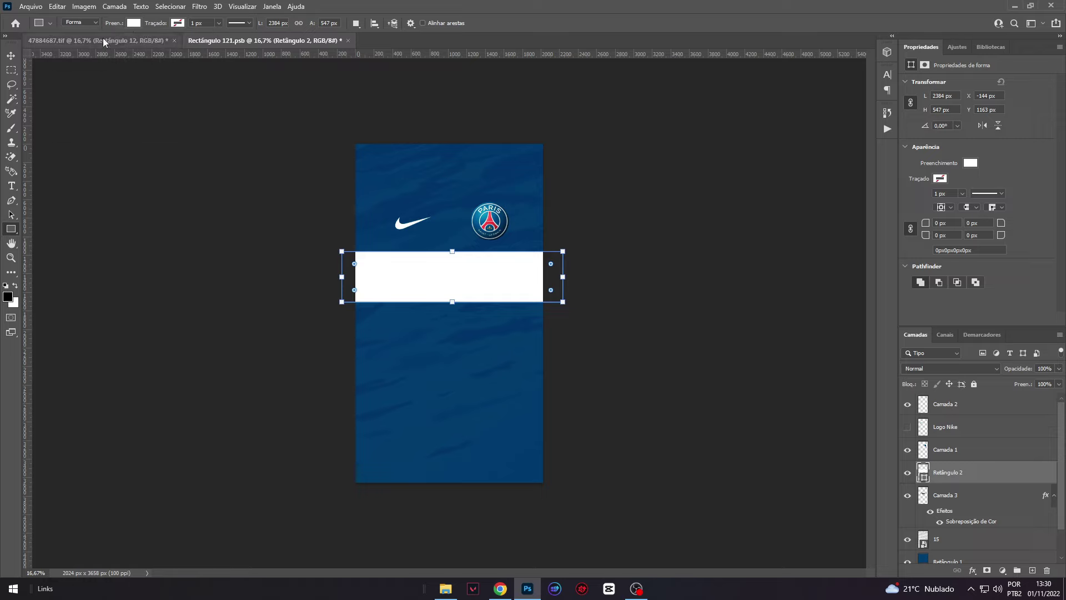
click(178, 23)
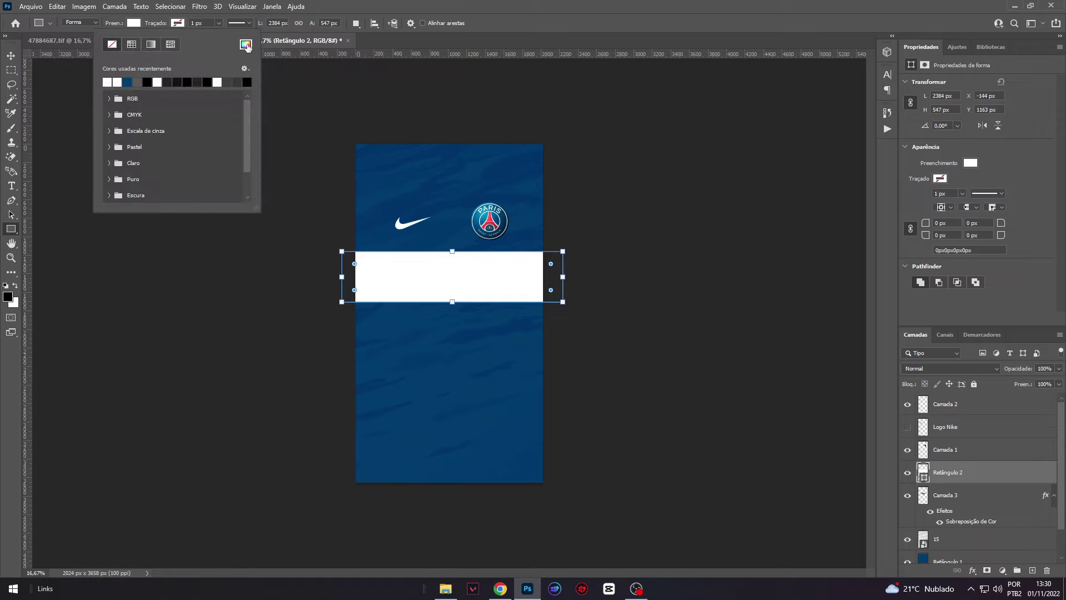
click(245, 44)
click(490, 217)
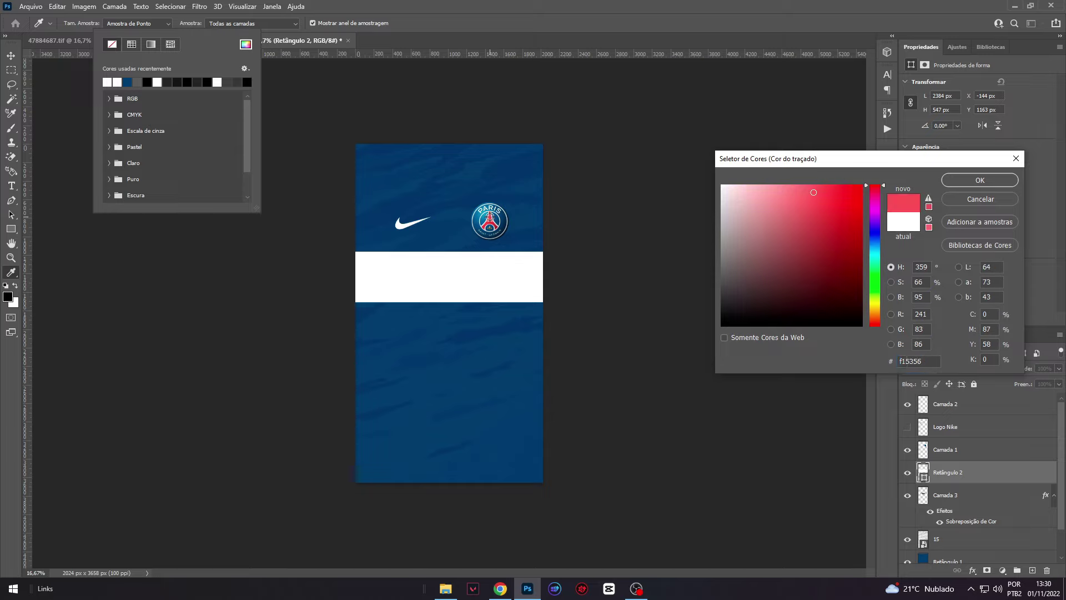
double_click(911, 360)
click(862, 219)
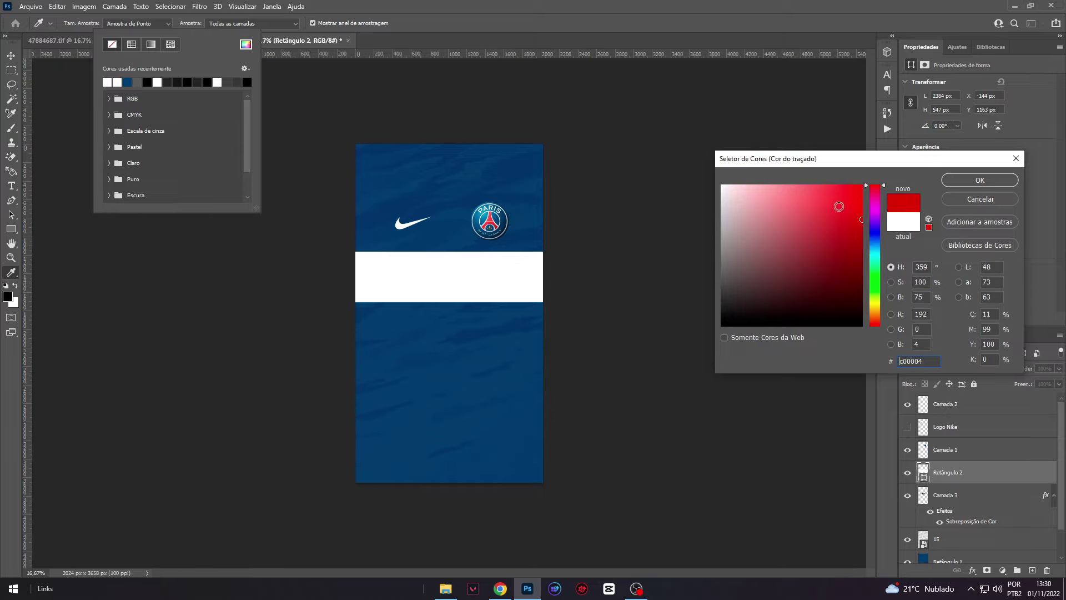
key(Return)
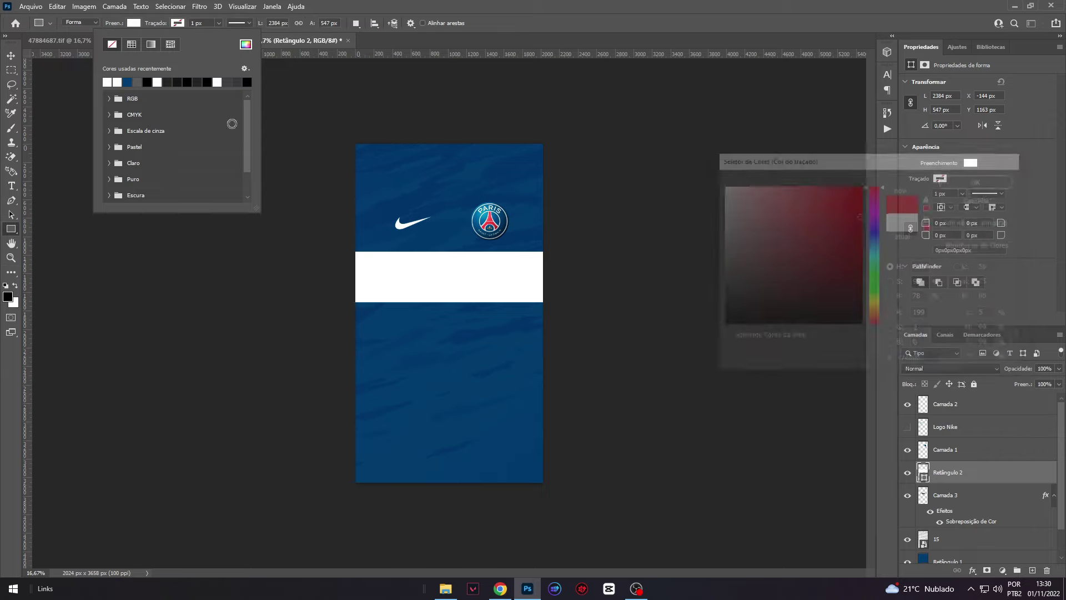
click(177, 26)
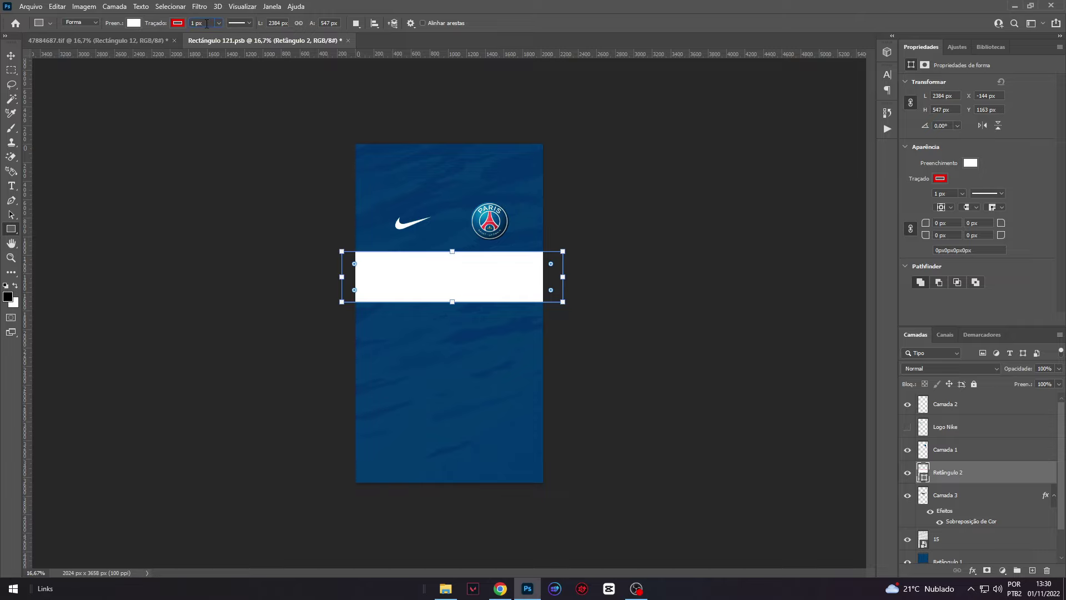
- Raise the band's red outline width to about 44 px
key(Up)
key(Up)
key(Up)
key(Return)
text(15)
key(Return)
click(220, 23)
mouse_move(211, 38)
mouse_down()
mouse_move(248, 39)
mouse_move(231, 32)
mouse_up()
key(v)
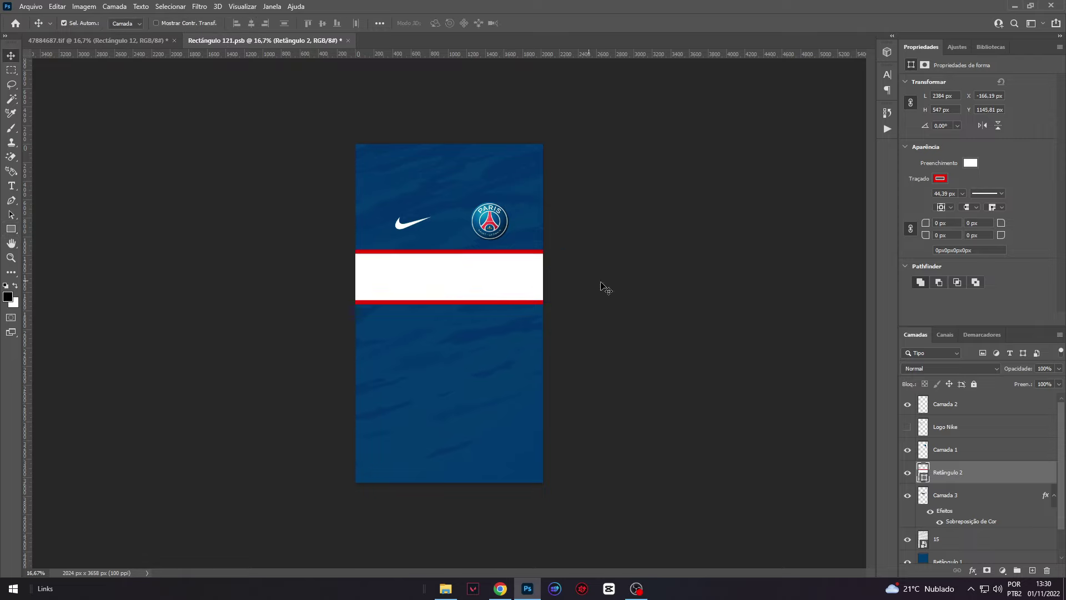
- Lower the band slightly and save so the jersey mockup updates
key(shift+Down)
key(shift+Down)
key(shift+Down)
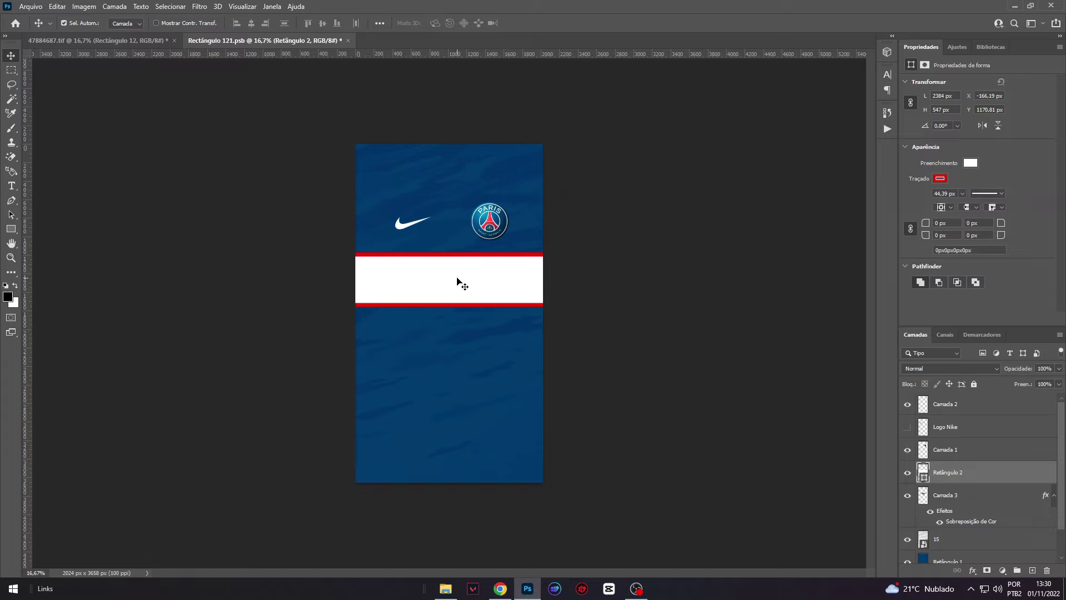
drag(456, 277, 459, 282)
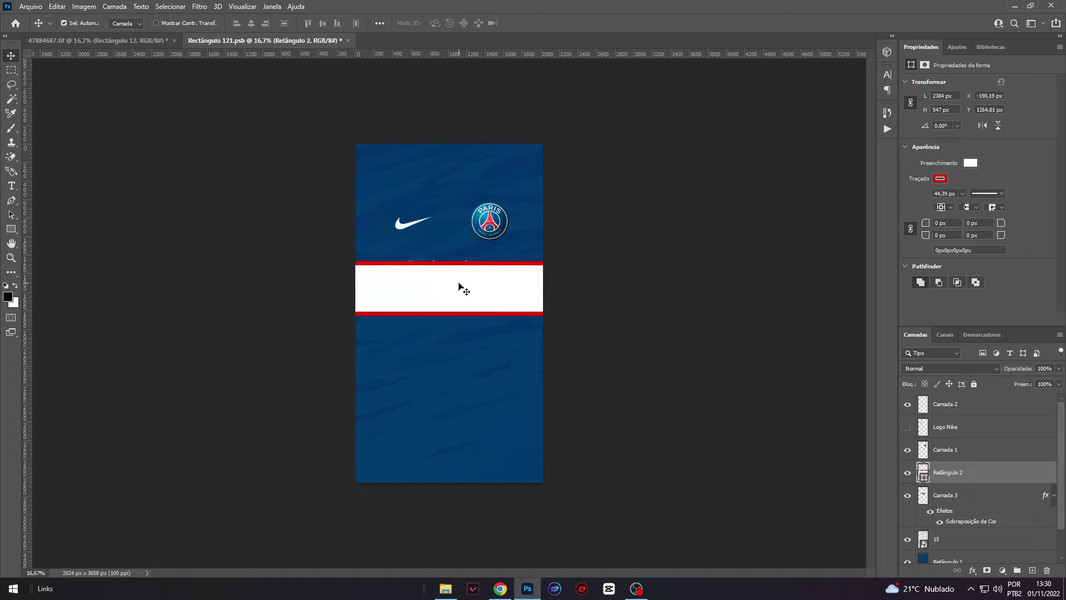
drag(458, 286, 445, 267)
key(ctrl+s)
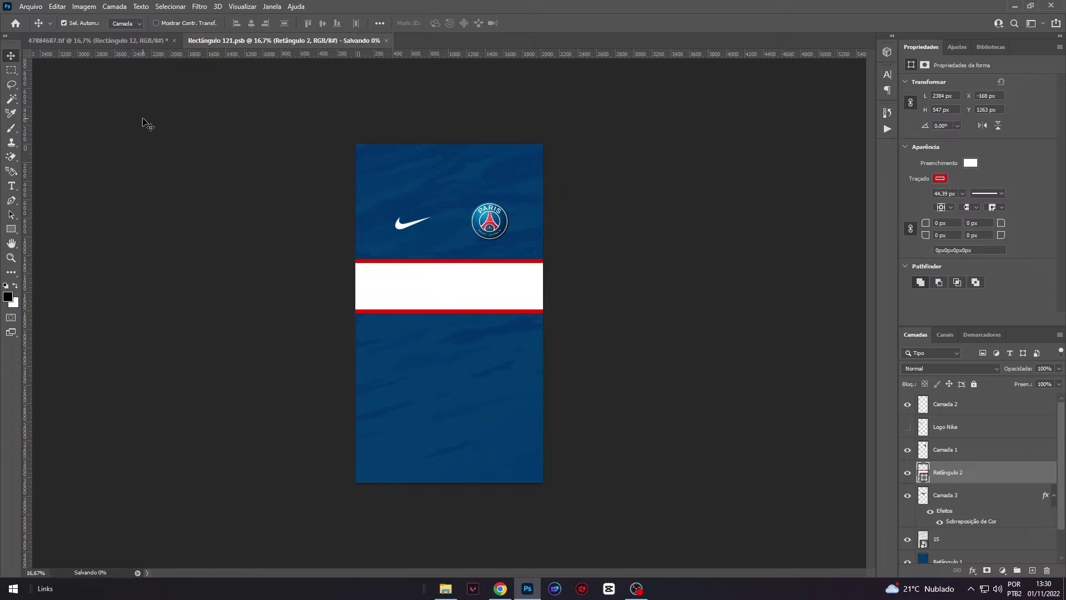
click(135, 43)
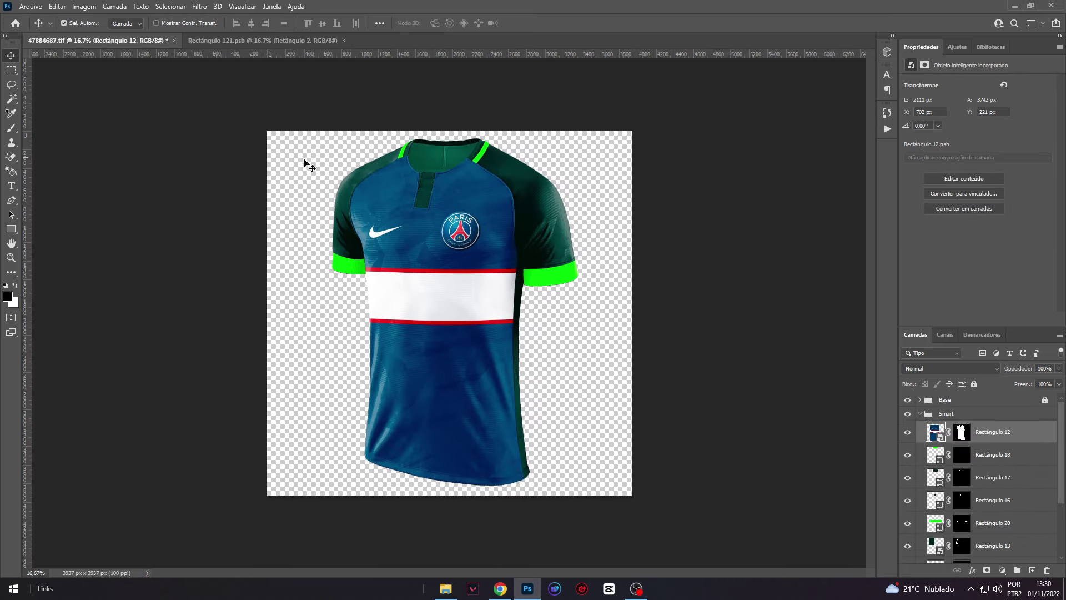
click(258, 42)
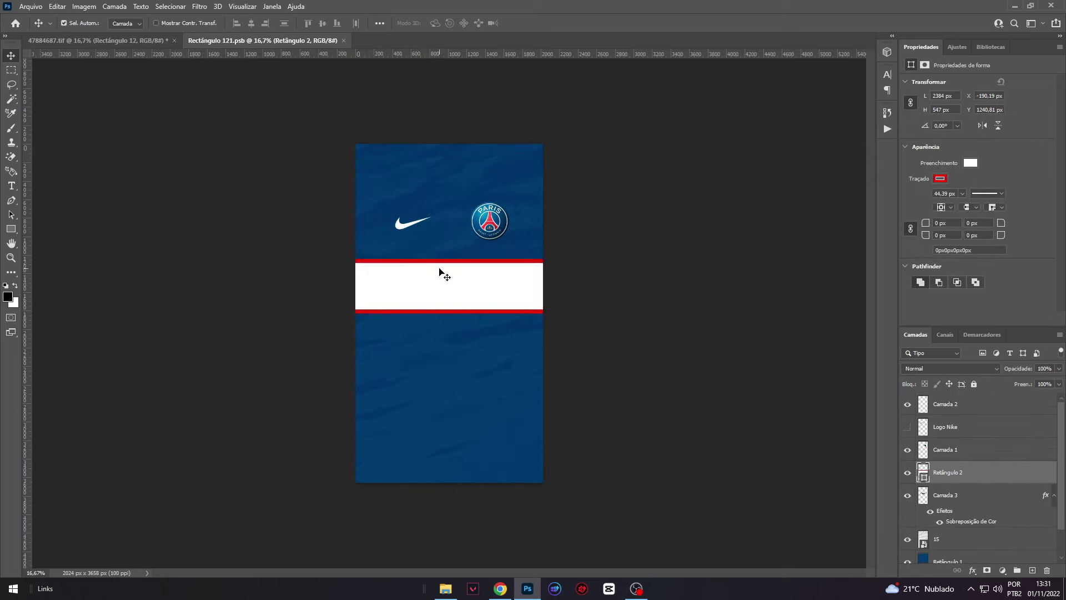
- Tilt and slightly enlarge the band with Free Transform
key(ctrl+t)
drag(552, 245, 561, 241)
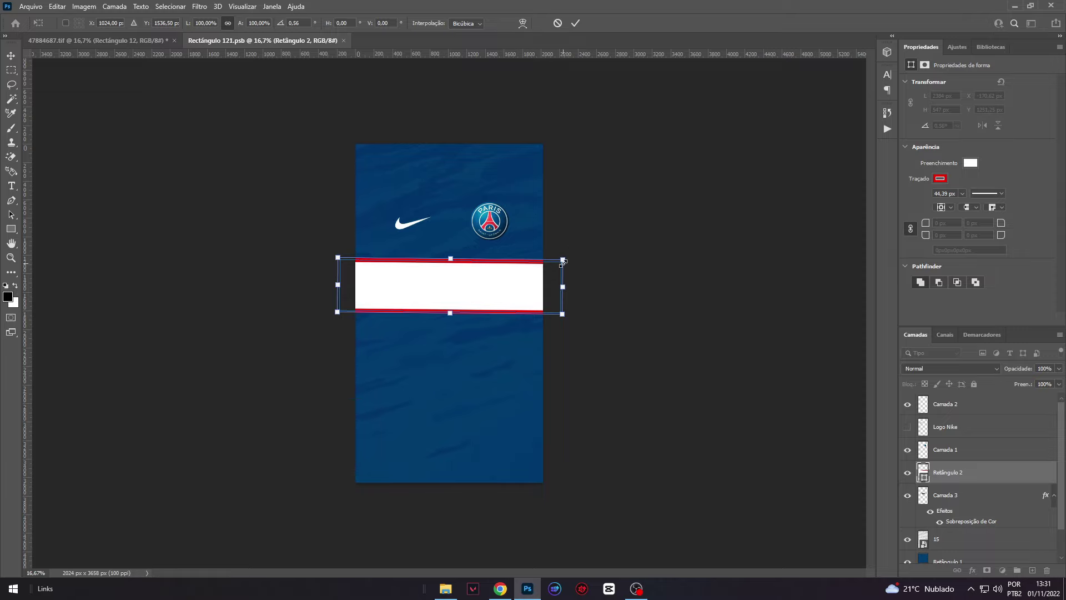
drag(563, 260, 572, 226)
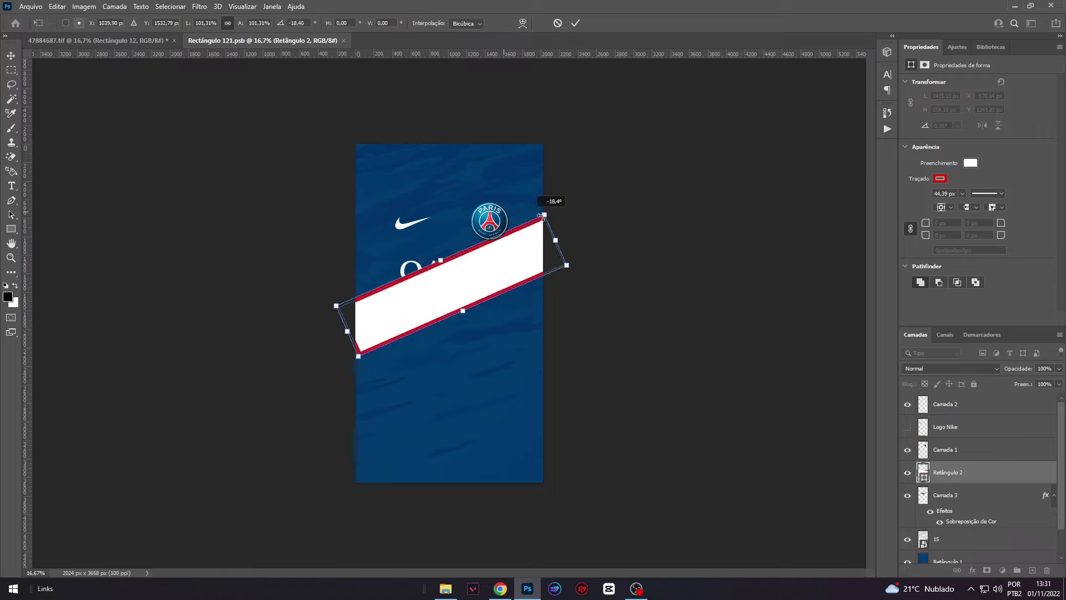
key(Return)
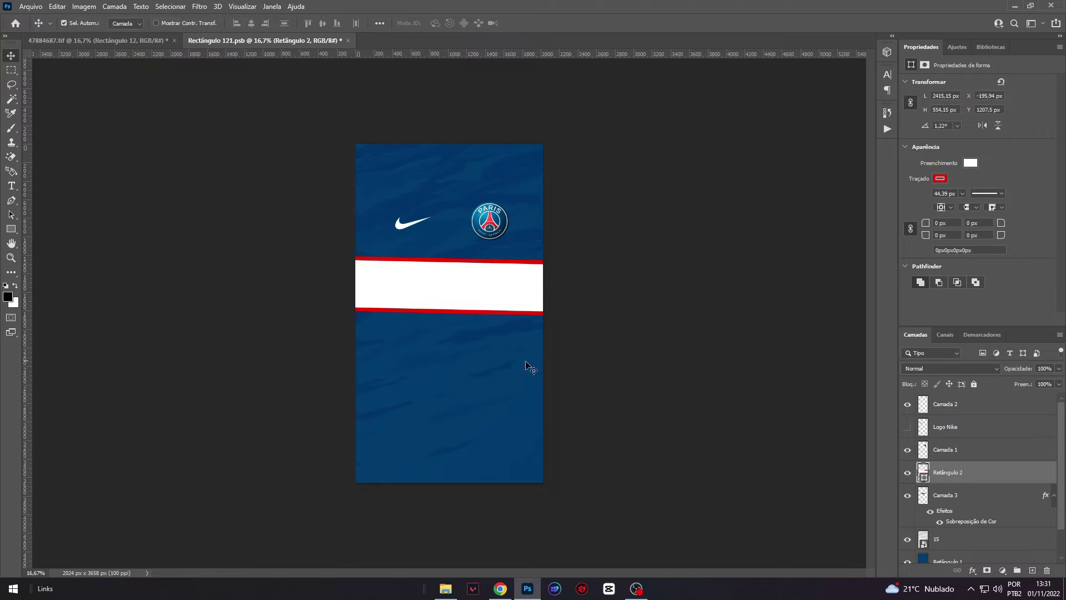
drag(960, 480, 953, 481)
- Close the Properties tab group so the Layers panel runs full height
right_click(1024, 44)
key(Escape)
right_click(1018, 48)
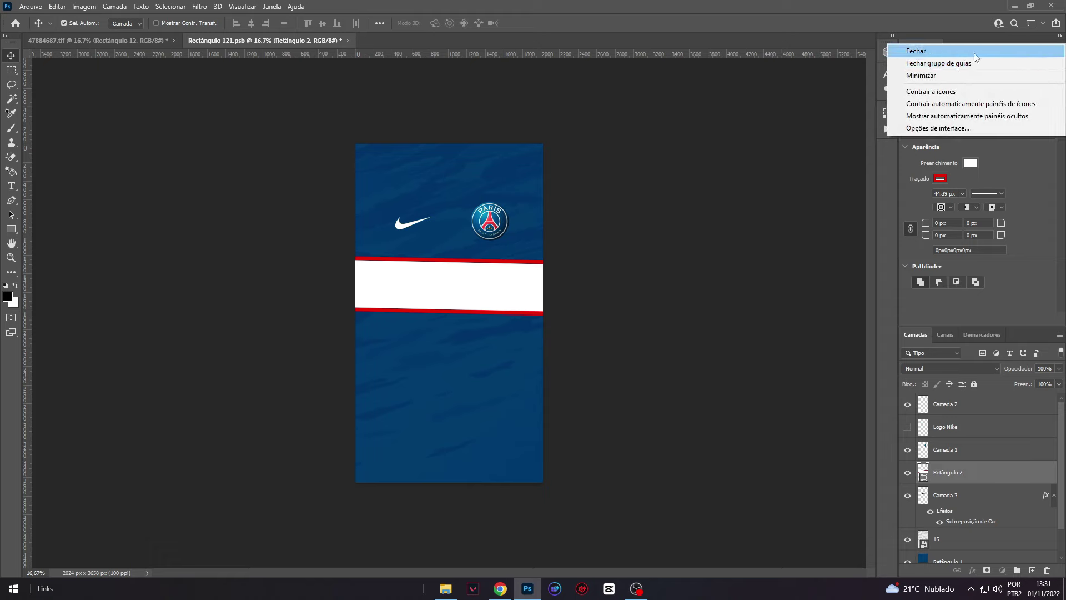
click(956, 65)
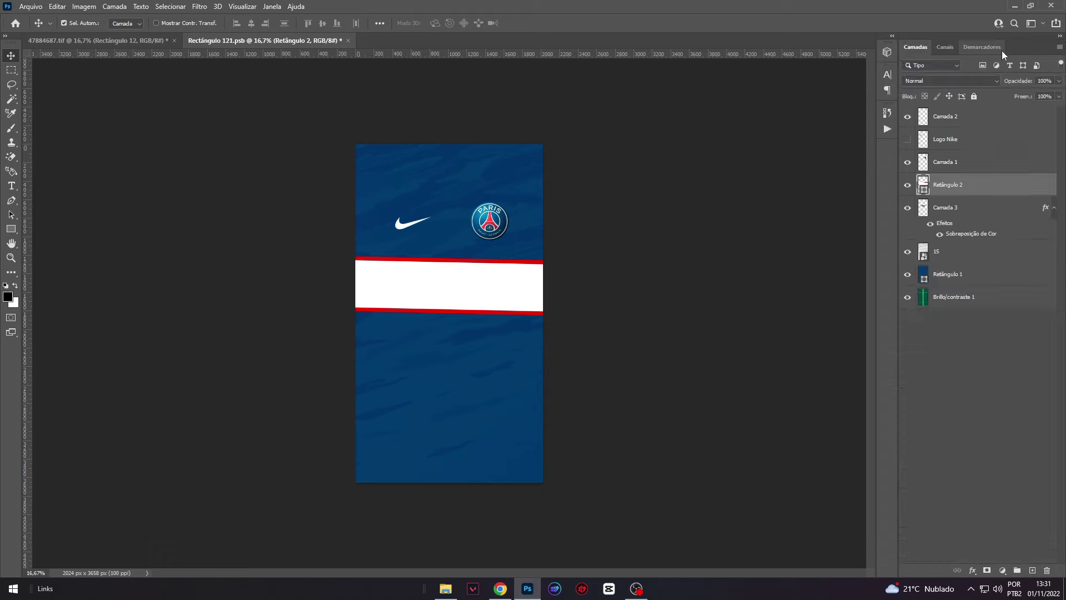
- Move Retângulo 2 beneath Camada 3, keeping the QATAR text on the band
drag(959, 194, 953, 244)
click(944, 185)
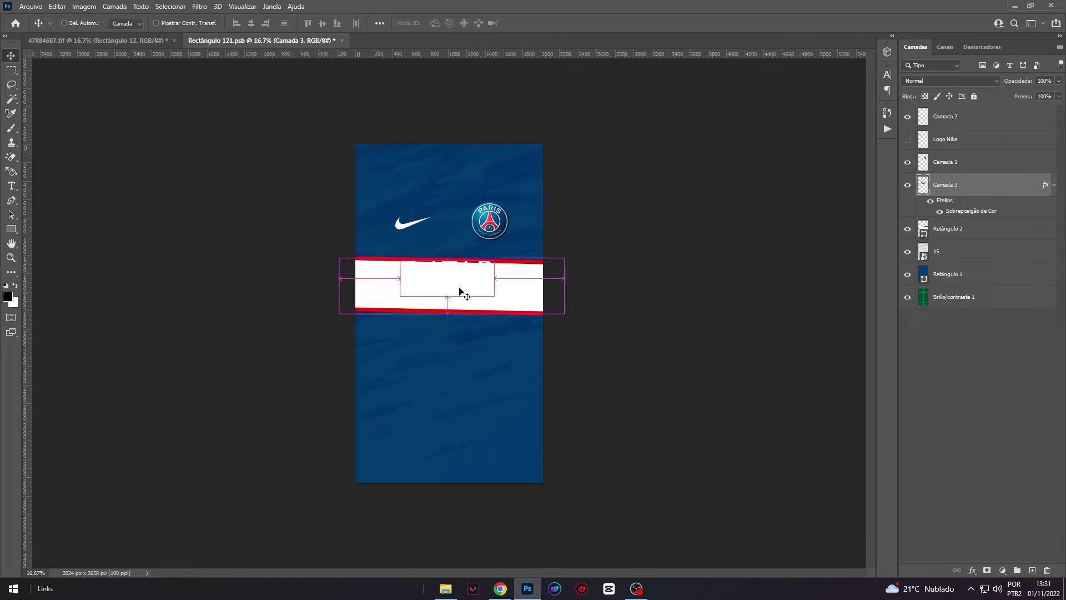
key(ctrl+t)
mouse_move(464, 293)
mouse_down()
mouse_move(450, 281)
mouse_move(448, 297)
mouse_up()
key(Return)
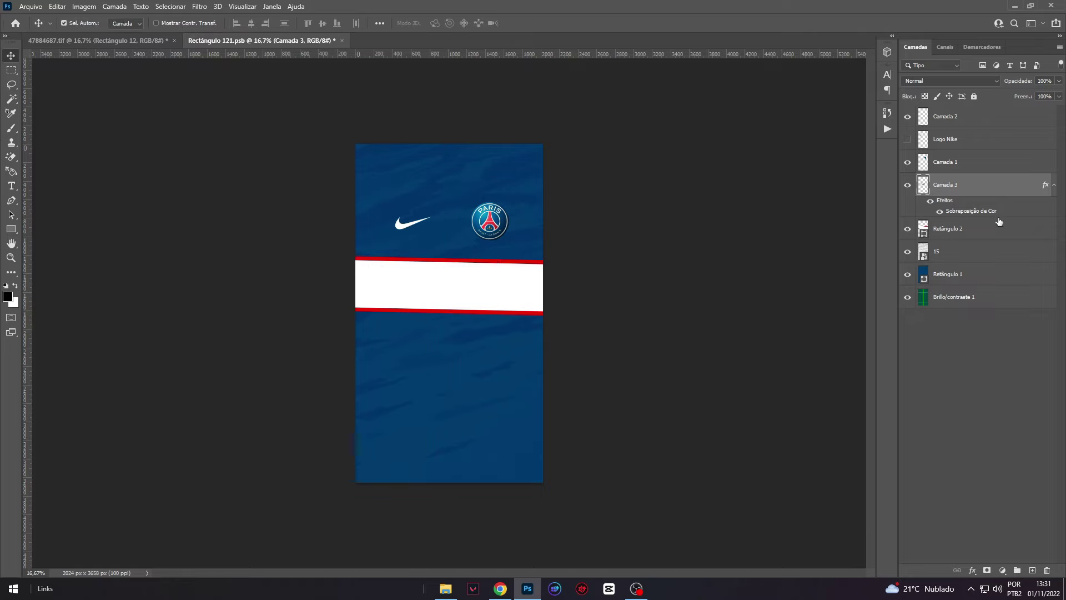
- Add a Color Overlay style to Camada 3 using dark navy #002b4c
right_click(983, 185)
click(919, 125)
click(645, 248)
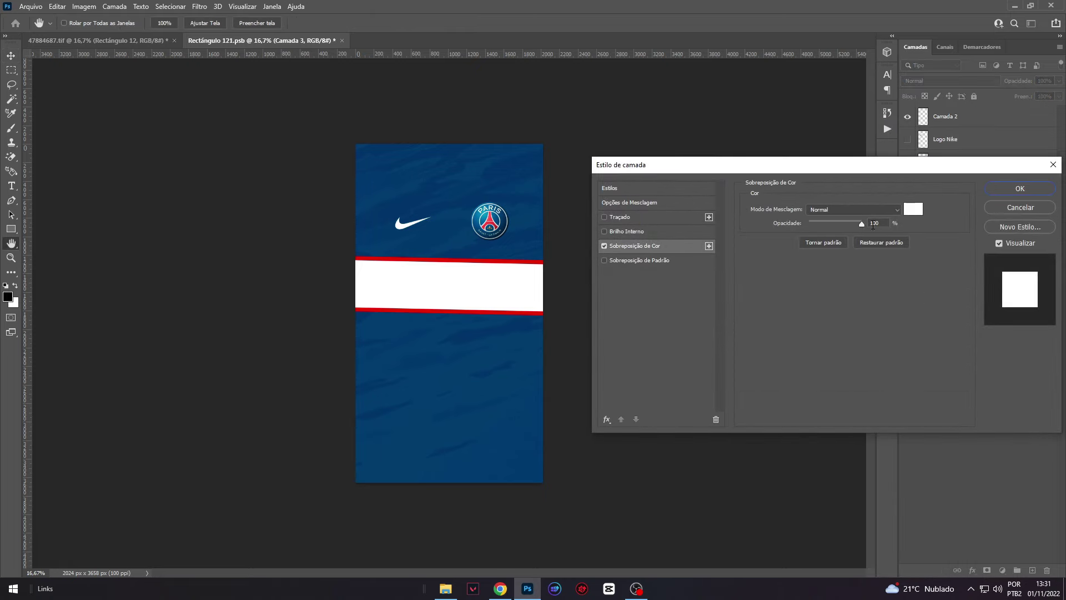
click(914, 211)
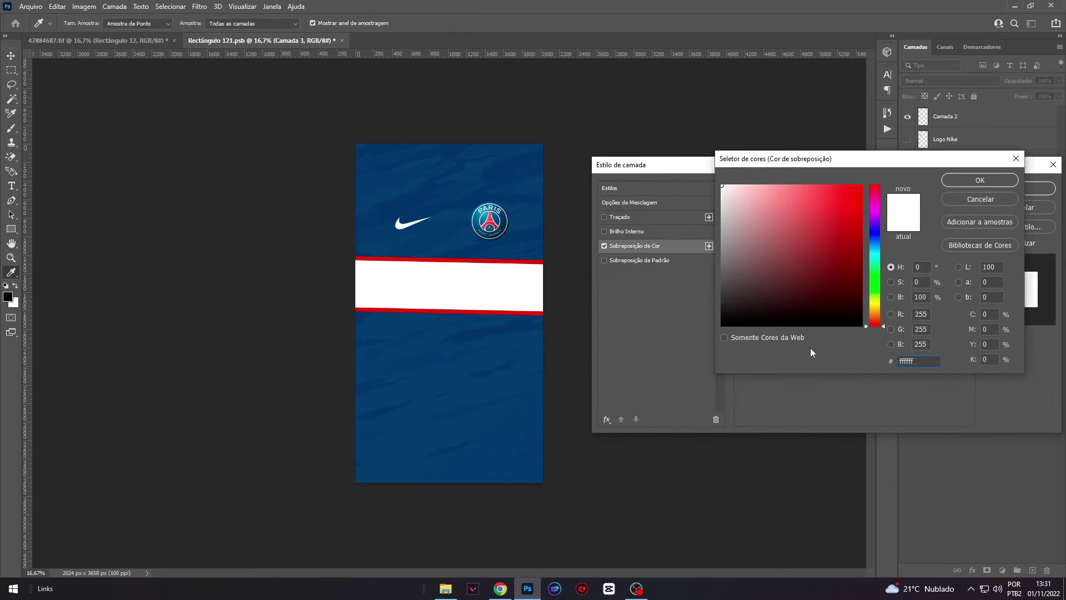
text(6d3030000000)
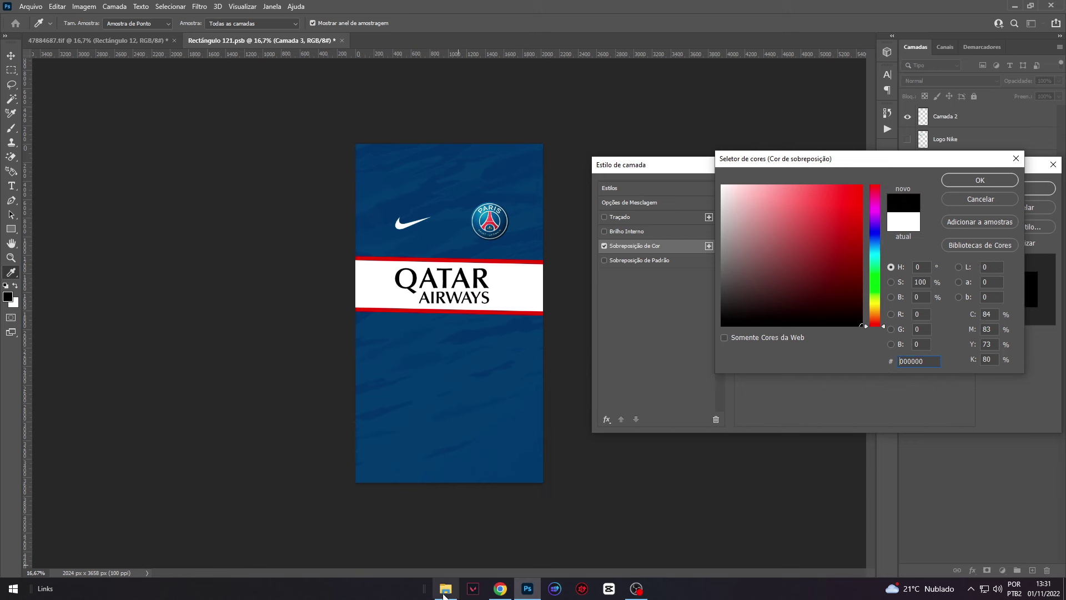
click(500, 588)
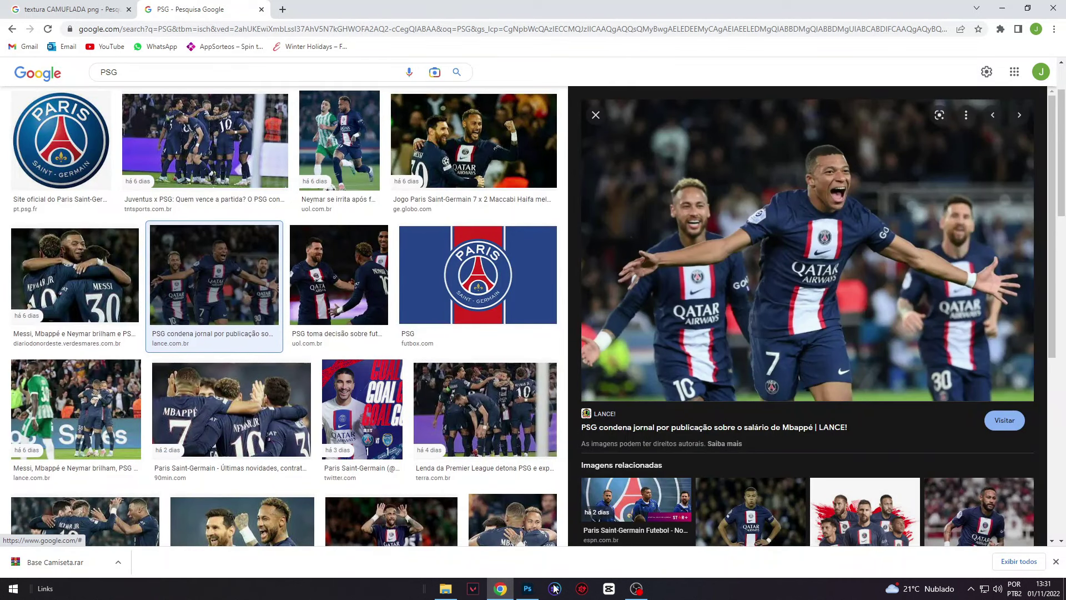
click(527, 588)
text(ff0000)
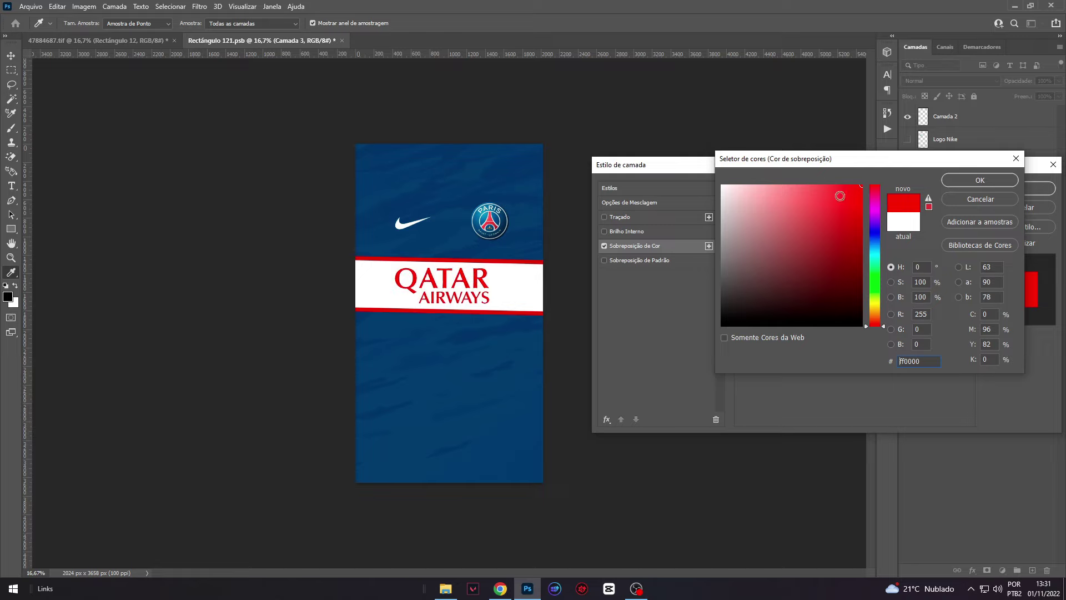
click(501, 212)
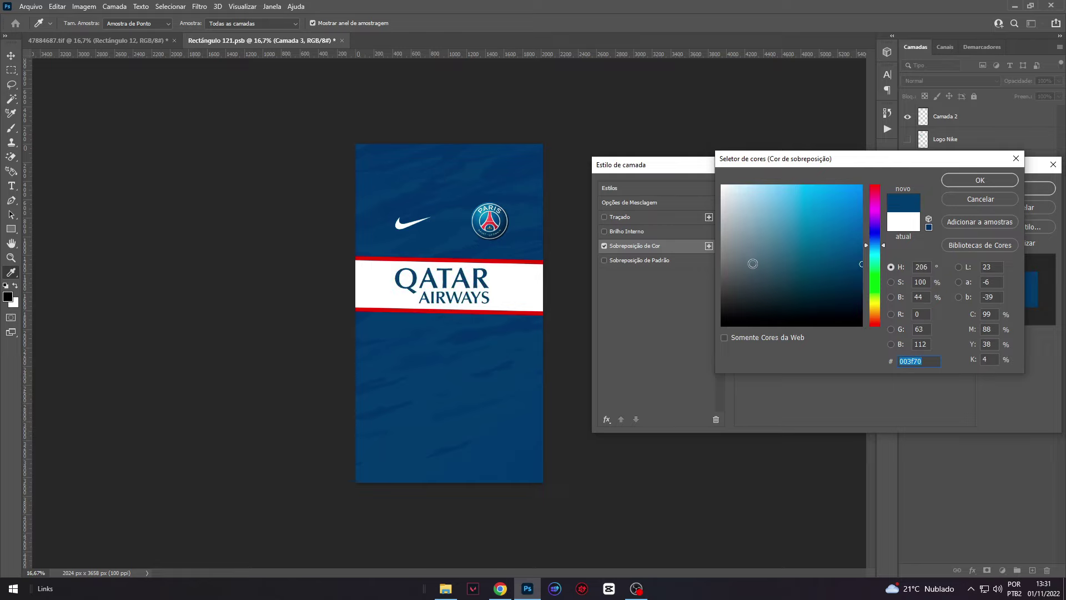
drag(859, 225, 861, 185)
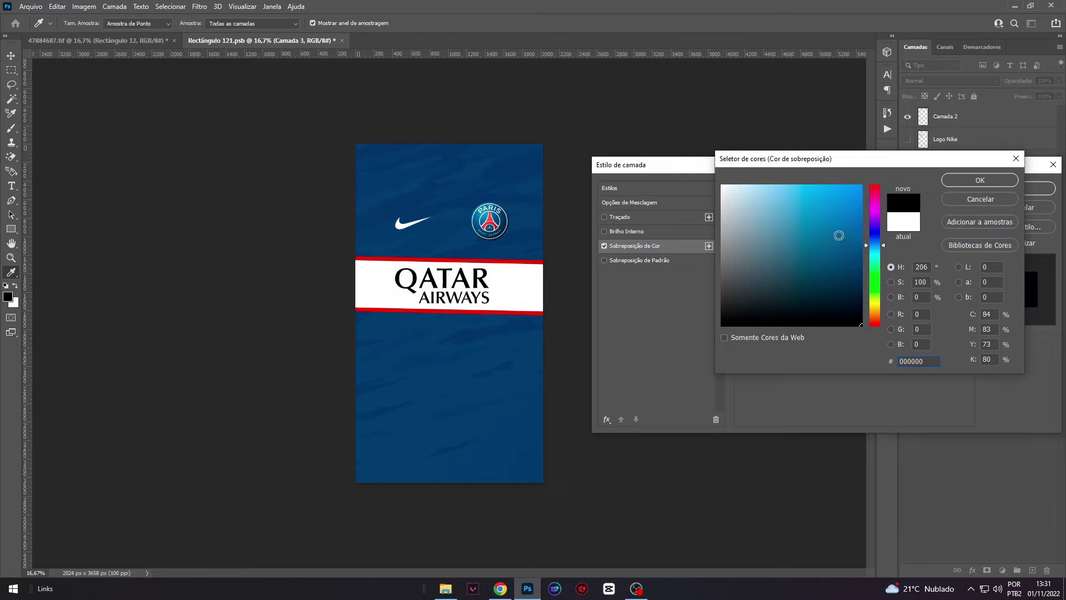
text(002b4c)
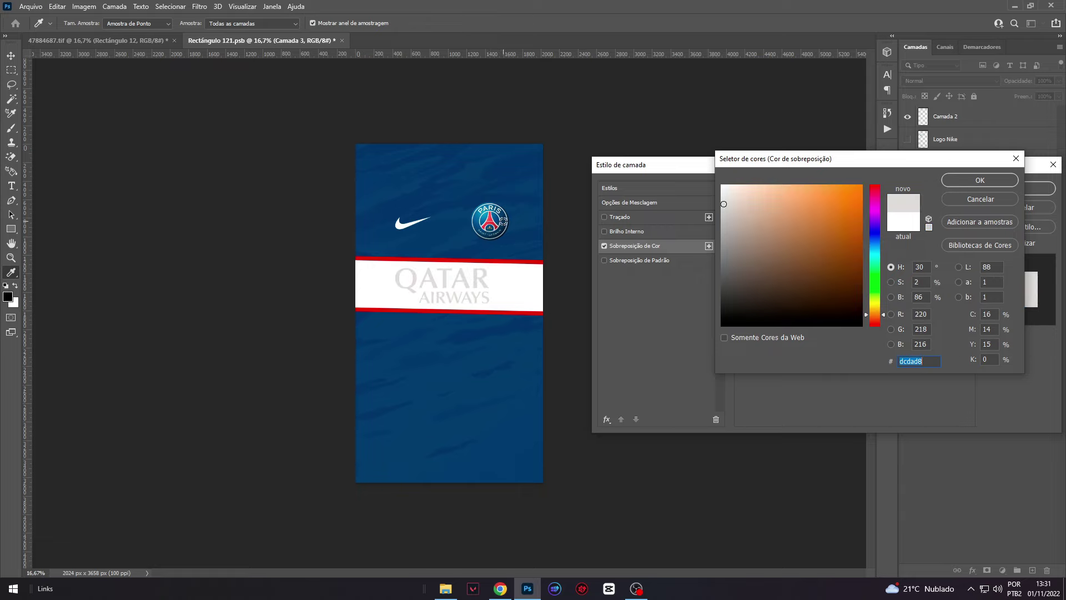
key(Return)
key(Return)
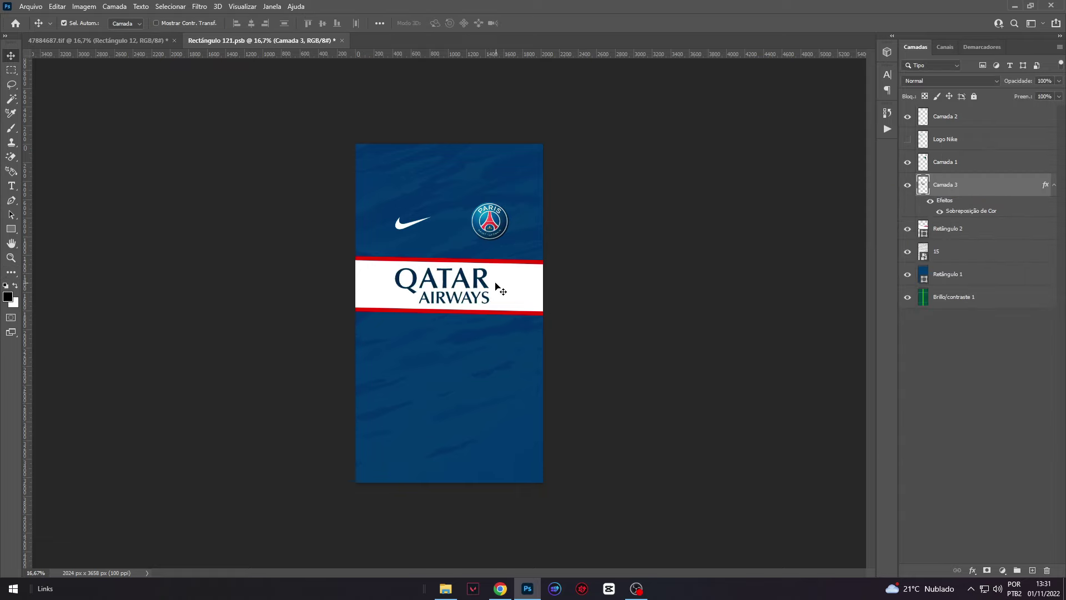
- Rotate the Qatar Airways logo about 2° and save to check the mockup
key(ctrl+t)
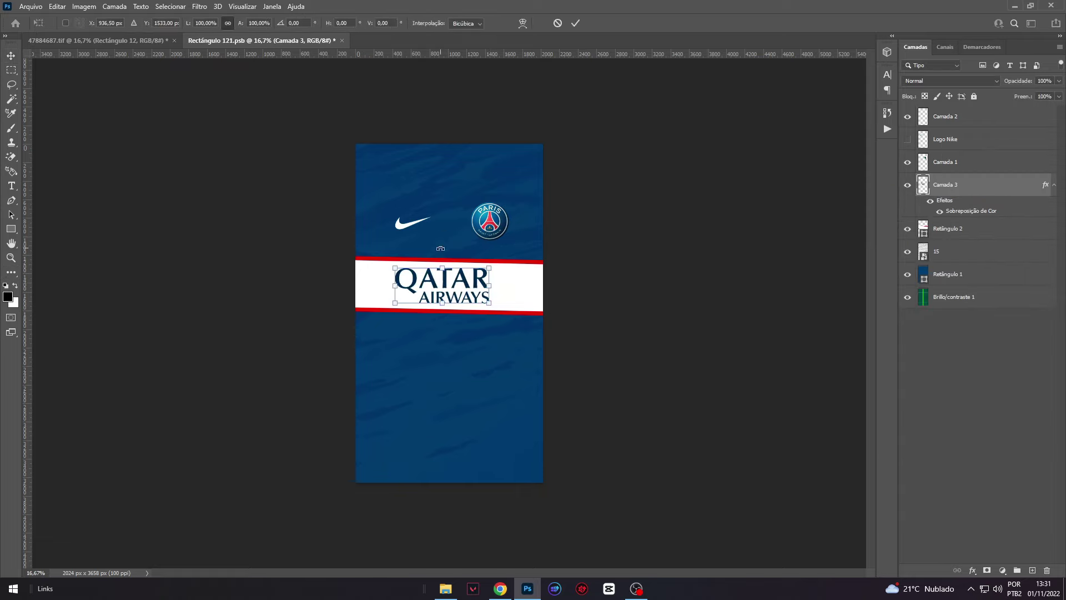
drag(444, 242, 444, 241)
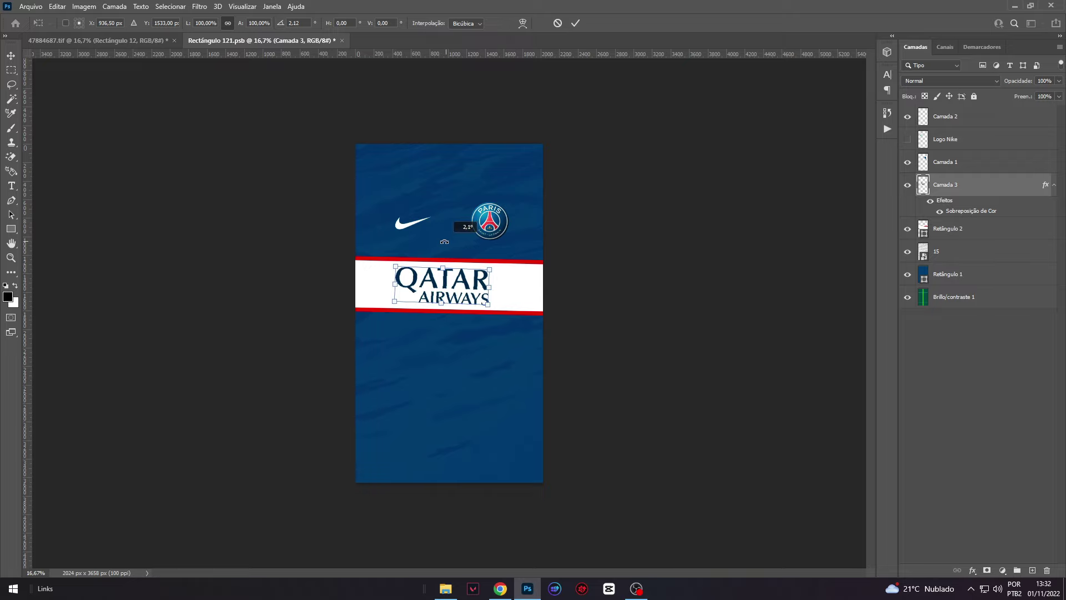
key(Return)
key(ctrl+s)
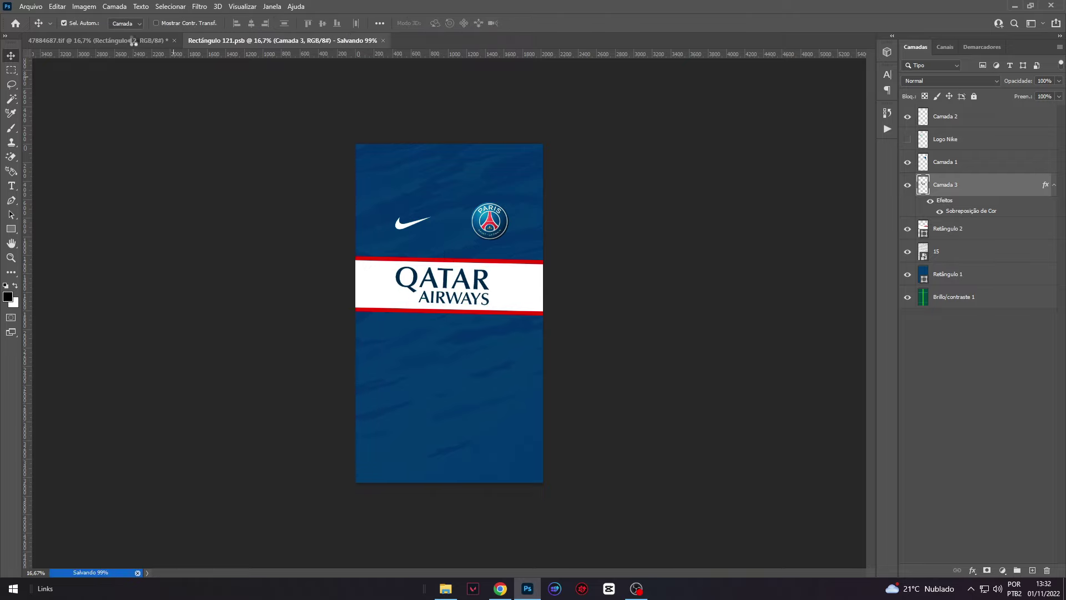
click(133, 41)
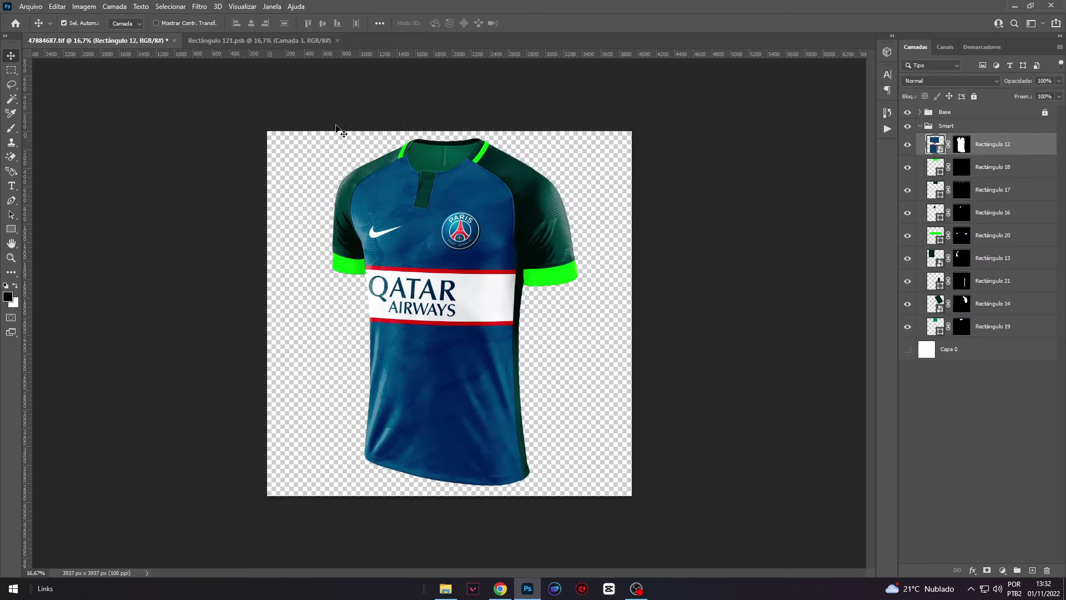
click(233, 39)
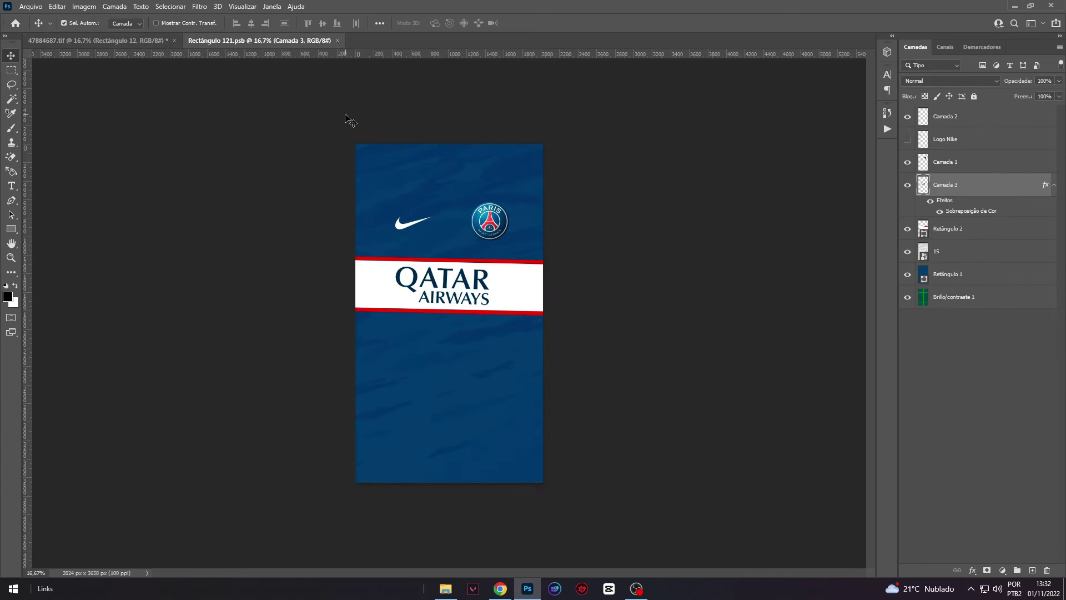
- Reposition the logo within the white band, saving and checking the mockup each time
drag(407, 291, 451, 282)
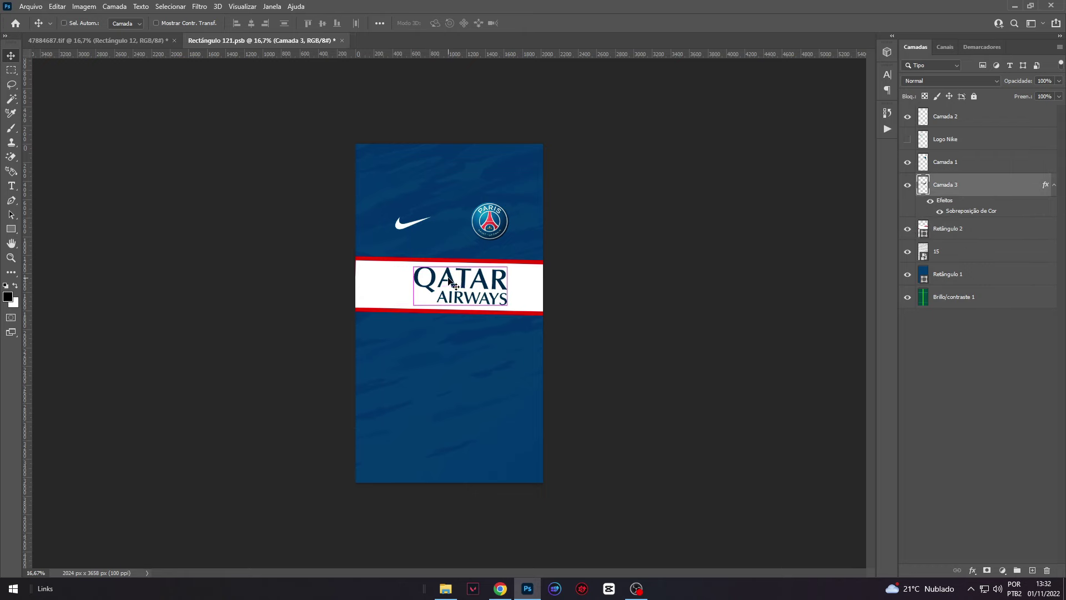
key(ctrl+s)
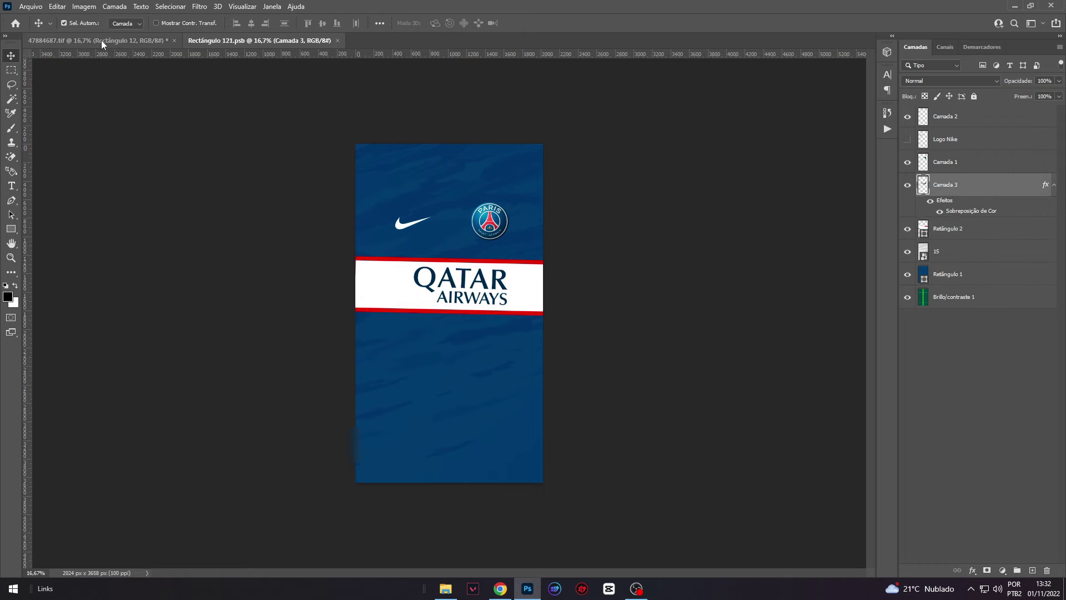
click(101, 40)
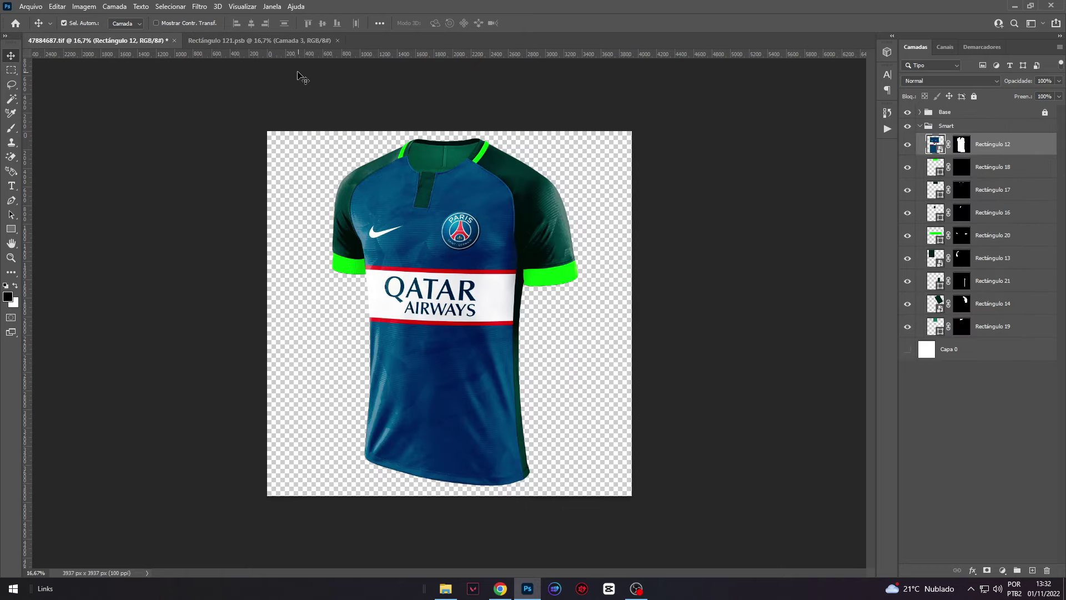
click(276, 42)
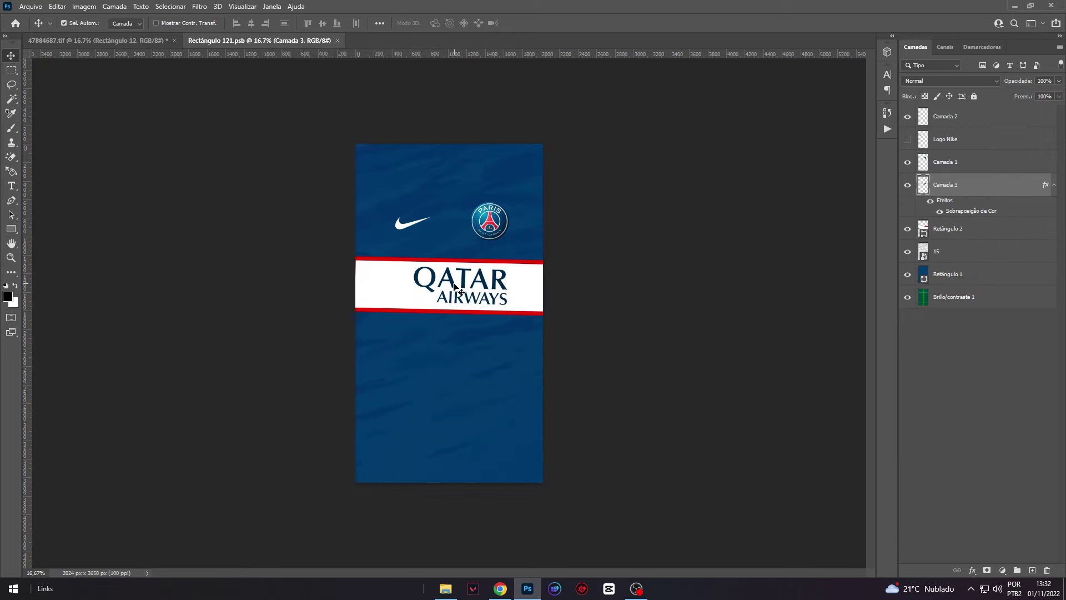
drag(454, 286, 457, 313)
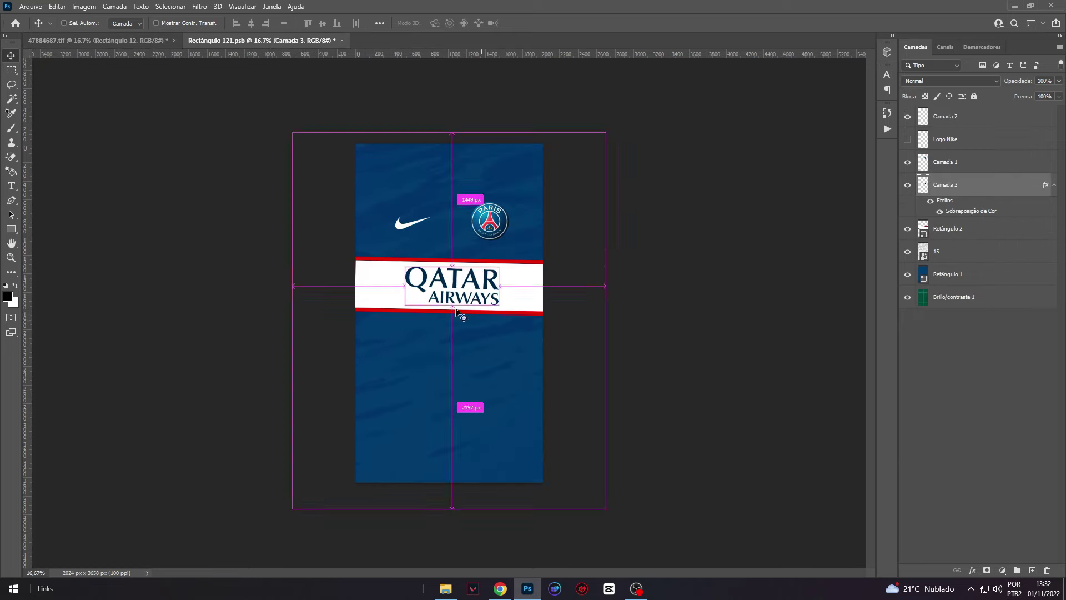
key(ctrl+s)
click(61, 42)
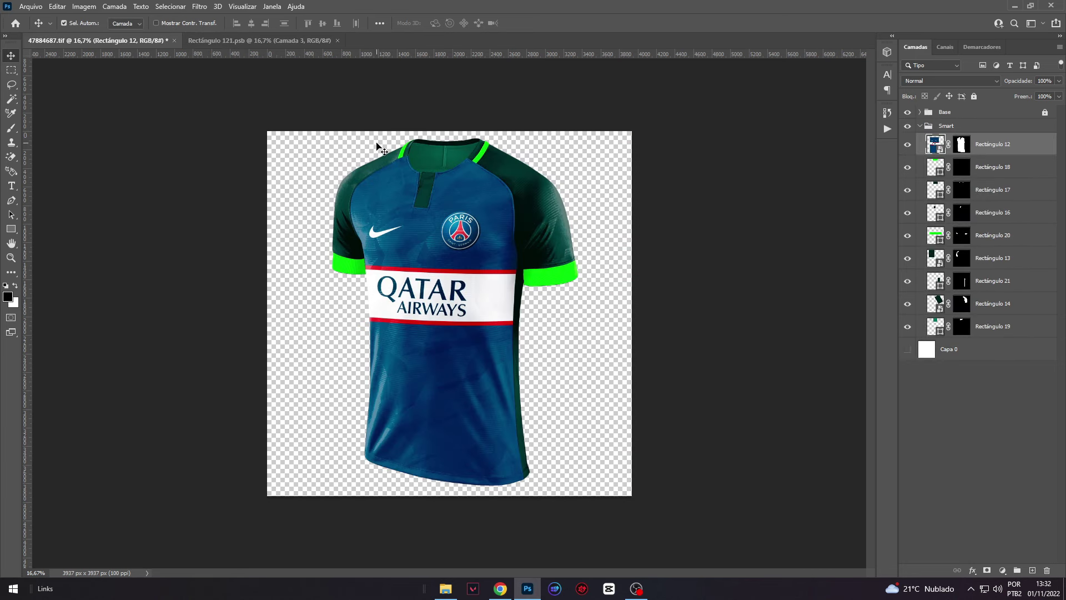
click(500, 589)
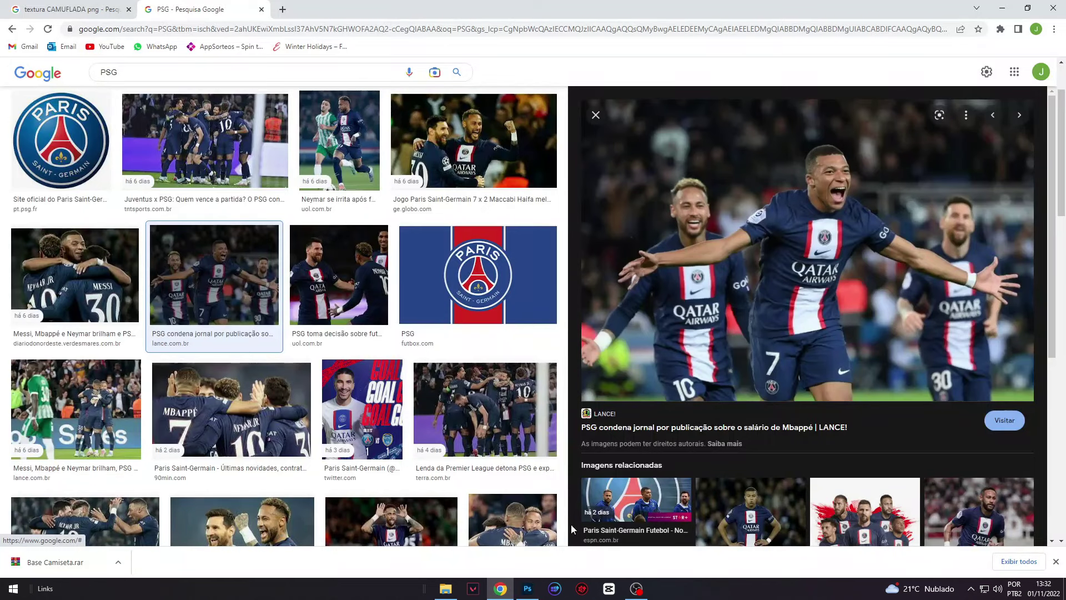
click(527, 589)
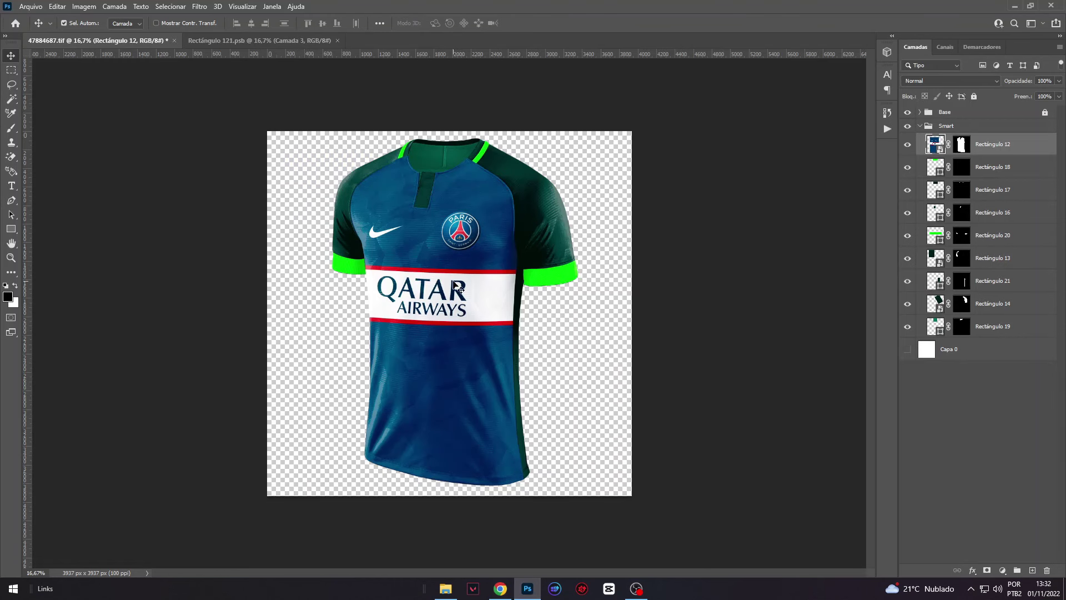
- Raise Retângulo 2's red stroke from 44,39 to 50,67 px and save for the mockup
click(194, 41)
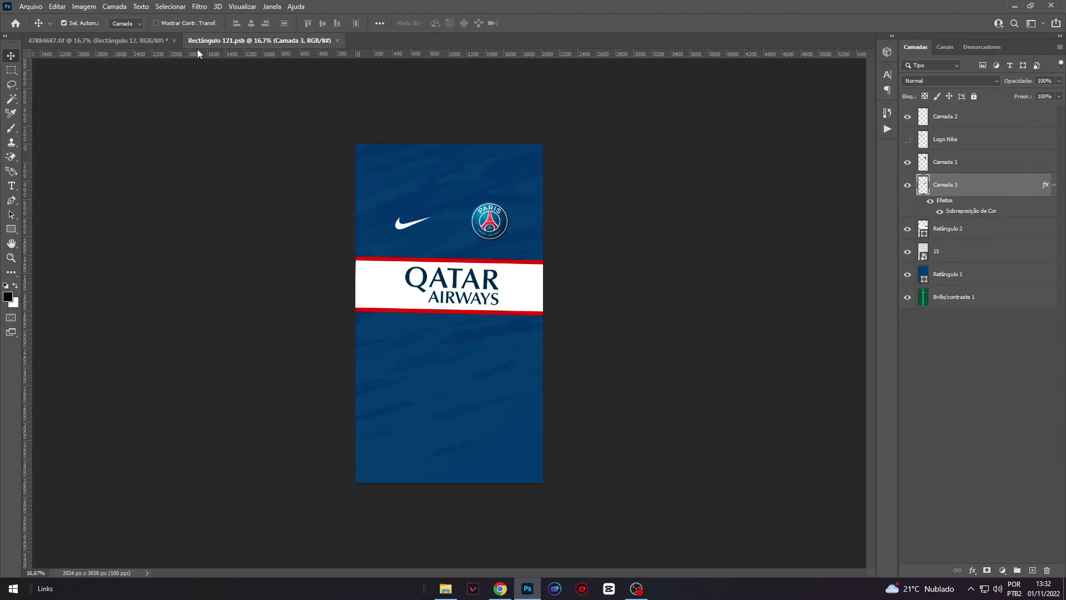
click(432, 267)
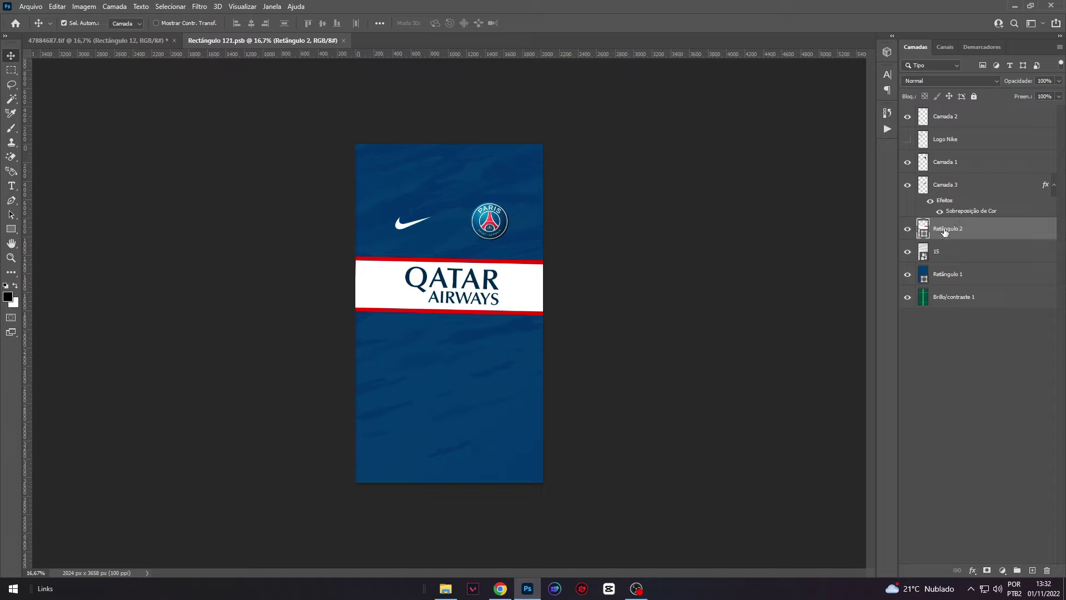
click(908, 231)
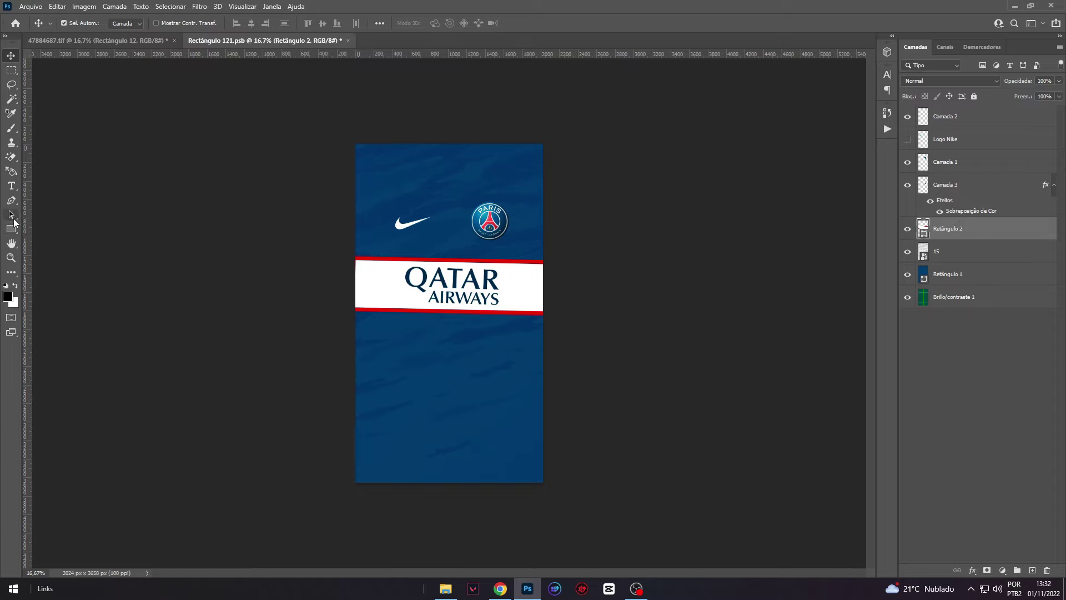
click(11, 232)
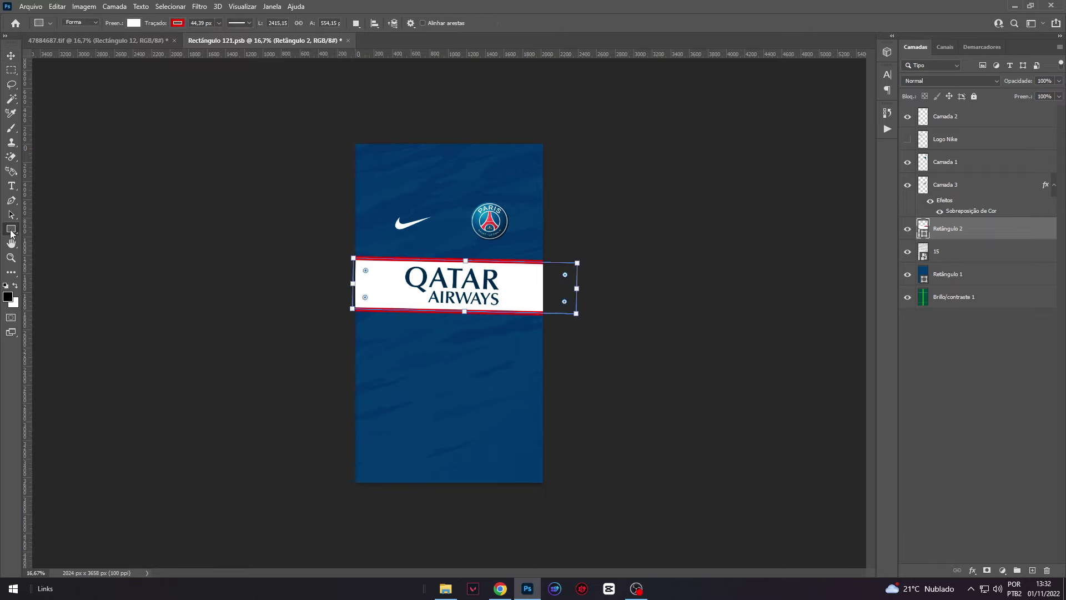
click(177, 23)
click(220, 24)
drag(219, 32, 222, 38)
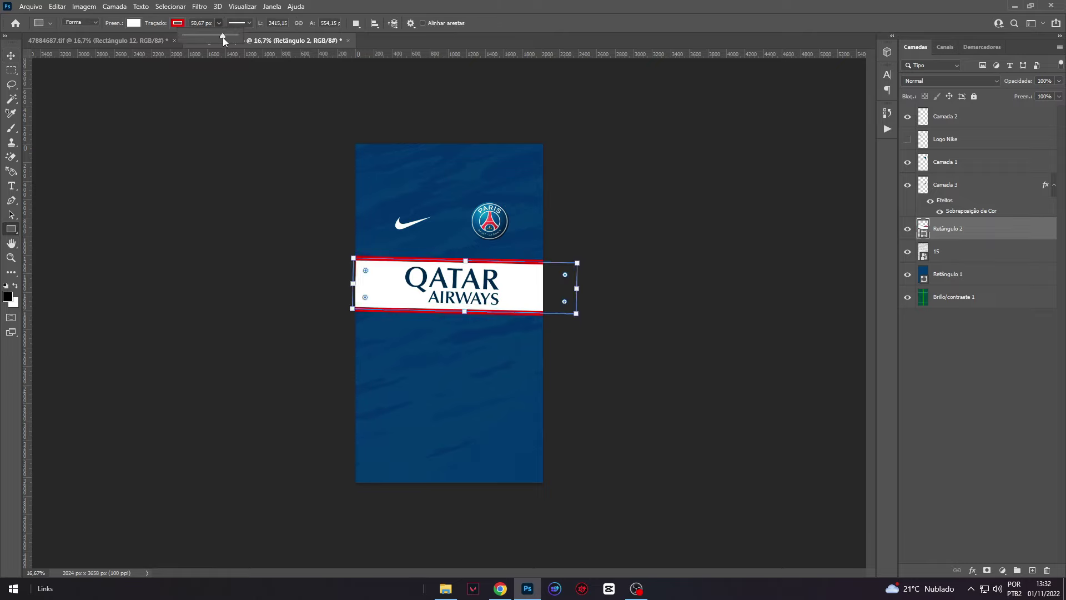
click(11, 56)
click(411, 179)
key(ctrl+s)
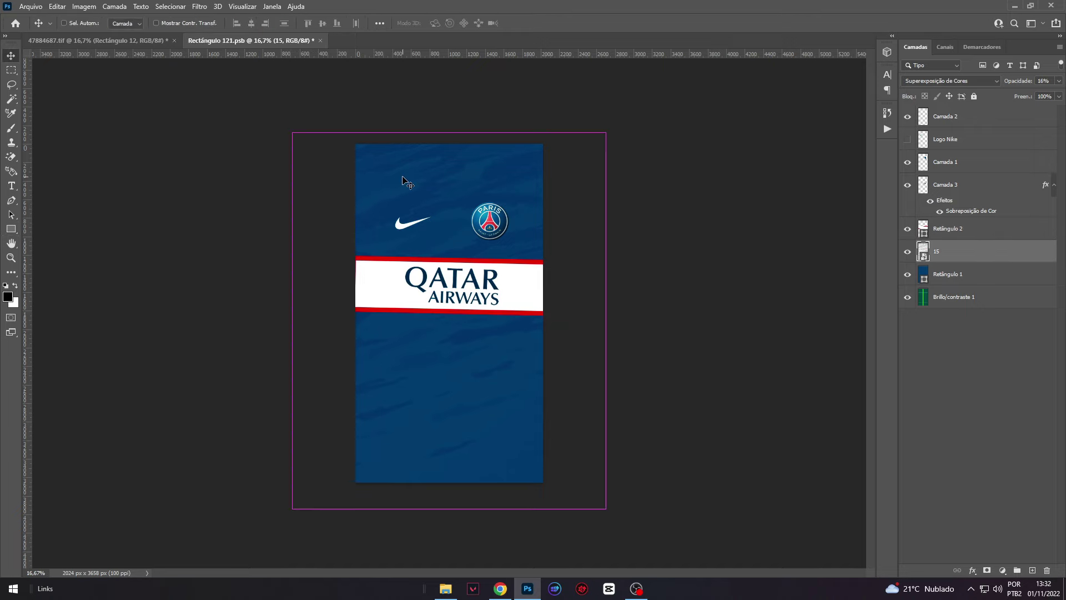
click(121, 42)
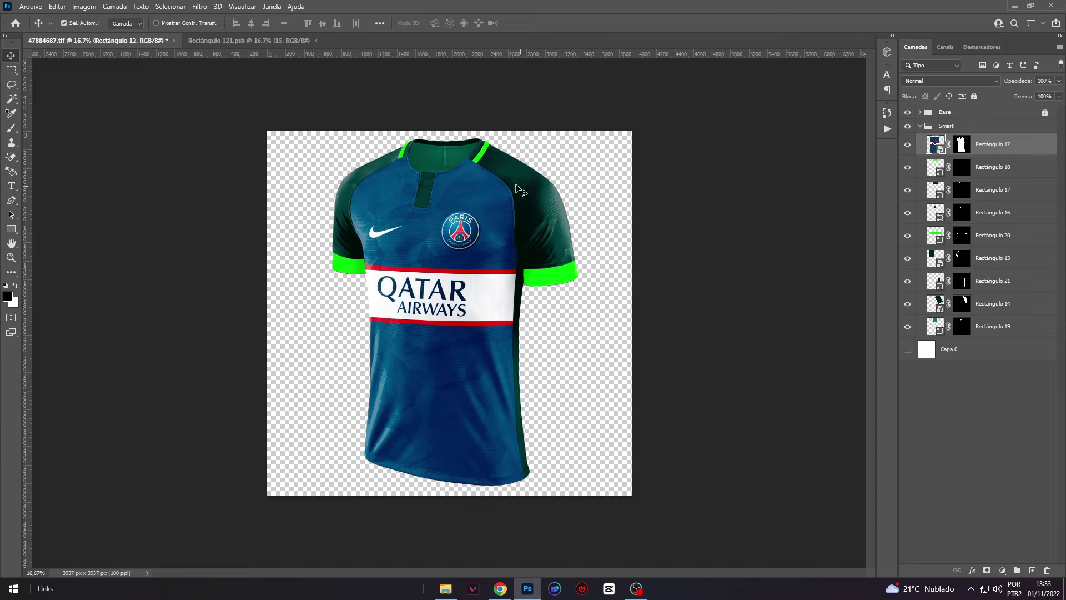
- Open the Rectángulo 14 sleeve smart object's contents from the jersey mockup
click(367, 179)
click(544, 190)
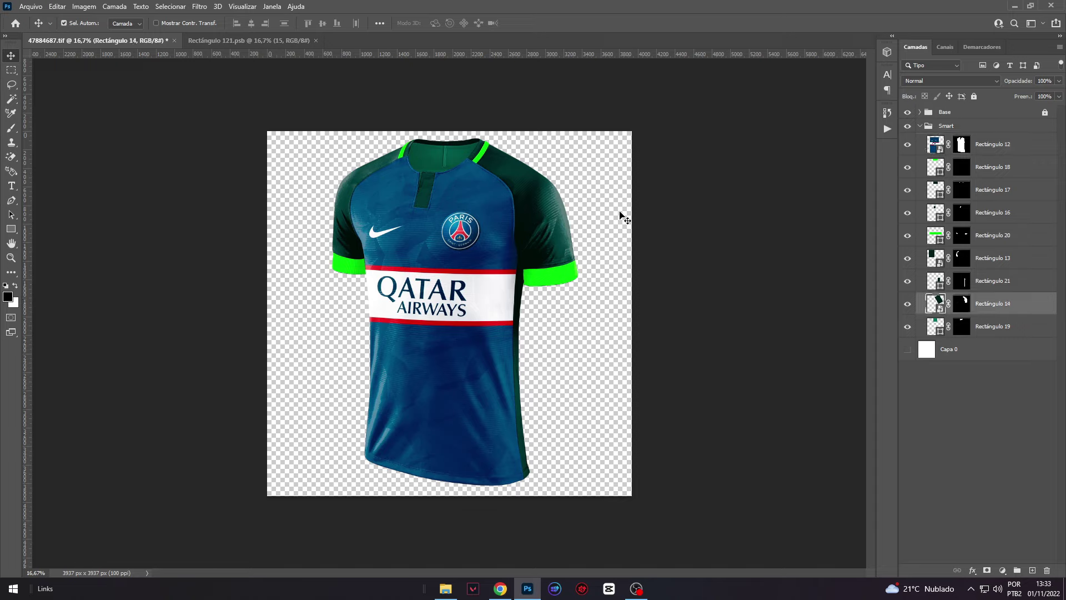
double_click(936, 303)
click(571, 235)
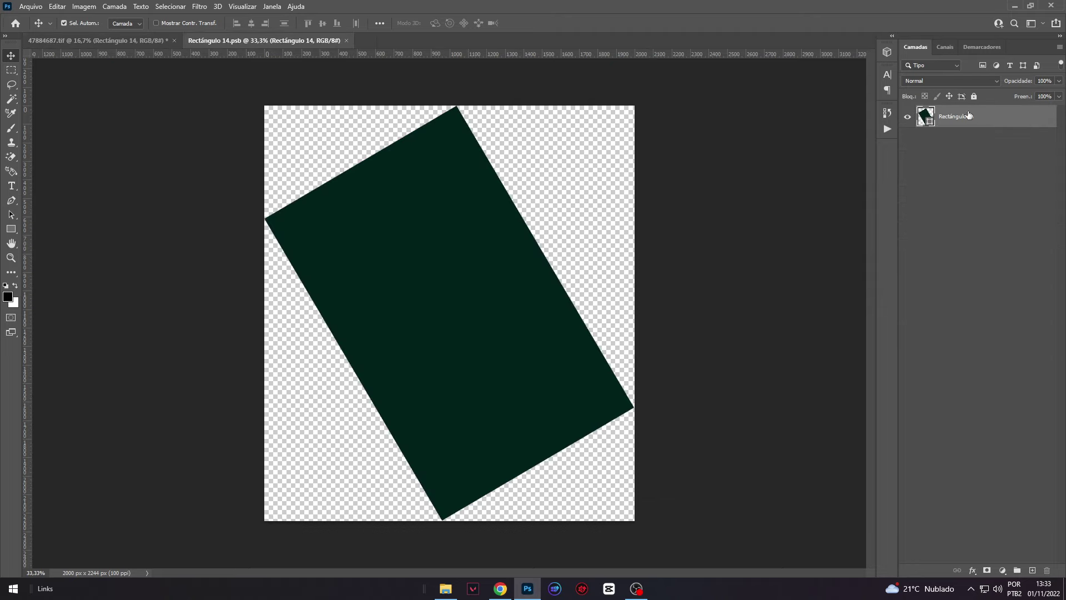
click(99, 41)
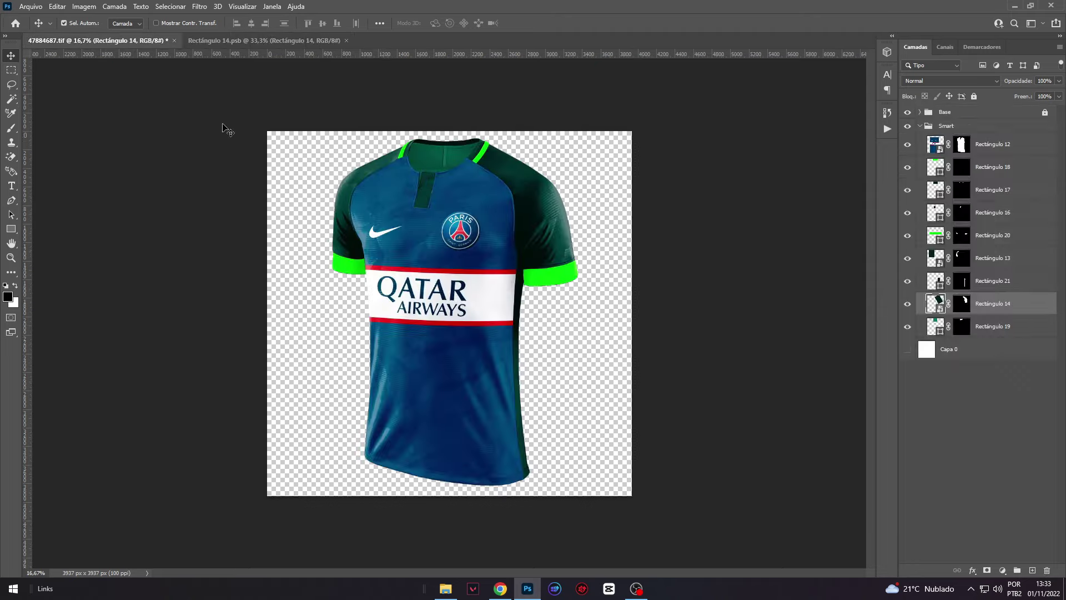
click(251, 39)
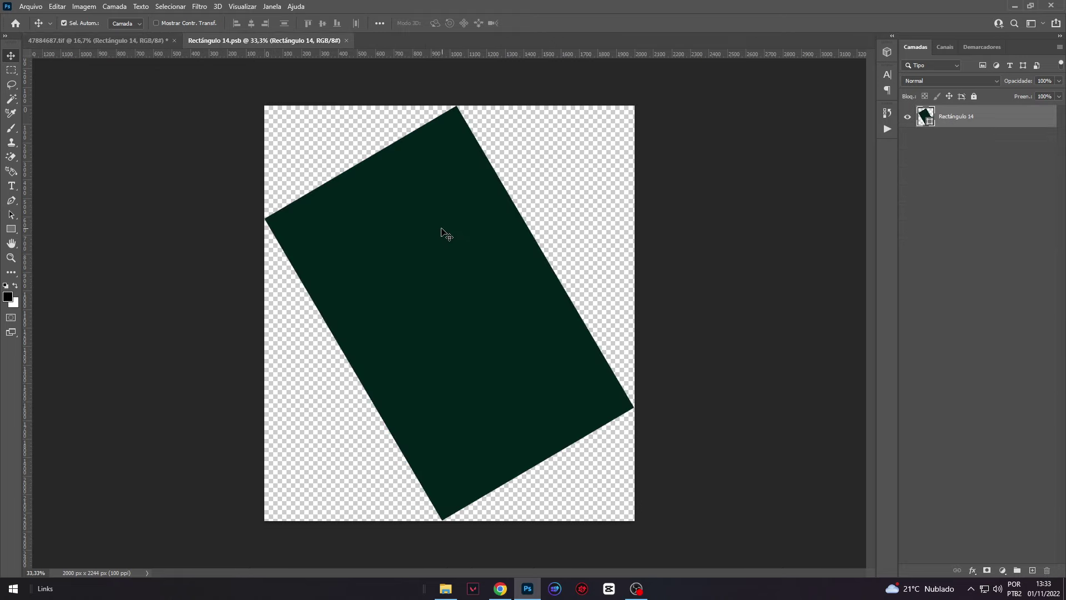
- Hide, then restore the dark green Rectángulo 14 shape and return to the mockup
drag(441, 229, 442, 224)
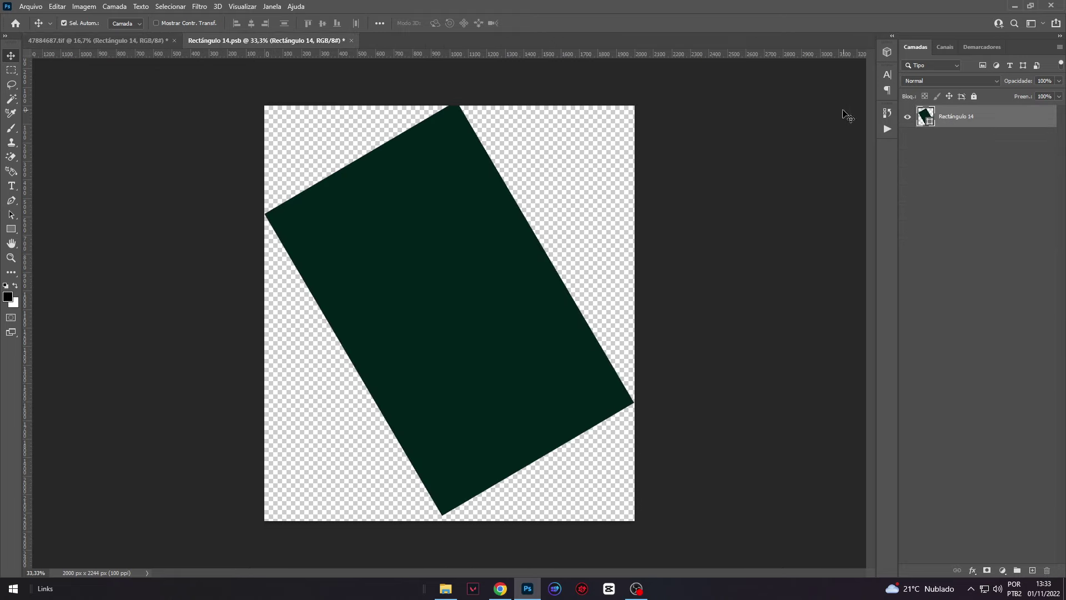
click(907, 116)
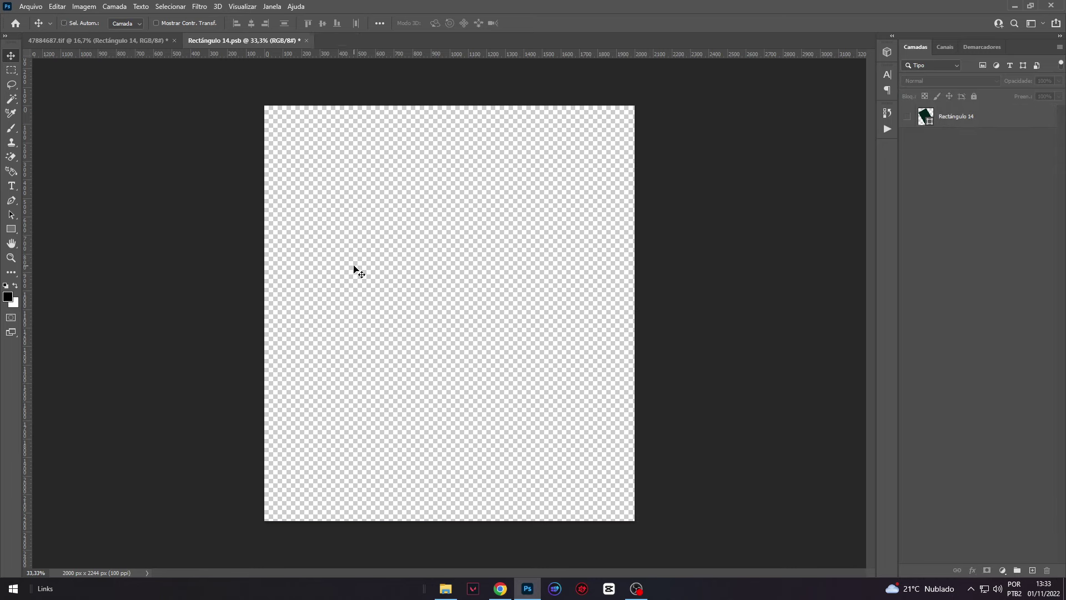
click(95, 43)
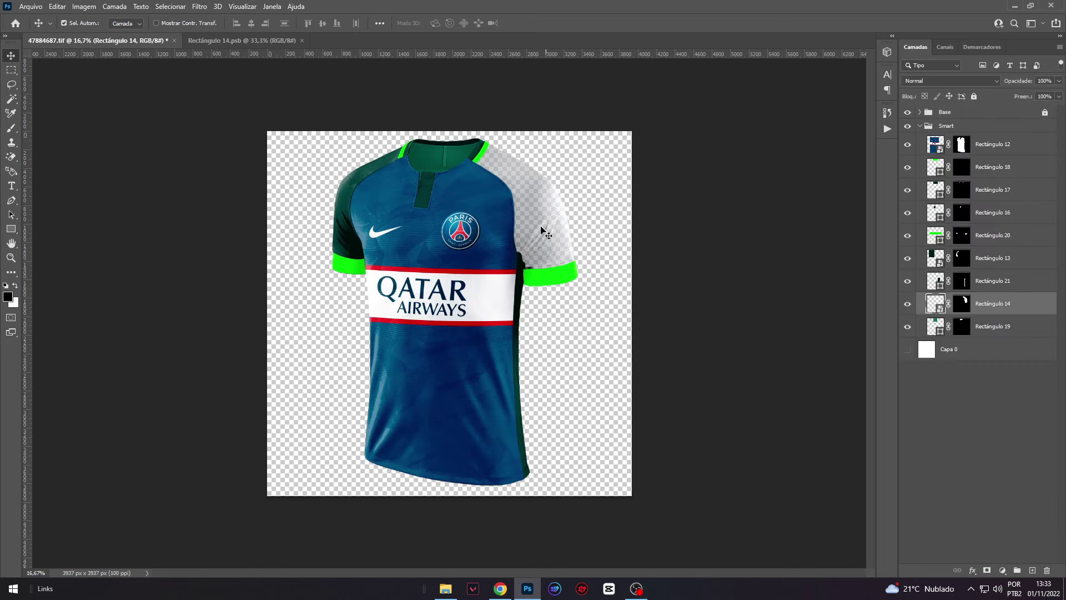
click(522, 186)
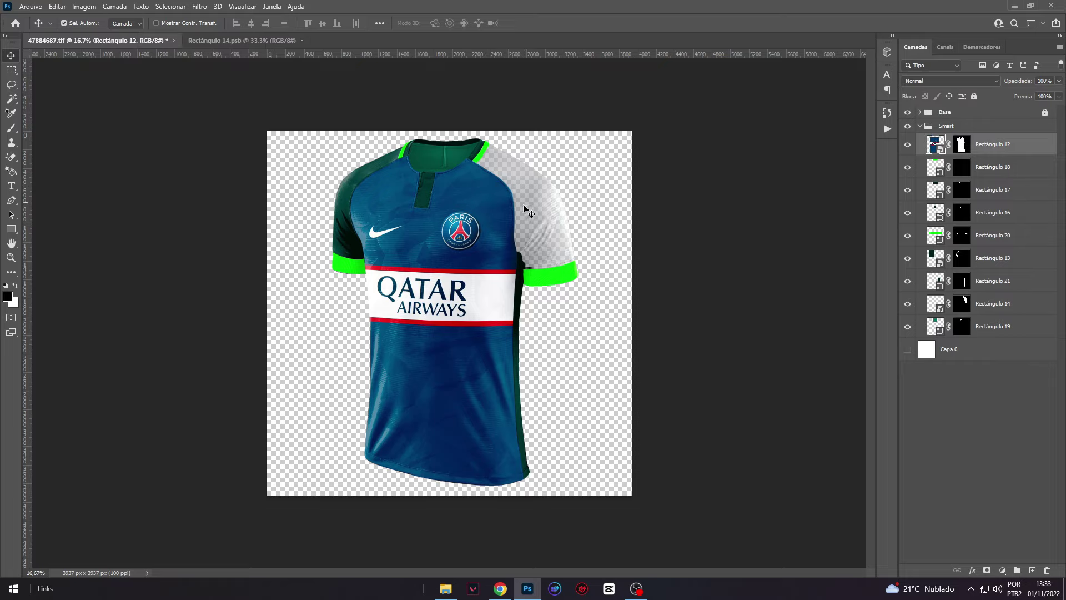
click(267, 42)
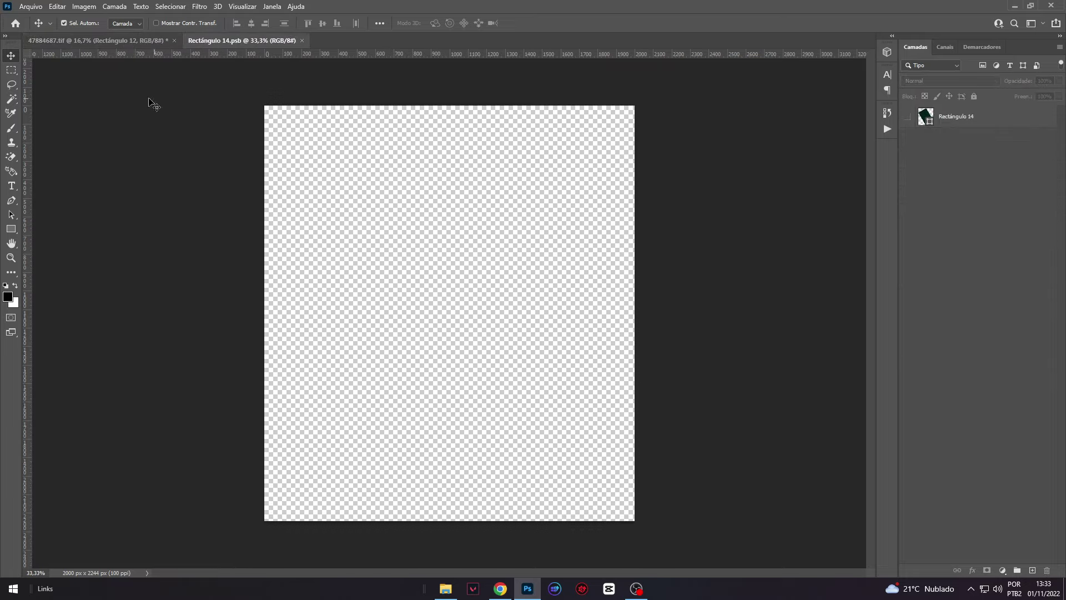
click(910, 117)
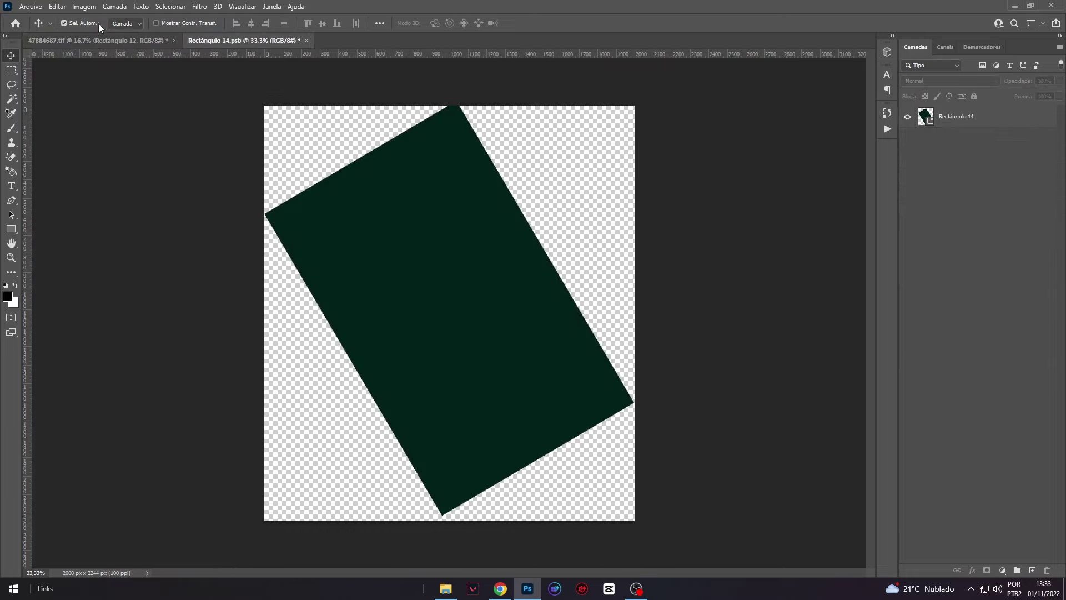
click(100, 41)
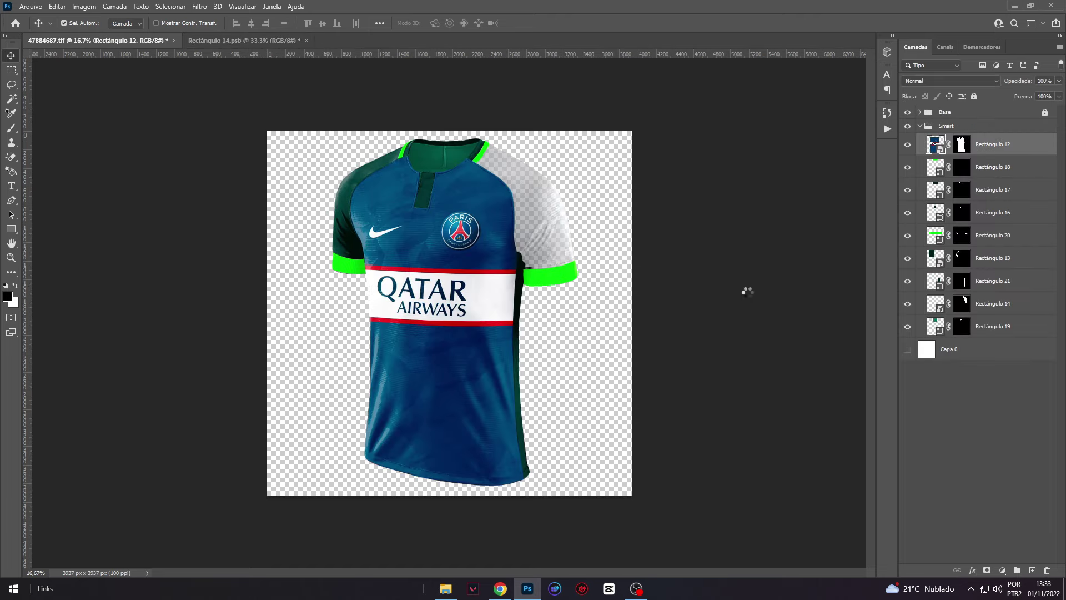
- Open Rectángulo 121.psb and drag layers 15 and Retângulo 1 into Rectángulo 14.psb
key(i)
click(577, 237)
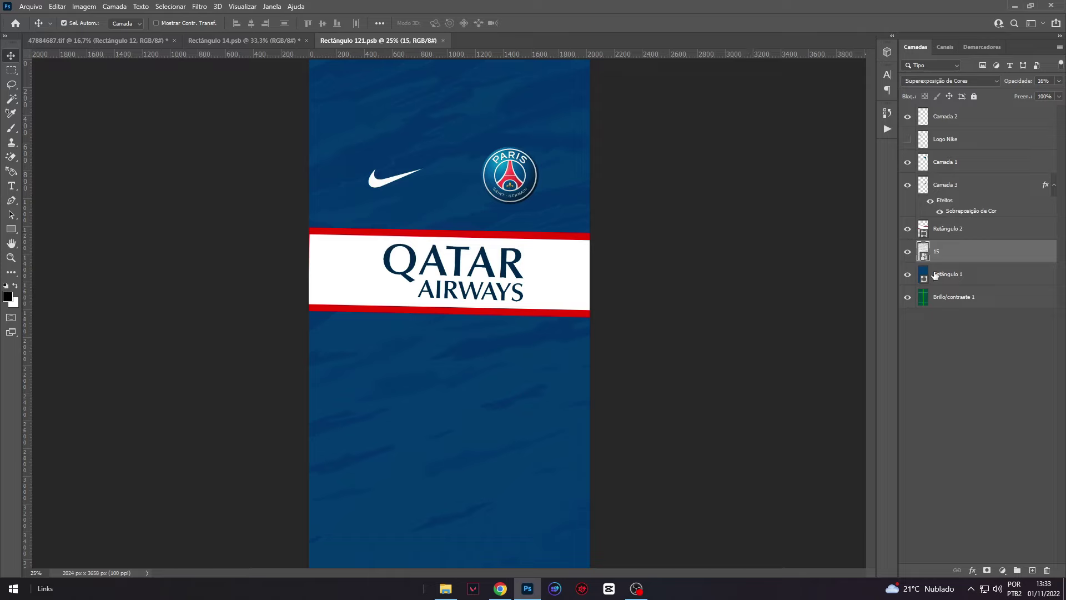
click(955, 274)
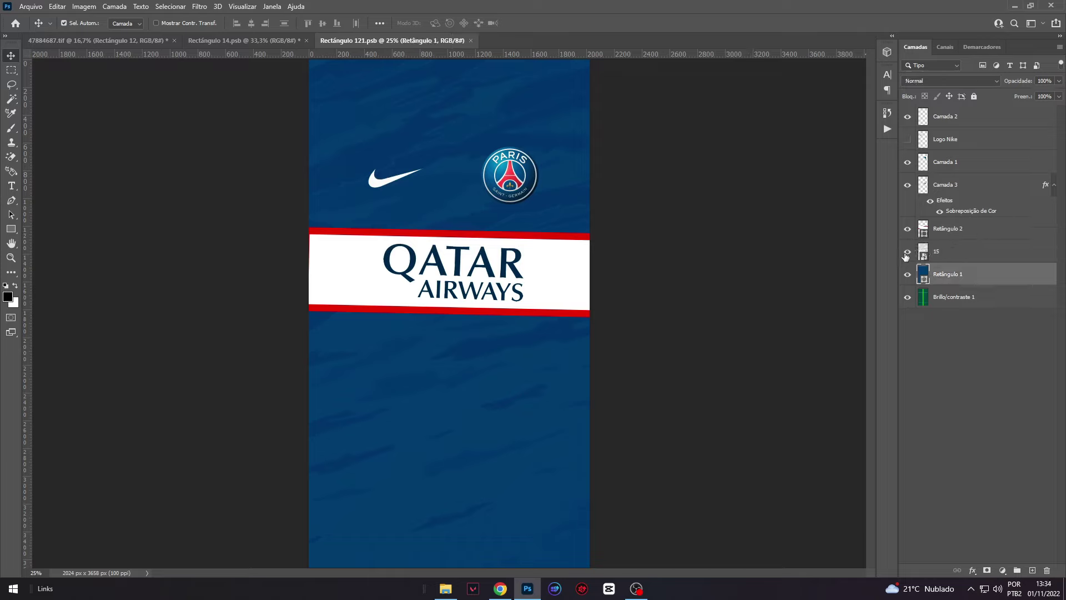
ctrl+click(946, 252)
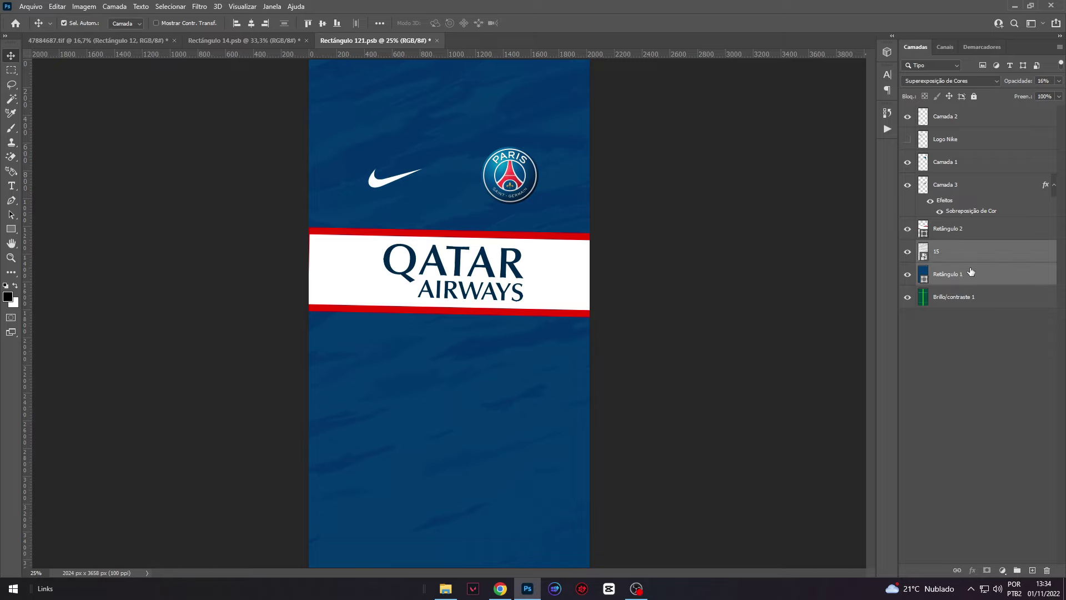
drag(936, 263, 919, 263)
drag(538, 79, 210, 45)
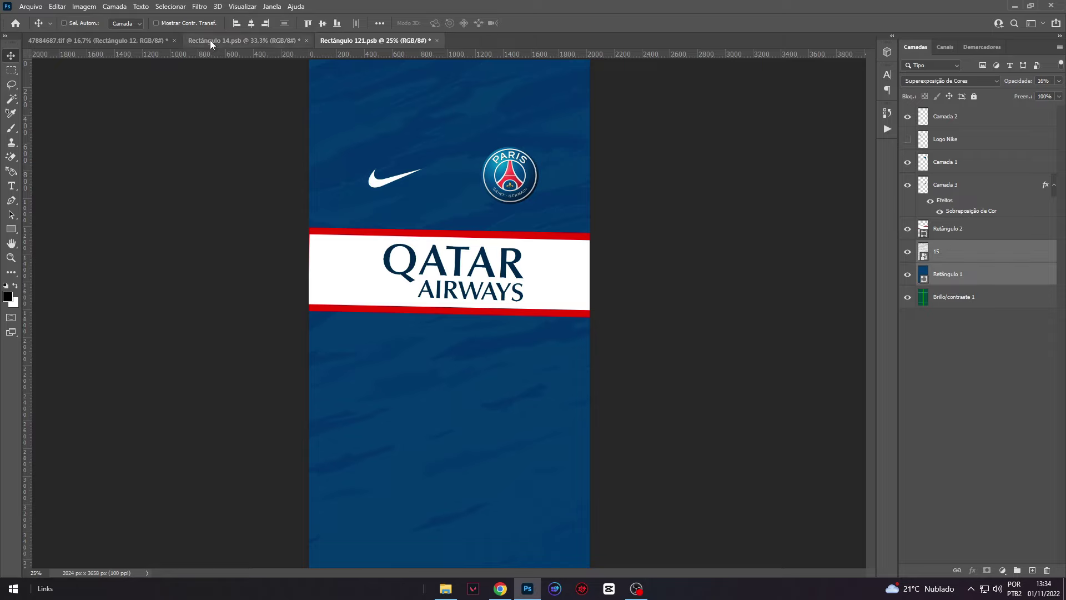
mouse_move(210, 45)
mouse_down()
mouse_move(380, 88)
mouse_move(414, 207)
mouse_up()
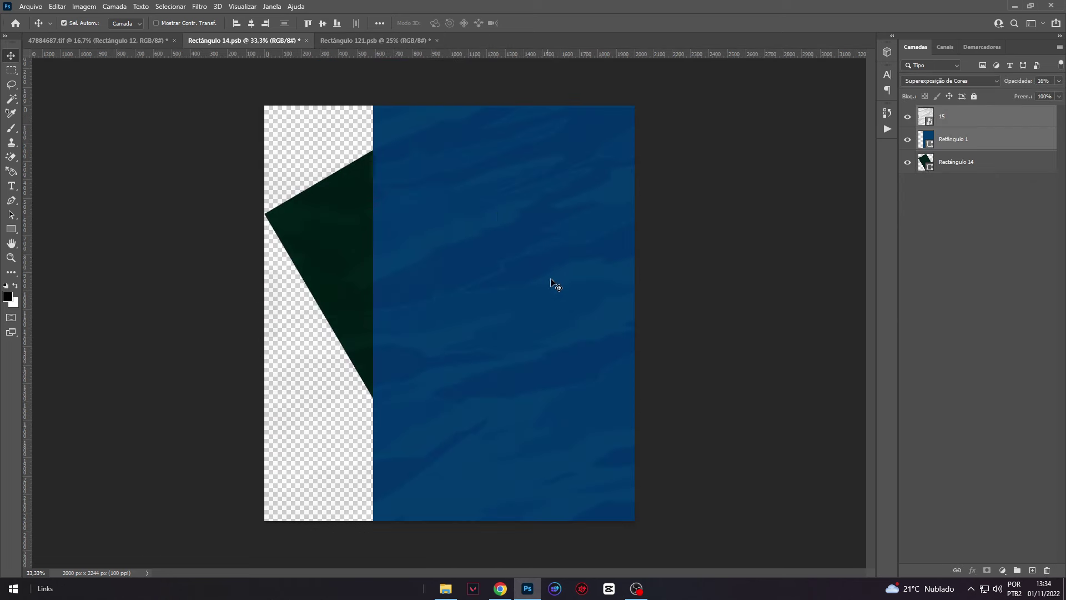
- Stretch the navy pattern to fill the sleeve canvas and save
key(ctrl+t)
drag(595, 331, 481, 305)
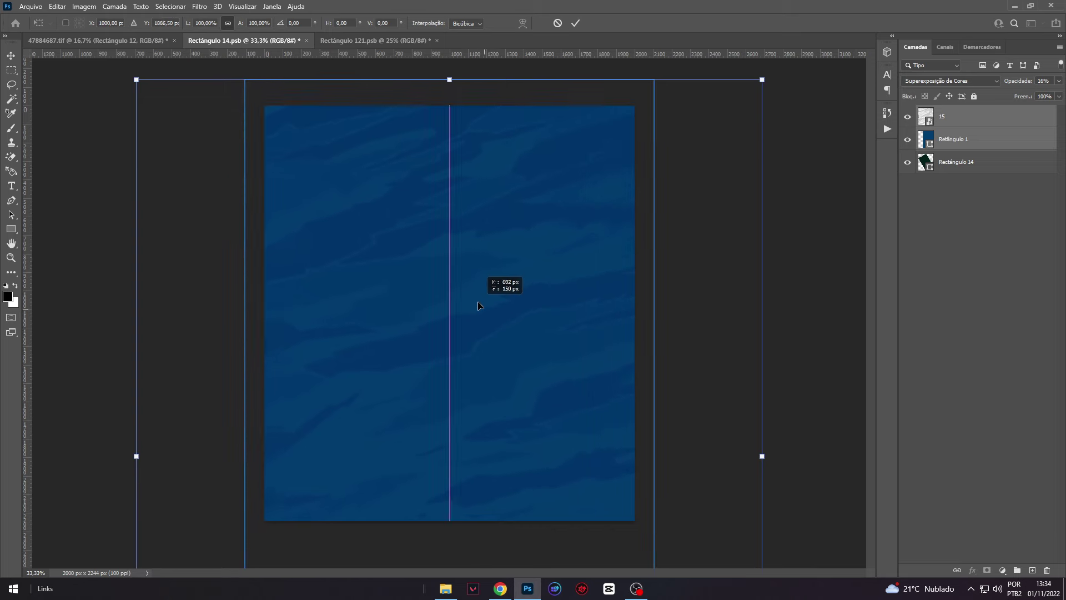
key(Return)
key(ctrl+s)
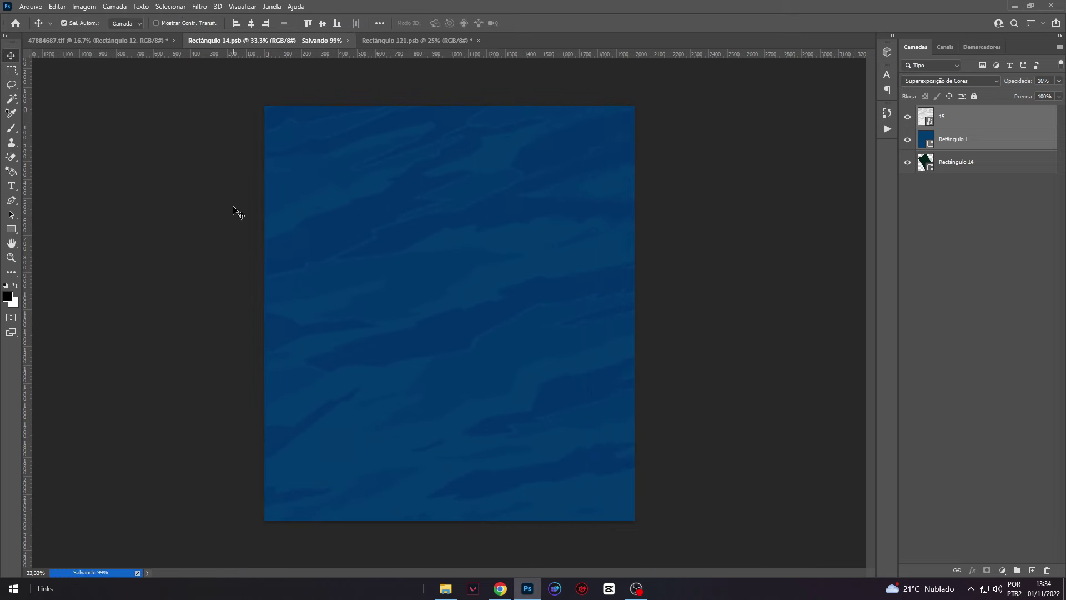
click(111, 41)
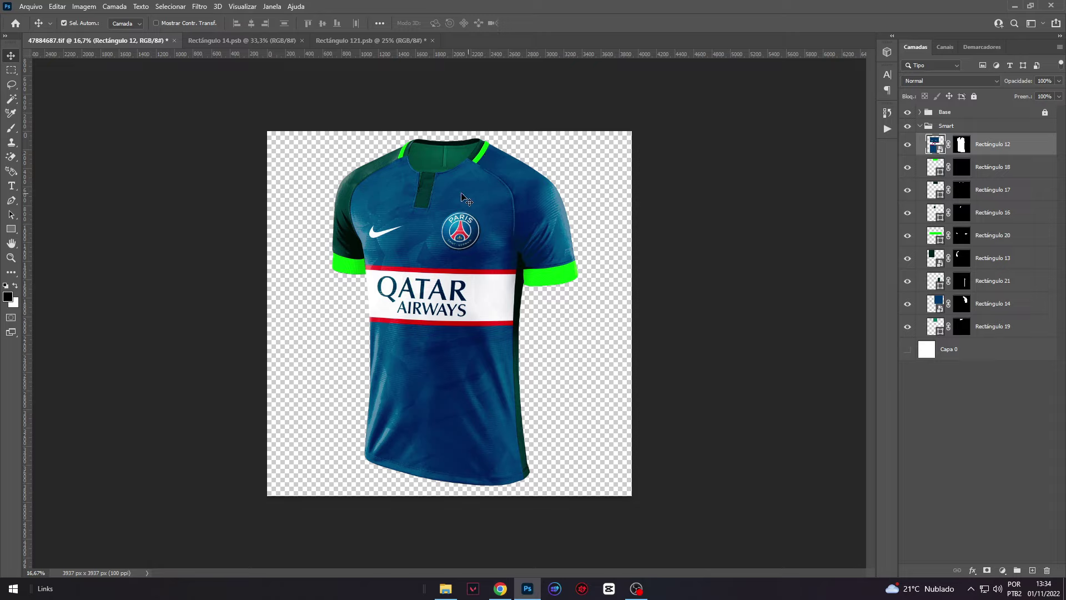
- Open Rectángulo 13's contents, stretch the navy pattern over its canvas, and save
click(361, 176)
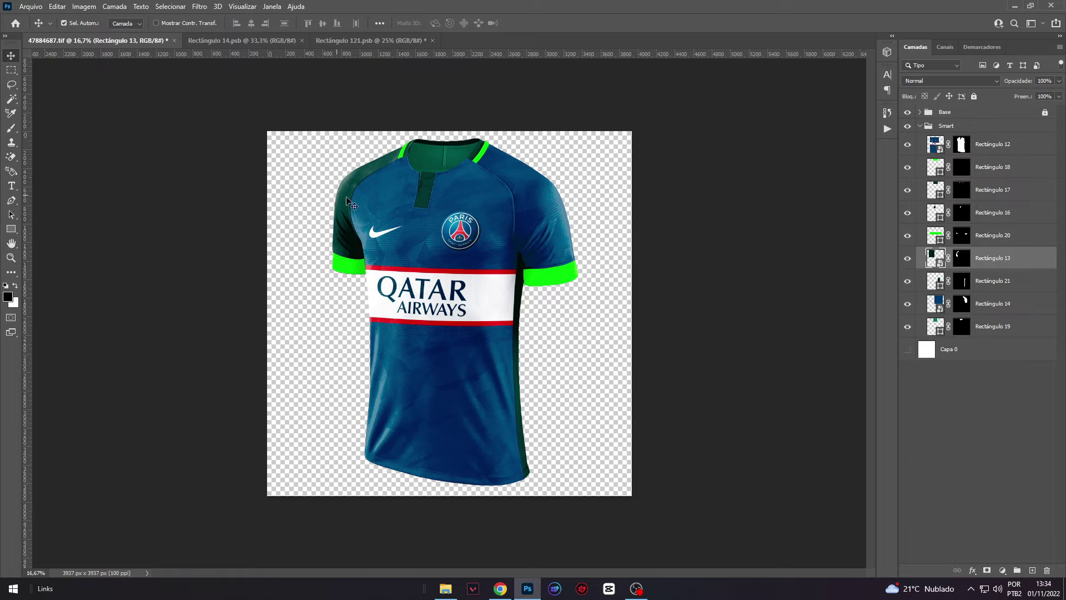
click(907, 259)
click(907, 258)
key(i)
double_click(932, 255)
click(569, 237)
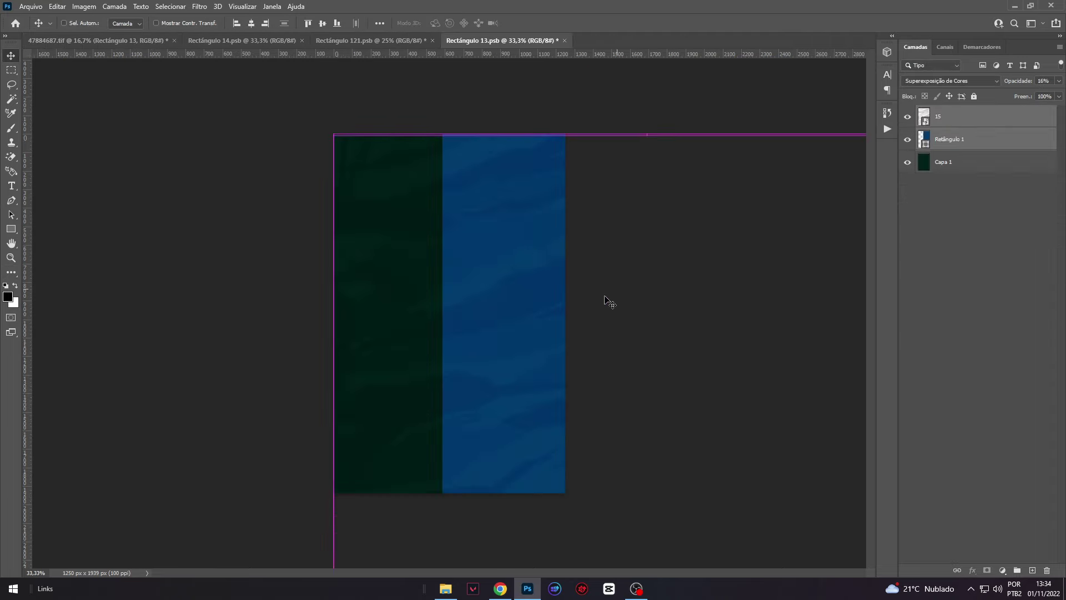
drag(532, 248, 543, 304)
key(ctrl+t)
key(Return)
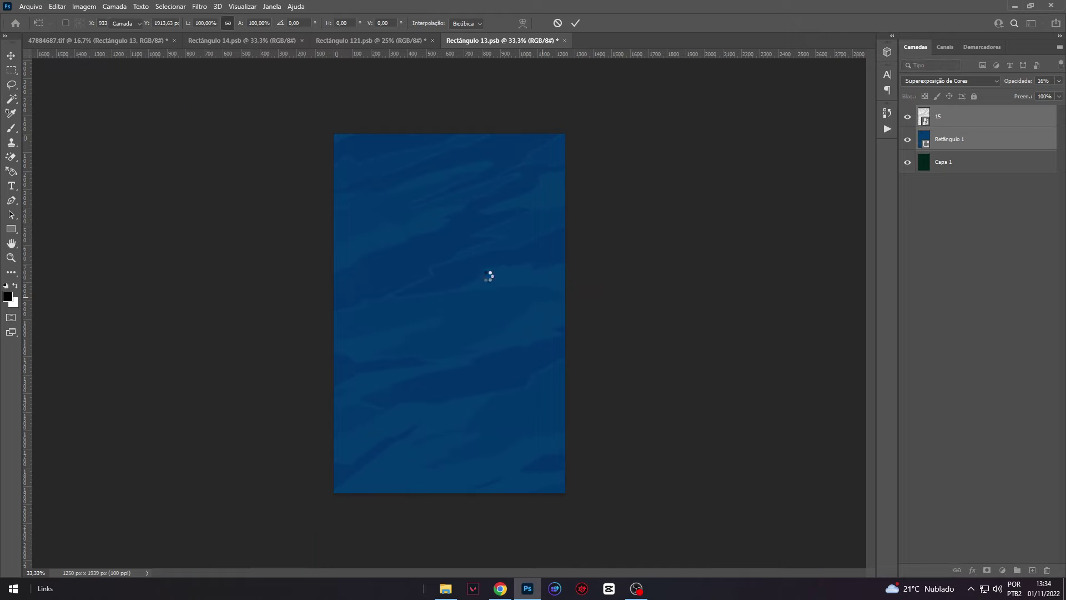
key(ctrl+s)
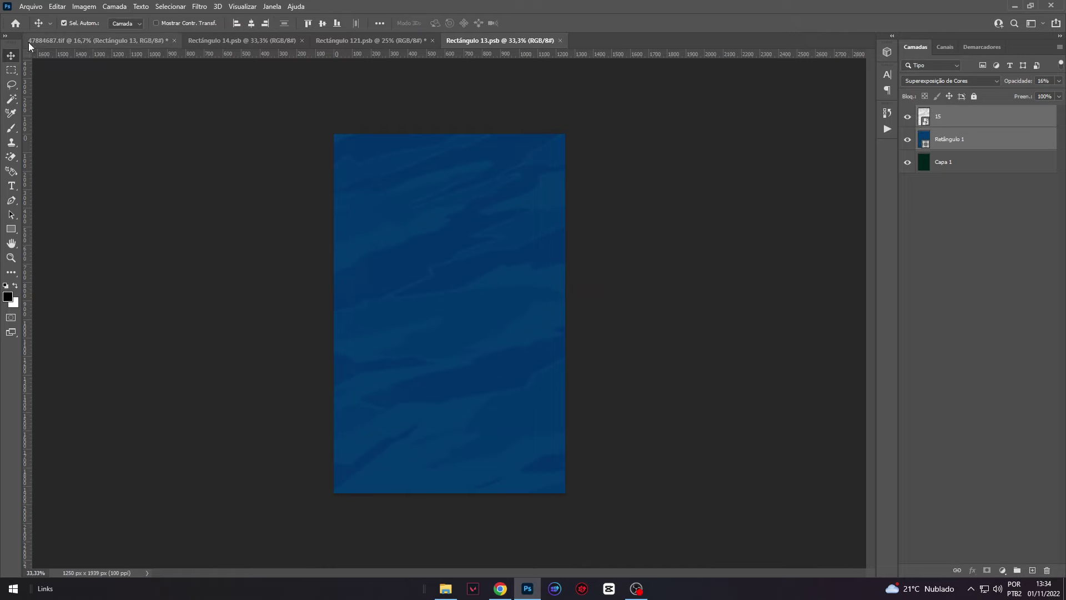
click(78, 42)
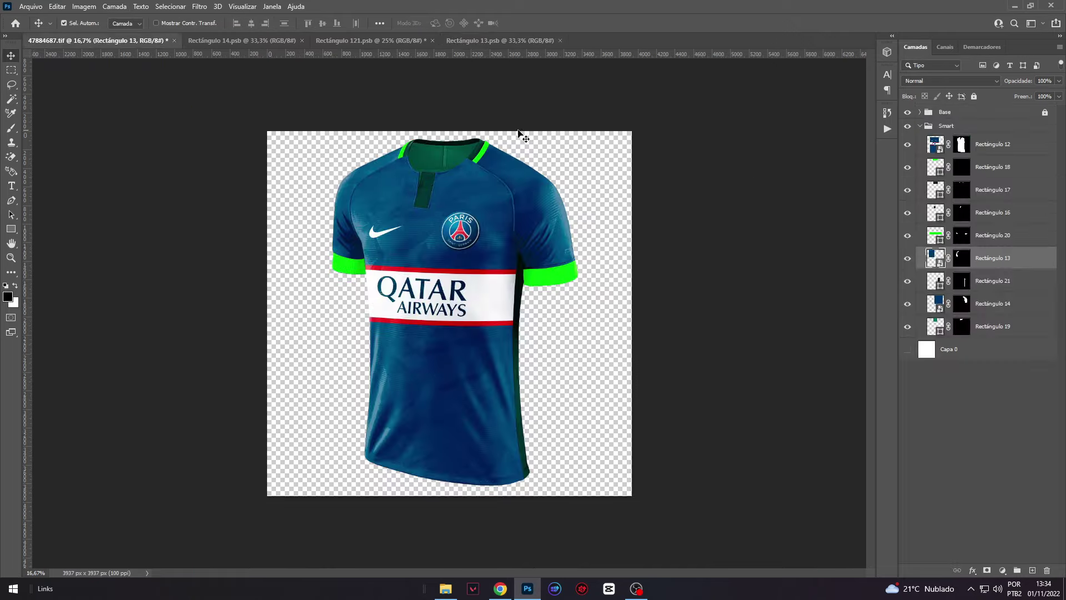
- Recolour the Rectángulo 20 sleeve cuffs white after trying sampled and red colours
click(553, 283)
double_click(936, 233)
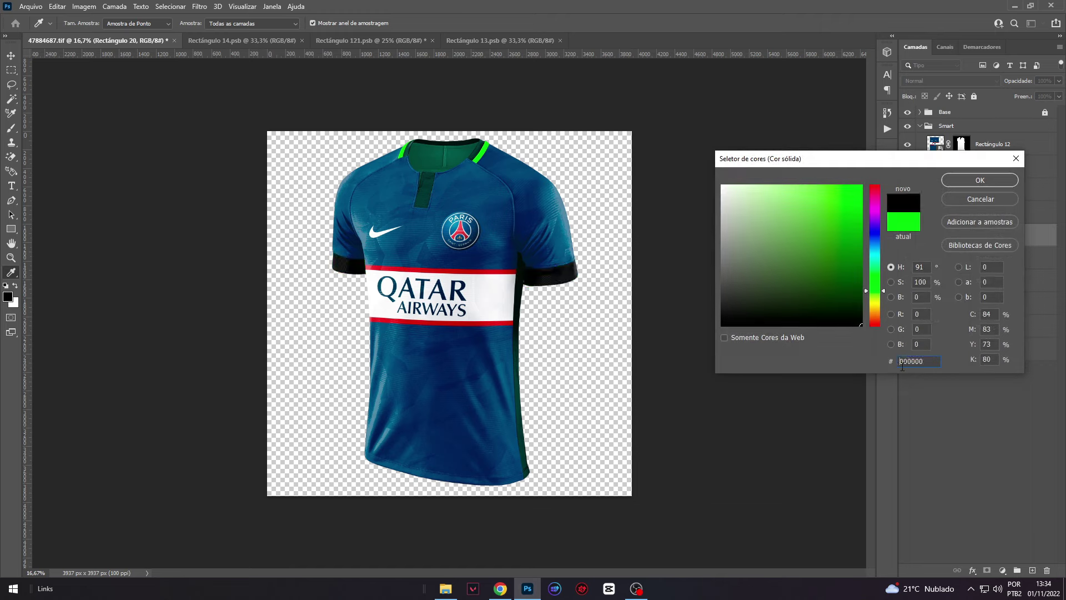
click(600, 183)
mouse_move(600, 183)
mouse_down()
mouse_move(499, 260)
mouse_move(700, 345)
mouse_up()
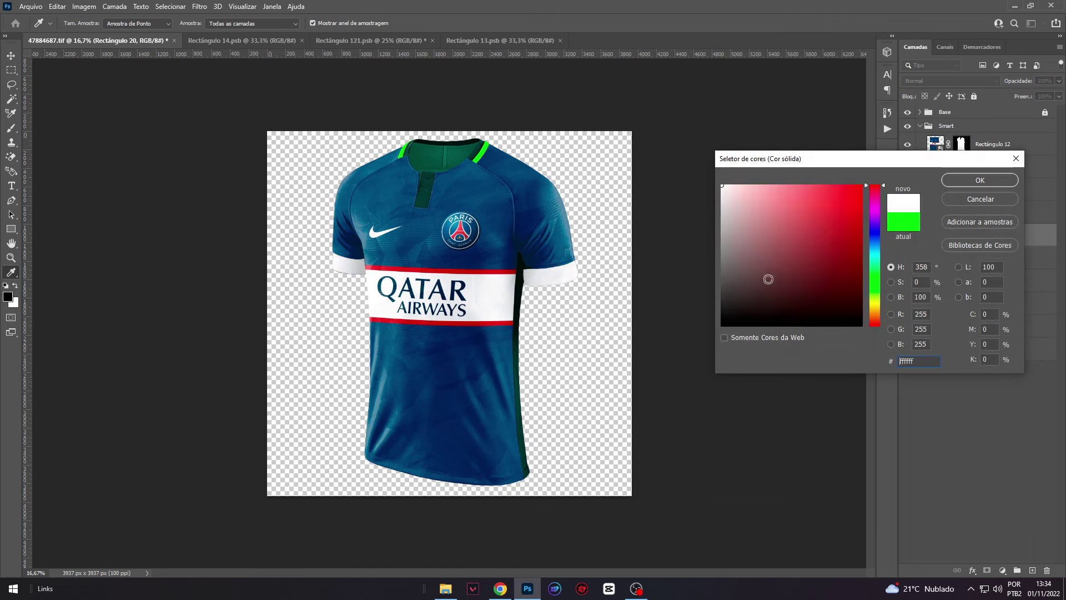
drag(859, 189, 892, 167)
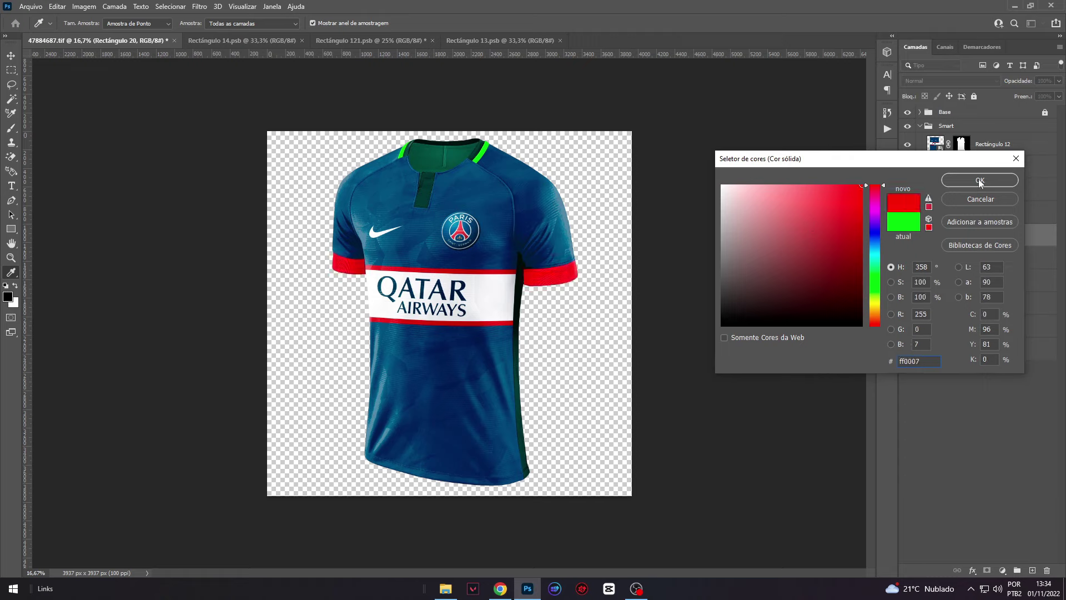
click(609, 162)
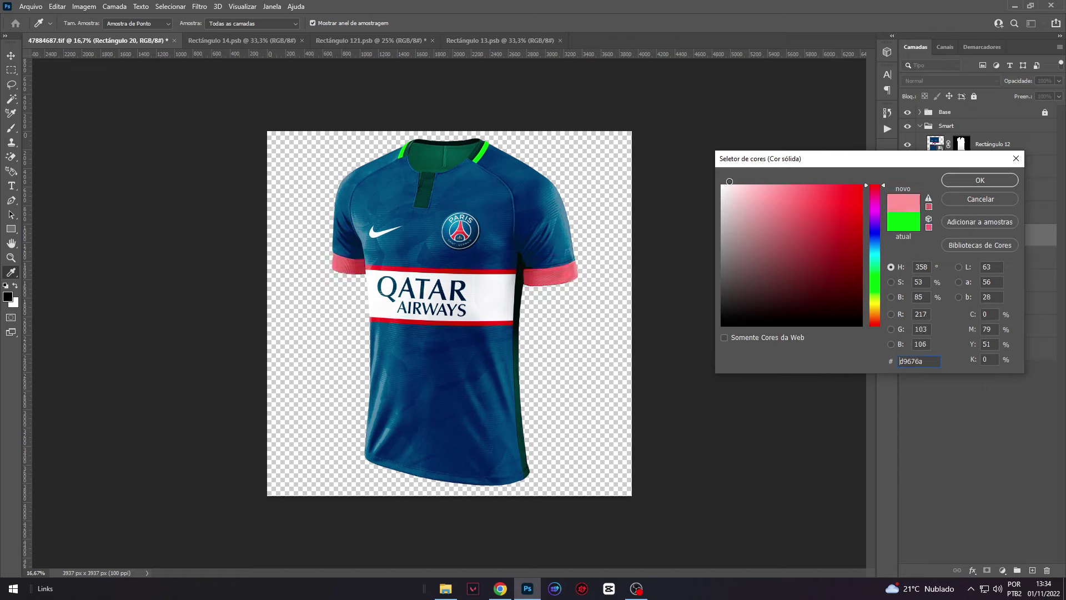
click(988, 179)
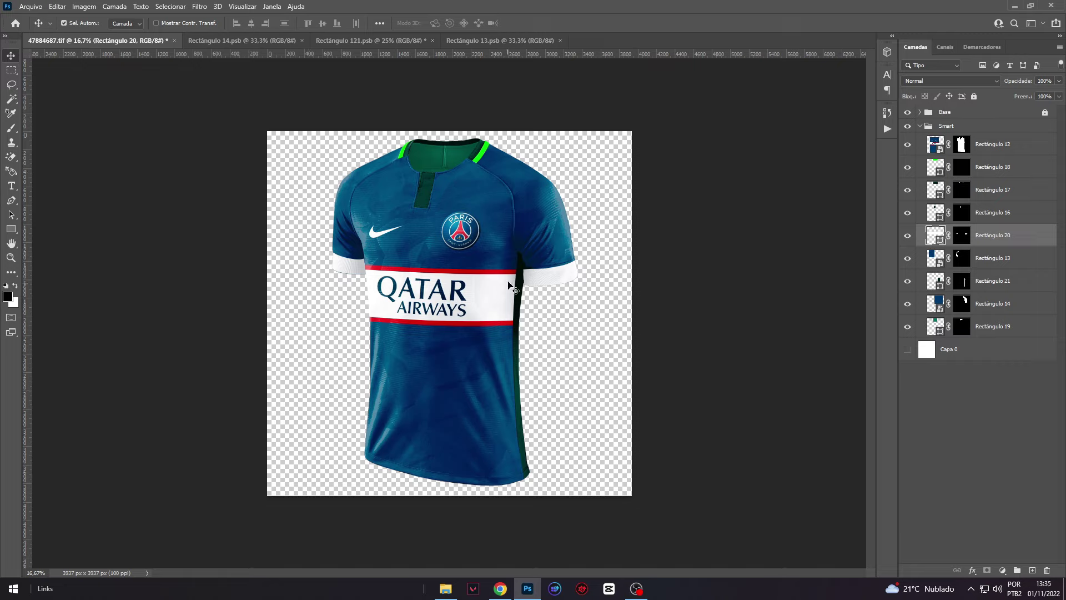
- Fill the Rectángulo 21 side panel with blues sampled from the shirt
click(527, 295)
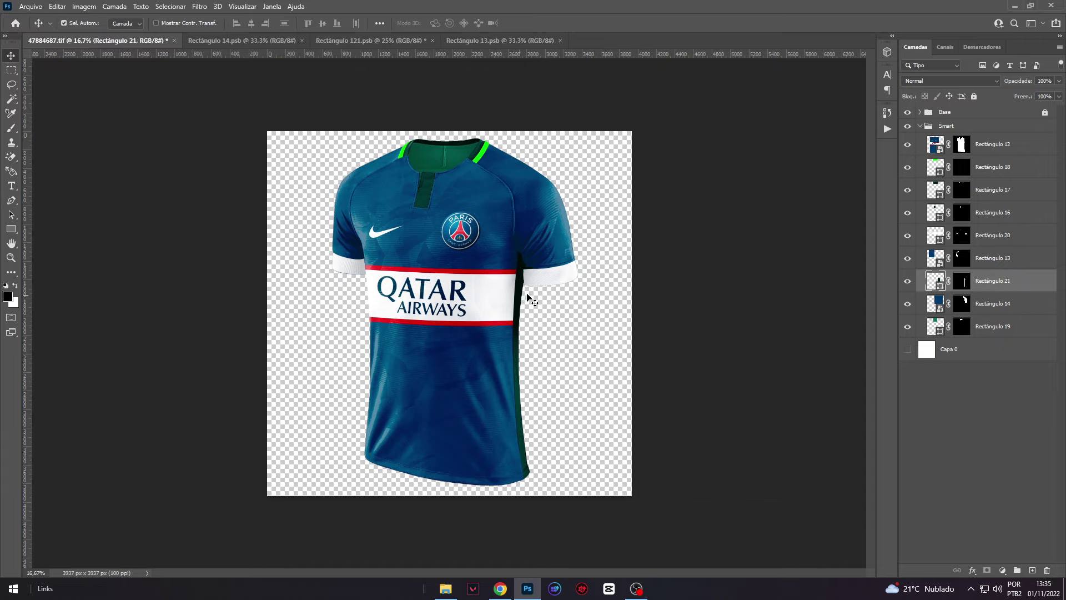
double_click(934, 280)
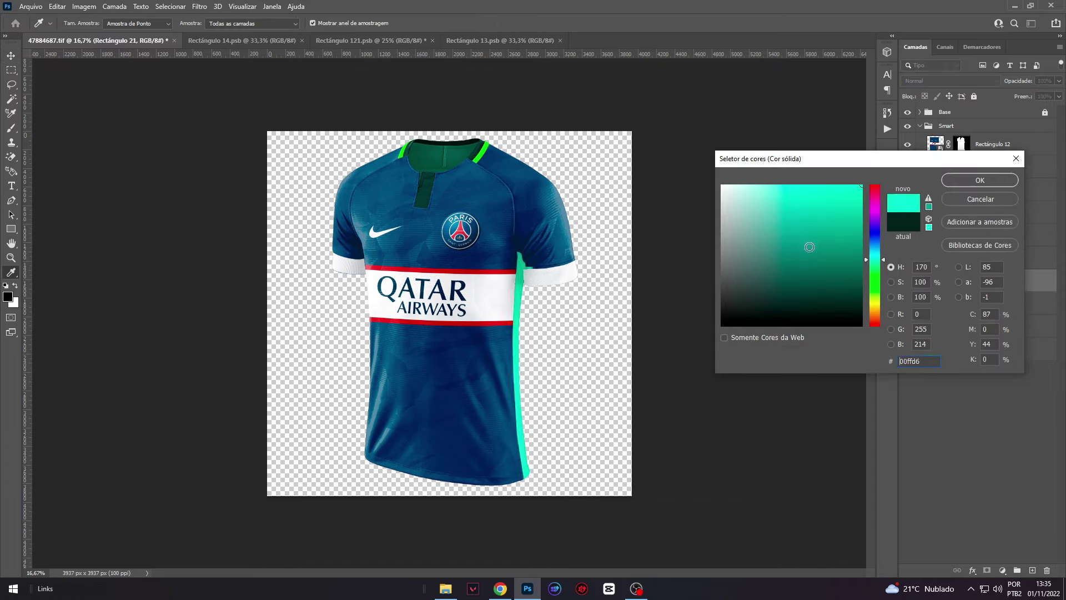
drag(833, 266, 722, 187)
click(499, 389)
click(497, 342)
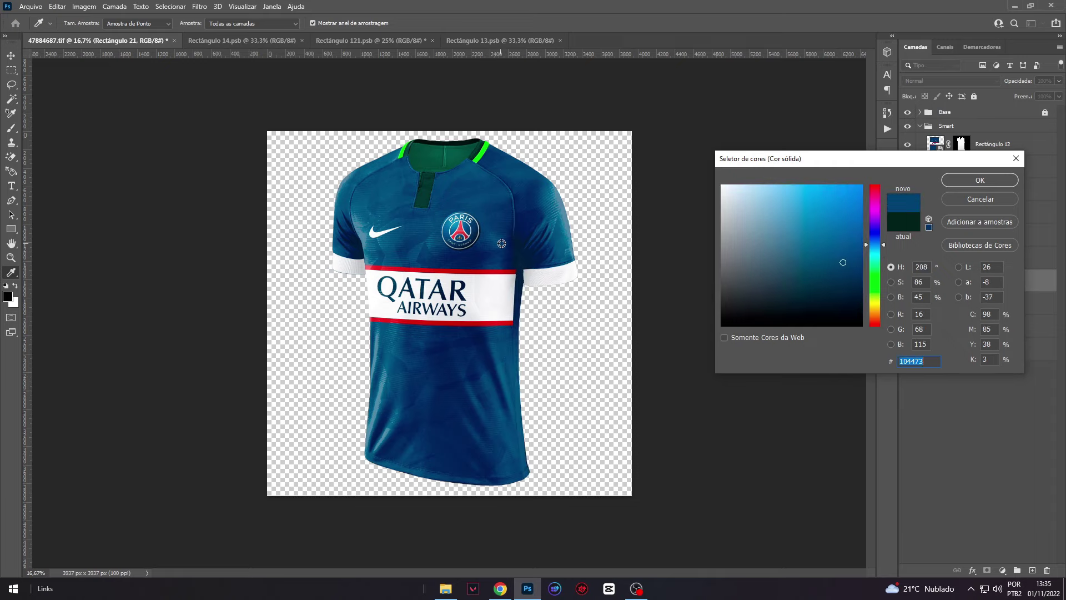
click(495, 261)
click(497, 289)
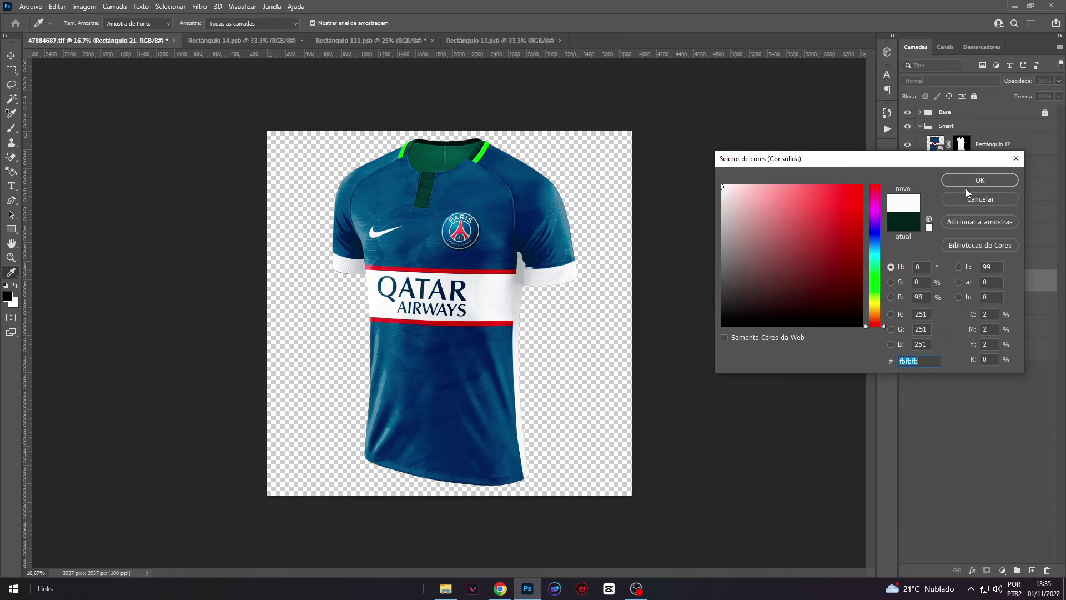
click(479, 179)
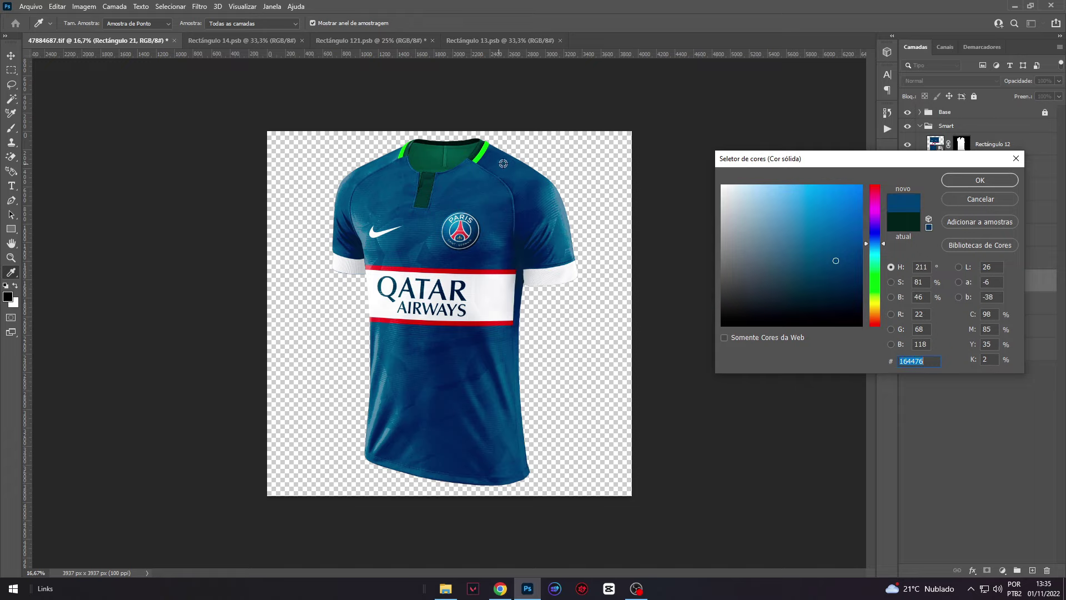
click(466, 183)
click(402, 187)
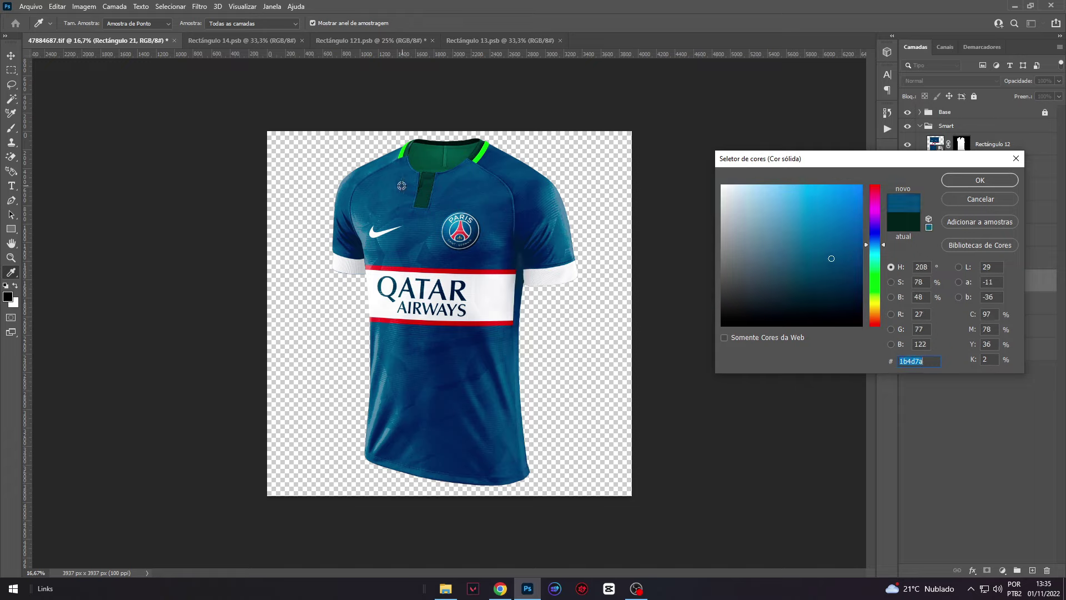
- Refine the side panel to a darker navy from the shirt and confirm it
click(485, 354)
click(499, 256)
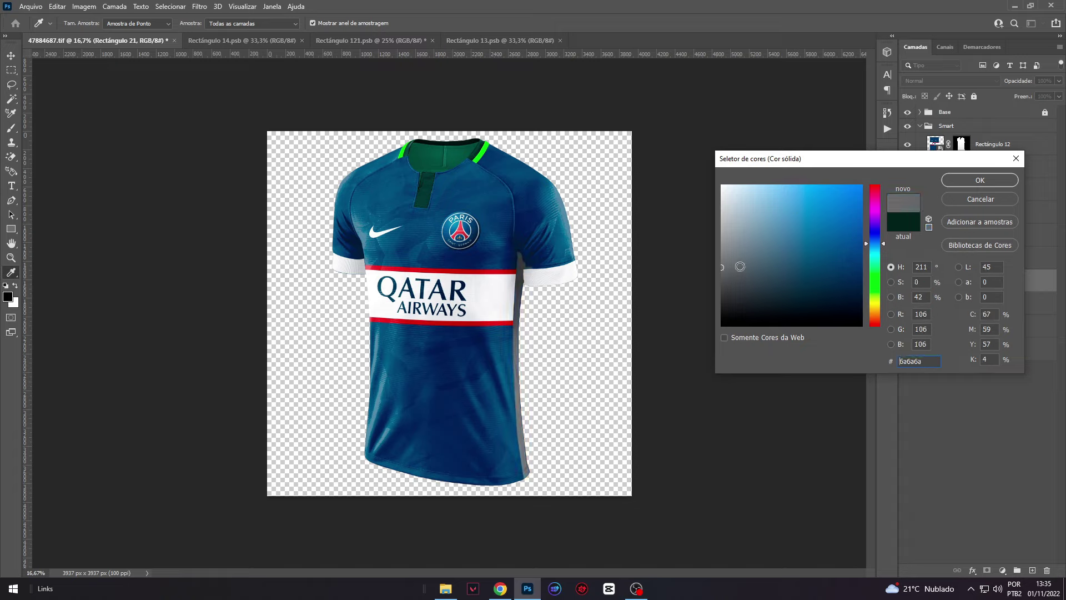
click(516, 361)
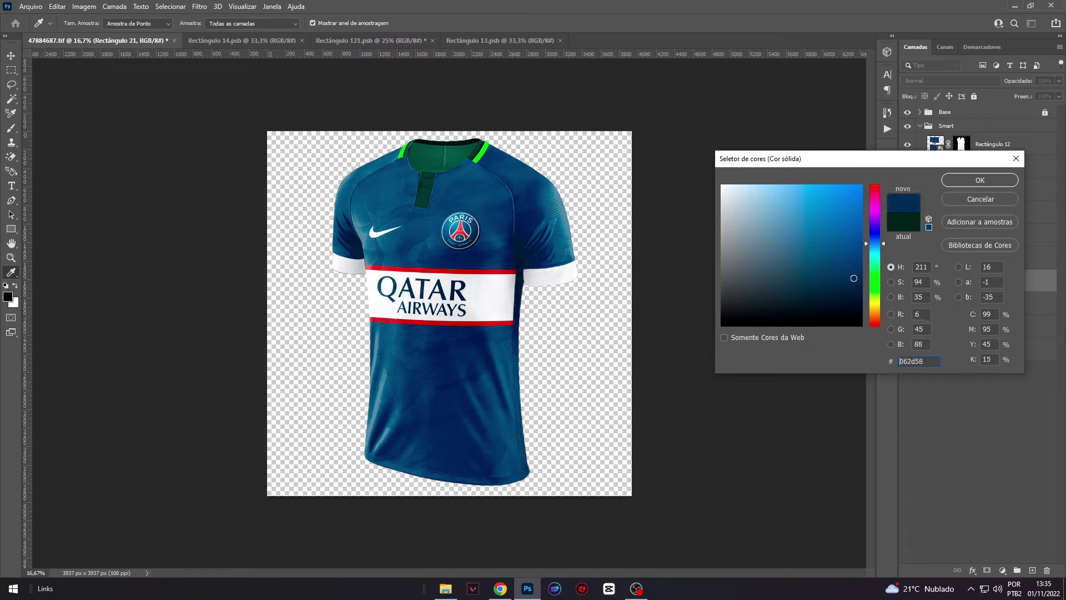
click(517, 356)
click(526, 250)
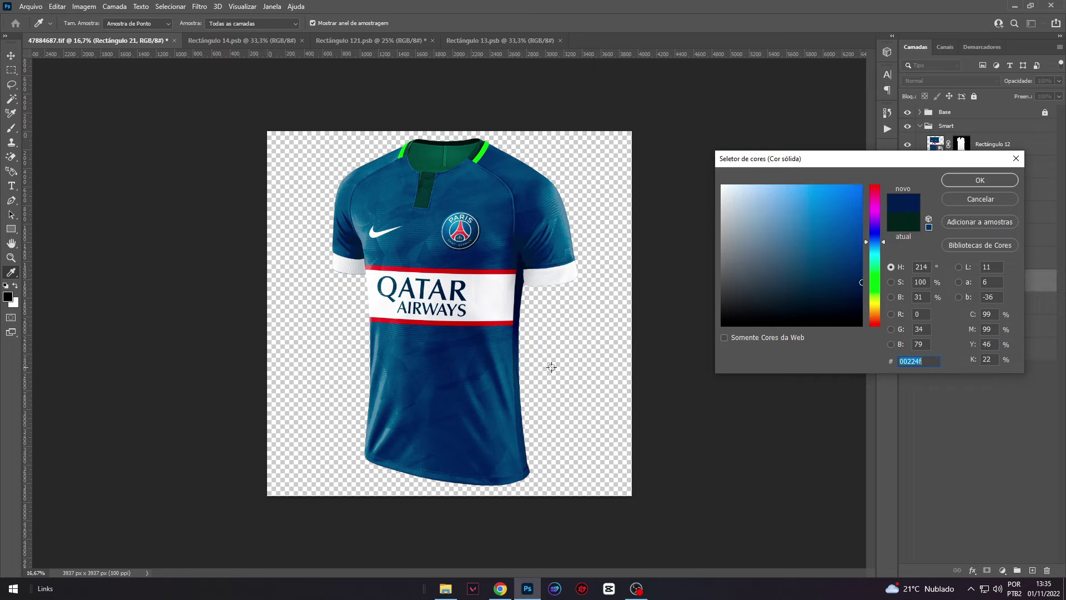
click(828, 281)
click(846, 218)
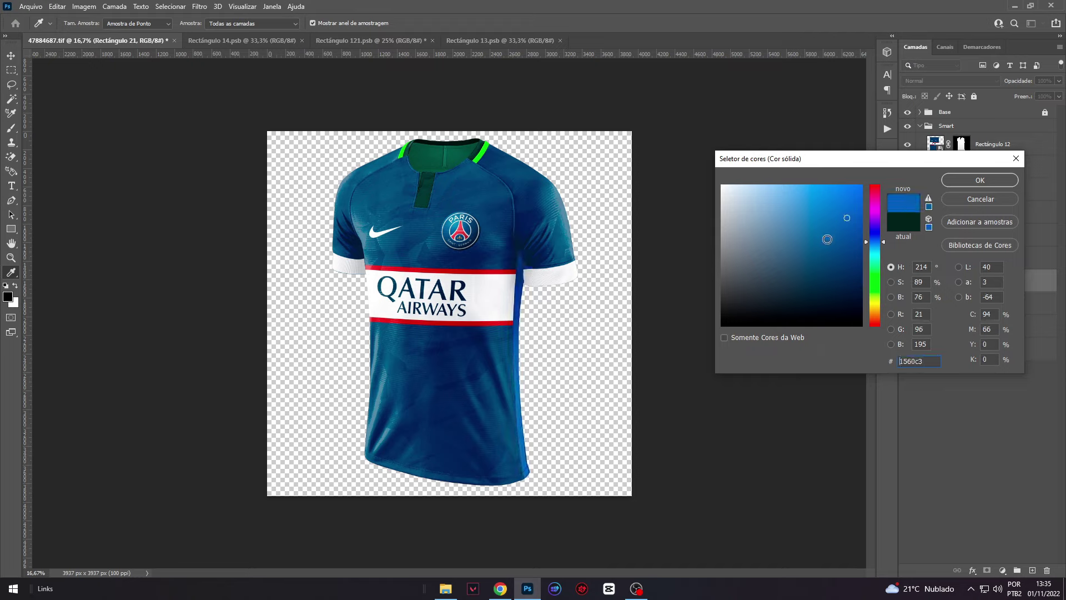
mouse_move(827, 239)
mouse_down()
mouse_move(799, 266)
mouse_move(799, 294)
mouse_up()
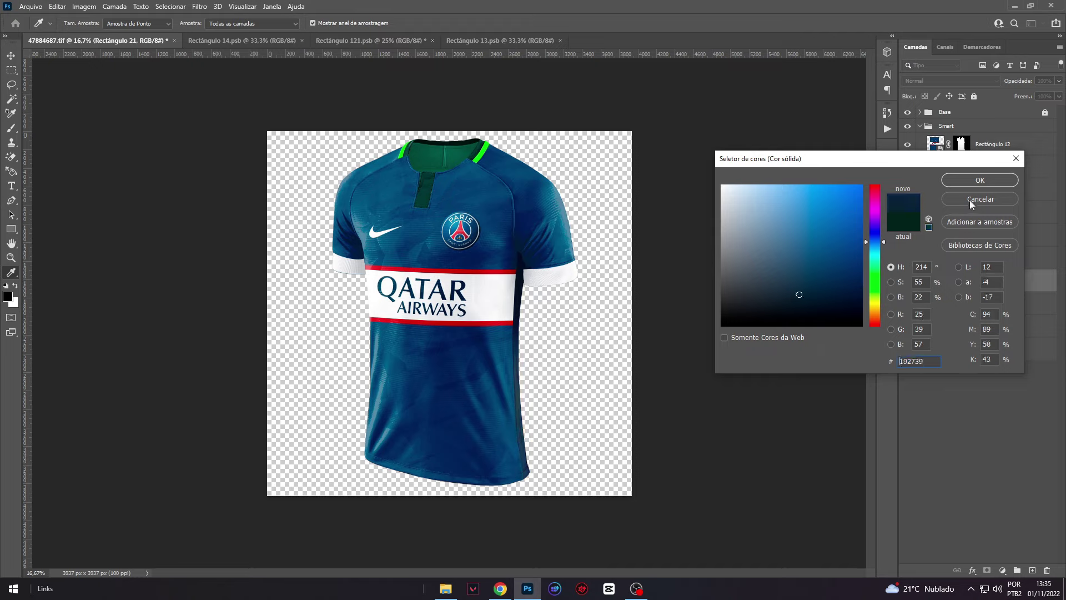
click(973, 186)
- Toggle the side panel to compare, then resample a darker shirt navy for it
click(907, 281)
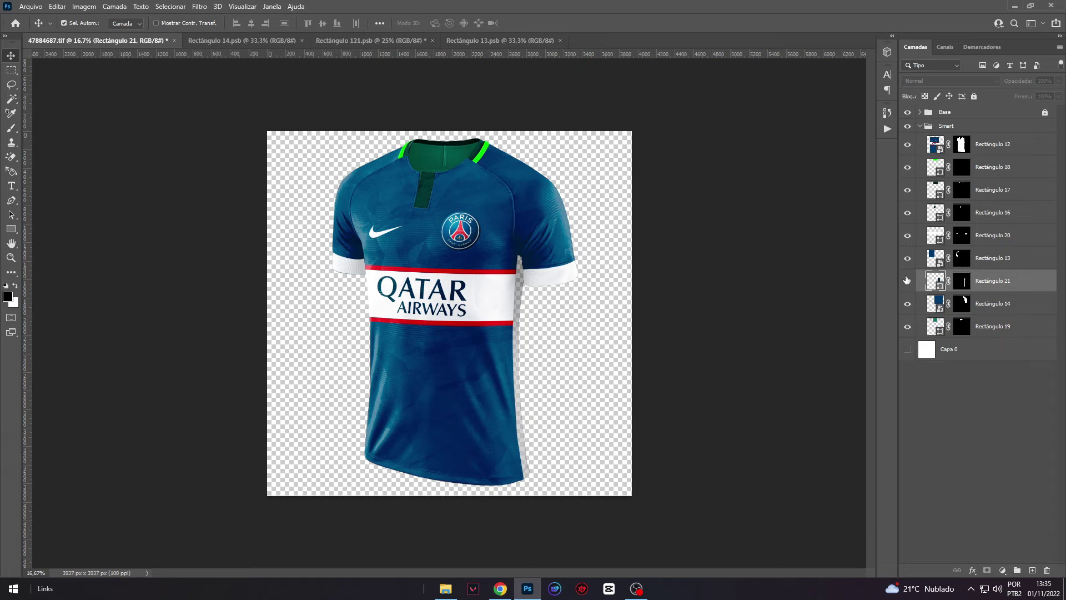
click(907, 281)
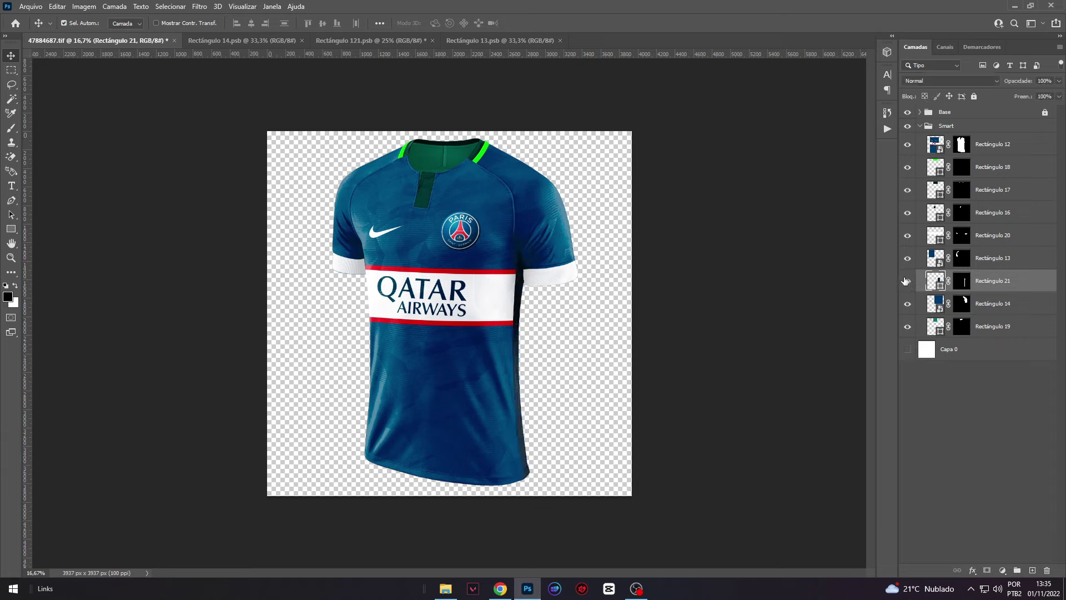
double_click(933, 283)
click(760, 282)
mouse_move(760, 282)
mouse_down()
mouse_move(764, 259)
mouse_move(756, 268)
mouse_up()
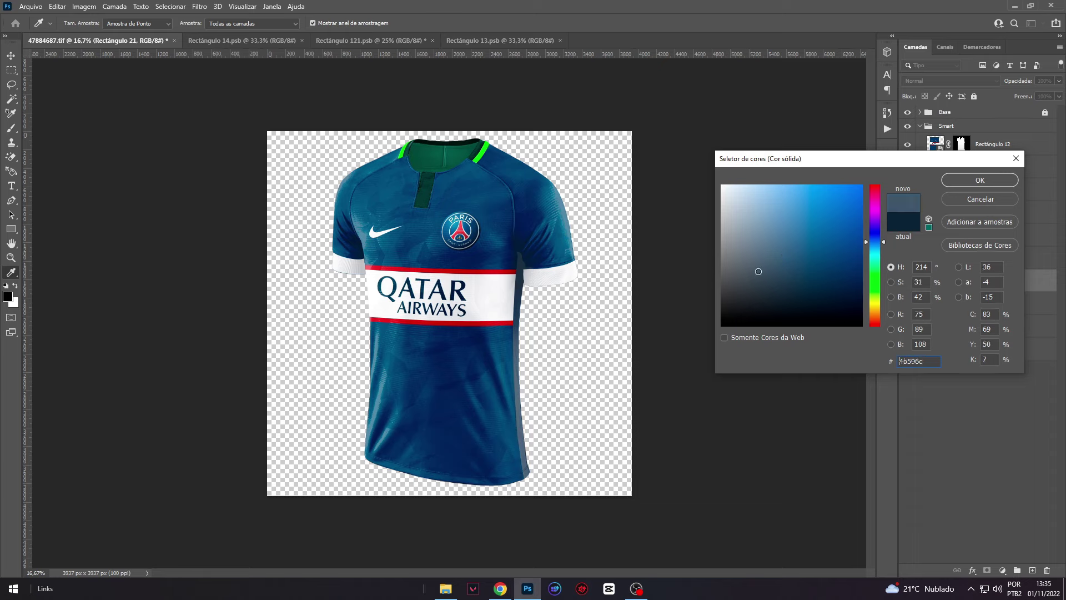
click(475, 382)
key(Return)
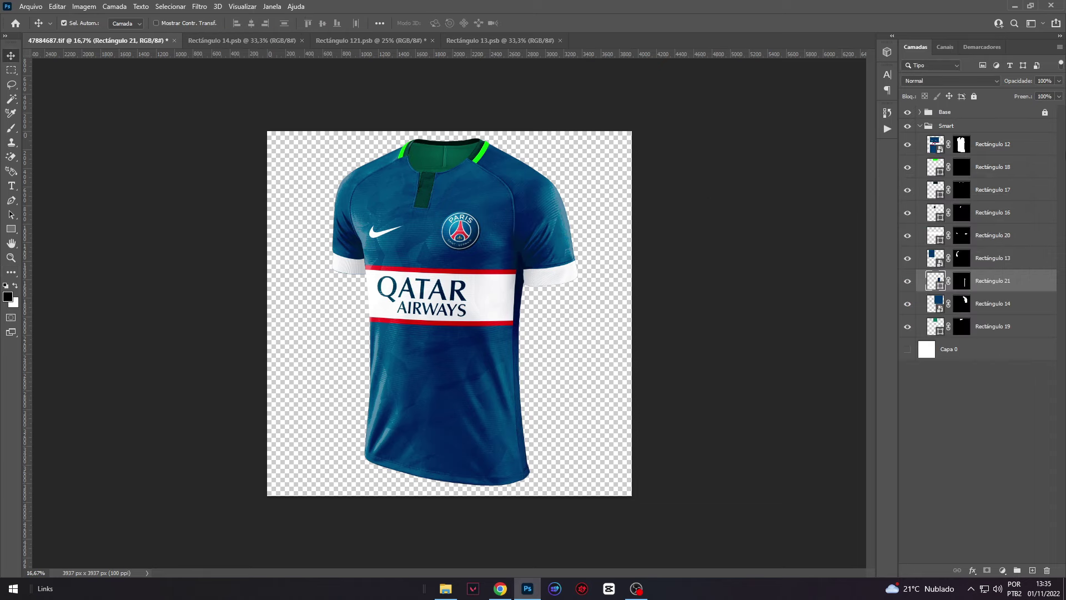
click(569, 266)
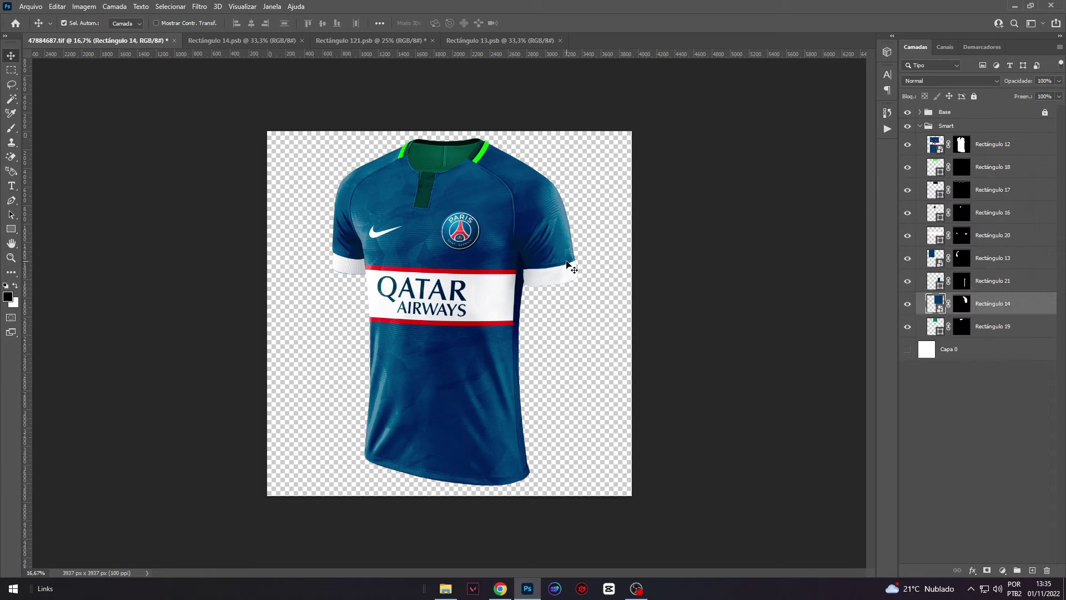
- Recolour the green placket to the shirt's blue sampled from the jersey
click(427, 186)
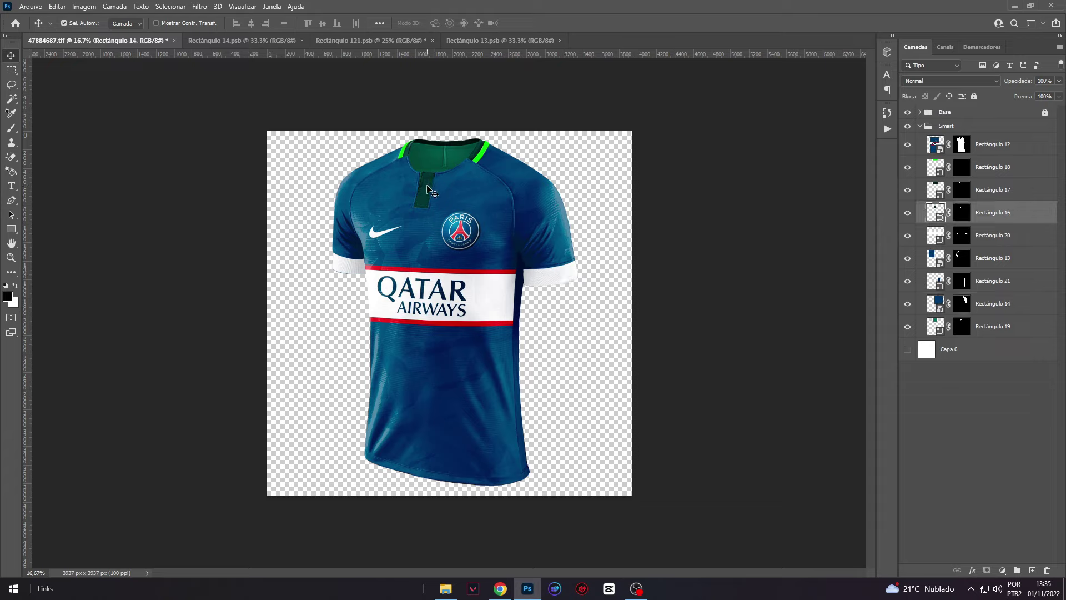
double_click(931, 211)
click(874, 226)
drag(831, 229, 732, 217)
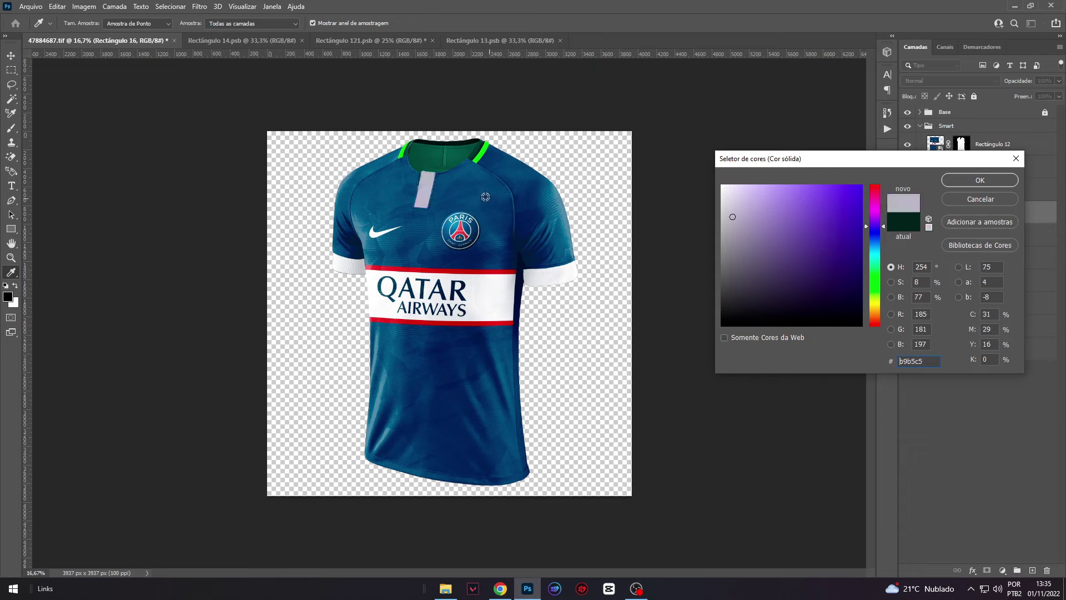
drag(485, 197, 441, 216)
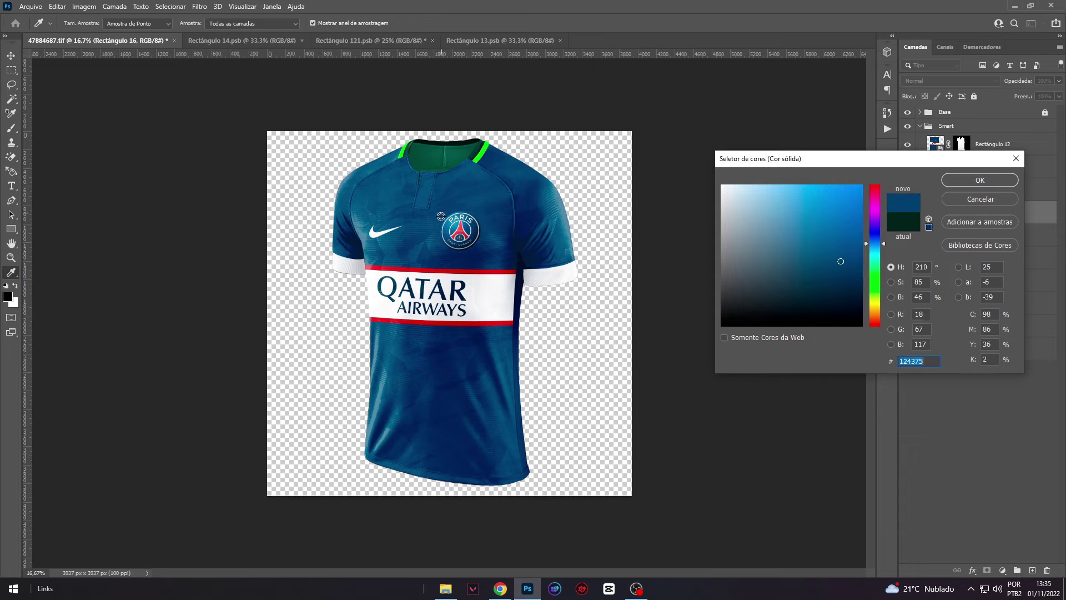
click(978, 183)
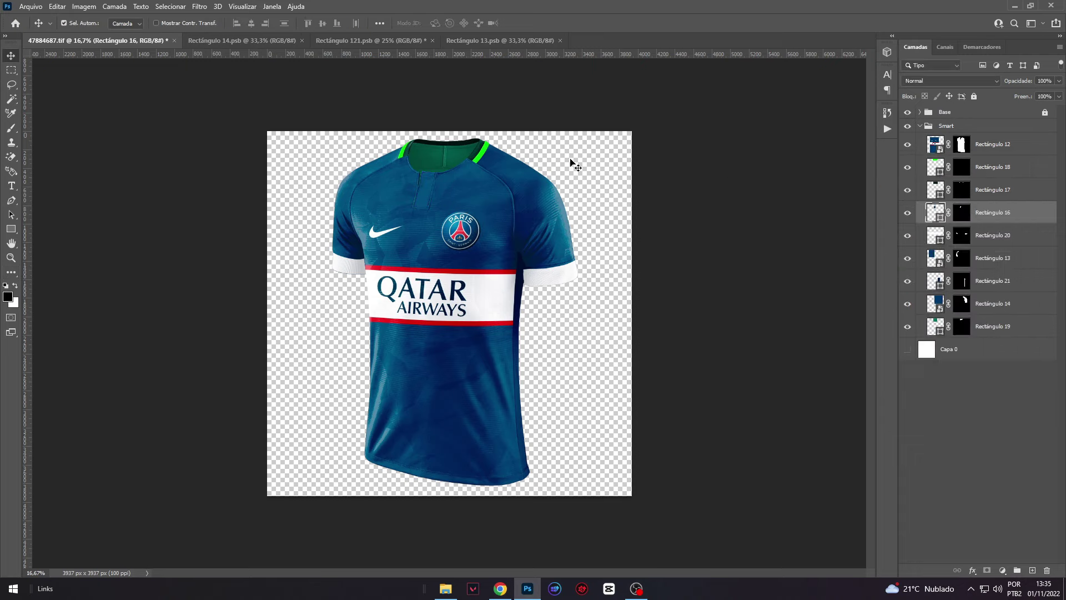
- Set the Rectángulo 18 and 17 collar trim fills to white ffffff
click(481, 160)
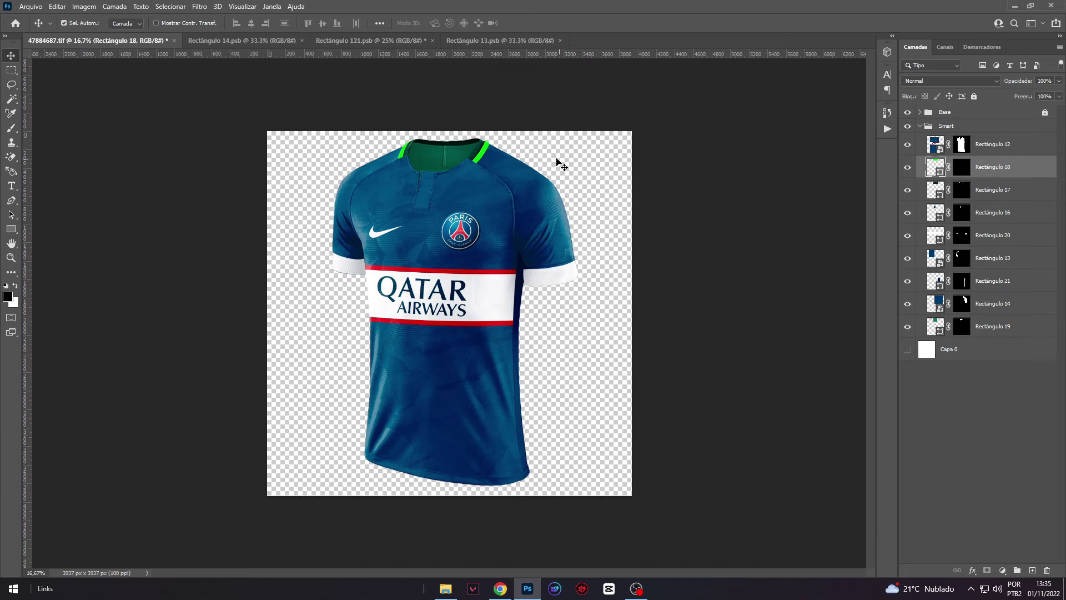
double_click(933, 165)
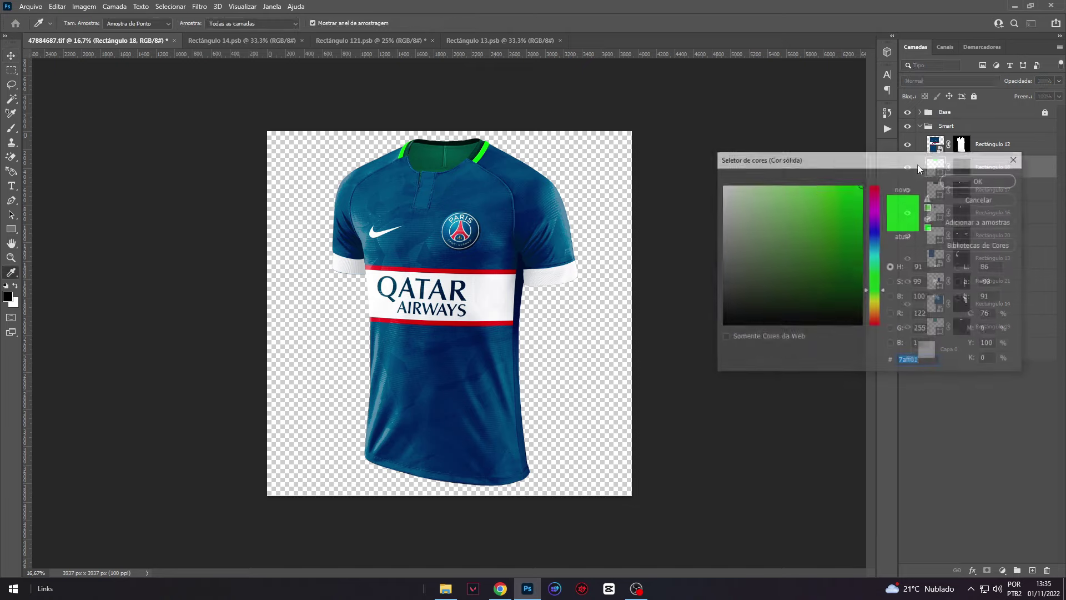
click(552, 277)
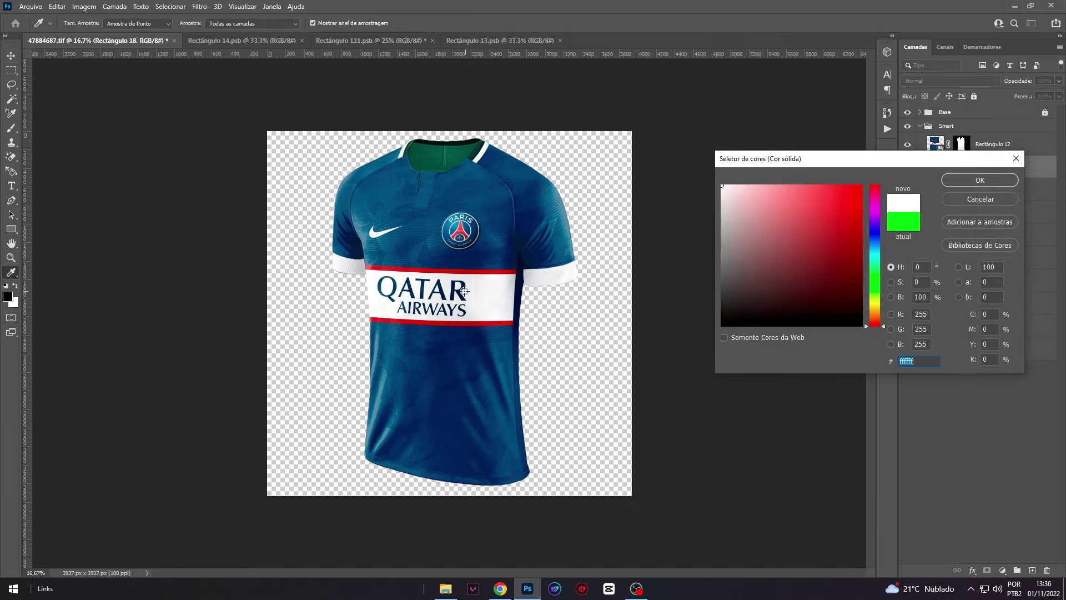
click(980, 180)
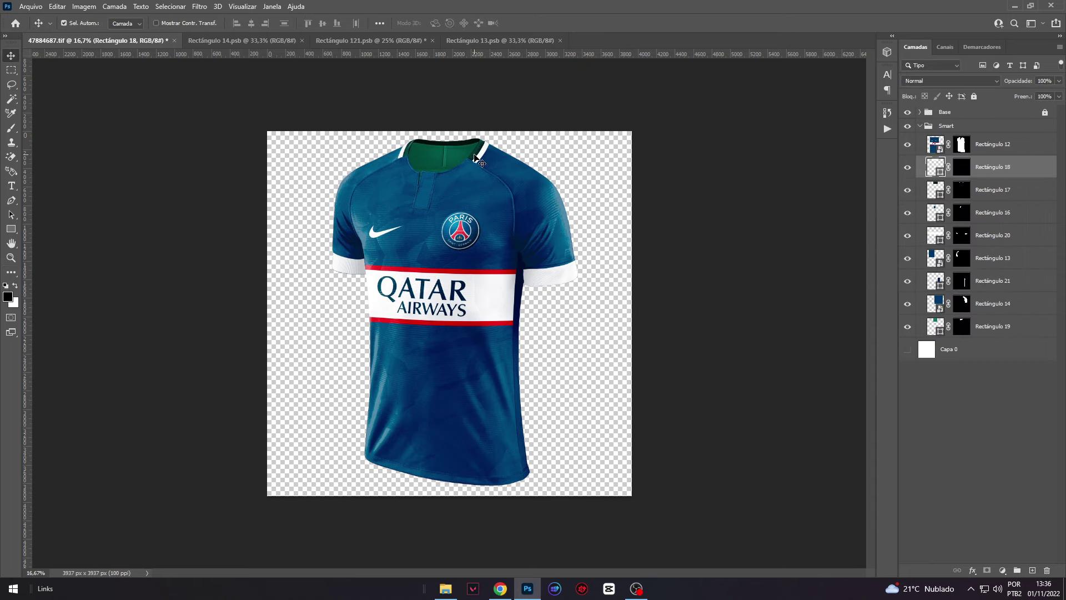
click(476, 156)
double_click(931, 189)
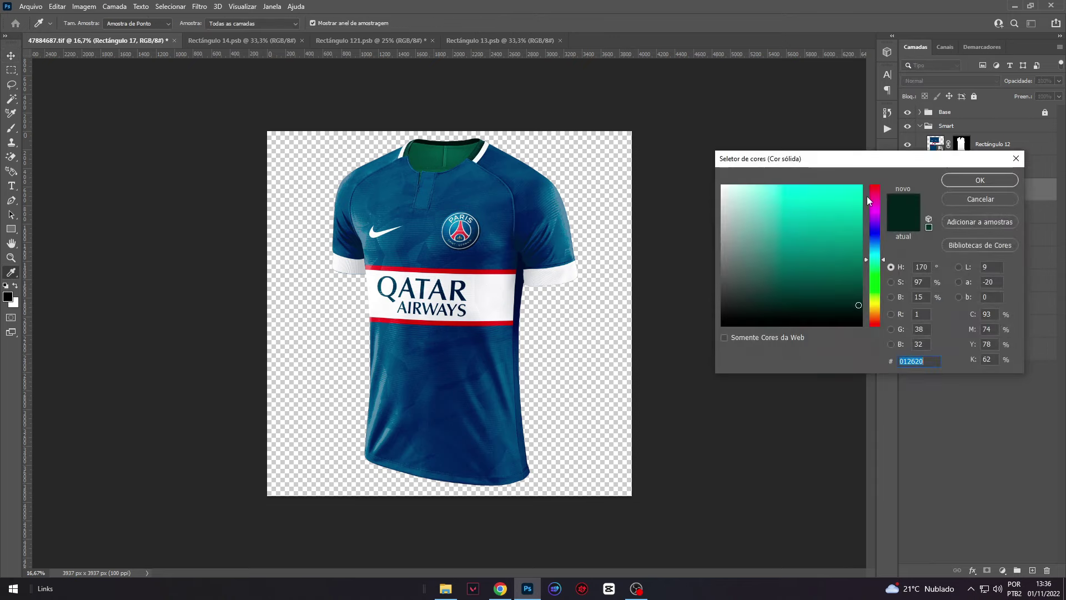
click(419, 269)
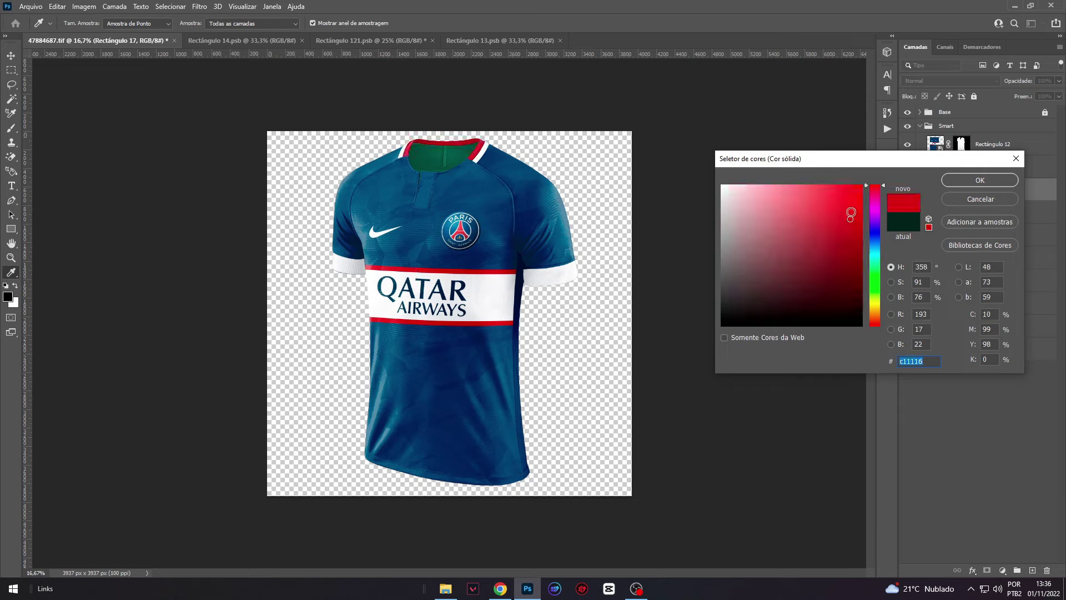
text(ffffff)
click(980, 198)
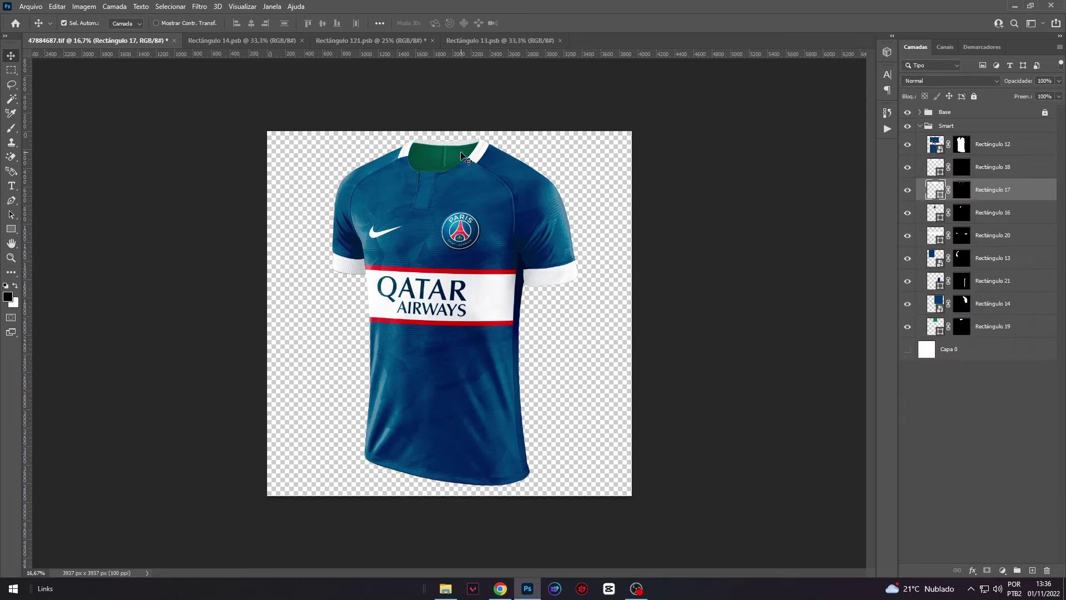
click(477, 159)
- Change the collar trim to the red sampled from the jersey stripe
double_click(935, 166)
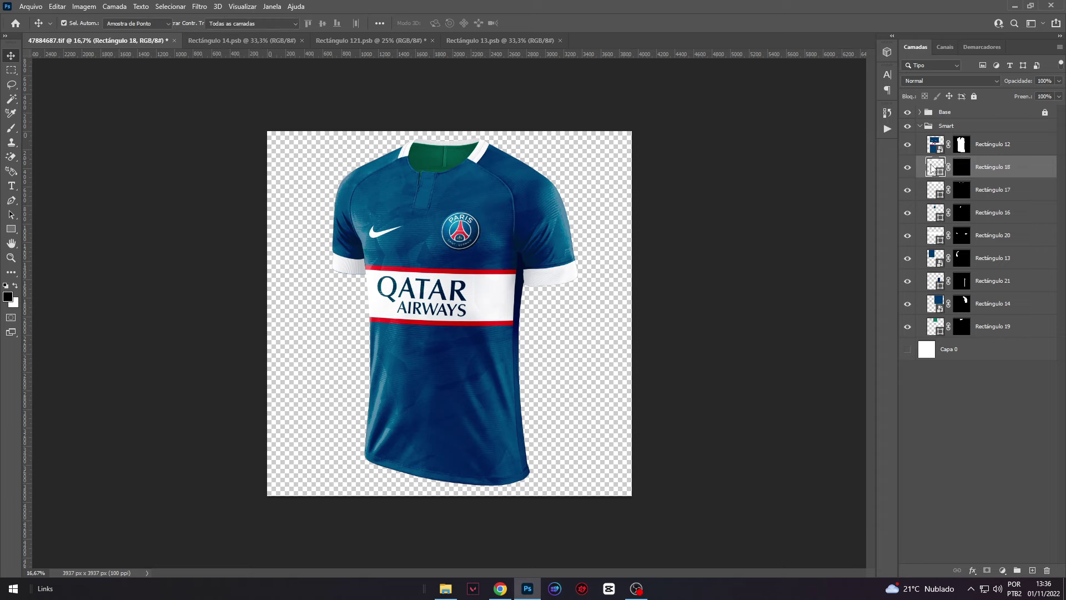
click(457, 271)
key(Return)
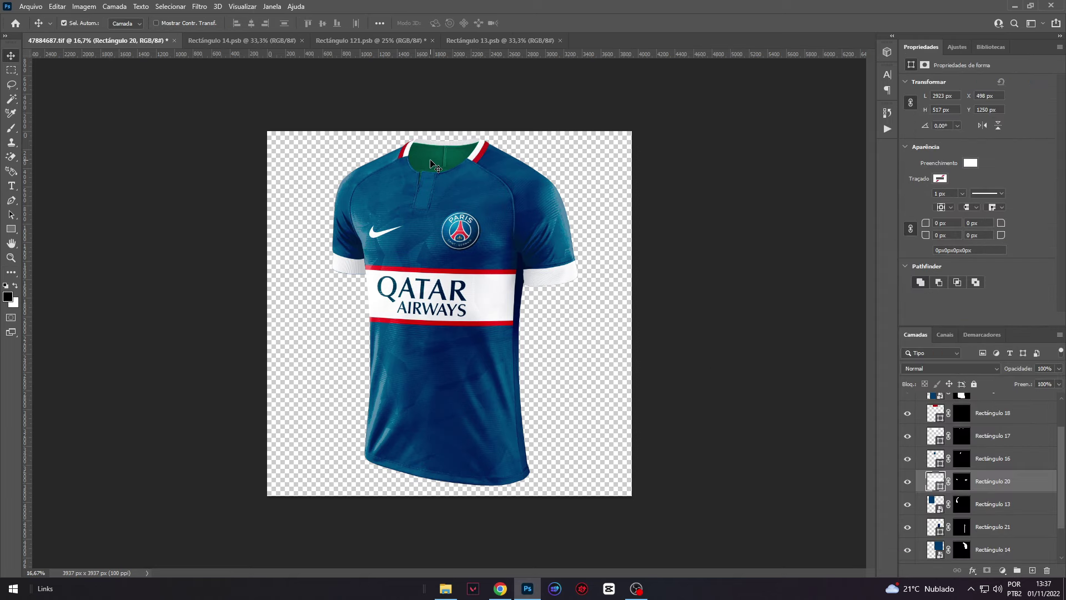
- Recolour the green inner collar with a navy blue sampled from the shirt
click(430, 163)
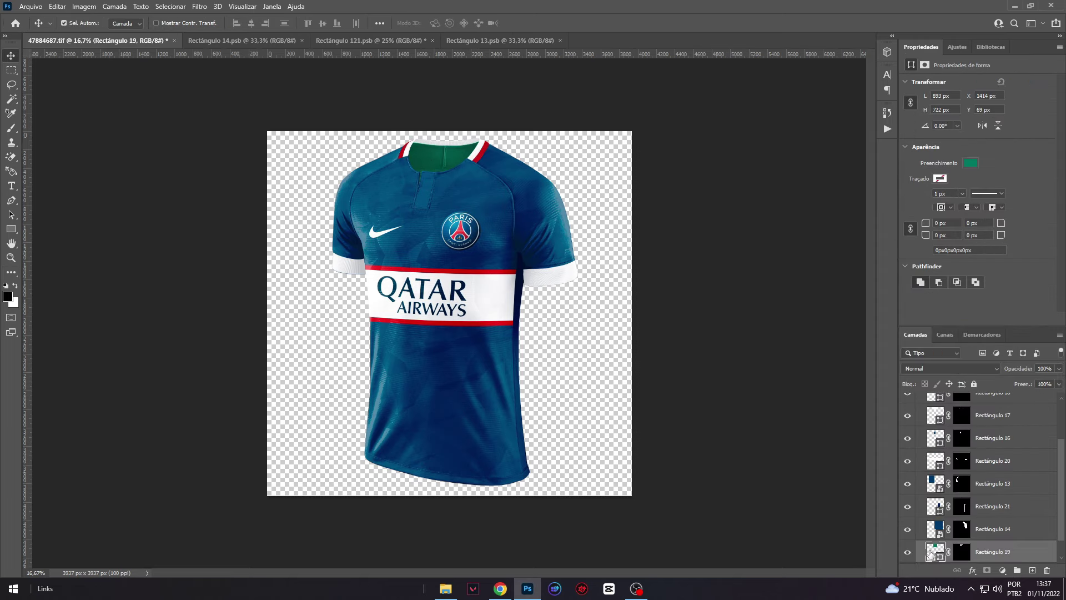
double_click(930, 551)
click(539, 222)
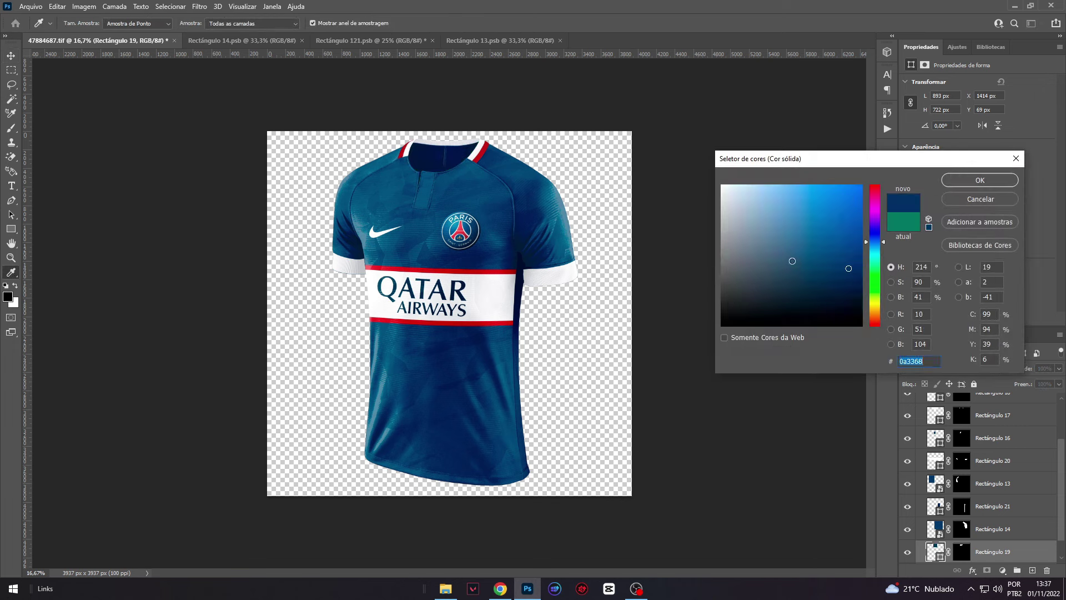
mouse_move(792, 261)
mouse_down()
mouse_move(791, 222)
mouse_move(688, 290)
mouse_move(675, 252)
mouse_move(697, 230)
mouse_up()
click(513, 178)
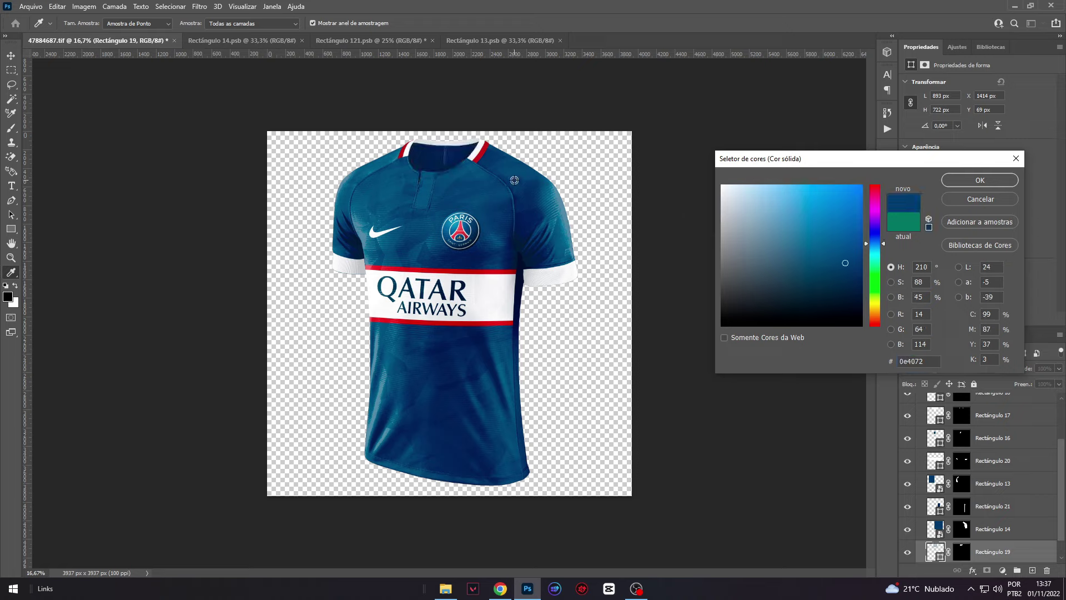
drag(469, 164, 477, 162)
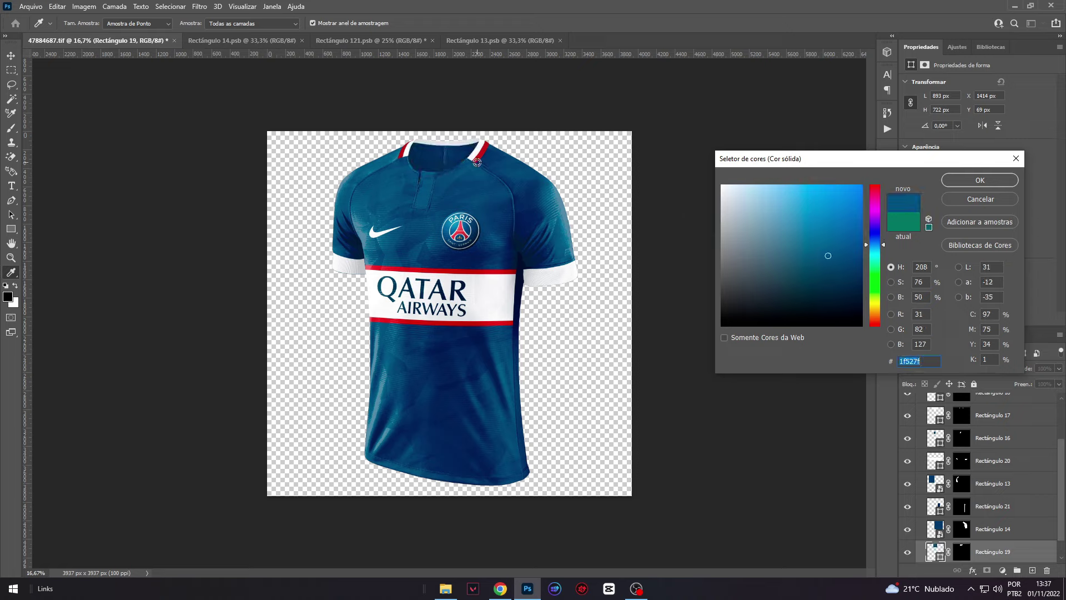
click(979, 182)
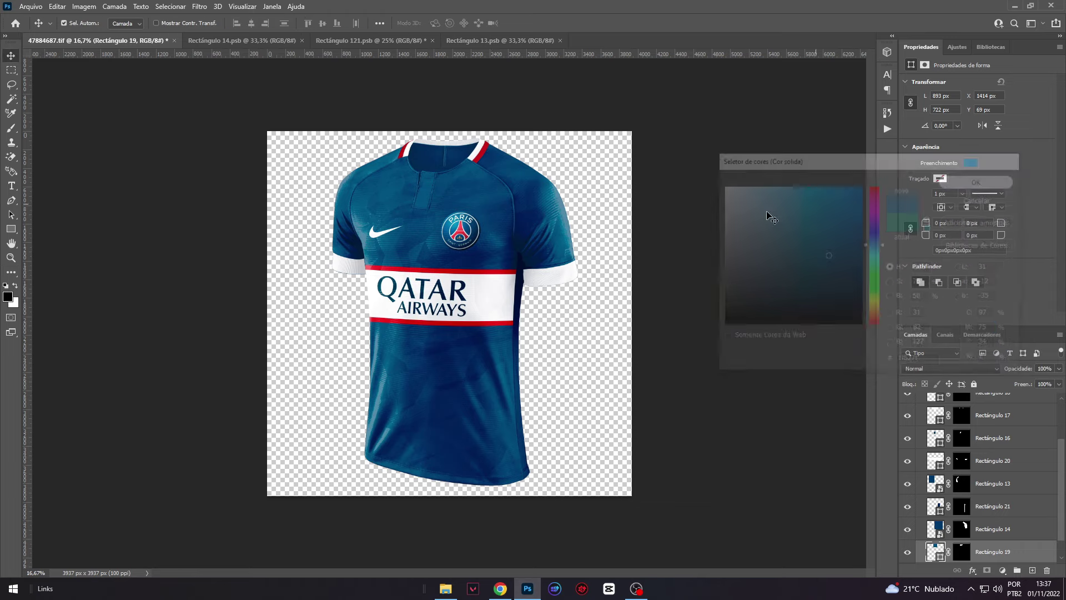
click(517, 288)
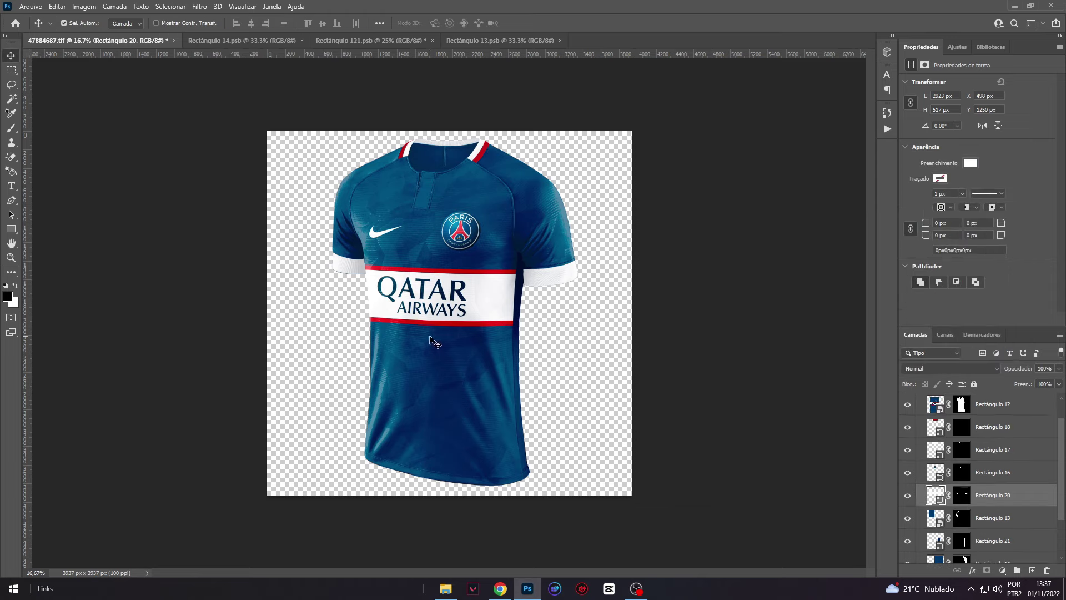
- Drag the dark geometric pattern from FUNDO DE MARCA D'AGUA toward Photoshop
click(450, 594)
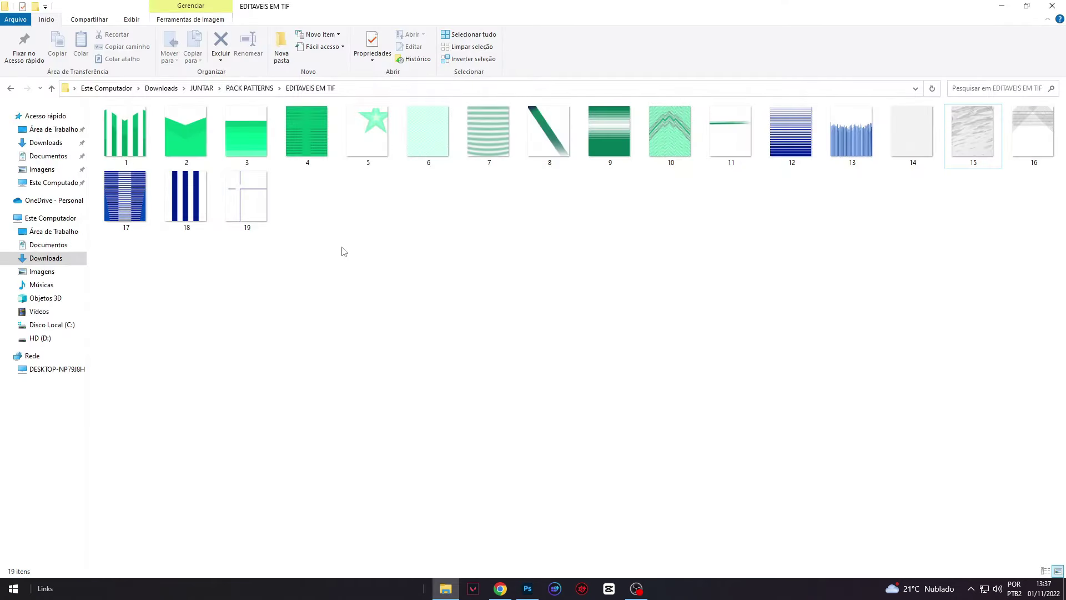
click(250, 162)
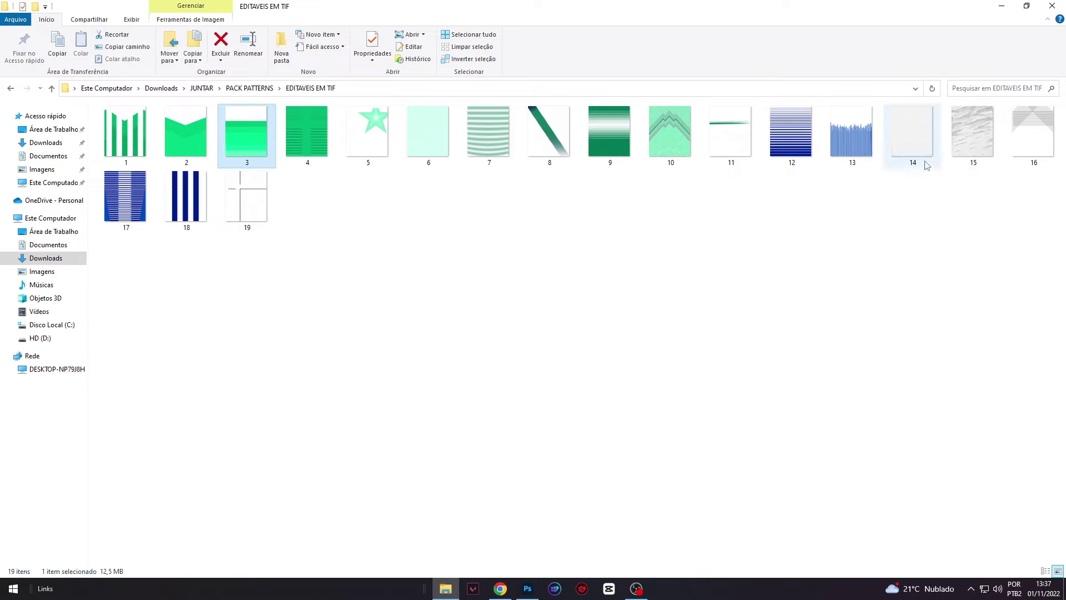
key(BackSpace)
double_click(210, 136)
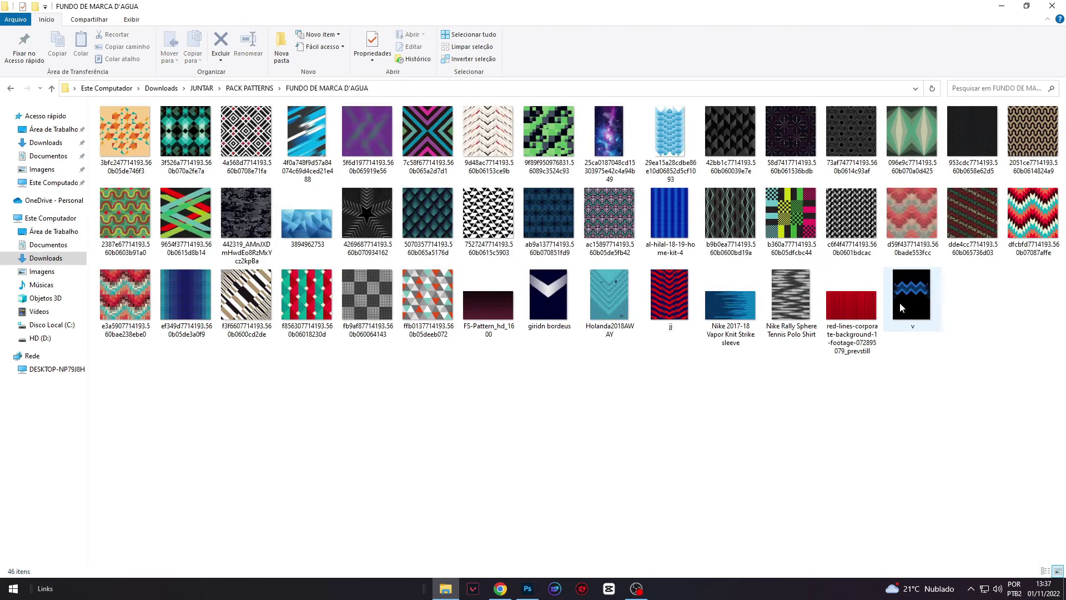
click(721, 124)
drag(730, 133, 538, 301)
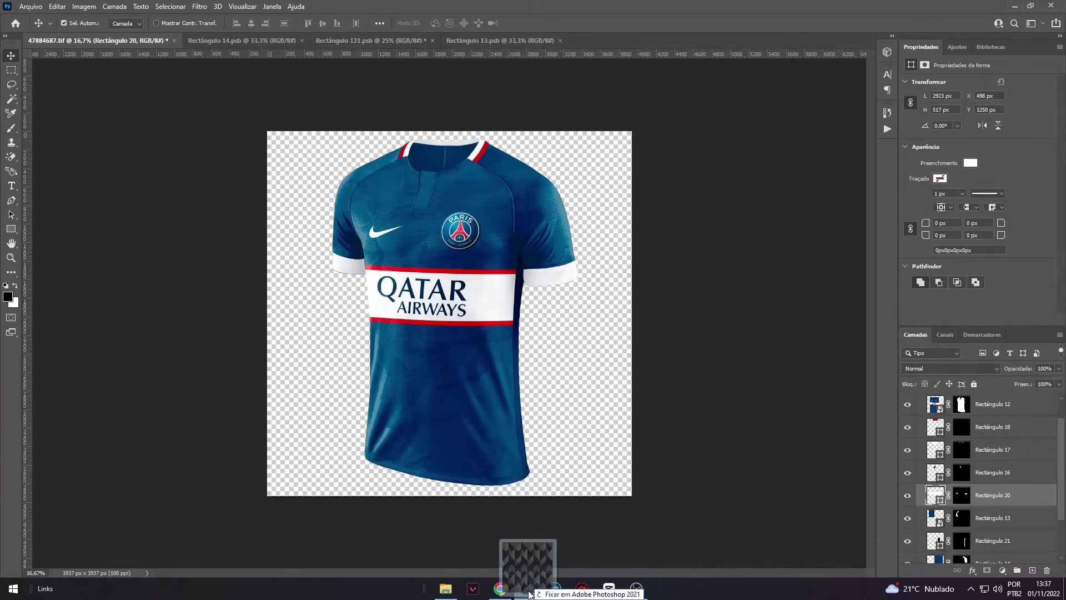
- Place the dark geometric pattern over the right sleeve as a new layer
drag(537, 301, 512, 274)
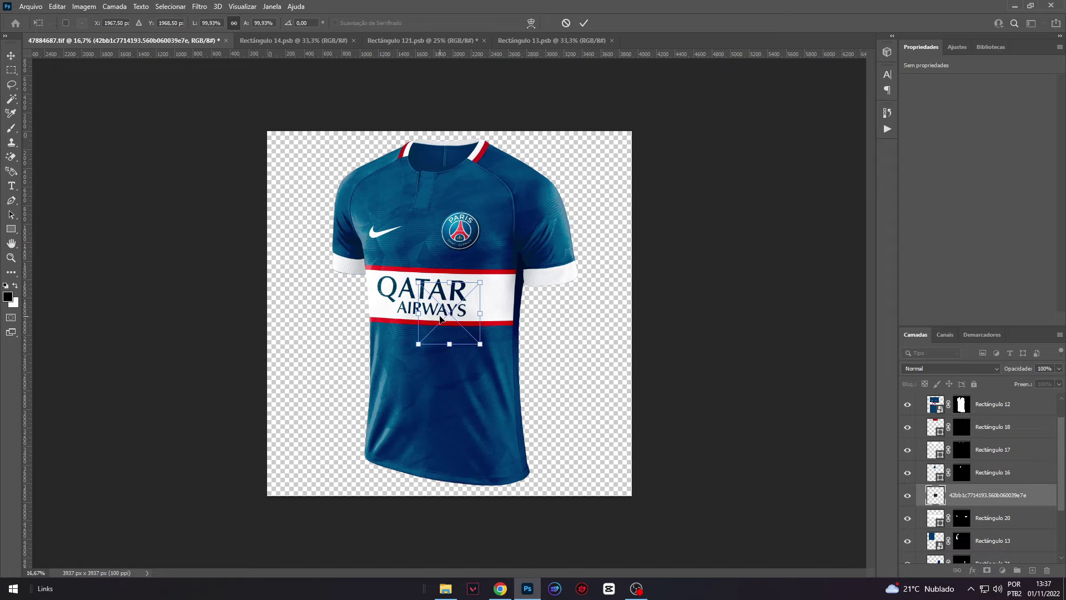
mouse_move(440, 319)
mouse_down()
mouse_move(538, 276)
mouse_move(584, 271)
mouse_up()
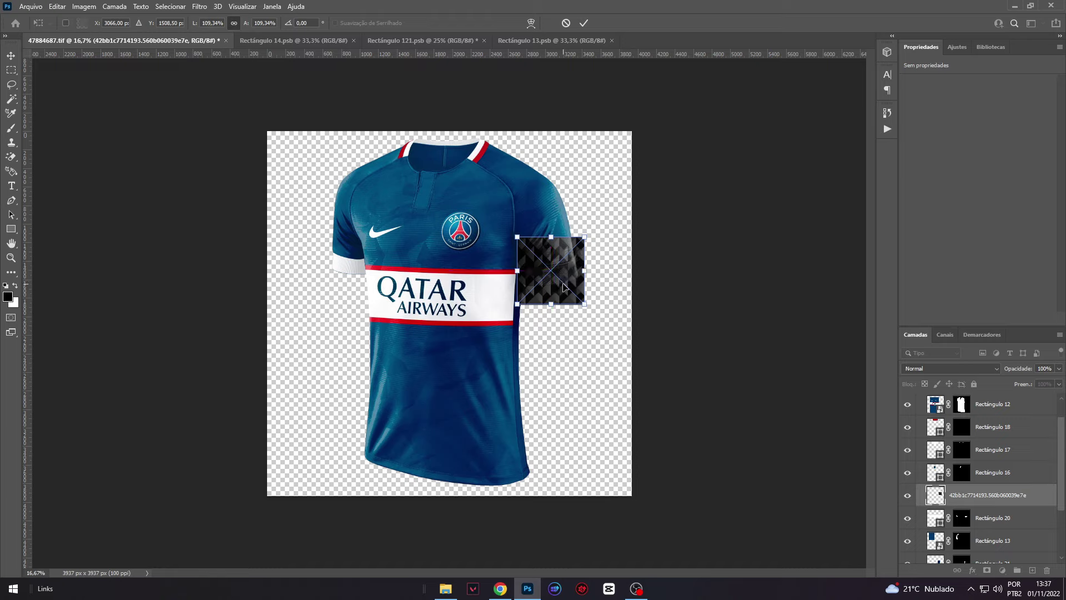
key(Return)
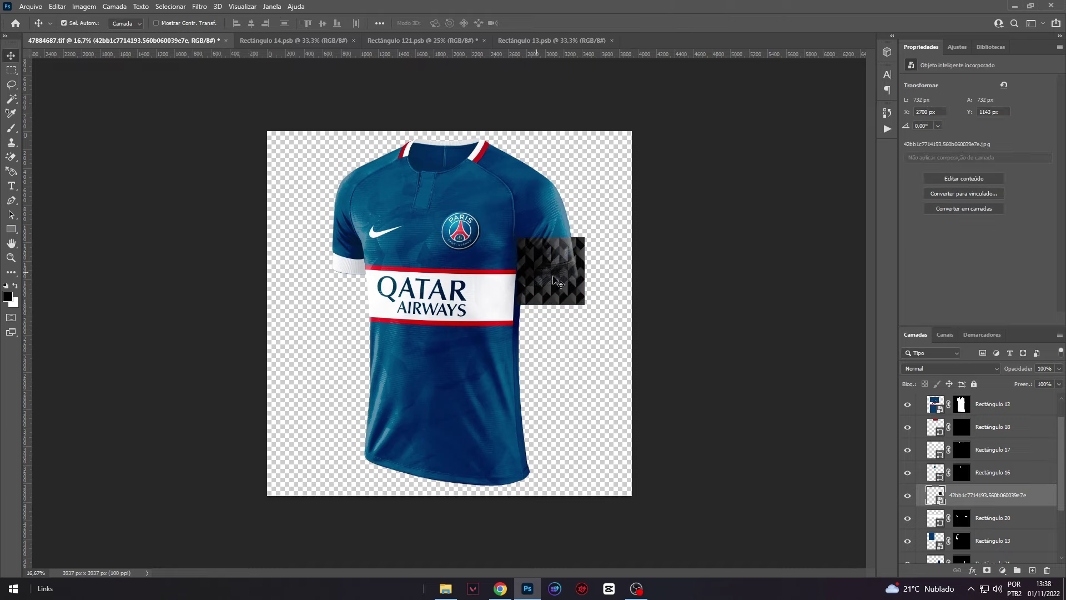
double_click(1031, 52)
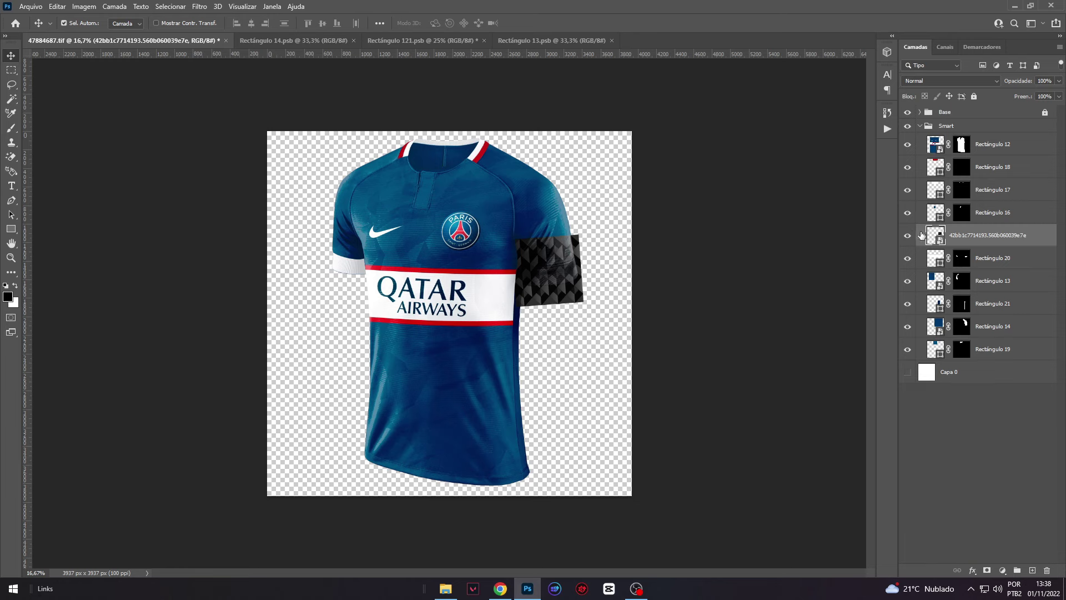
- Clip the pattern to the cuff layer and toggle the cuff to check it
right_click(977, 238)
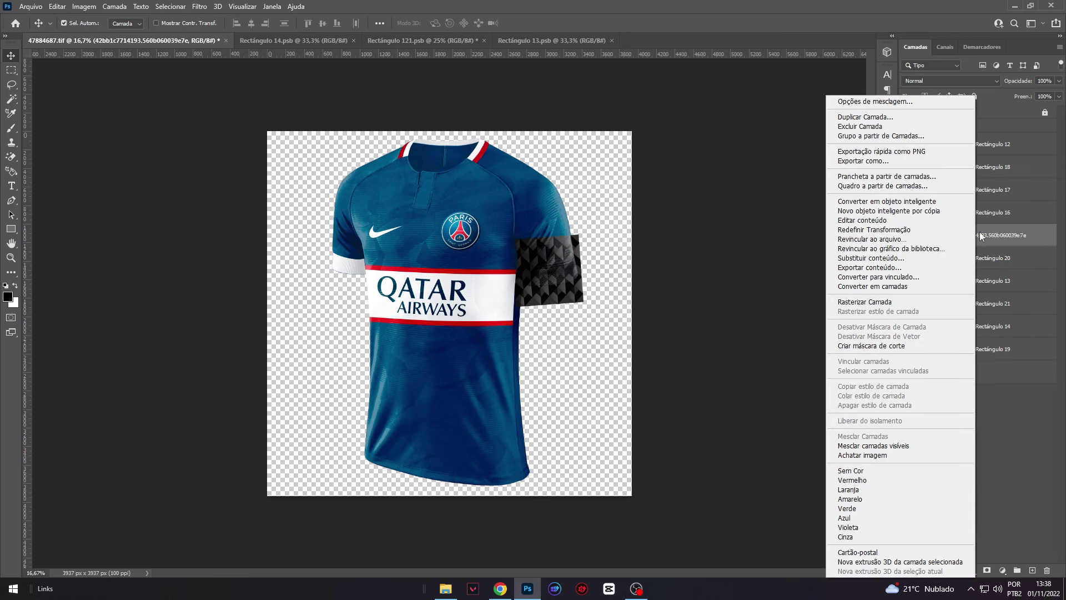
click(876, 346)
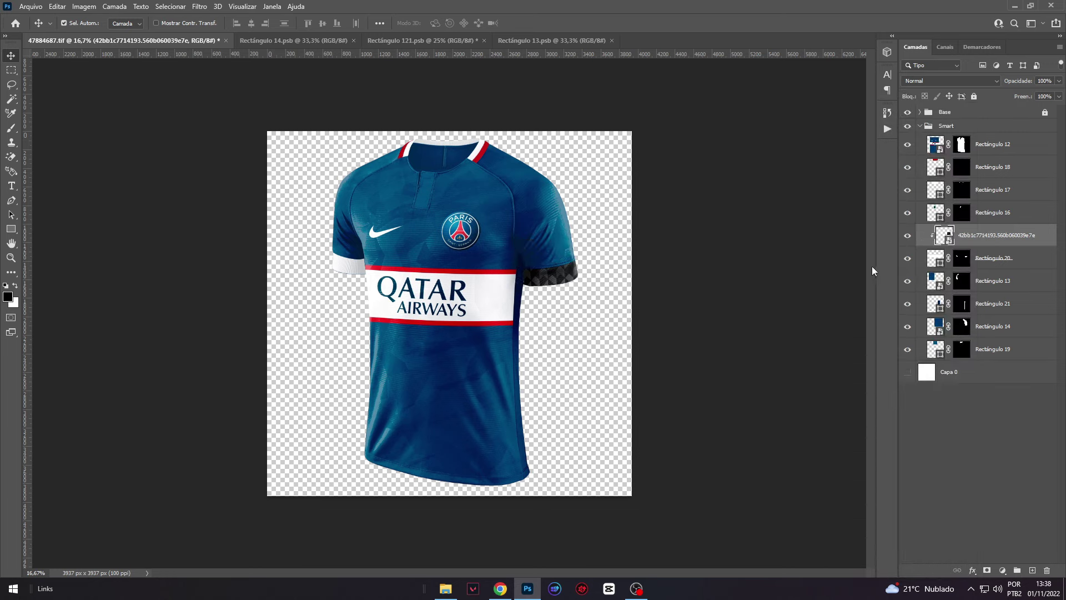
click(907, 258)
click(907, 259)
click(906, 259)
click(906, 258)
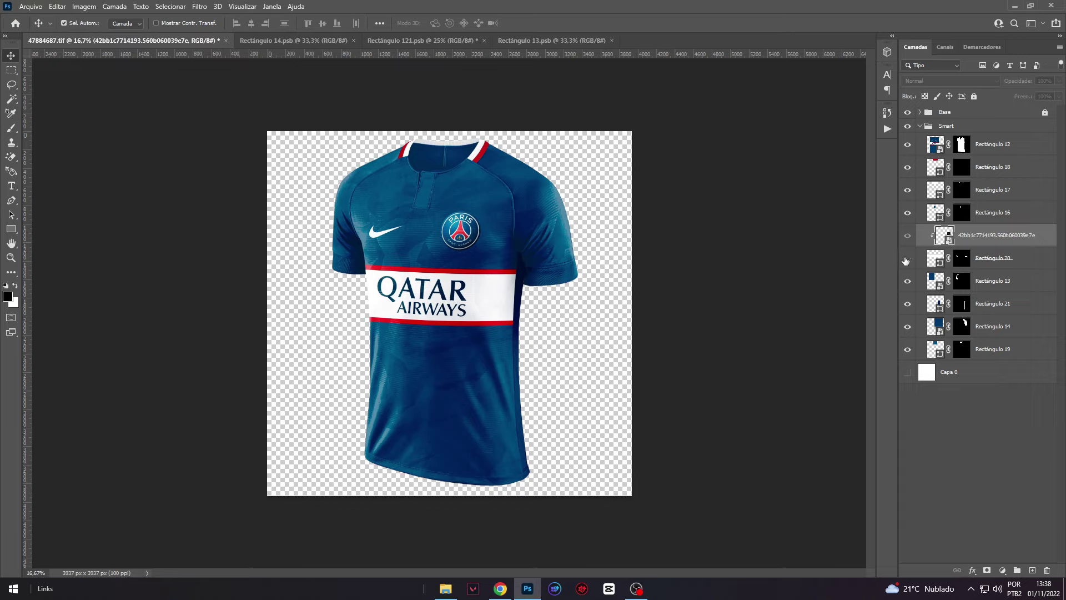
click(907, 259)
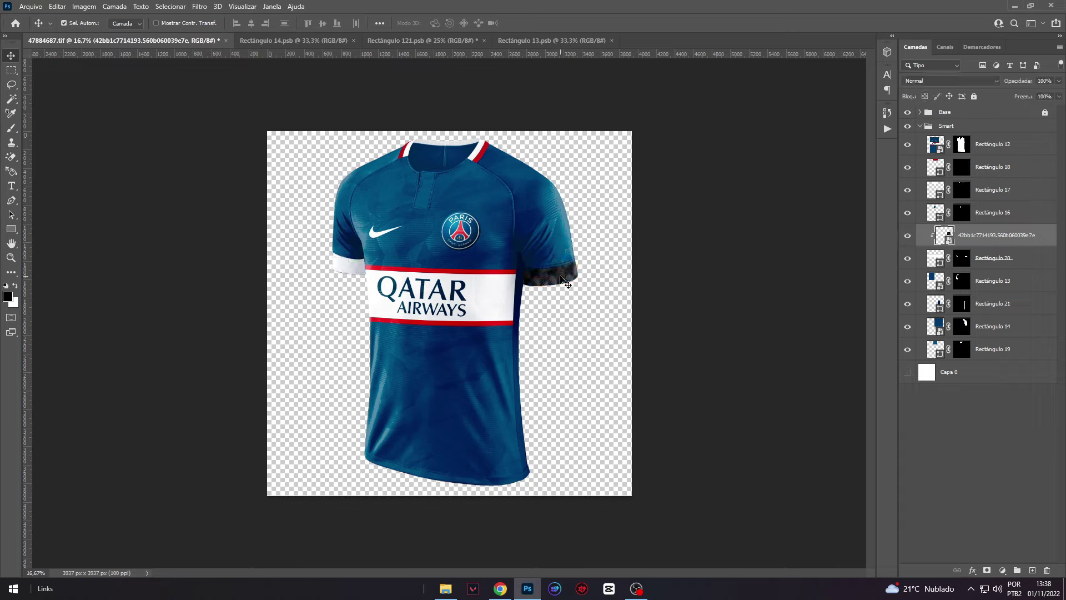
- Add a light blue Color Overlay to the pattern layer at about one-third opacity
right_click(986, 235)
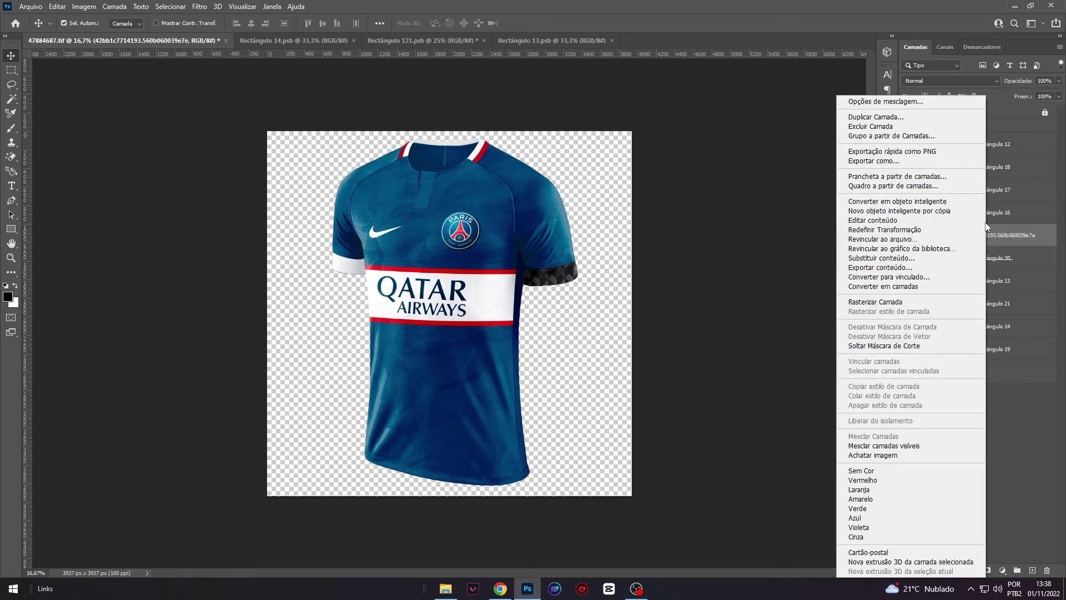
click(864, 104)
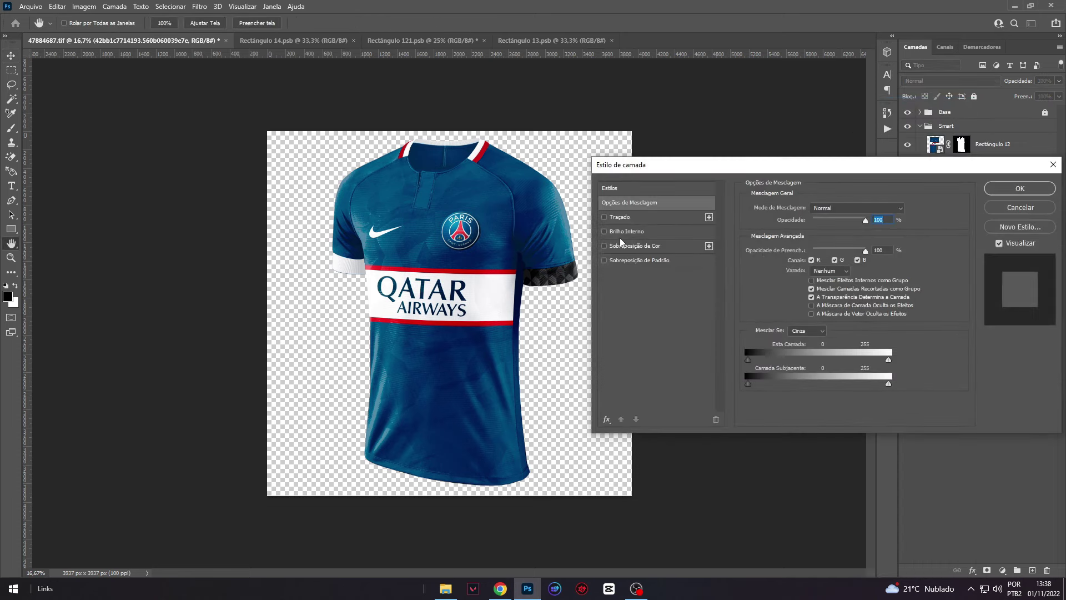
click(614, 248)
click(908, 212)
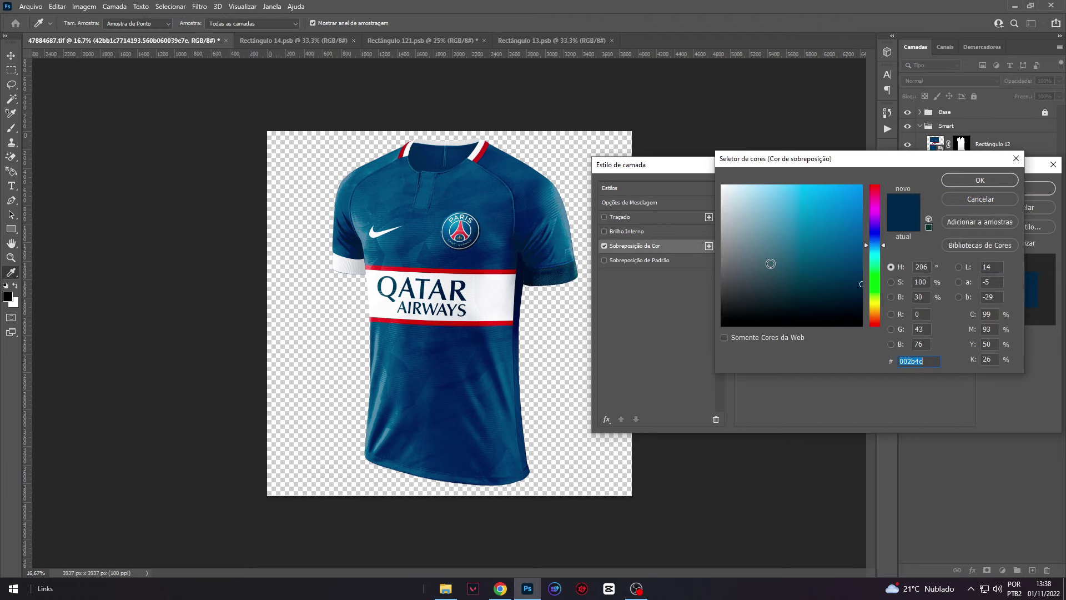
drag(802, 250, 829, 221)
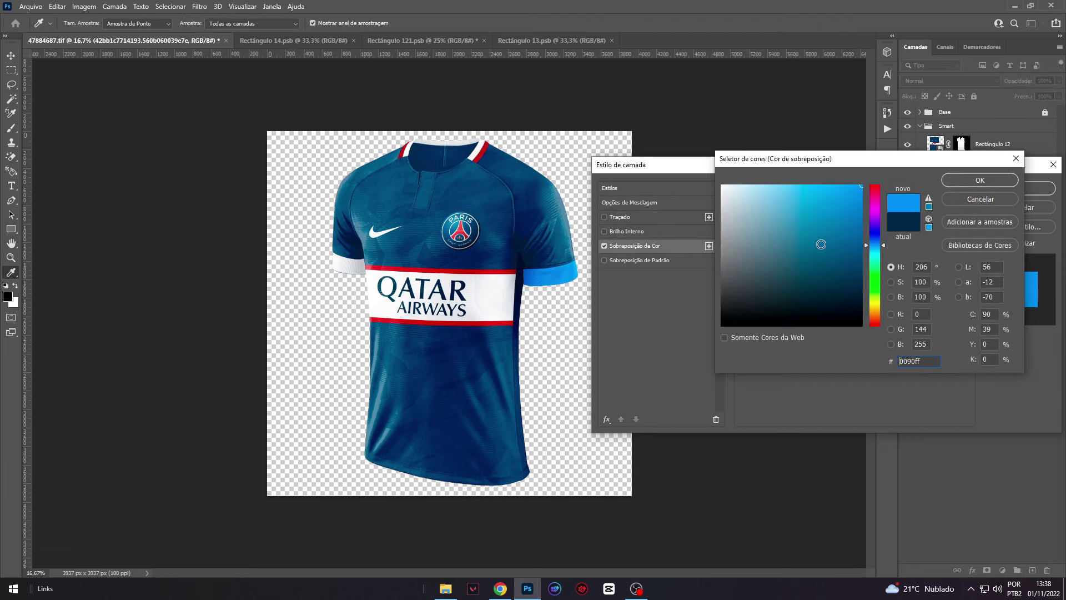
click(979, 182)
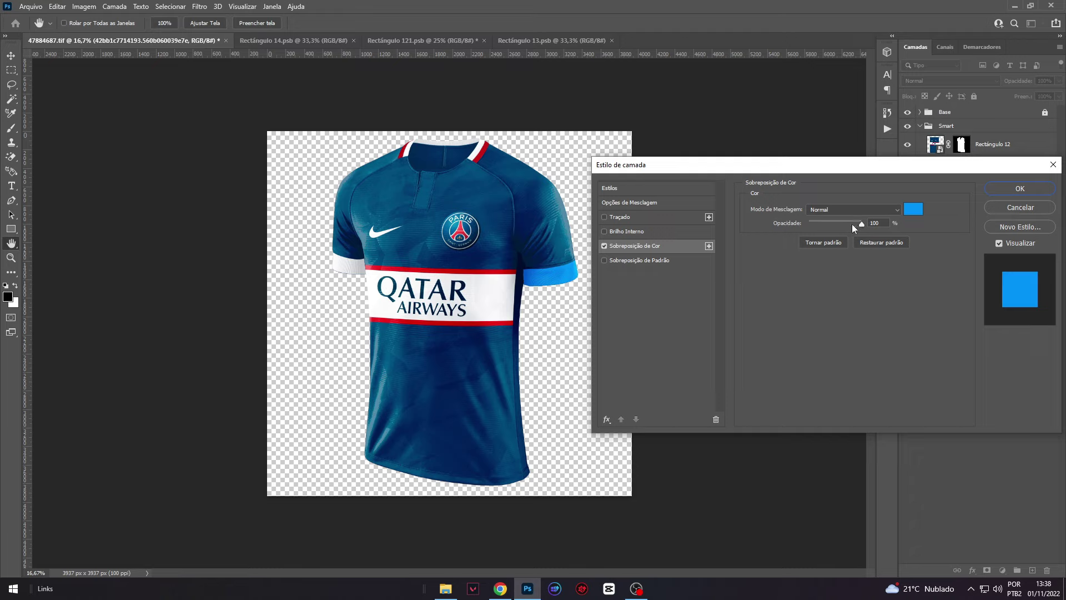
mouse_move(842, 225)
mouse_down()
mouse_move(814, 224)
mouse_move(691, 169)
mouse_up()
- Try navy and red overlay colours, discard the red, and adjust opacity
click(914, 210)
text(ffffff)
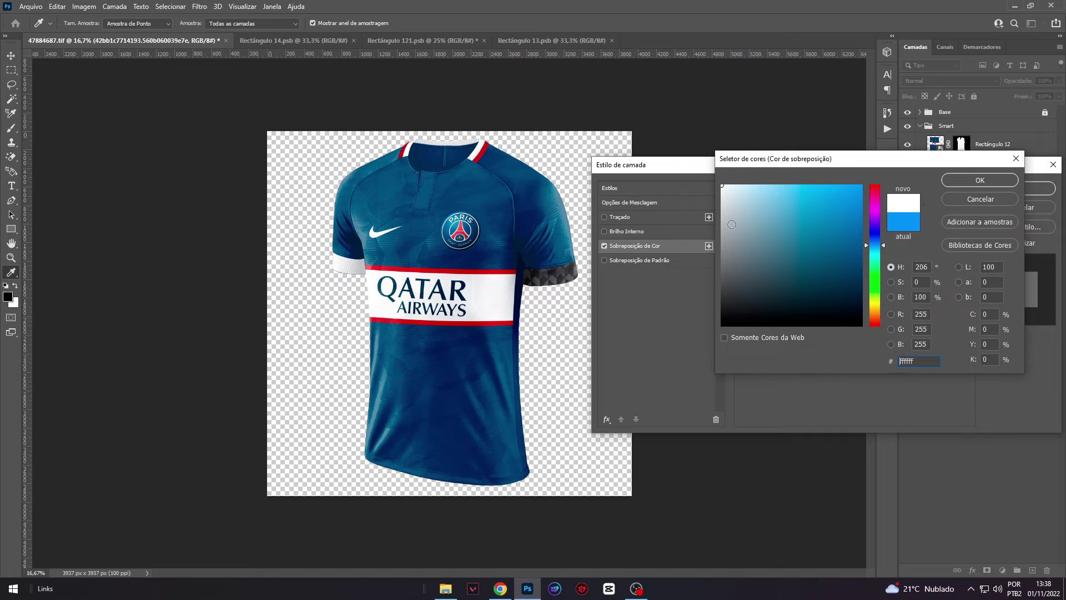
click(823, 308)
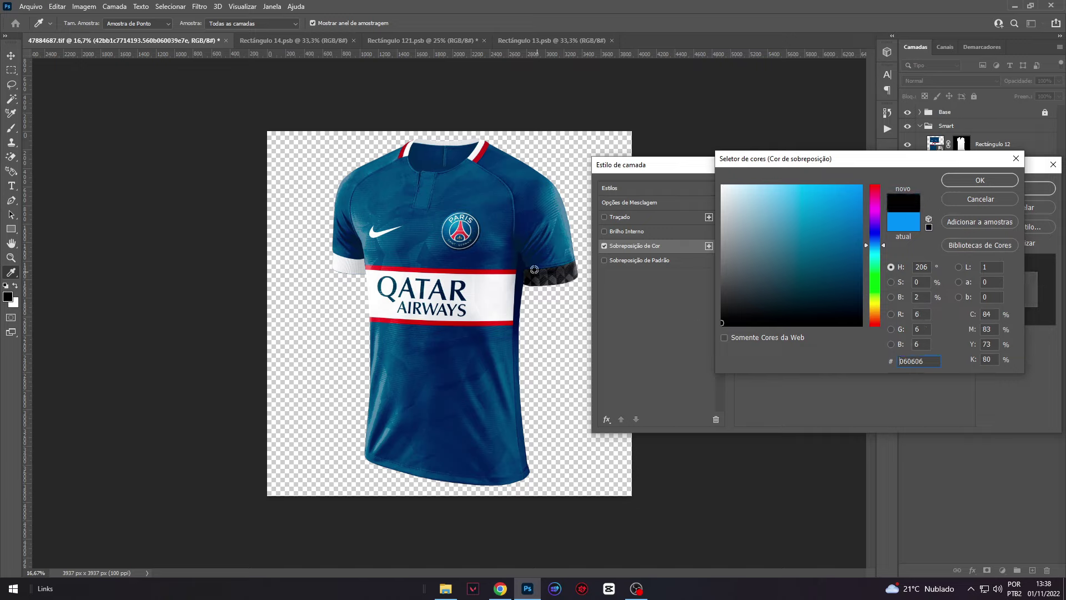
click(496, 270)
drag(783, 250, 866, 183)
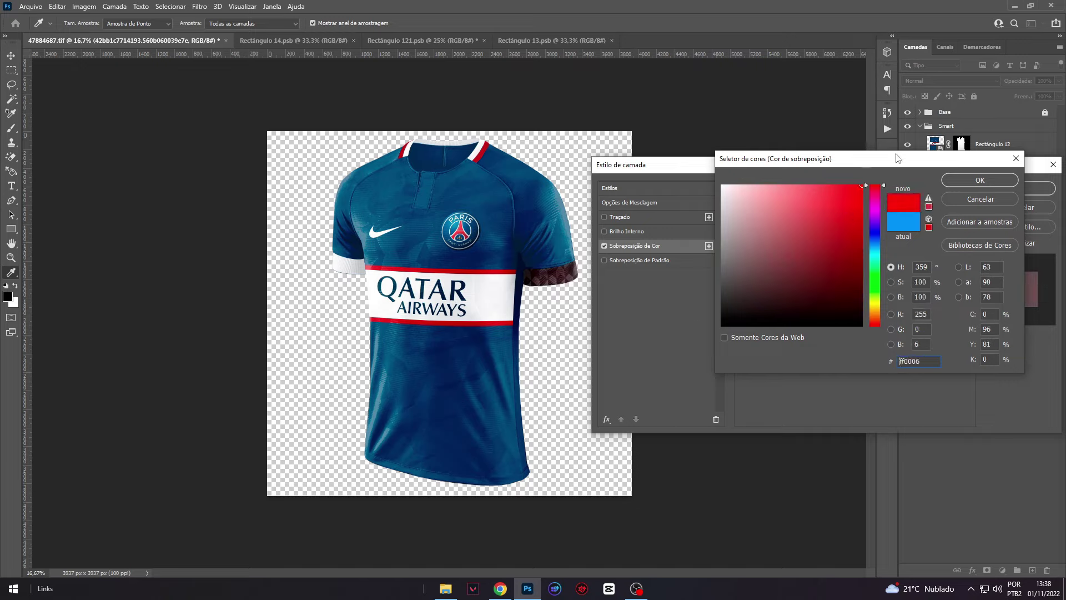
click(988, 198)
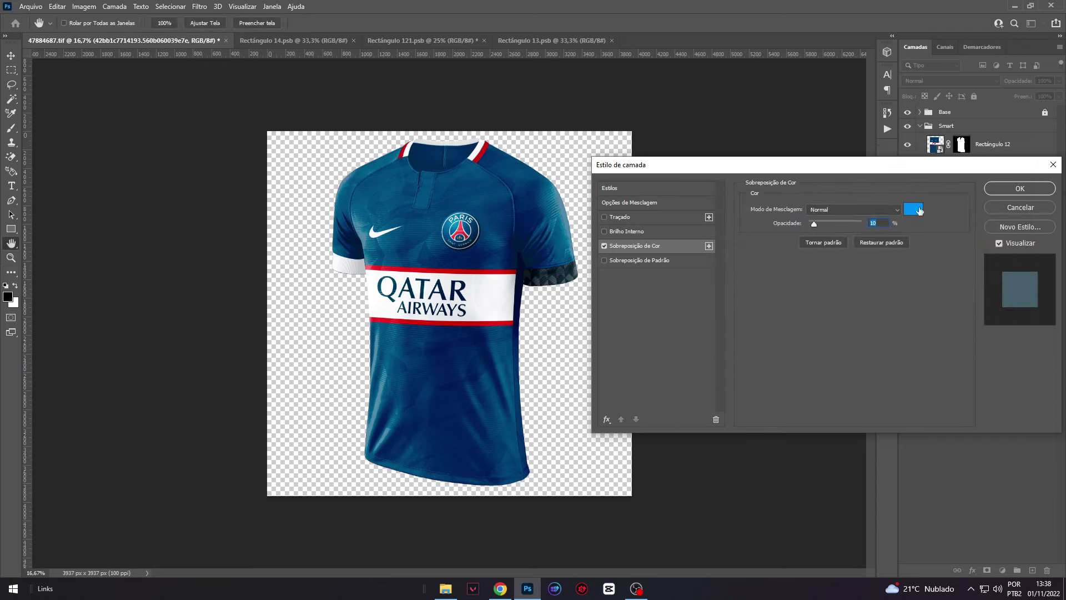
mouse_move(791, 225)
mouse_down()
mouse_move(845, 227)
mouse_move(798, 229)
mouse_move(831, 226)
mouse_up()
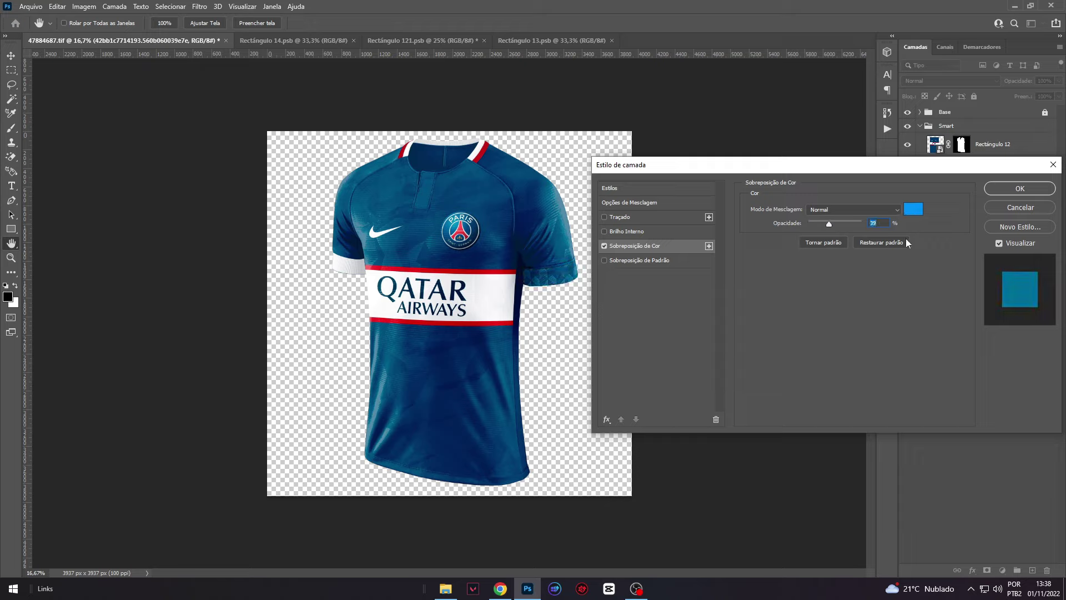
- Try white, then apply a navy overlay 032e63 sampled from the jersey body
click(913, 209)
drag(755, 271, 670, 169)
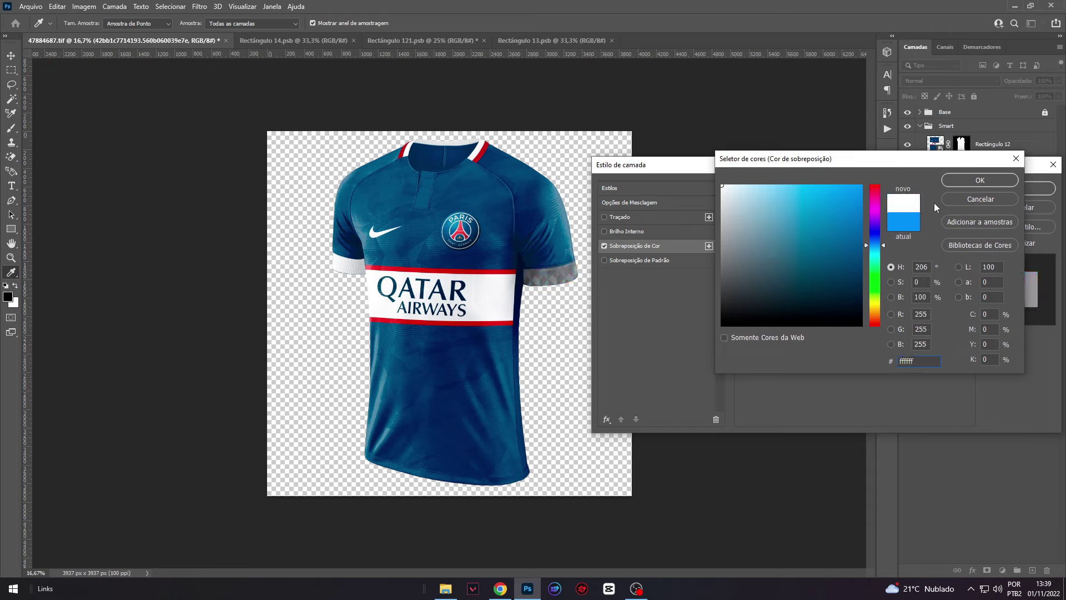
click(981, 181)
drag(835, 222, 831, 227)
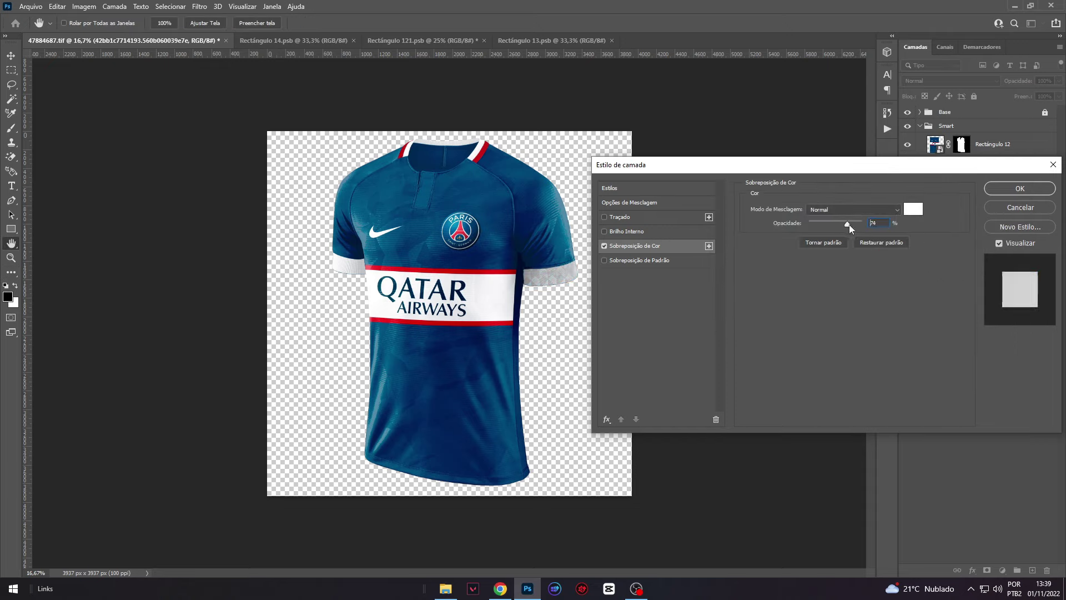
click(922, 208)
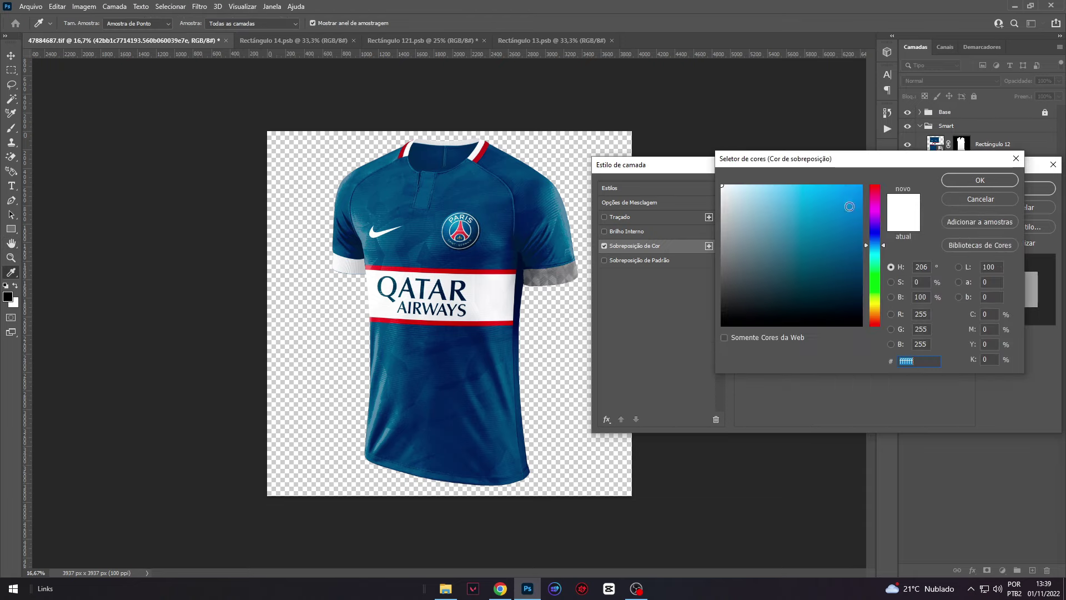
click(542, 198)
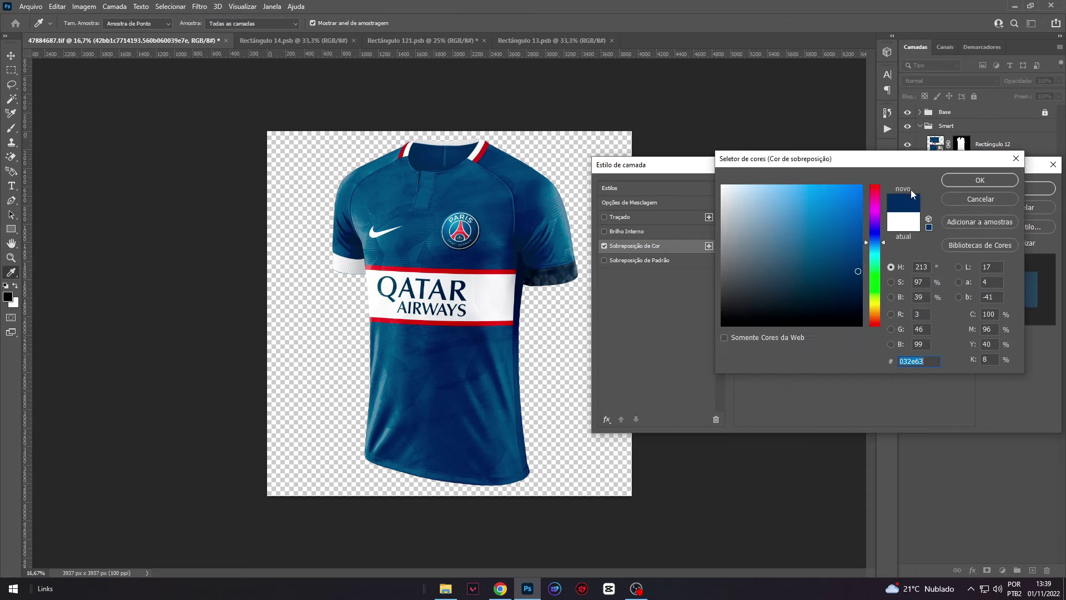
click(980, 180)
click(1028, 187)
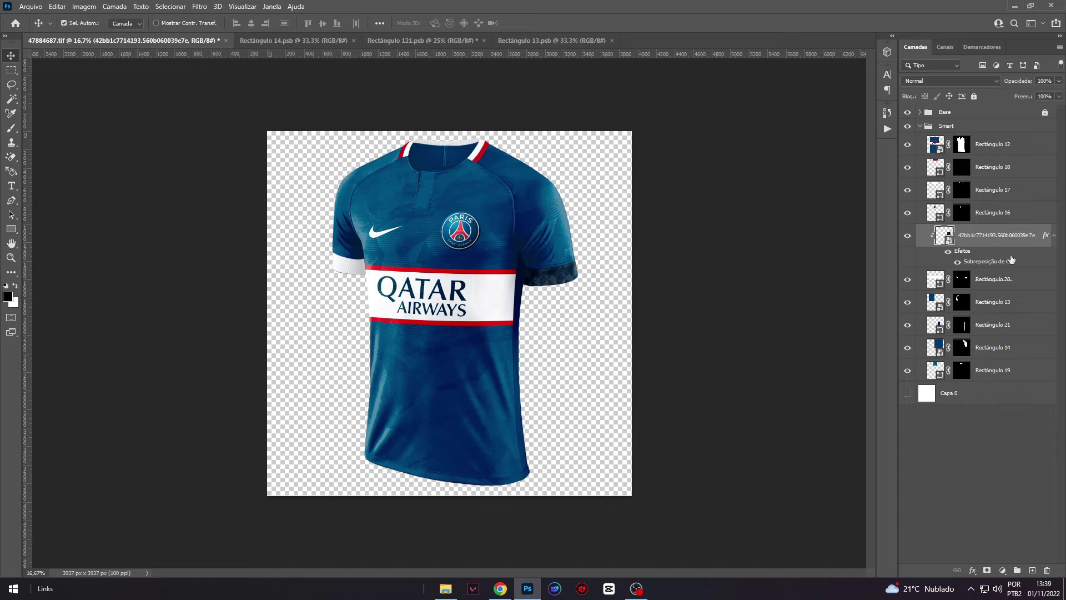
- Duplicate the tinted pattern and move it, slightly rotated, onto the left sleeve
key(ctrl+j)
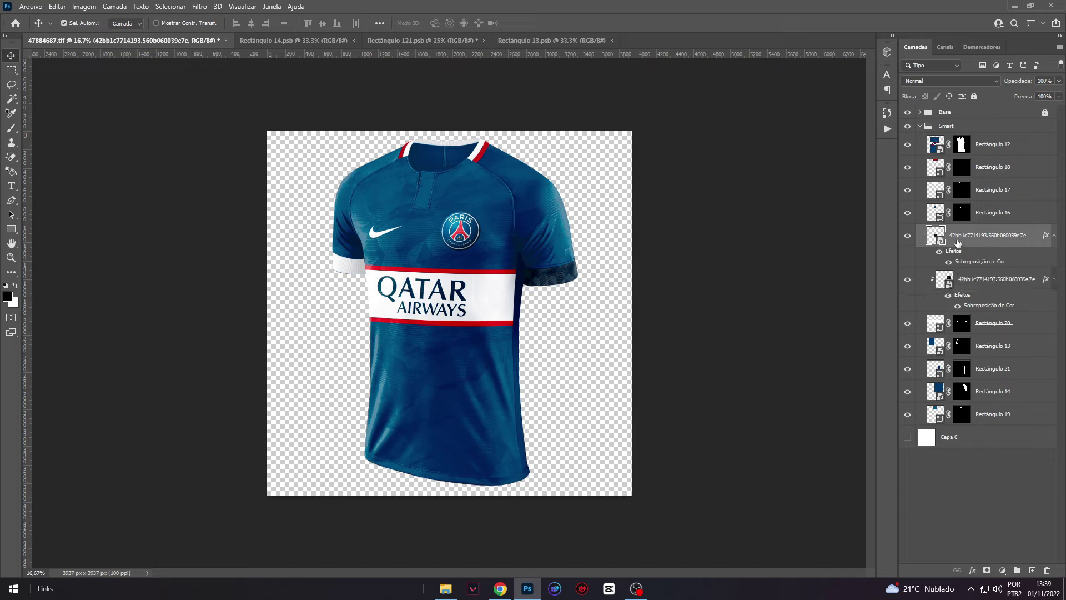
drag(521, 287, 521, 288)
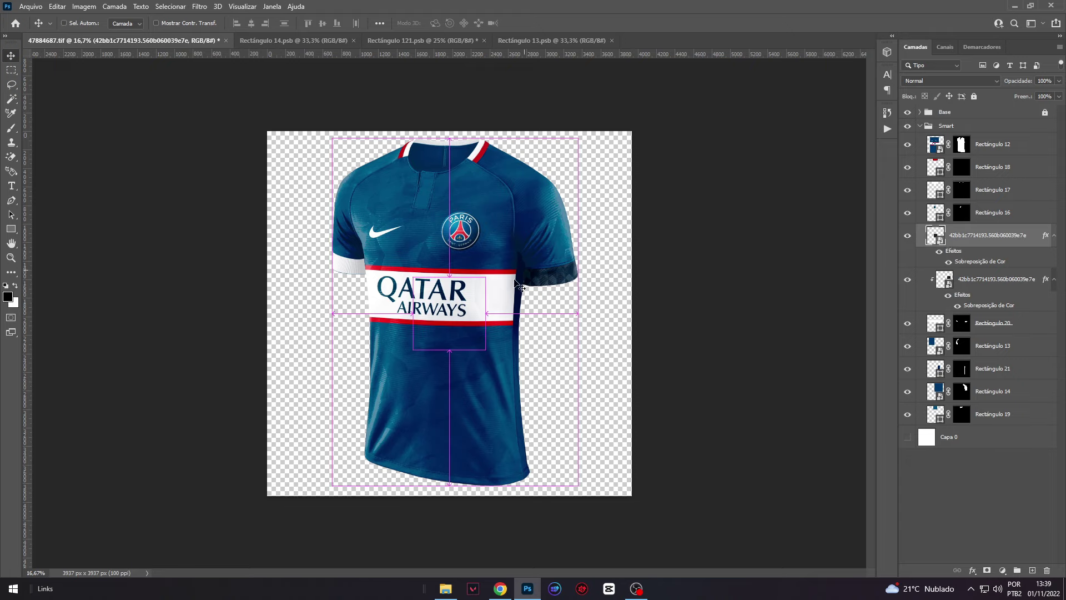
key(ctrl+t)
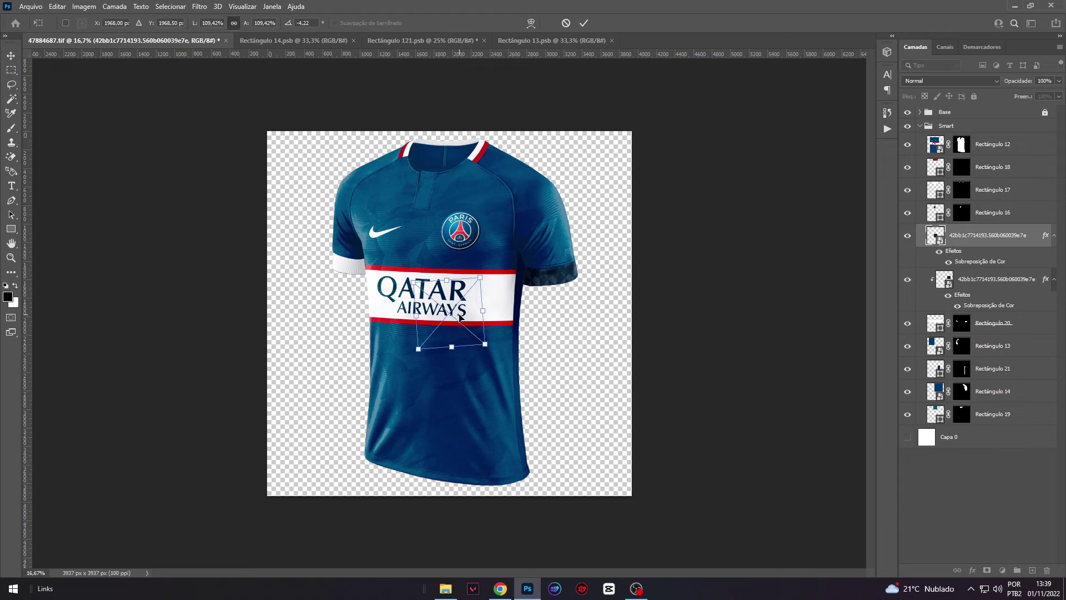
mouse_move(460, 317)
mouse_down()
mouse_move(351, 267)
mouse_move(408, 263)
mouse_up()
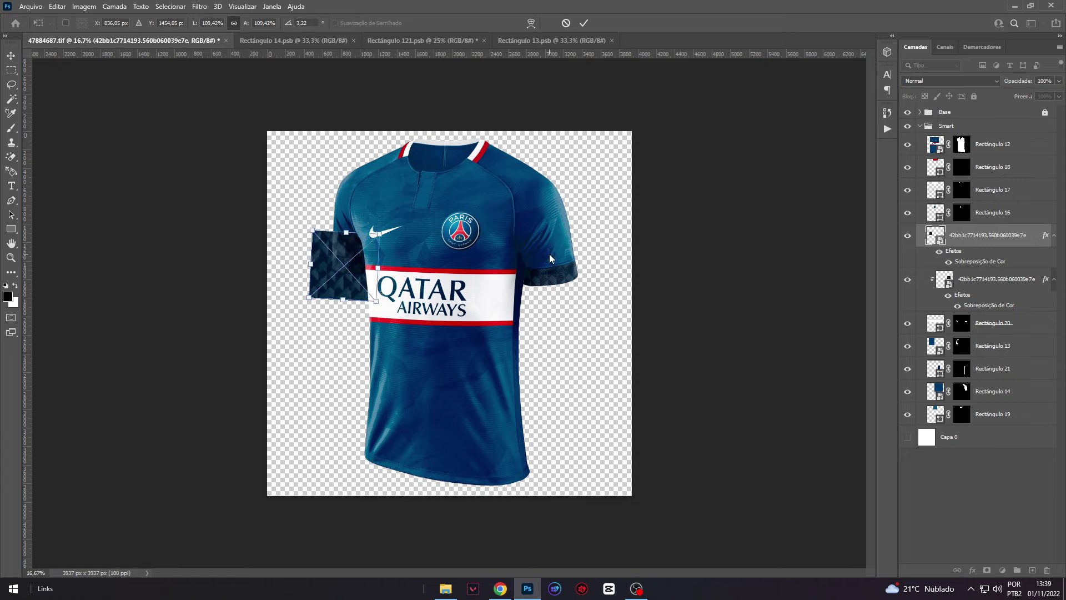
key(Return)
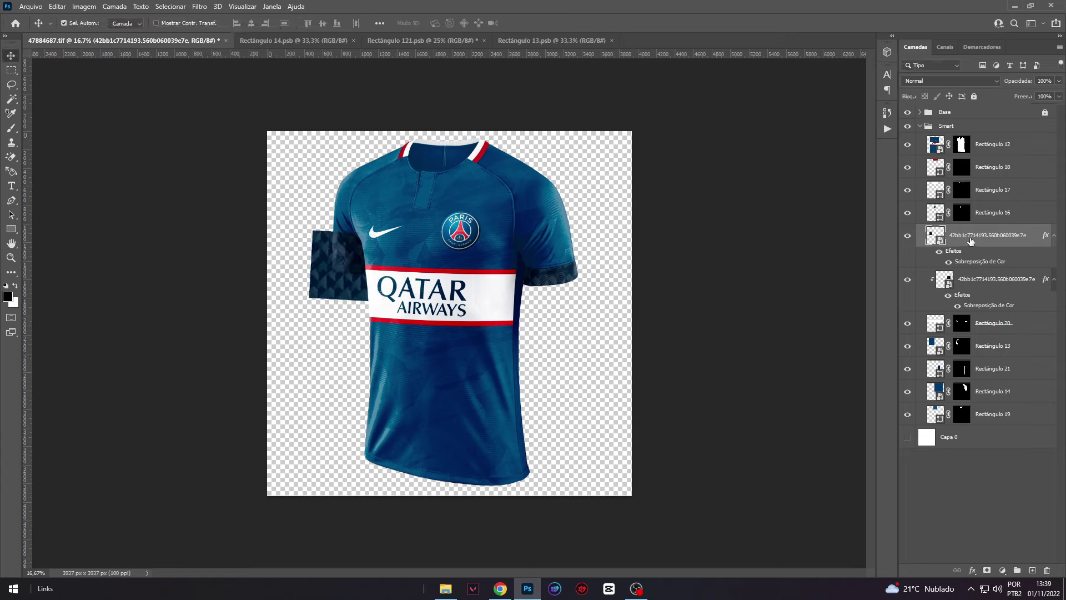
- Clip the left-sleeve pattern copy to the shirt with Criar máscara de corte
right_click(971, 238)
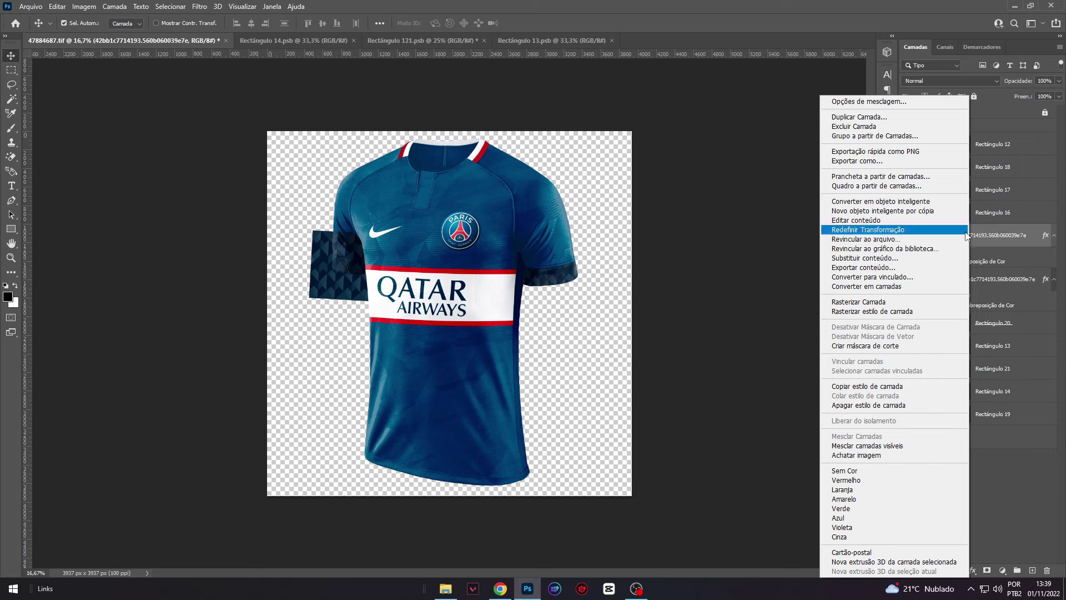
click(855, 346)
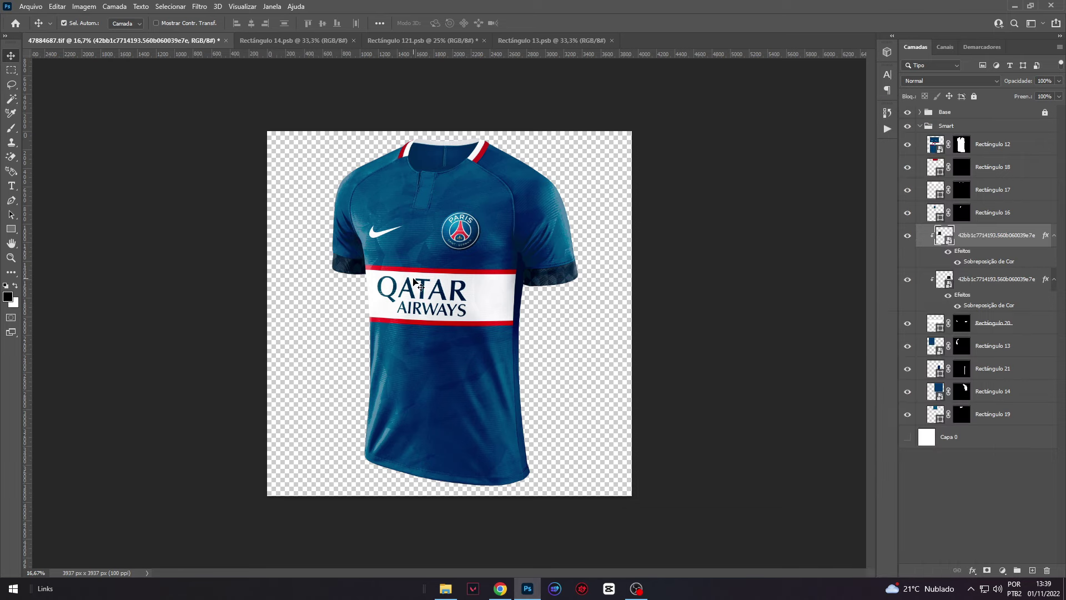
key(ctrl)
click(944, 281)
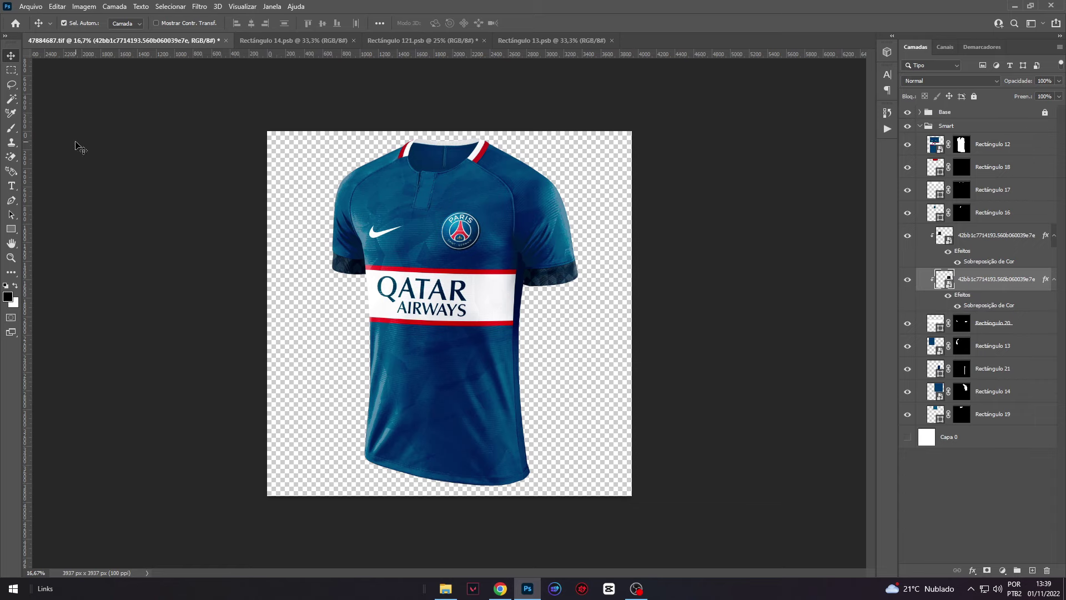
- Quick-export the jersey as PNG to Área de Trabalho, named CAMISETA BASE
click(30, 6)
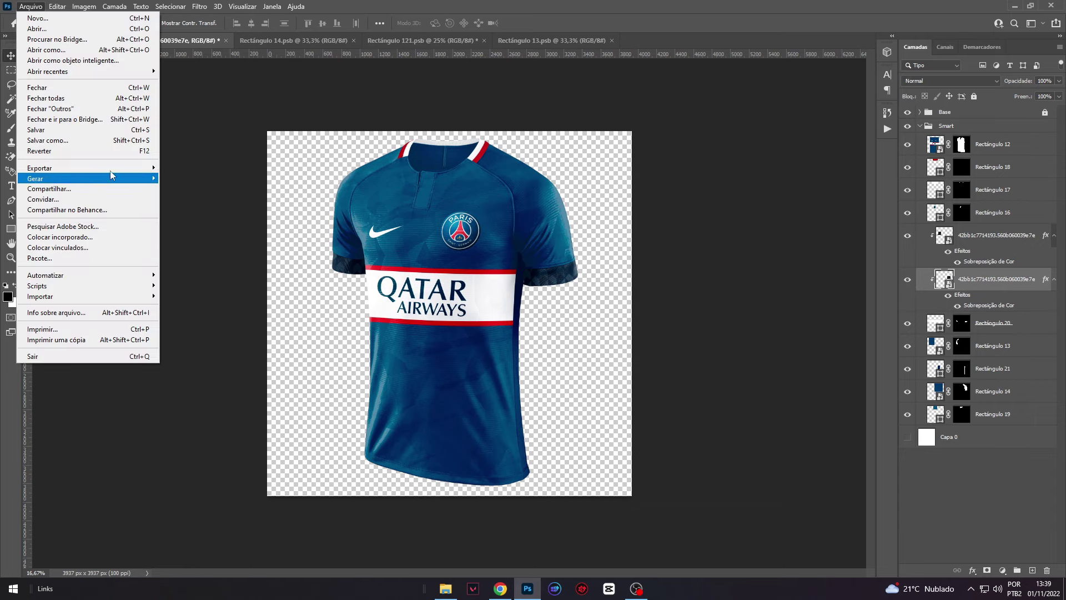
mouse_move(39, 167)
click(195, 169)
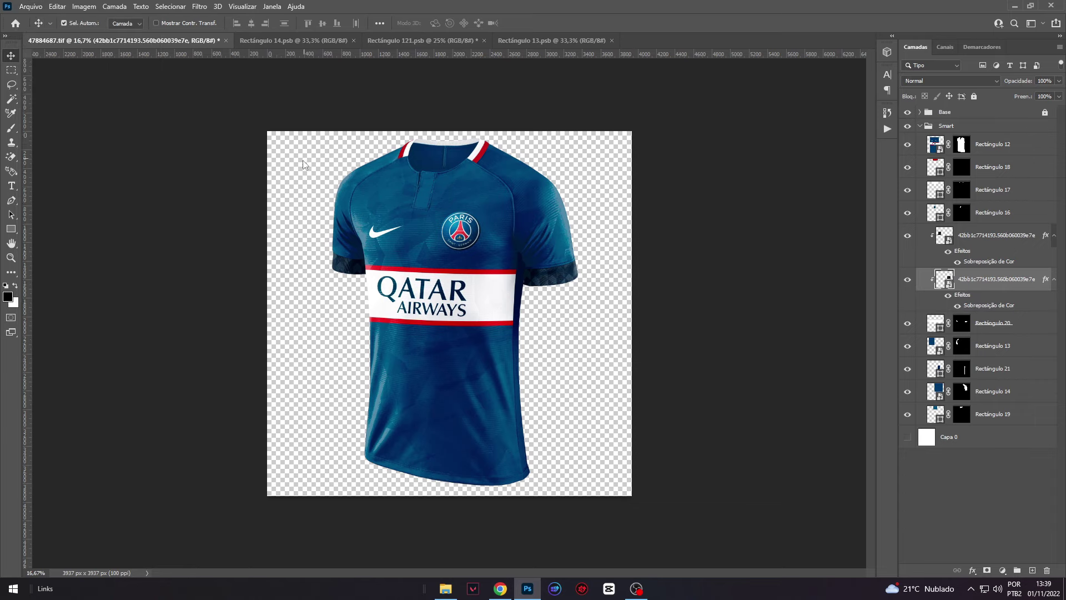
click(42, 88)
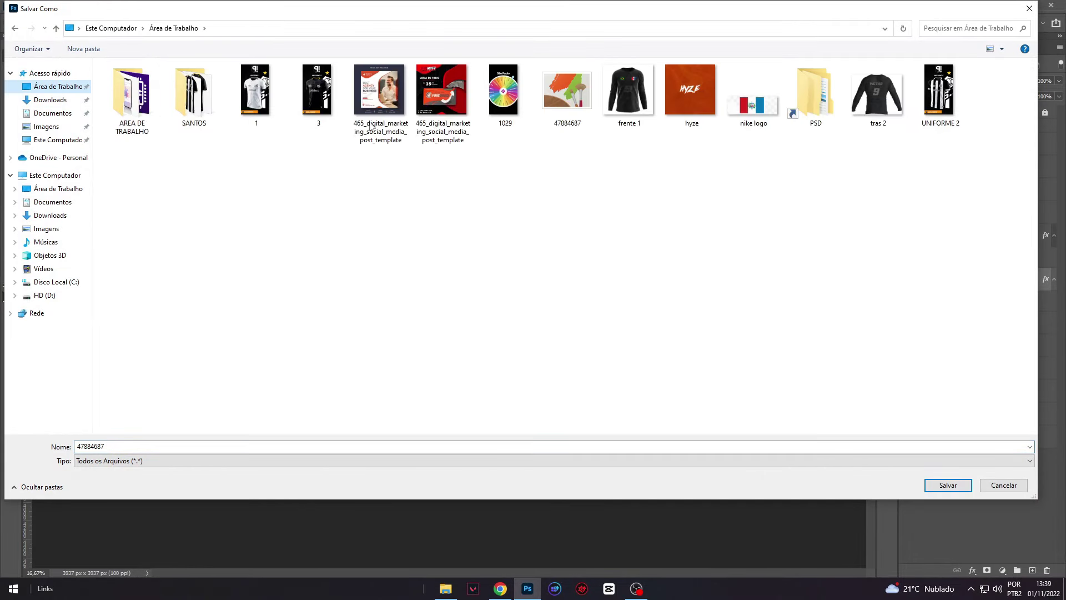
double_click(219, 447)
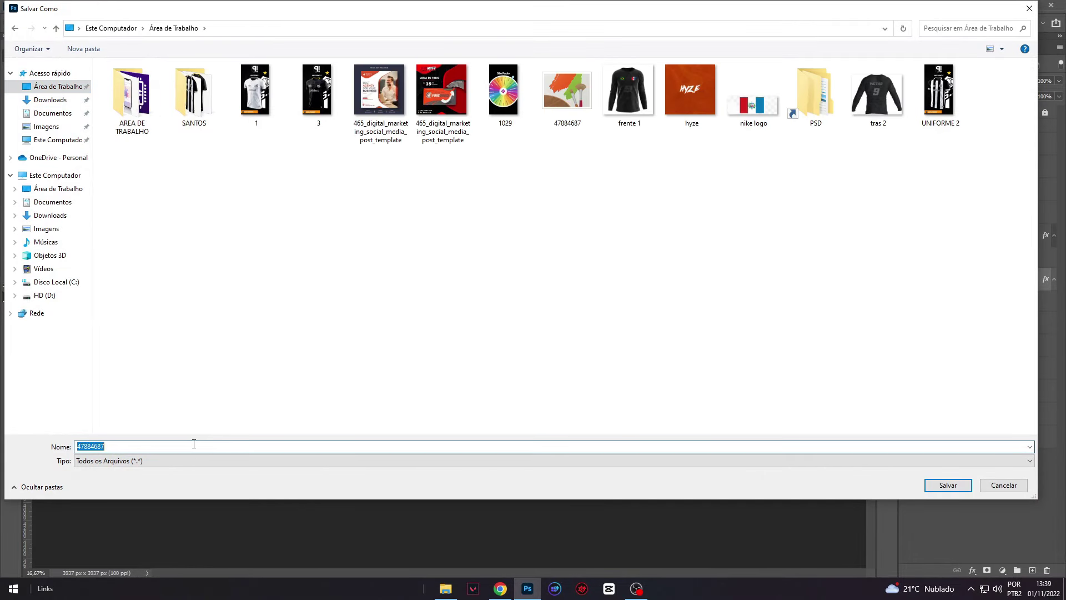
text(ASDSADSDA)
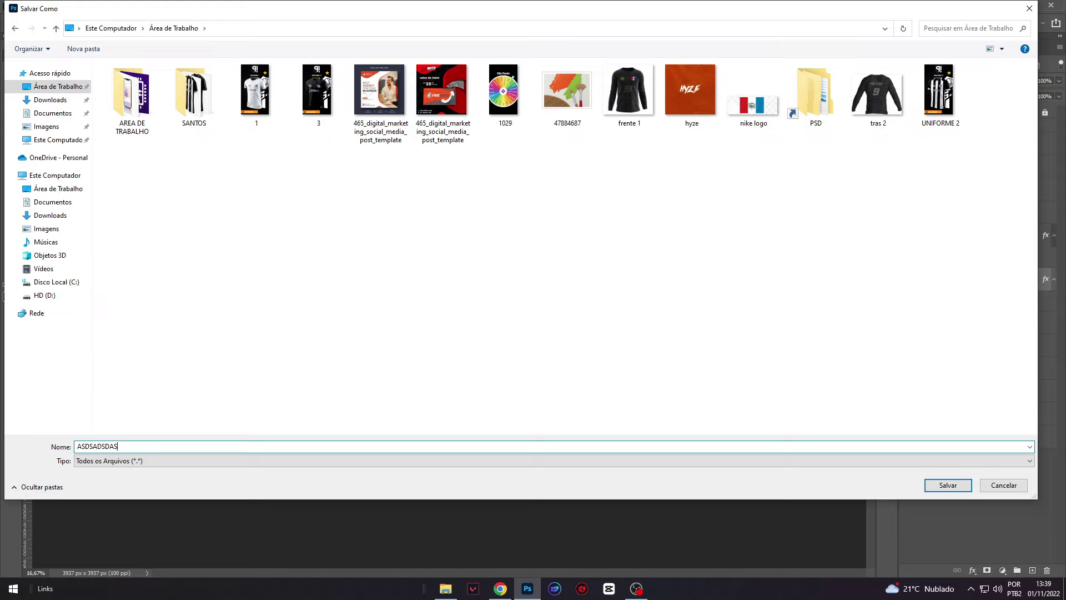
key(ctrl+a)
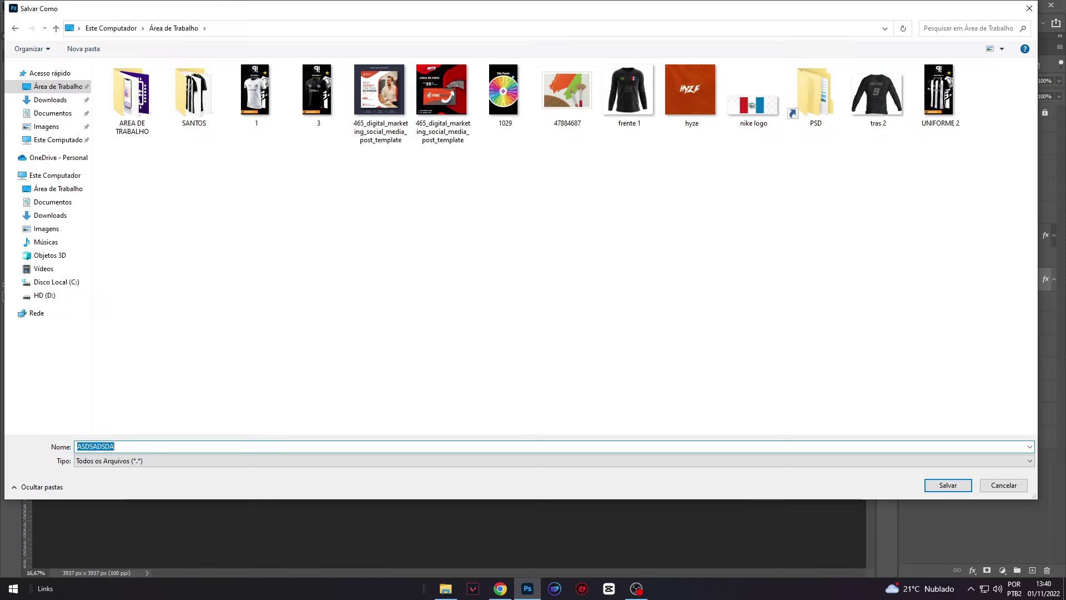
text(CAMISETA BASE)
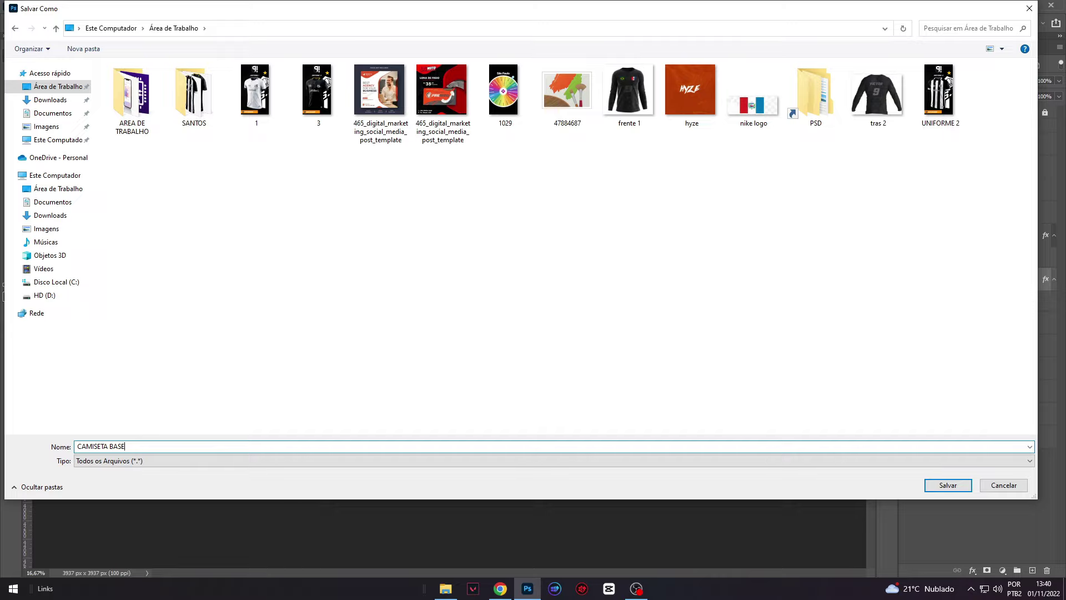
key(Return)
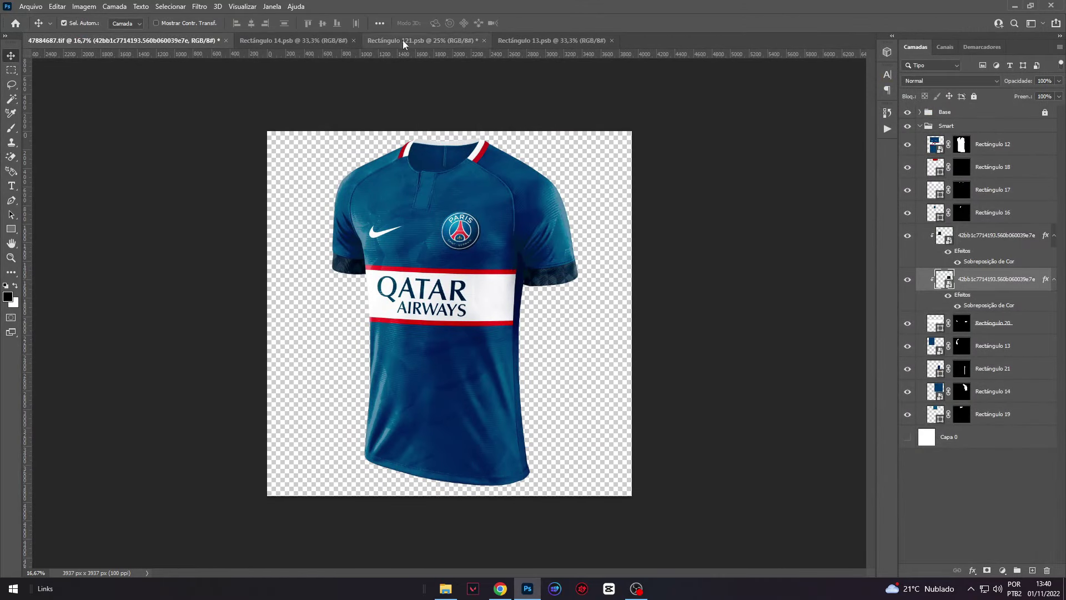
- Minimize the windows and open CAMISETA BASE from the desktop
click(1014, 6)
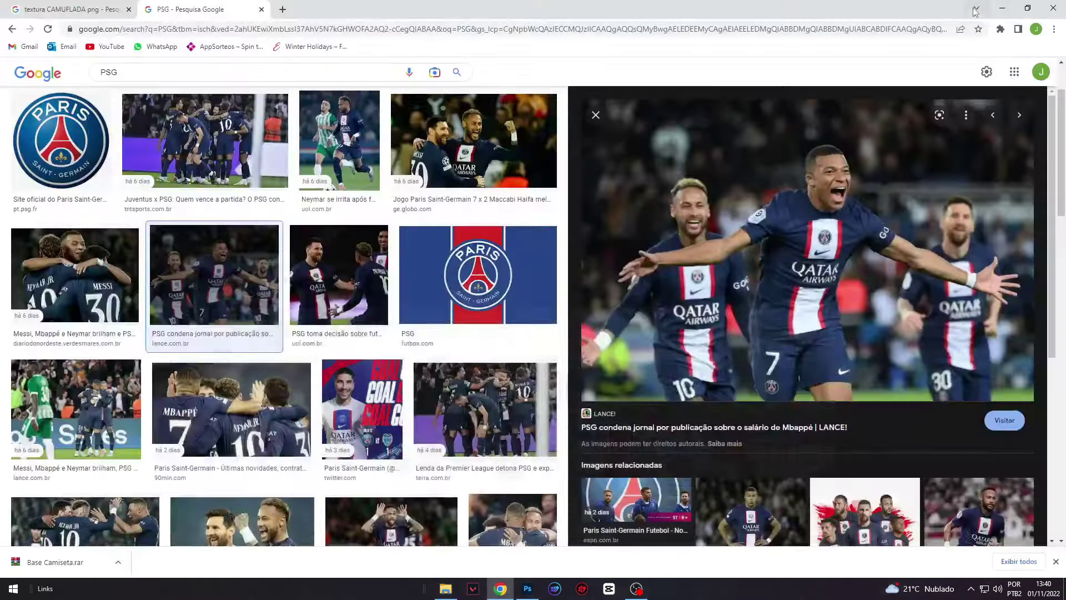
click(997, 6)
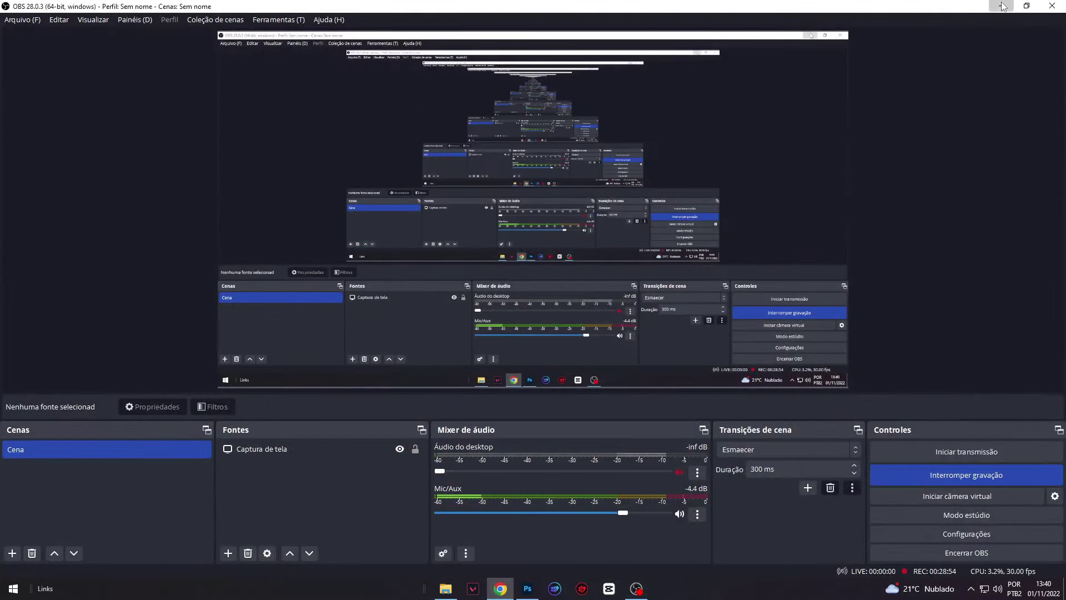
click(998, 6)
double_click(63, 64)
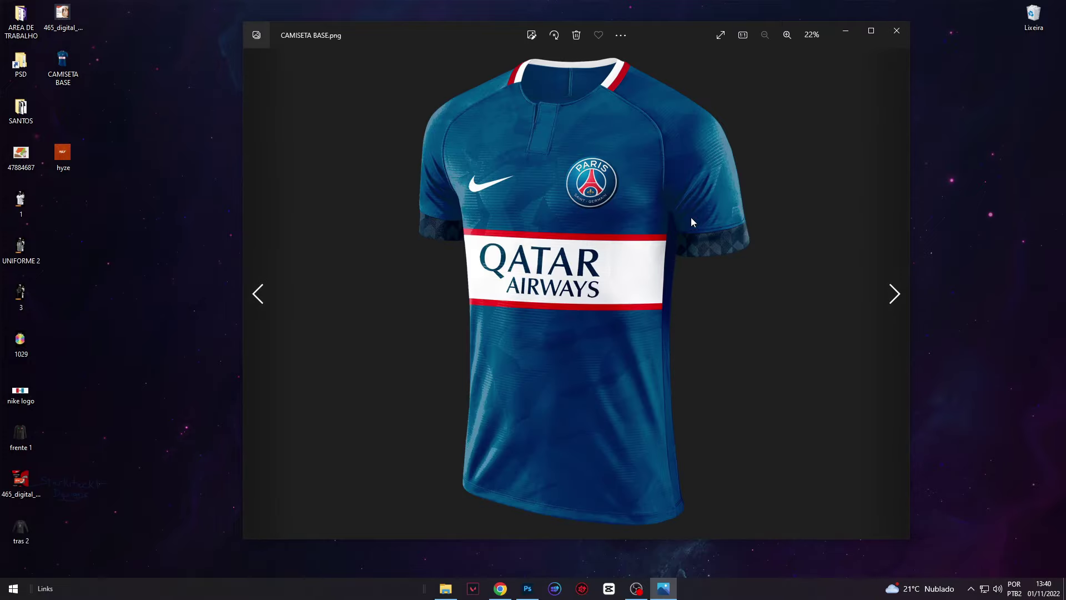
- Zoom in and out on the CAMISETA BASE jersey image, then close Photos
scroll(598, 222, up, 1)
scroll(598, 222, up, 1)
scroll(598, 222, up, 1)
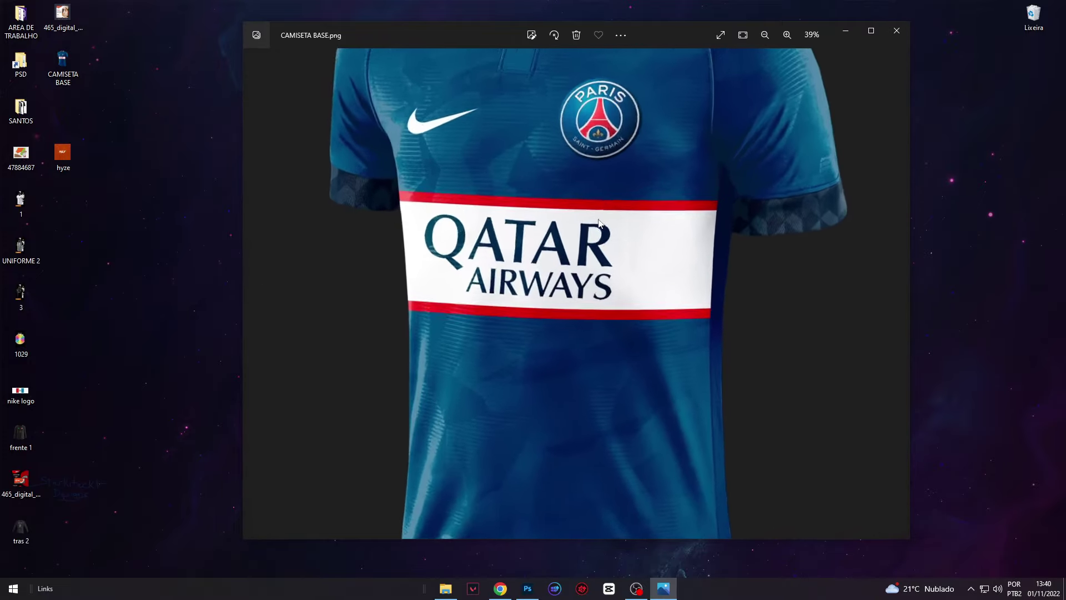
scroll(598, 223, up, 1)
scroll(597, 223, down, 3)
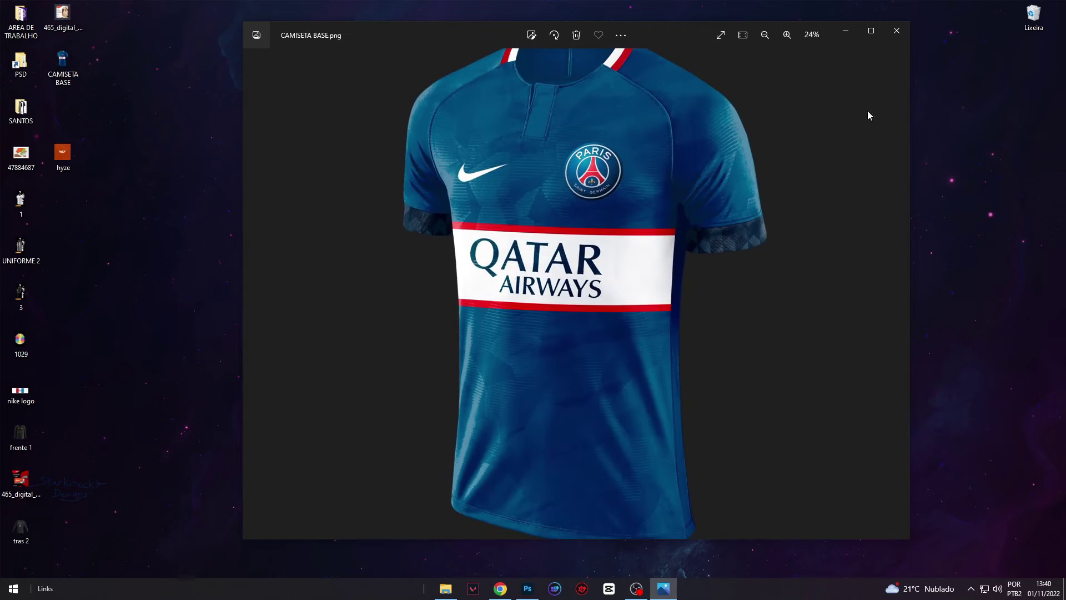
click(896, 31)
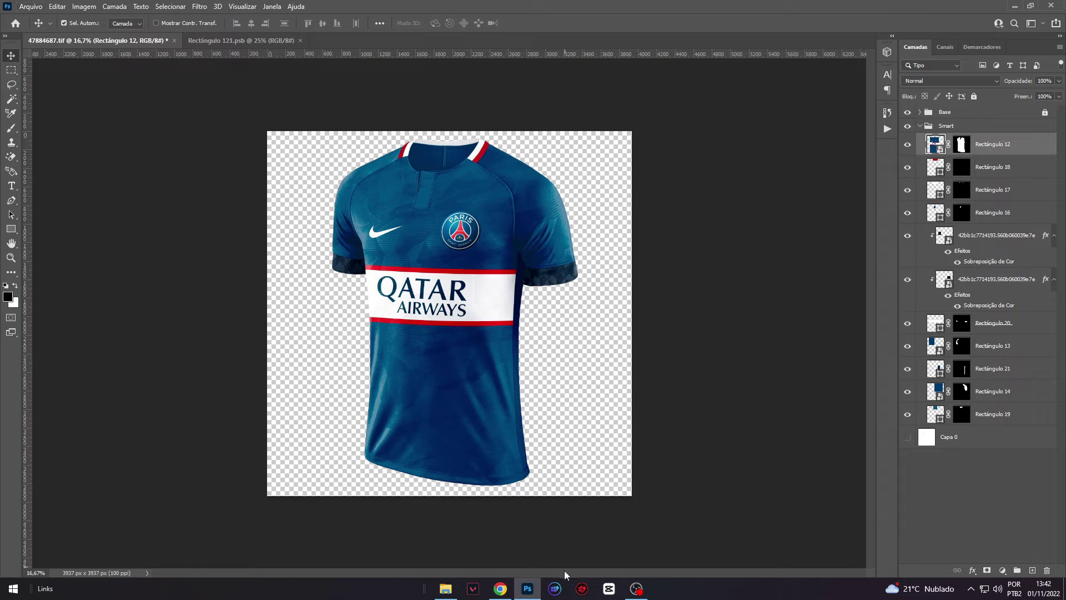
click(635, 592)
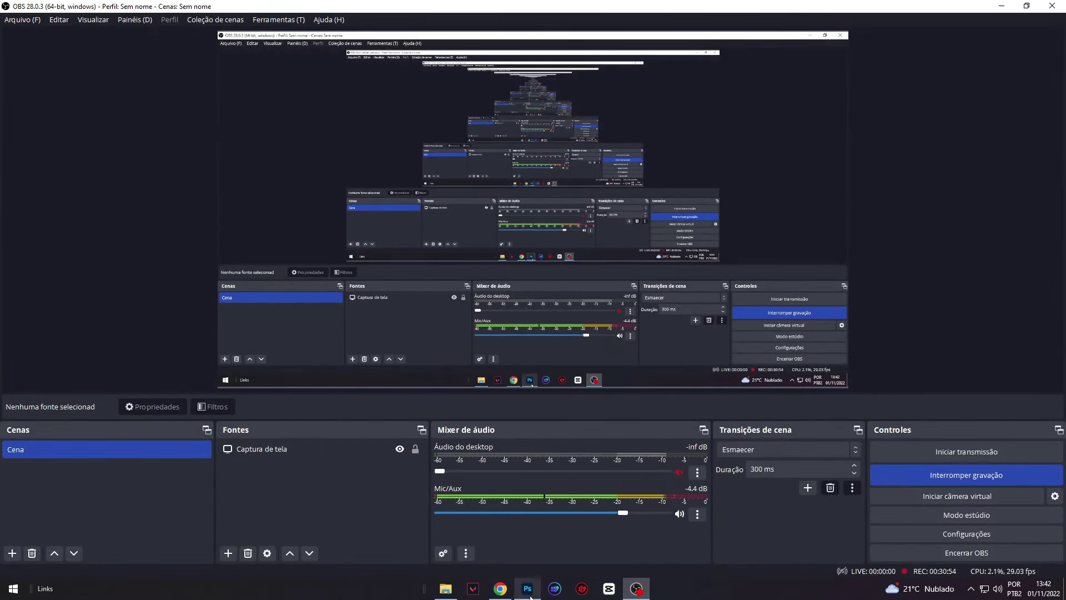
click(528, 588)
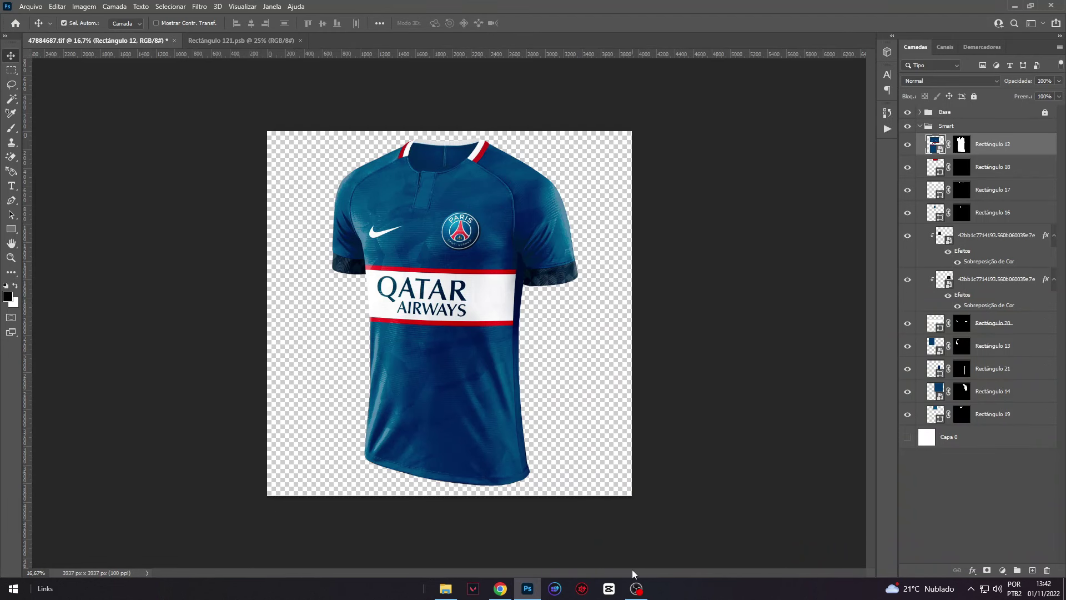